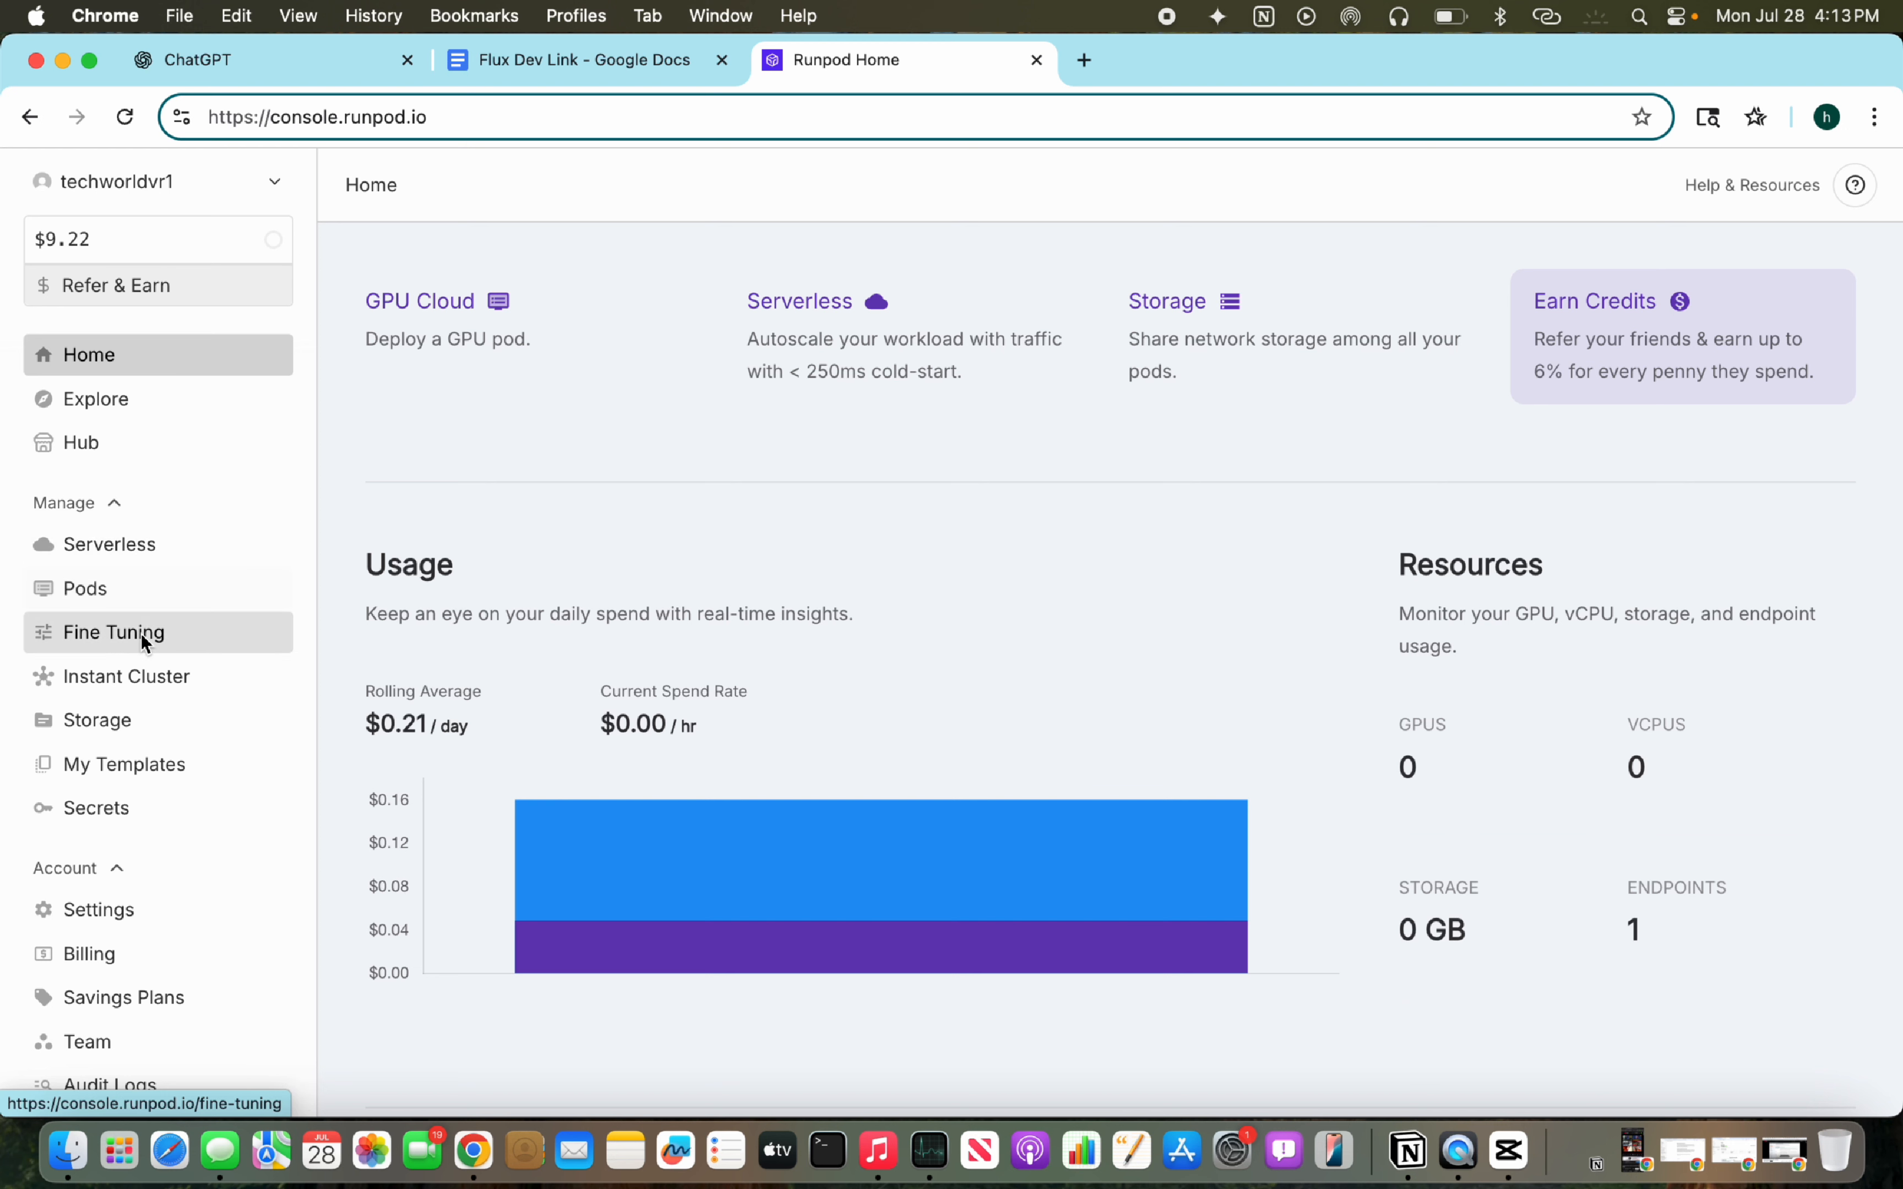
# Step: Open the Pods deployment page of the Runpod console
pyautogui.scroll(-2, 153, 621)
pyautogui.scroll(1, 189, 563)
pyautogui.scroll(1, 189, 563)
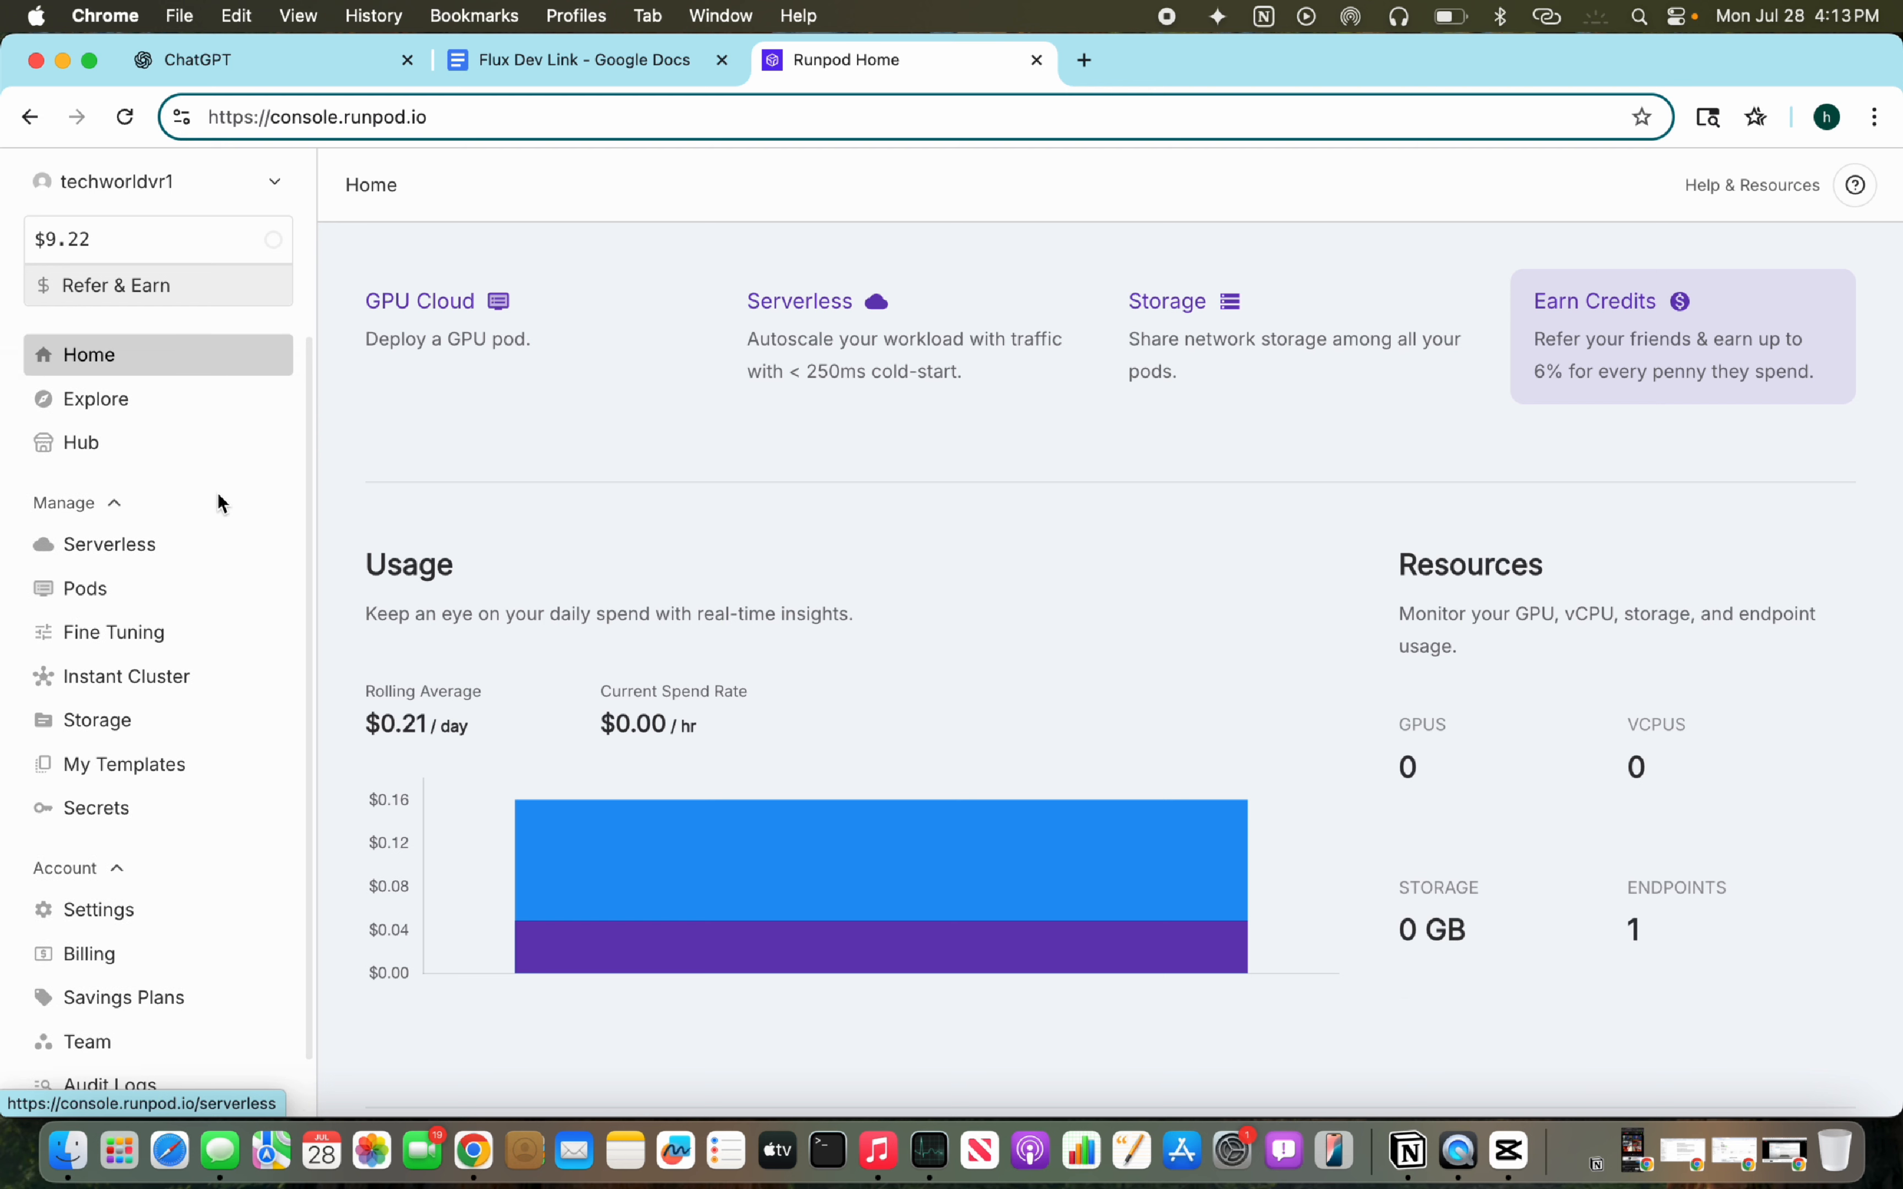
pyautogui.click(143, 590)
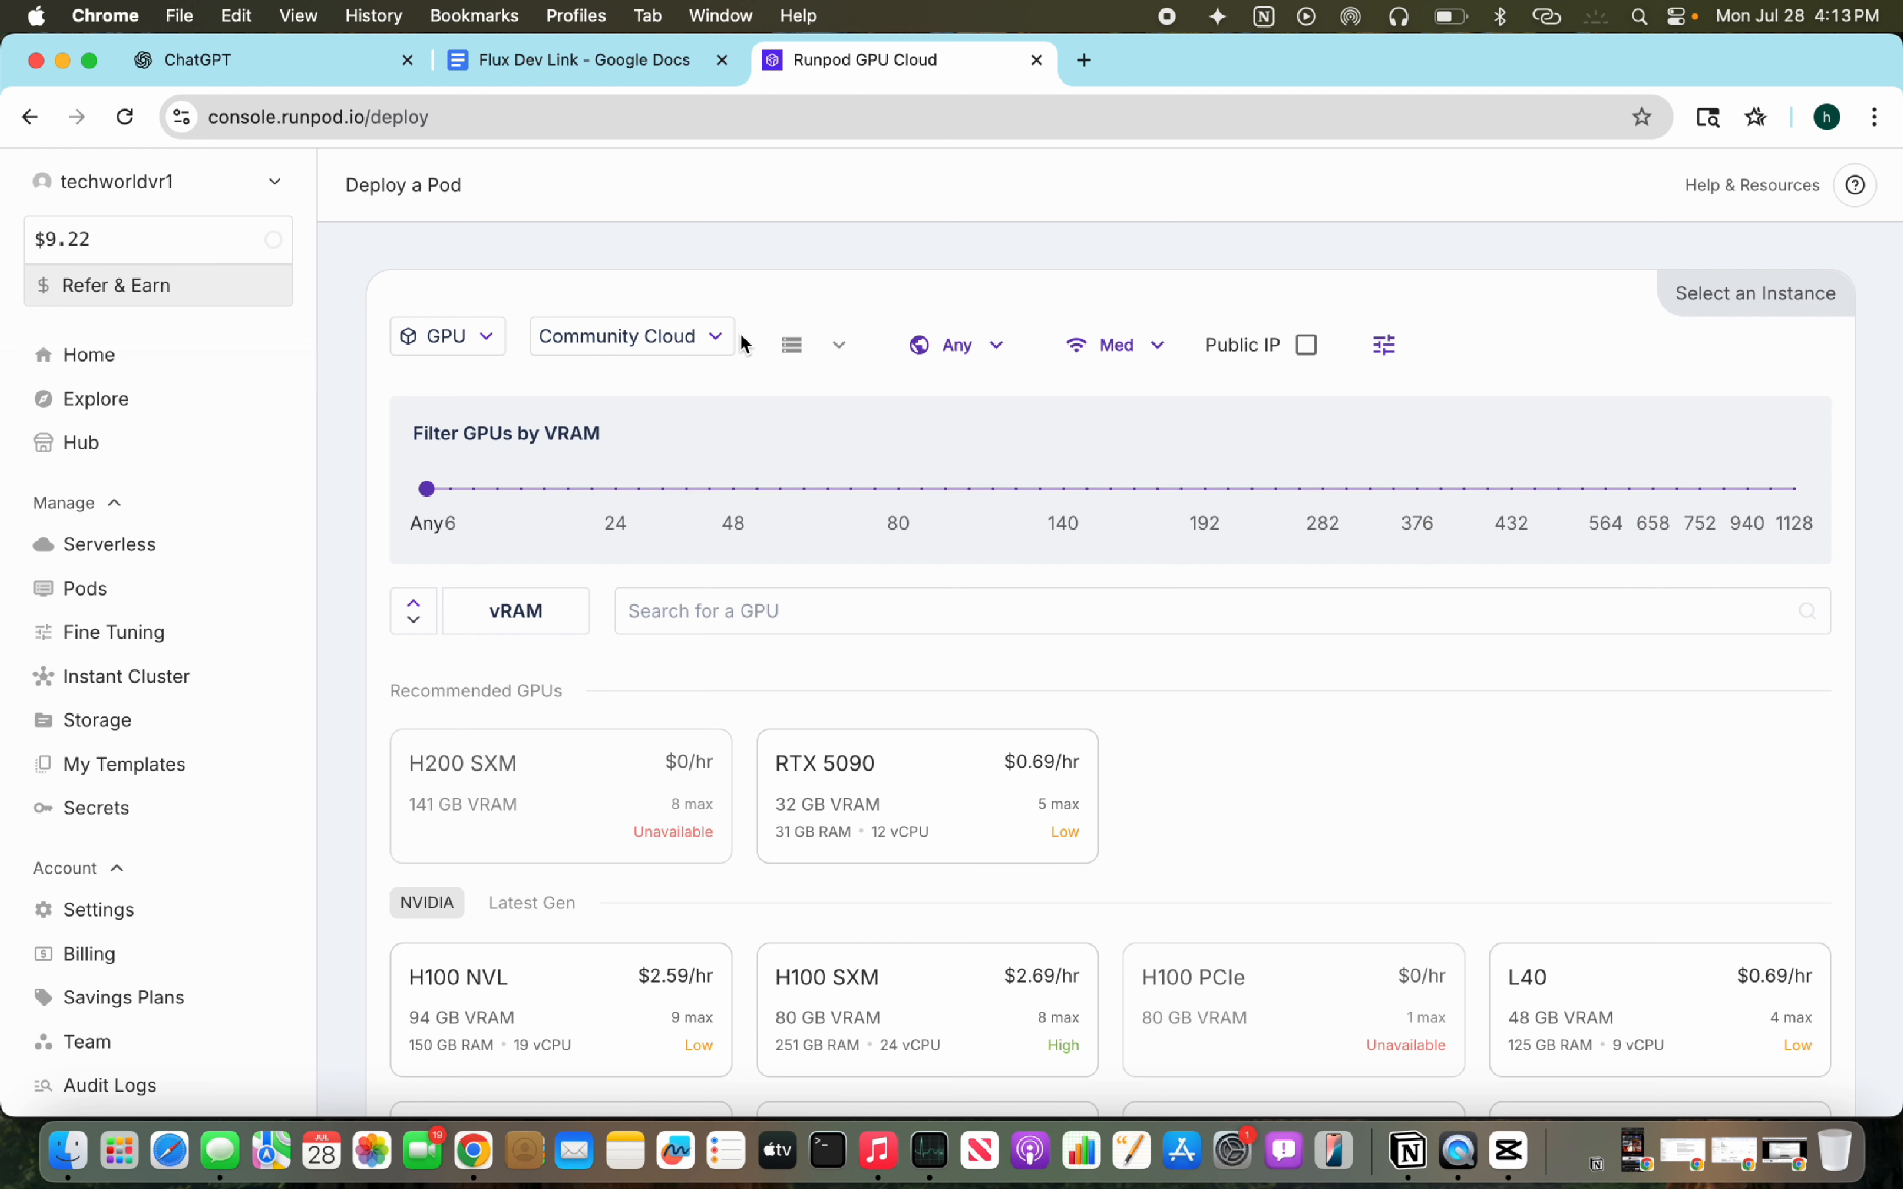
# Step: Filter the instances to Community Cloud with Extreme internet speed (1000 Mb/s or higher), checking the location choices
pyautogui.click(700, 340)
pyautogui.click(684, 347)
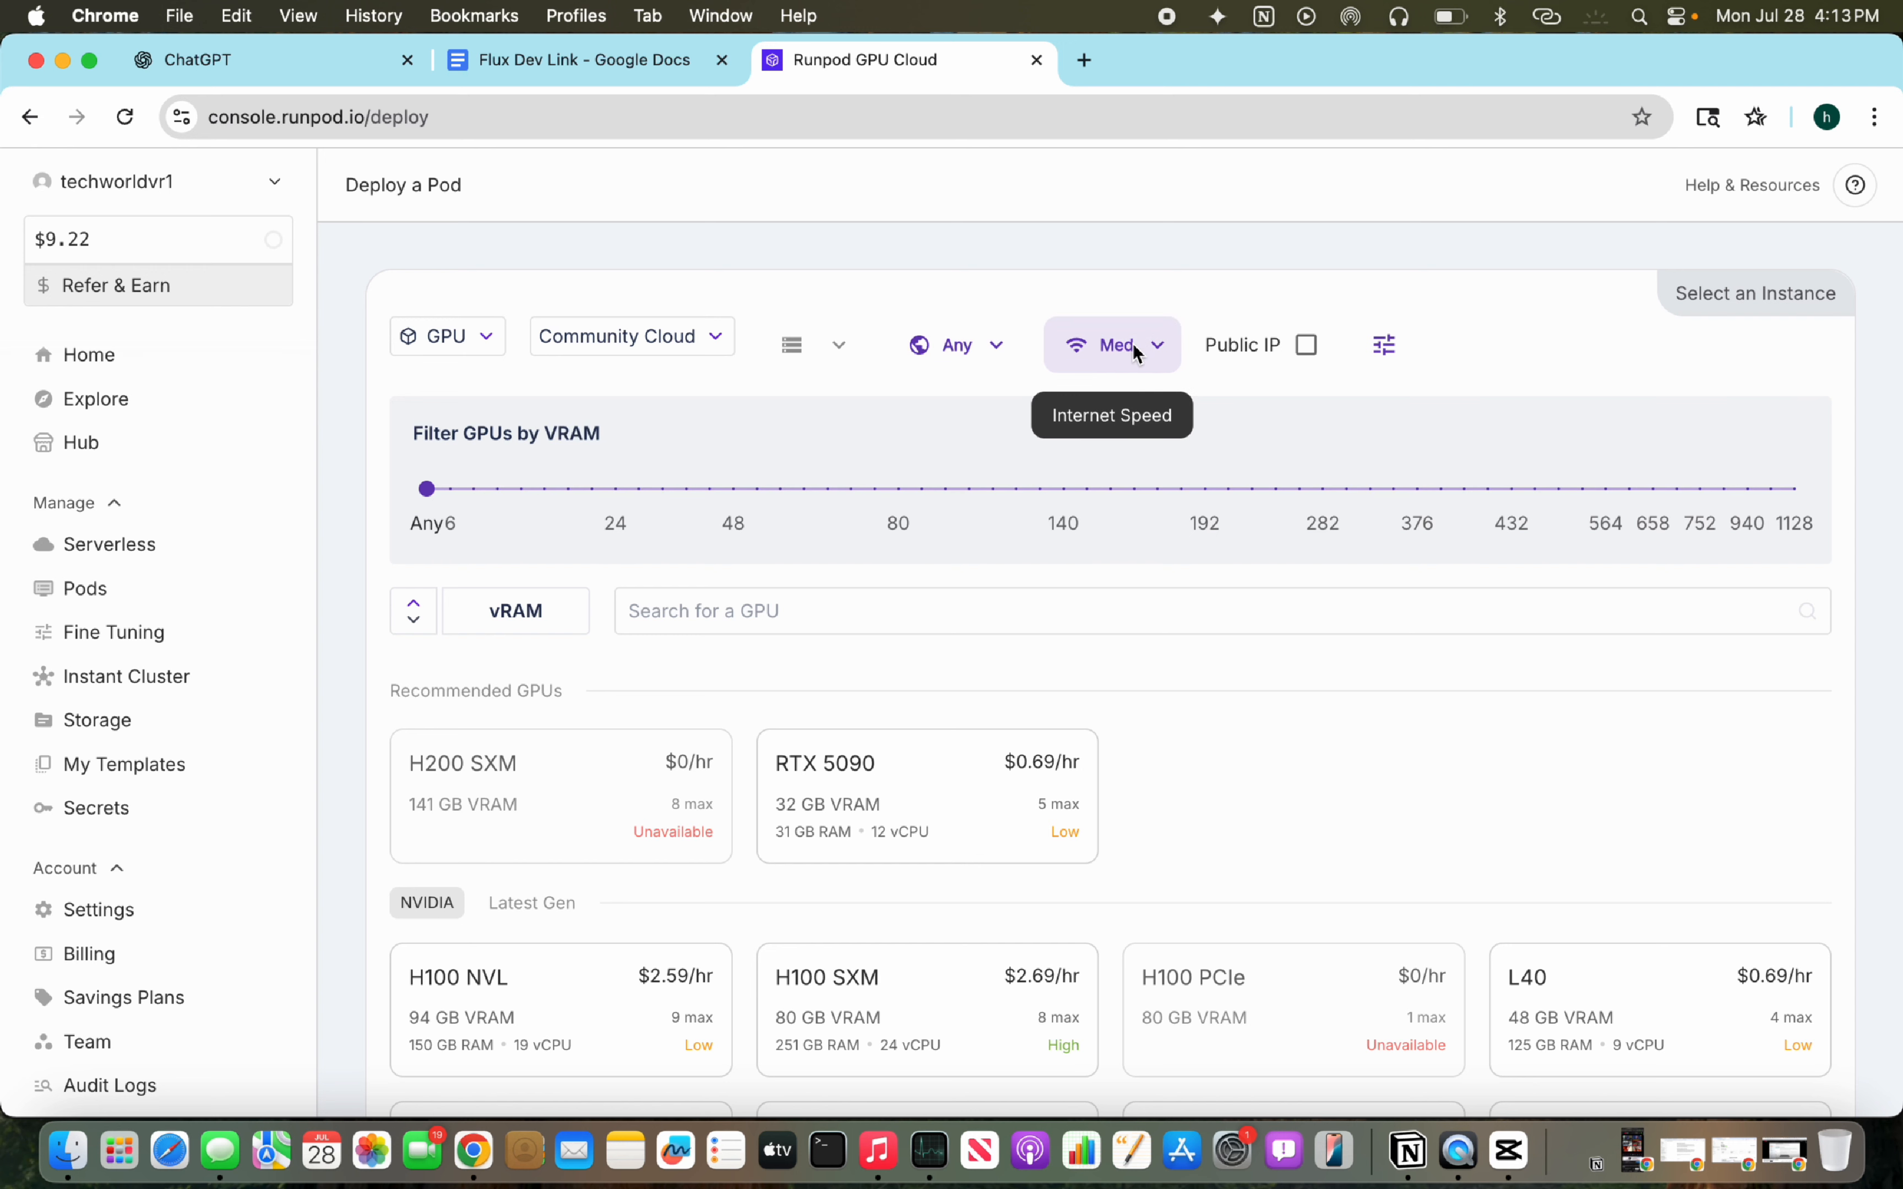
pyautogui.click(1077, 343)
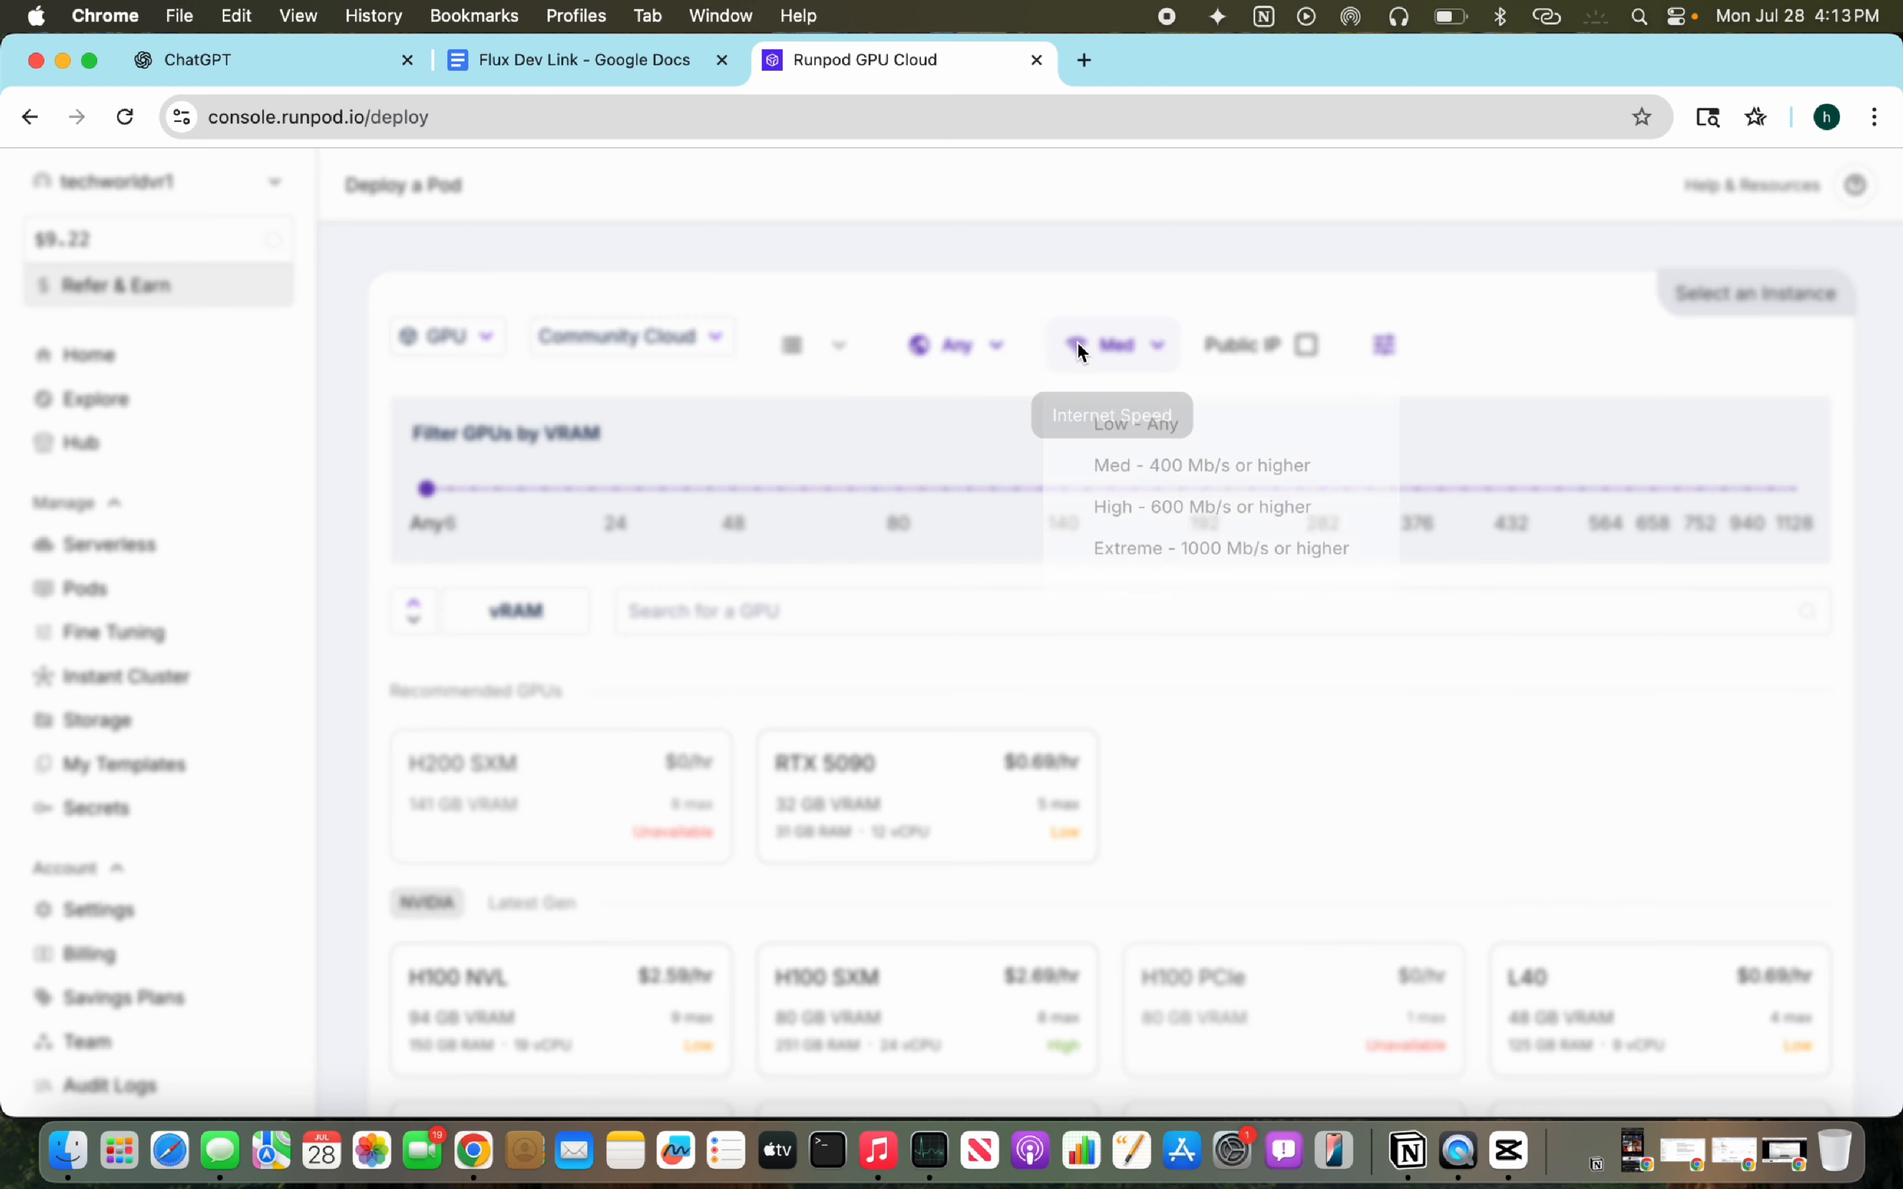
pyautogui.click(1067, 353)
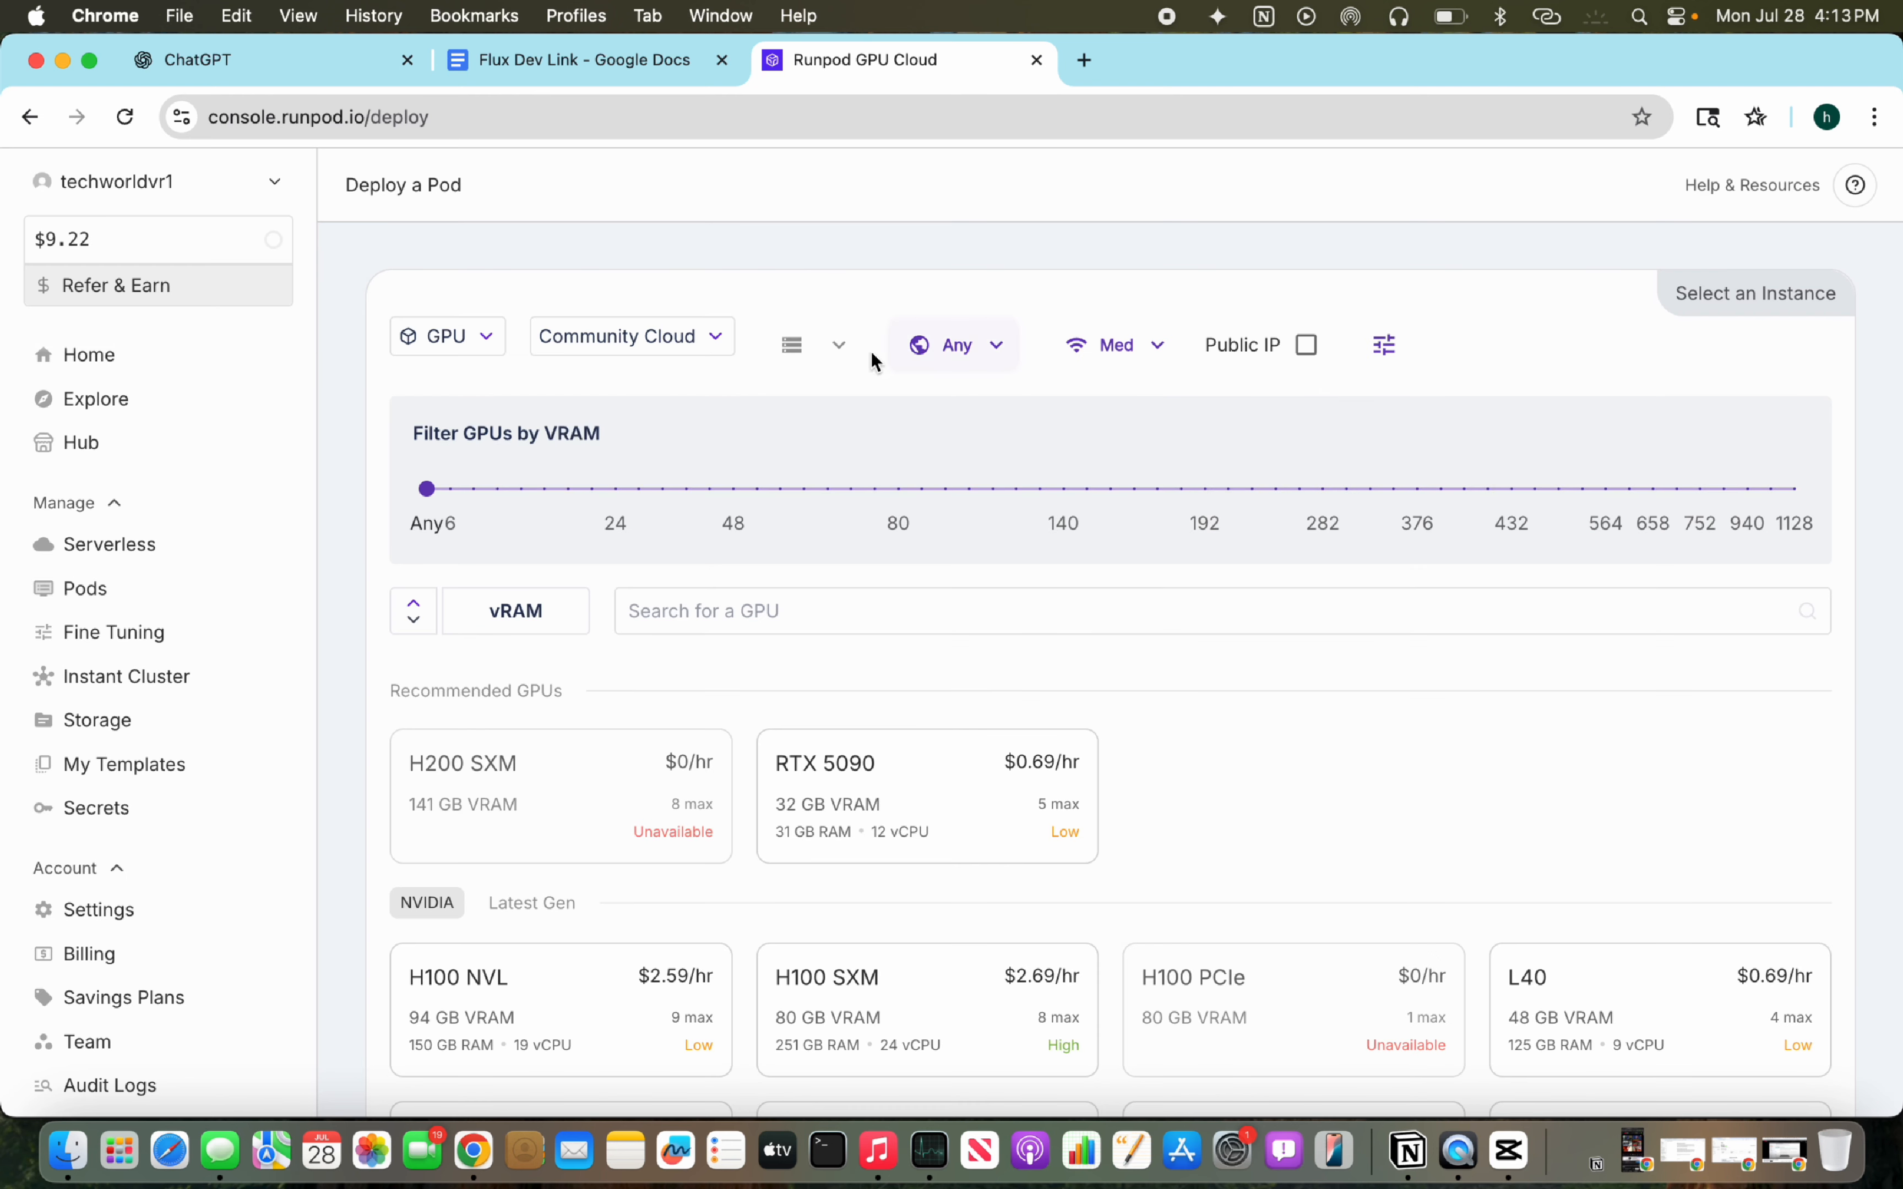
pyautogui.click(724, 346)
pyautogui.click(720, 417)
pyautogui.click(1099, 355)
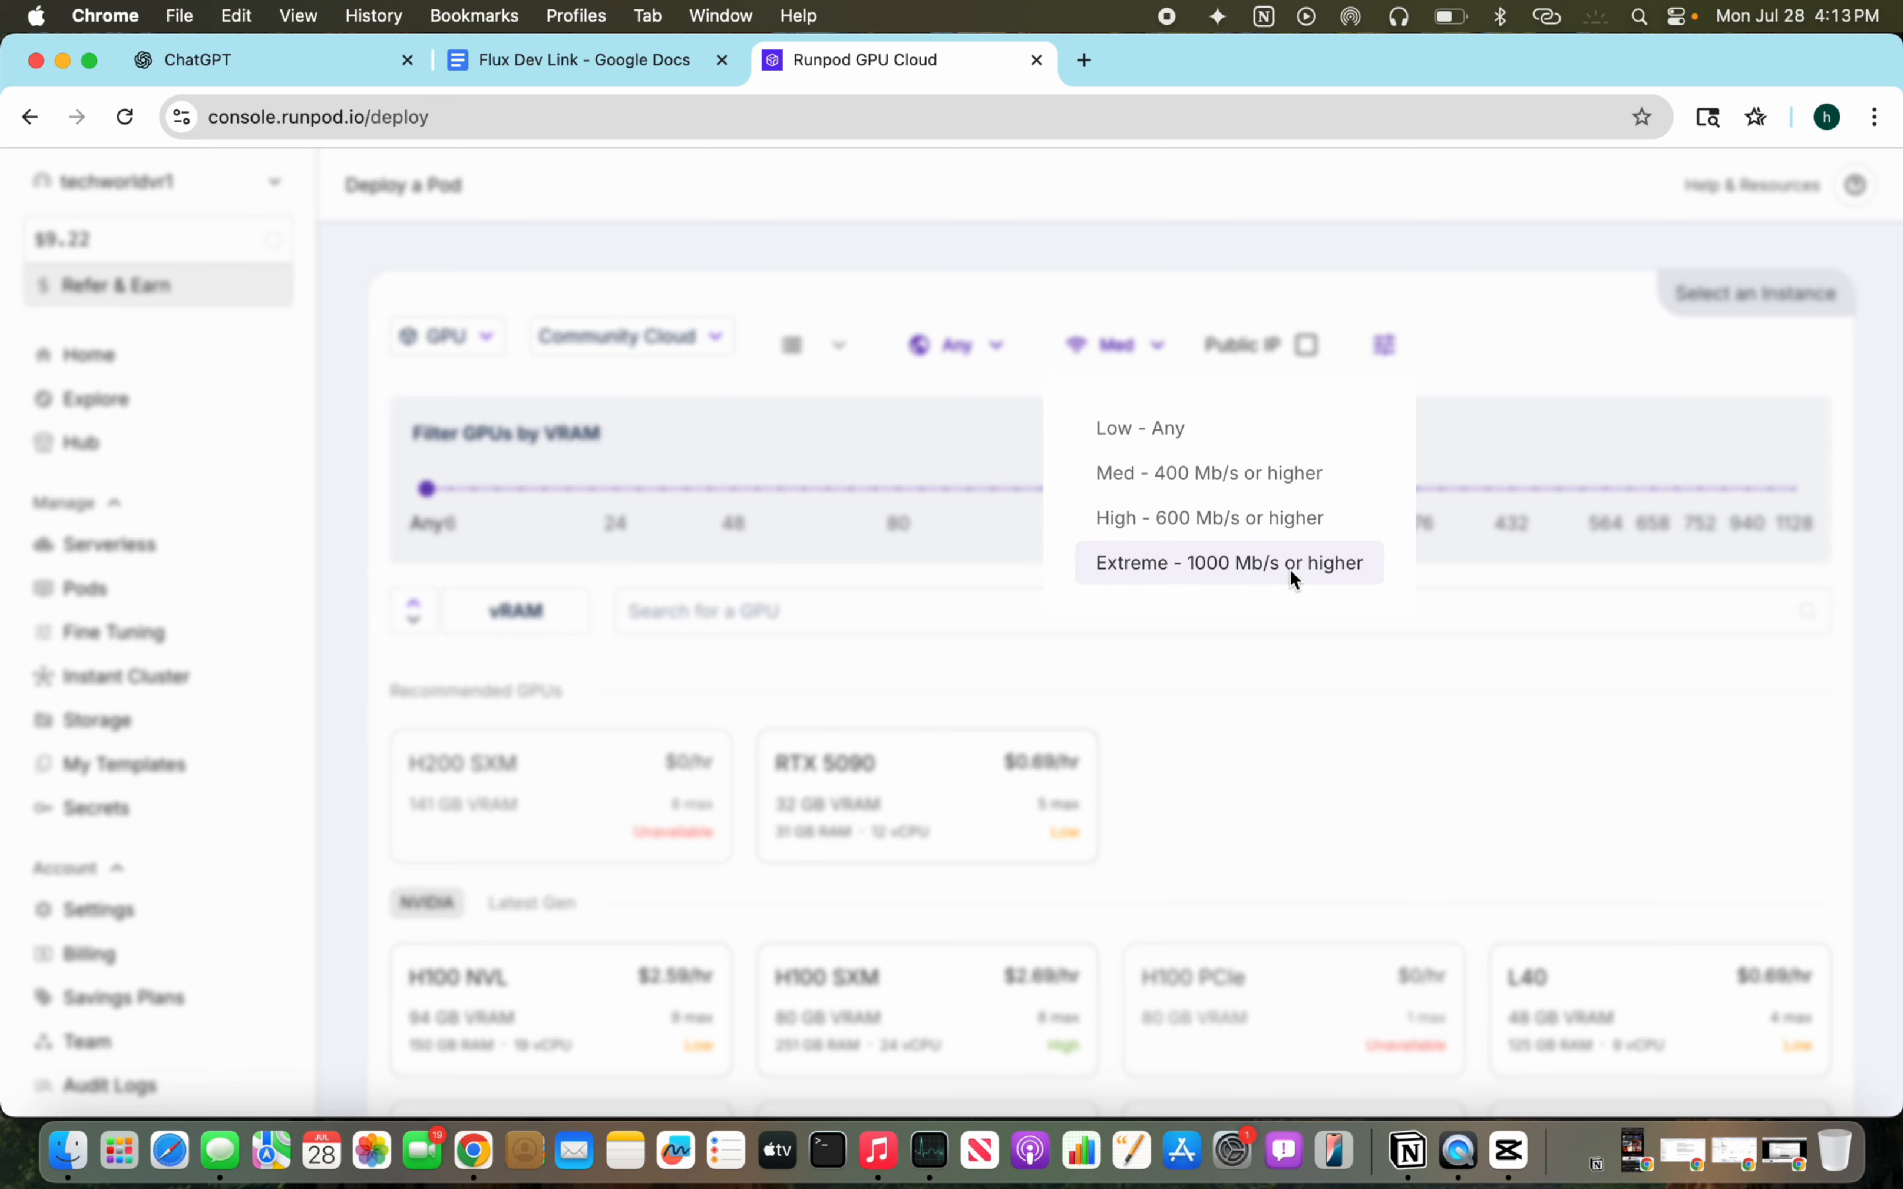
pyautogui.click(1293, 569)
pyautogui.click(997, 354)
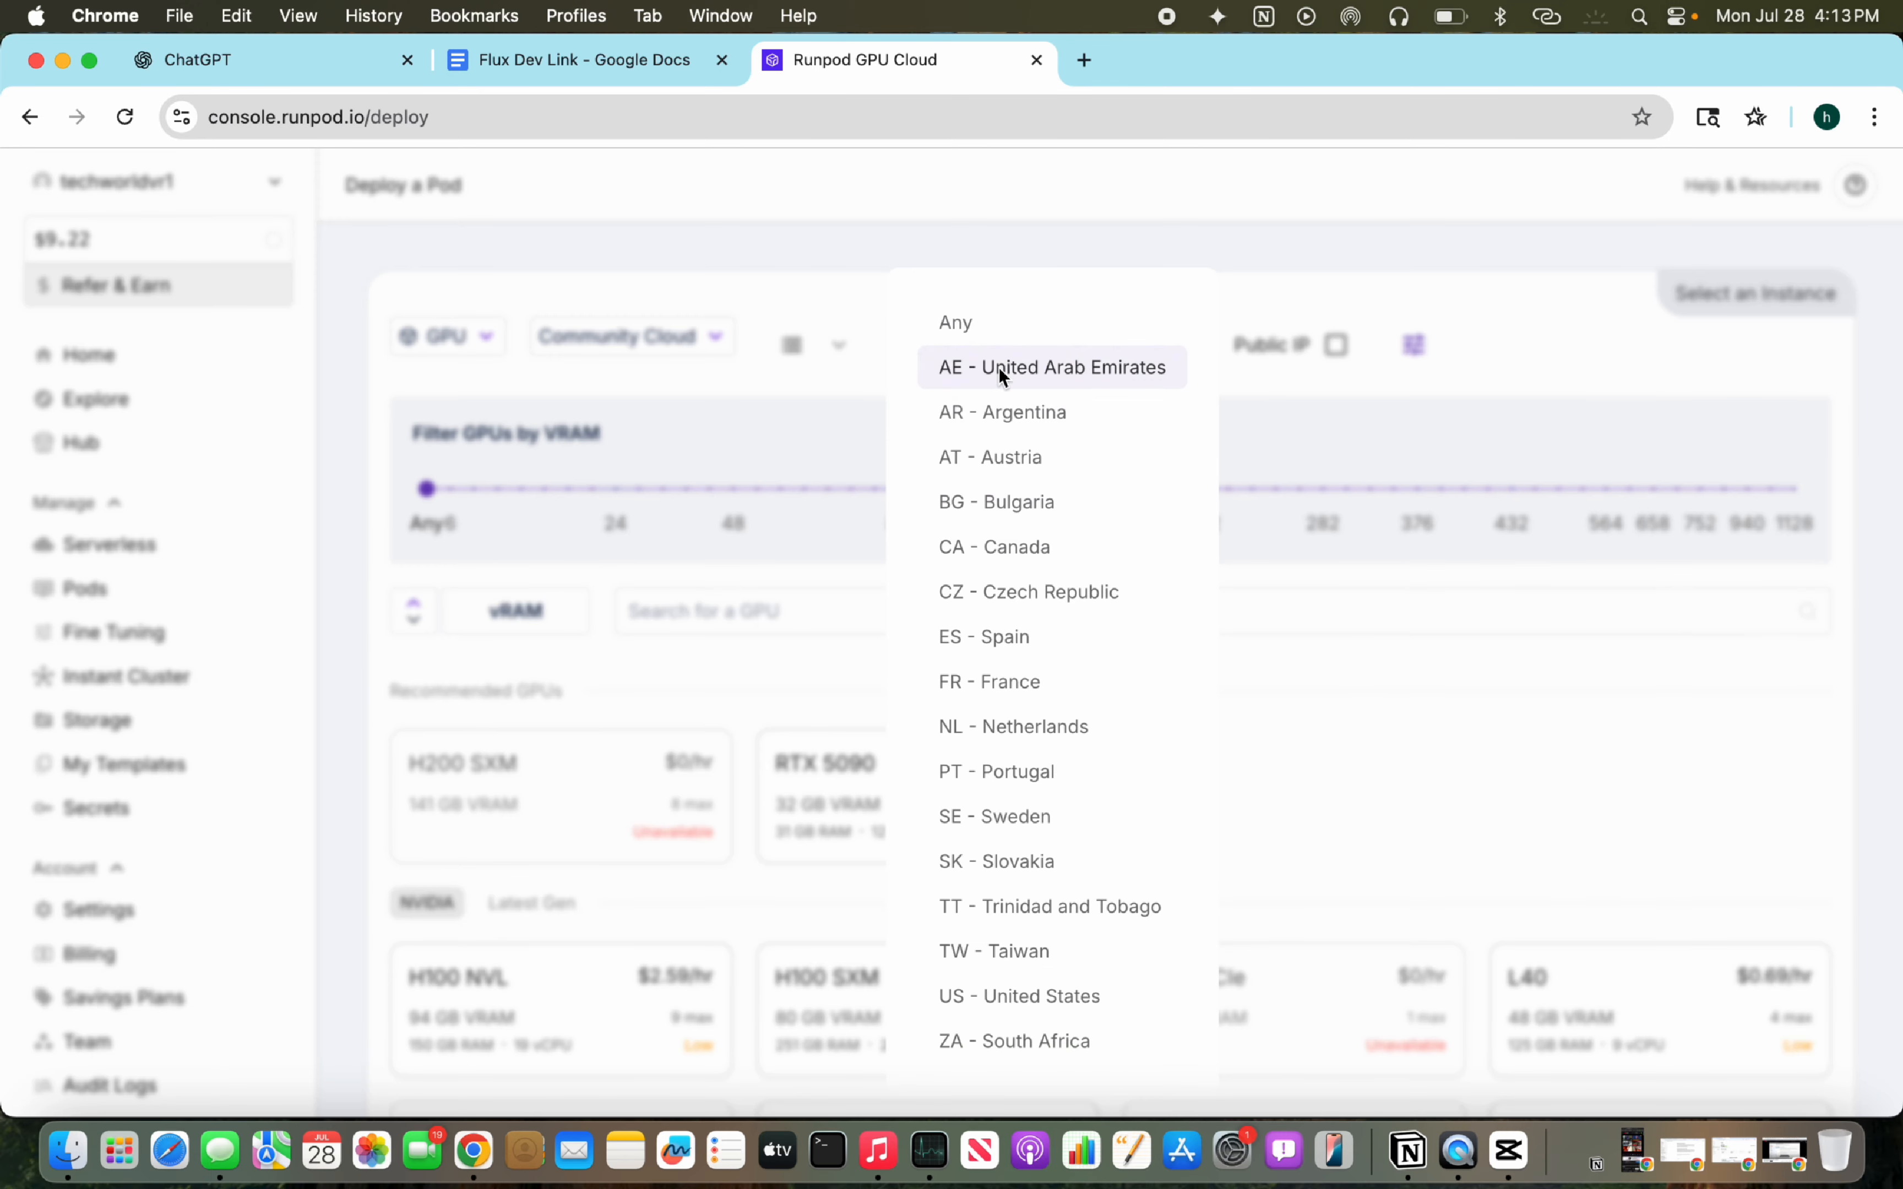
pyautogui.click(842, 201)
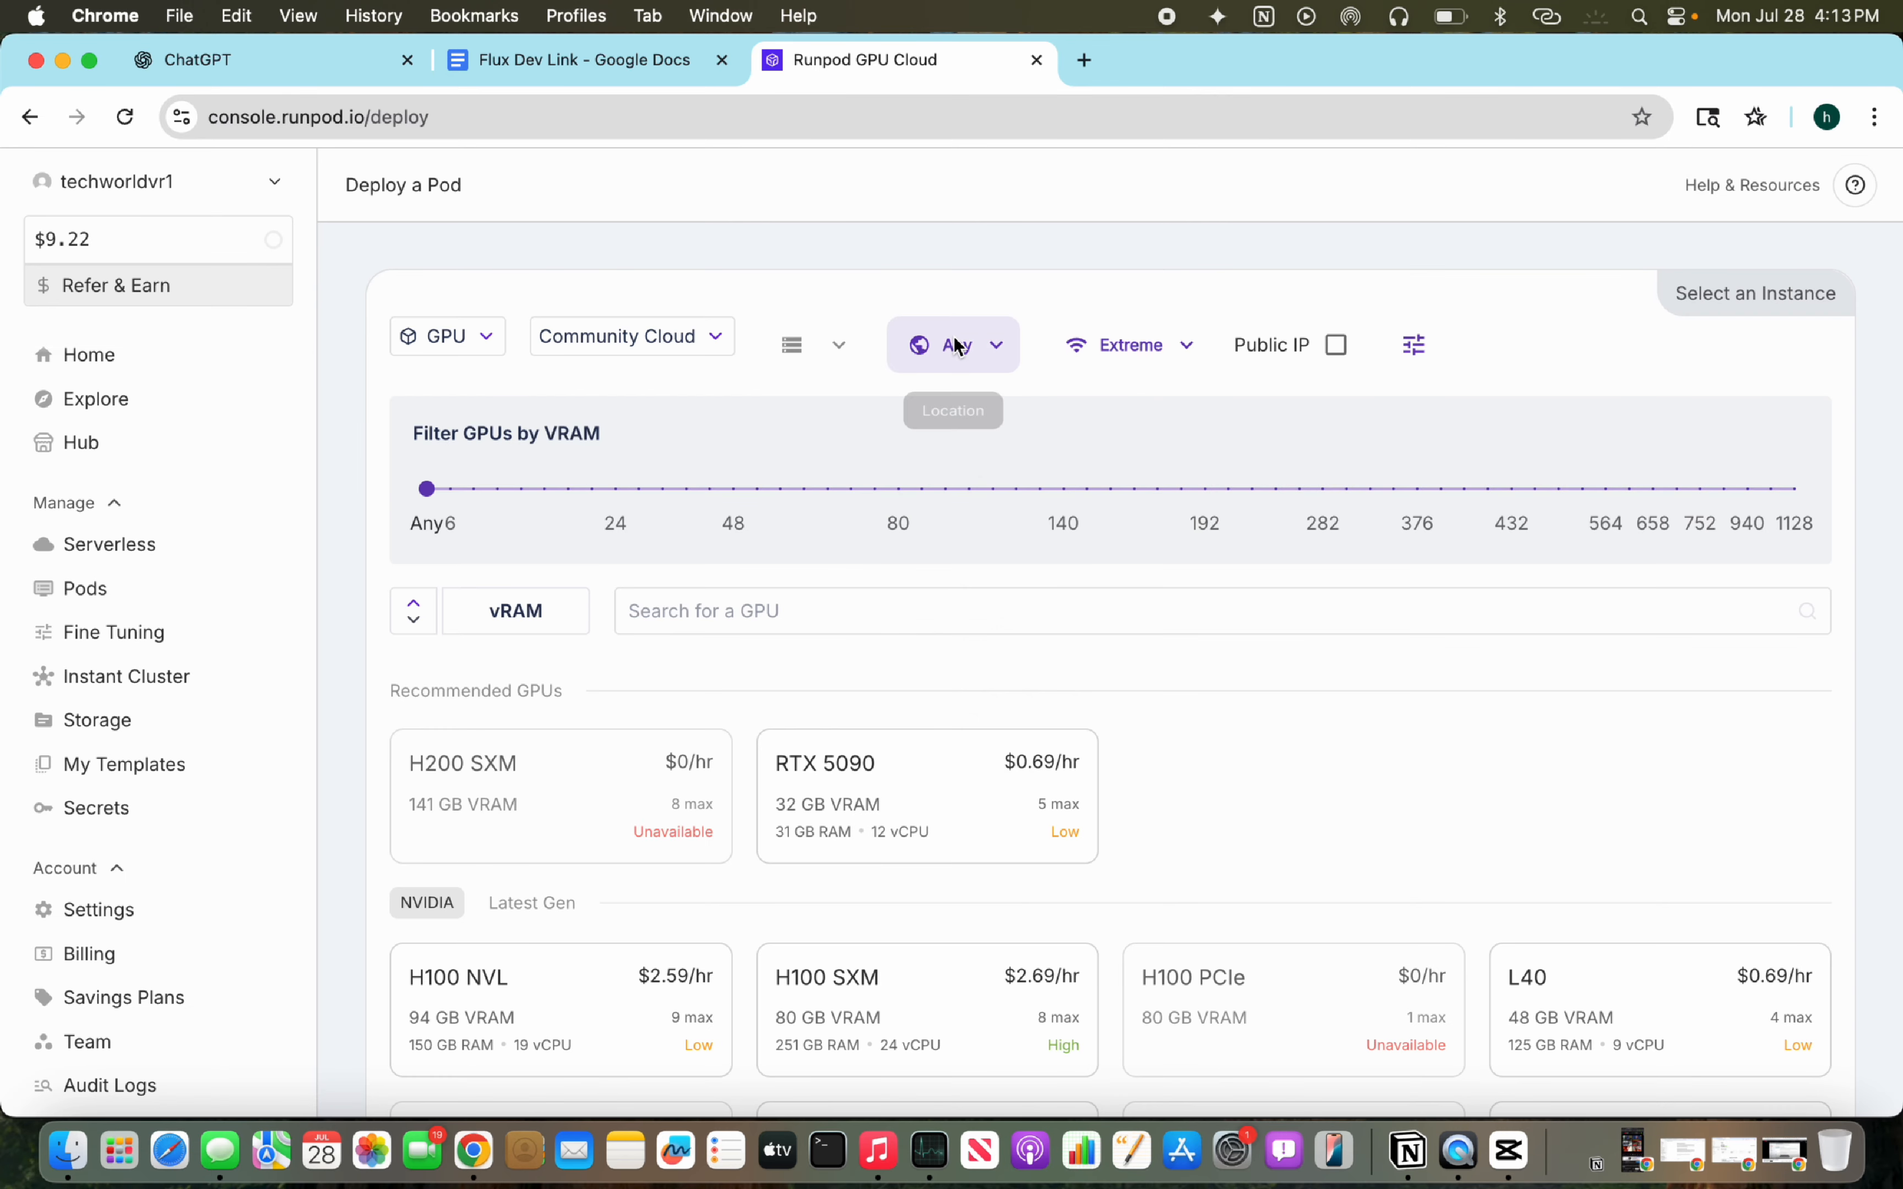
# Step: Compare the available GPUs and select the previous-generation RTX 3090 with 24 GB VRAM for the pod
pyautogui.scroll(-2, 963, 346)
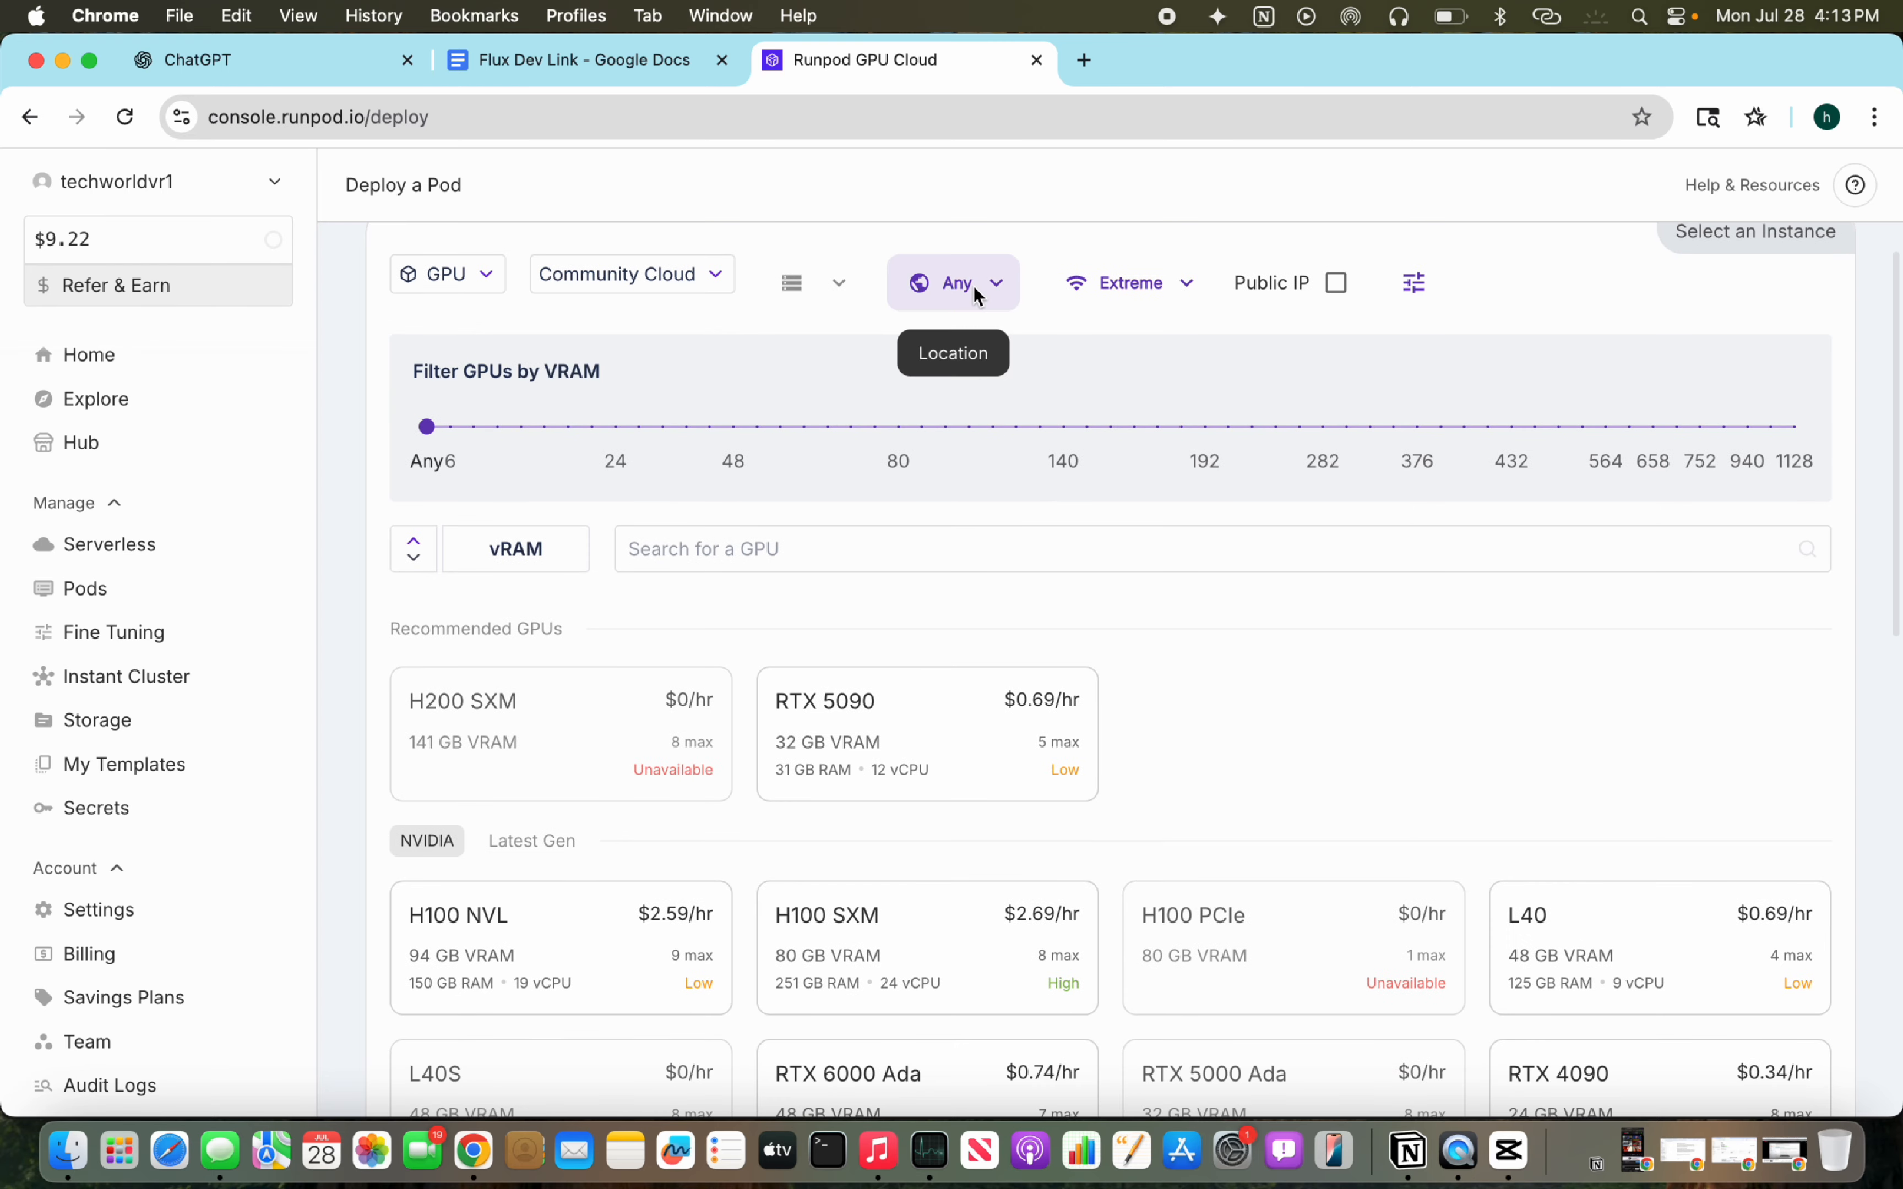
pyautogui.scroll(-6, 961, 503)
pyautogui.scroll(2, 967, 621)
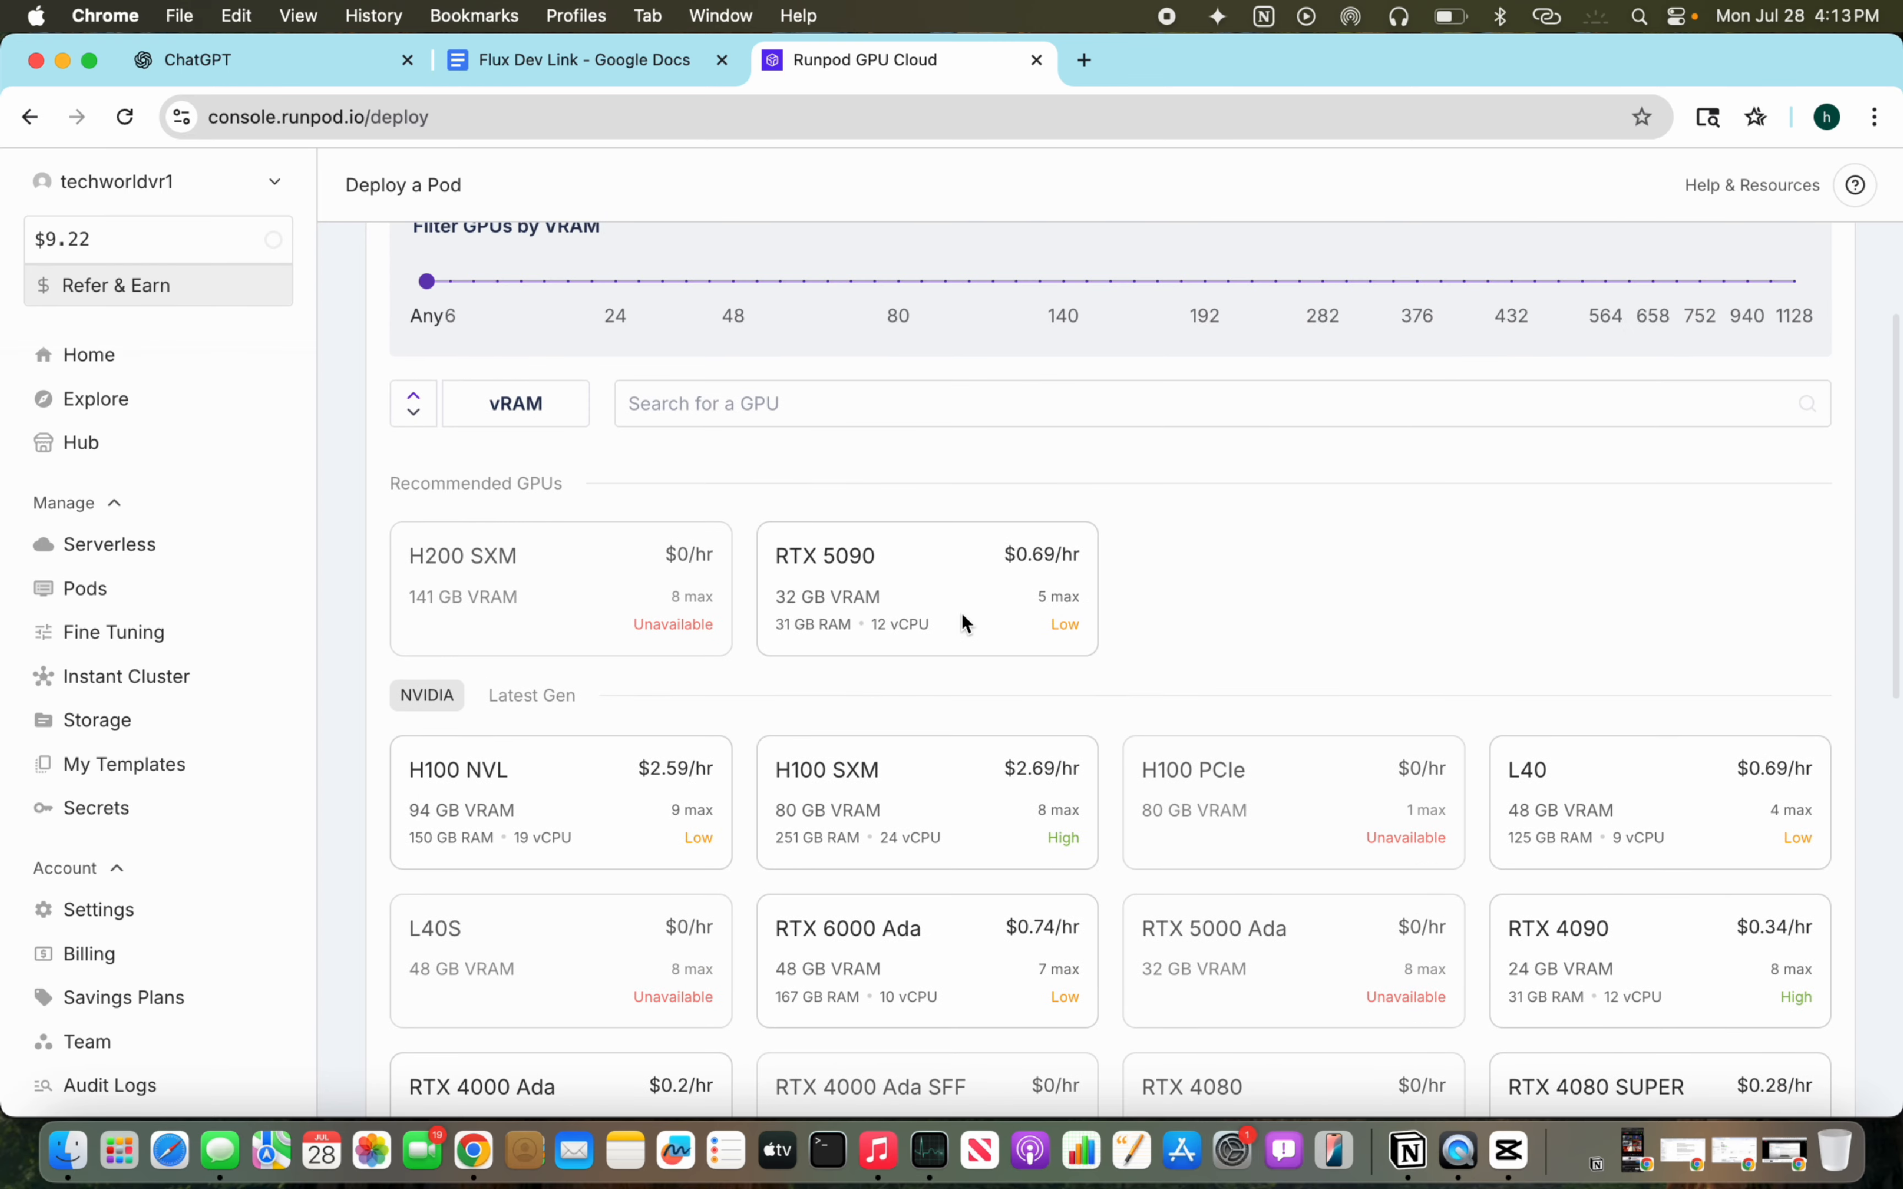
pyautogui.scroll(-5, 751, 653)
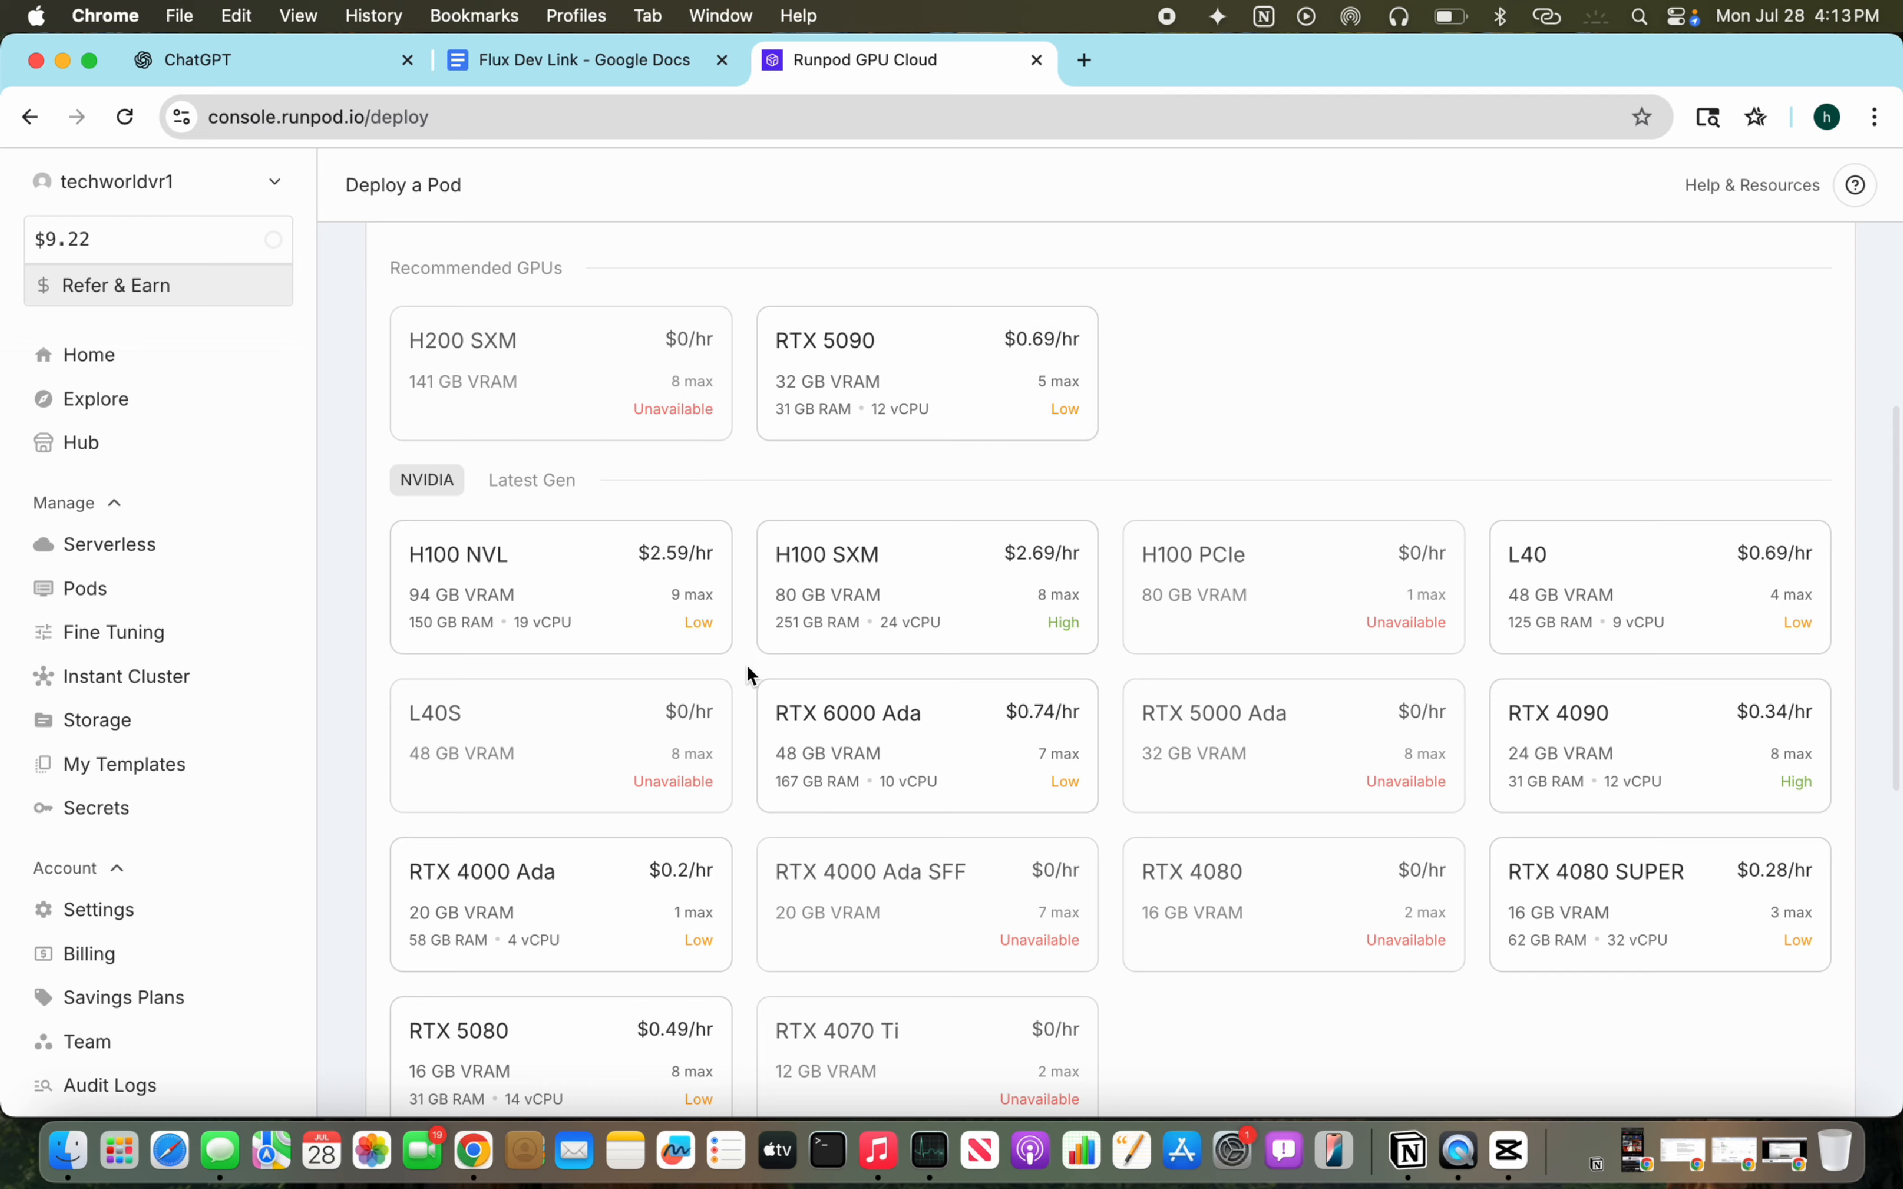
pyautogui.scroll(-8, 1186, 929)
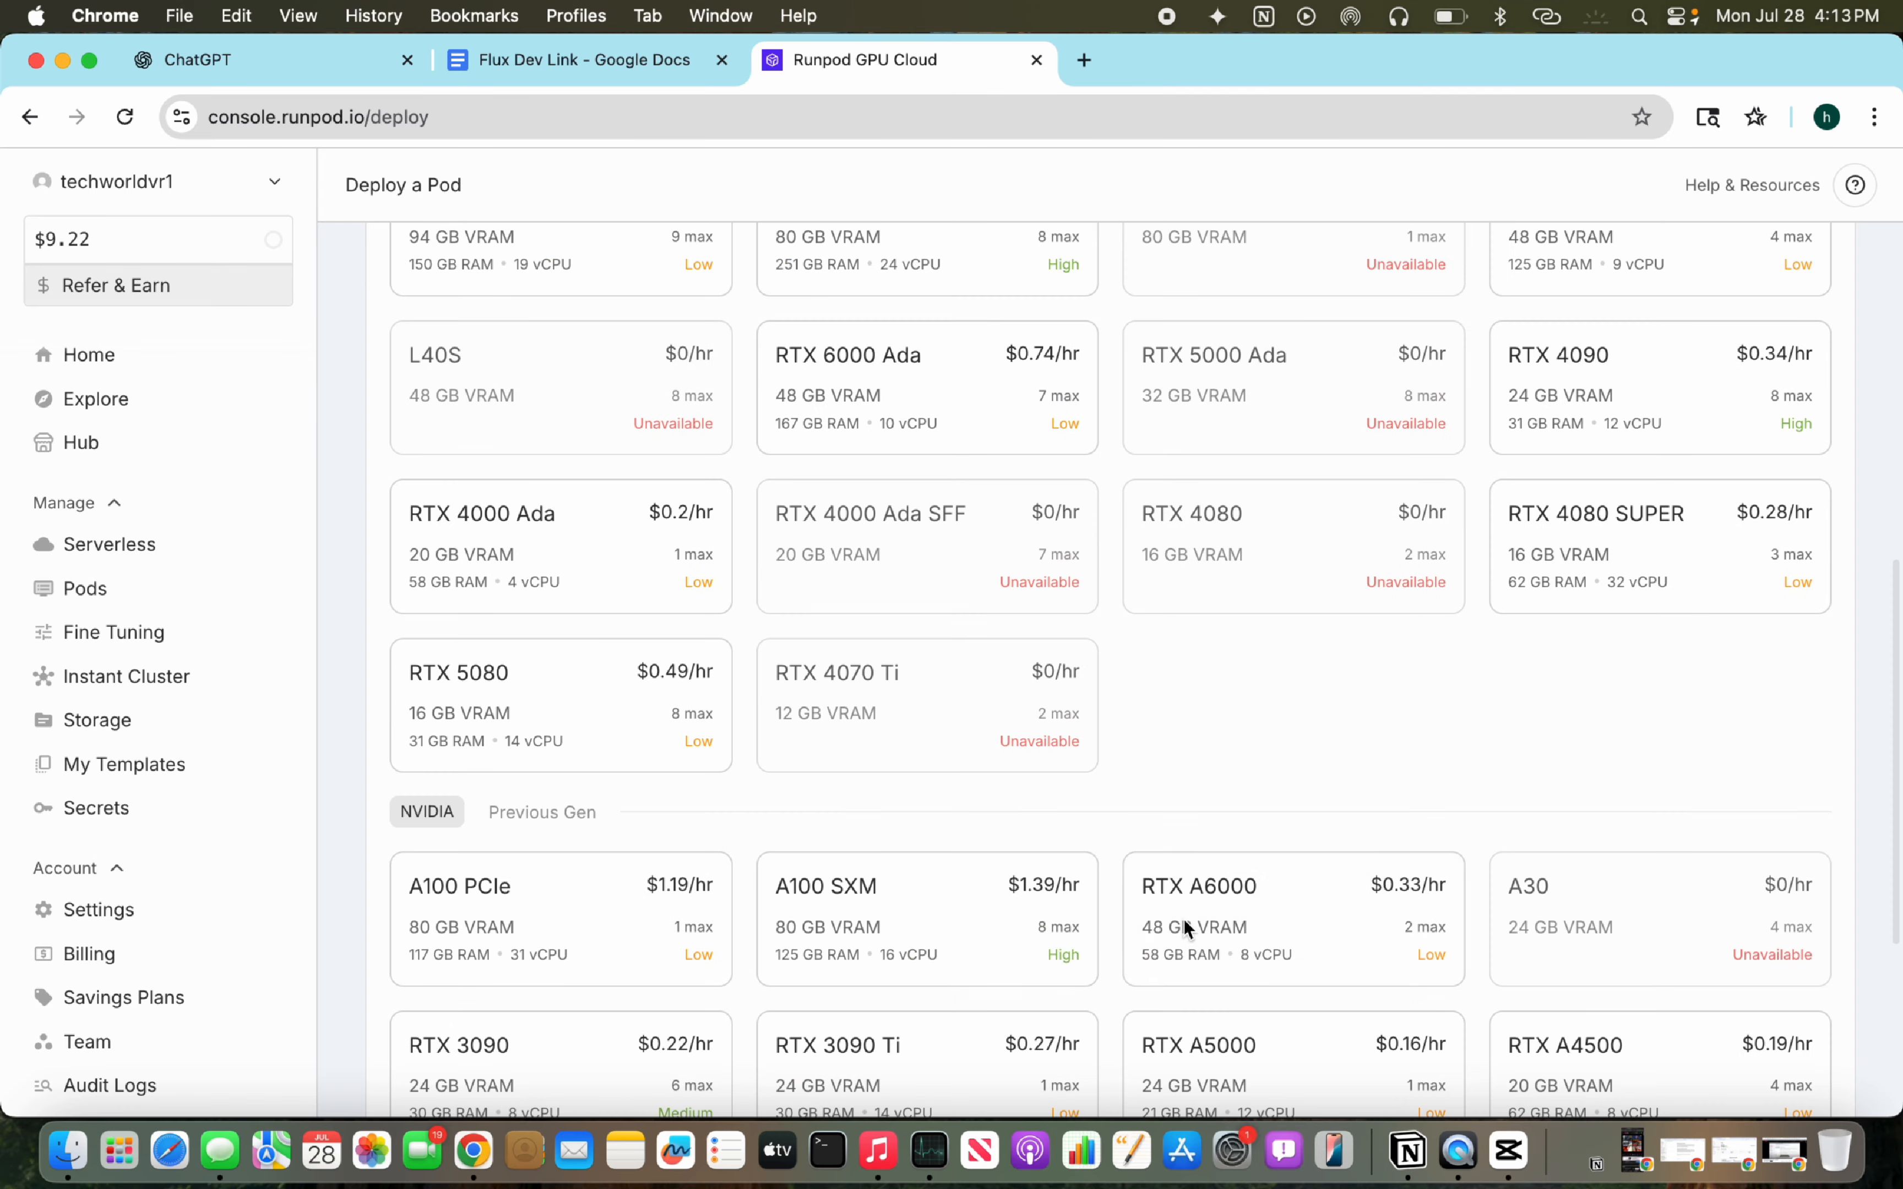
pyautogui.scroll(-9, 1172, 622)
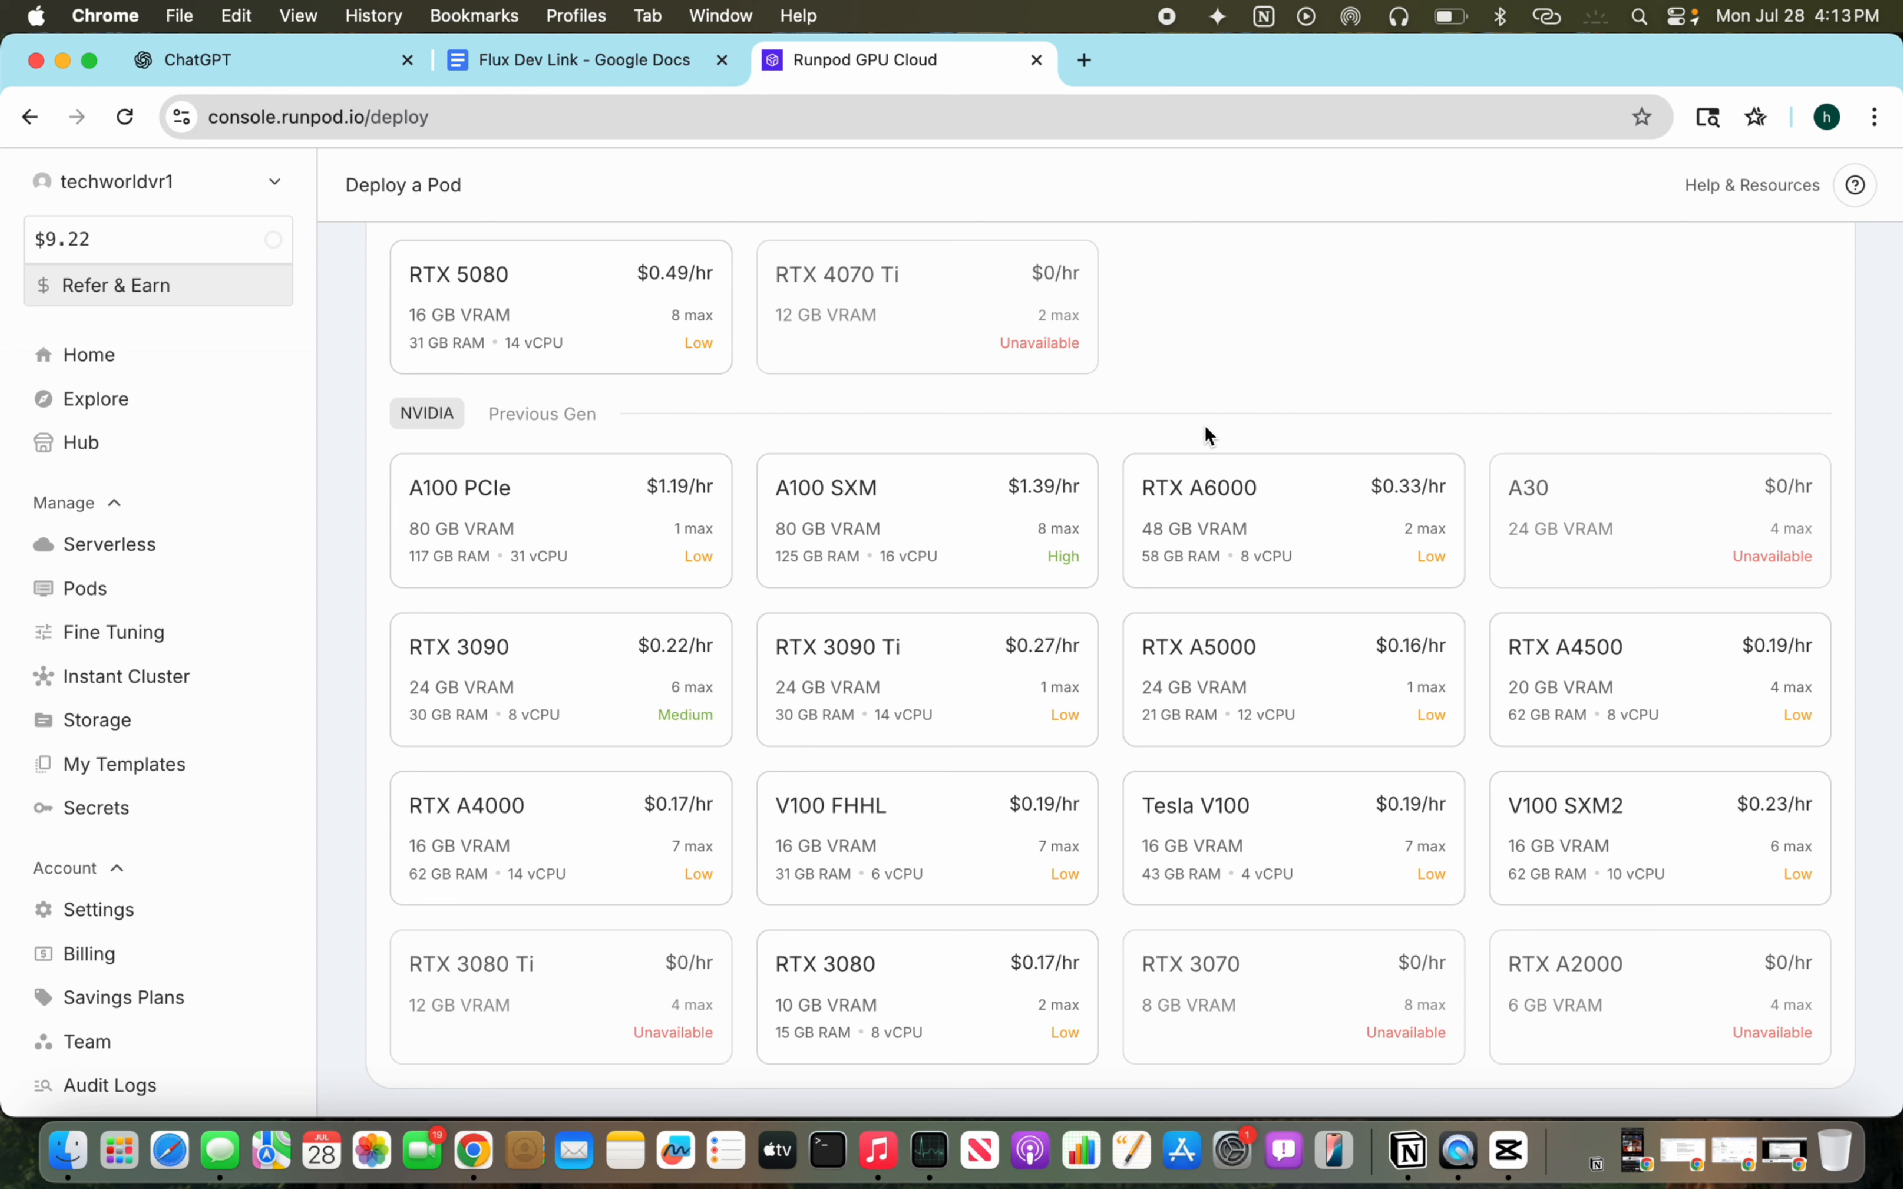
pyautogui.moveTo(1143, 697)
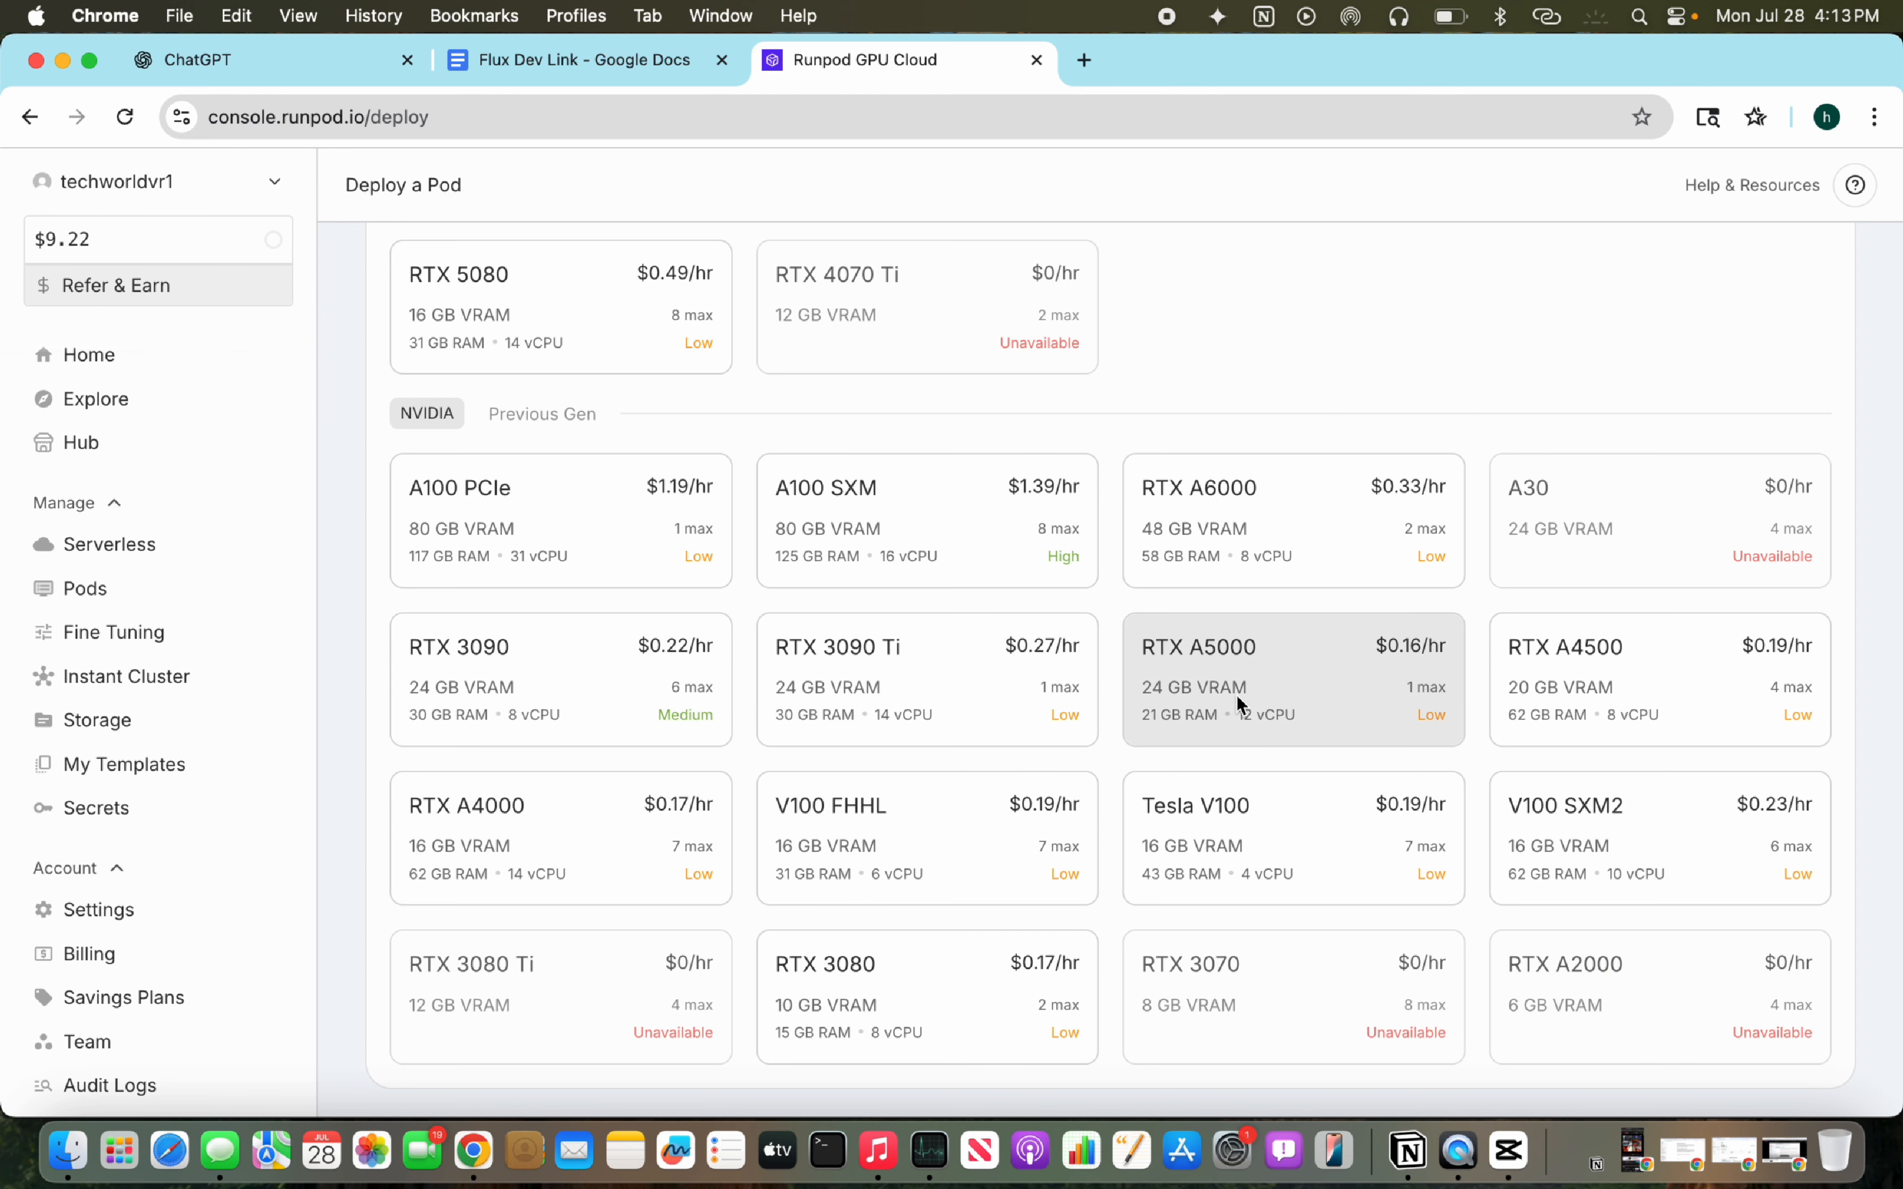
pyautogui.moveTo(1237, 698)
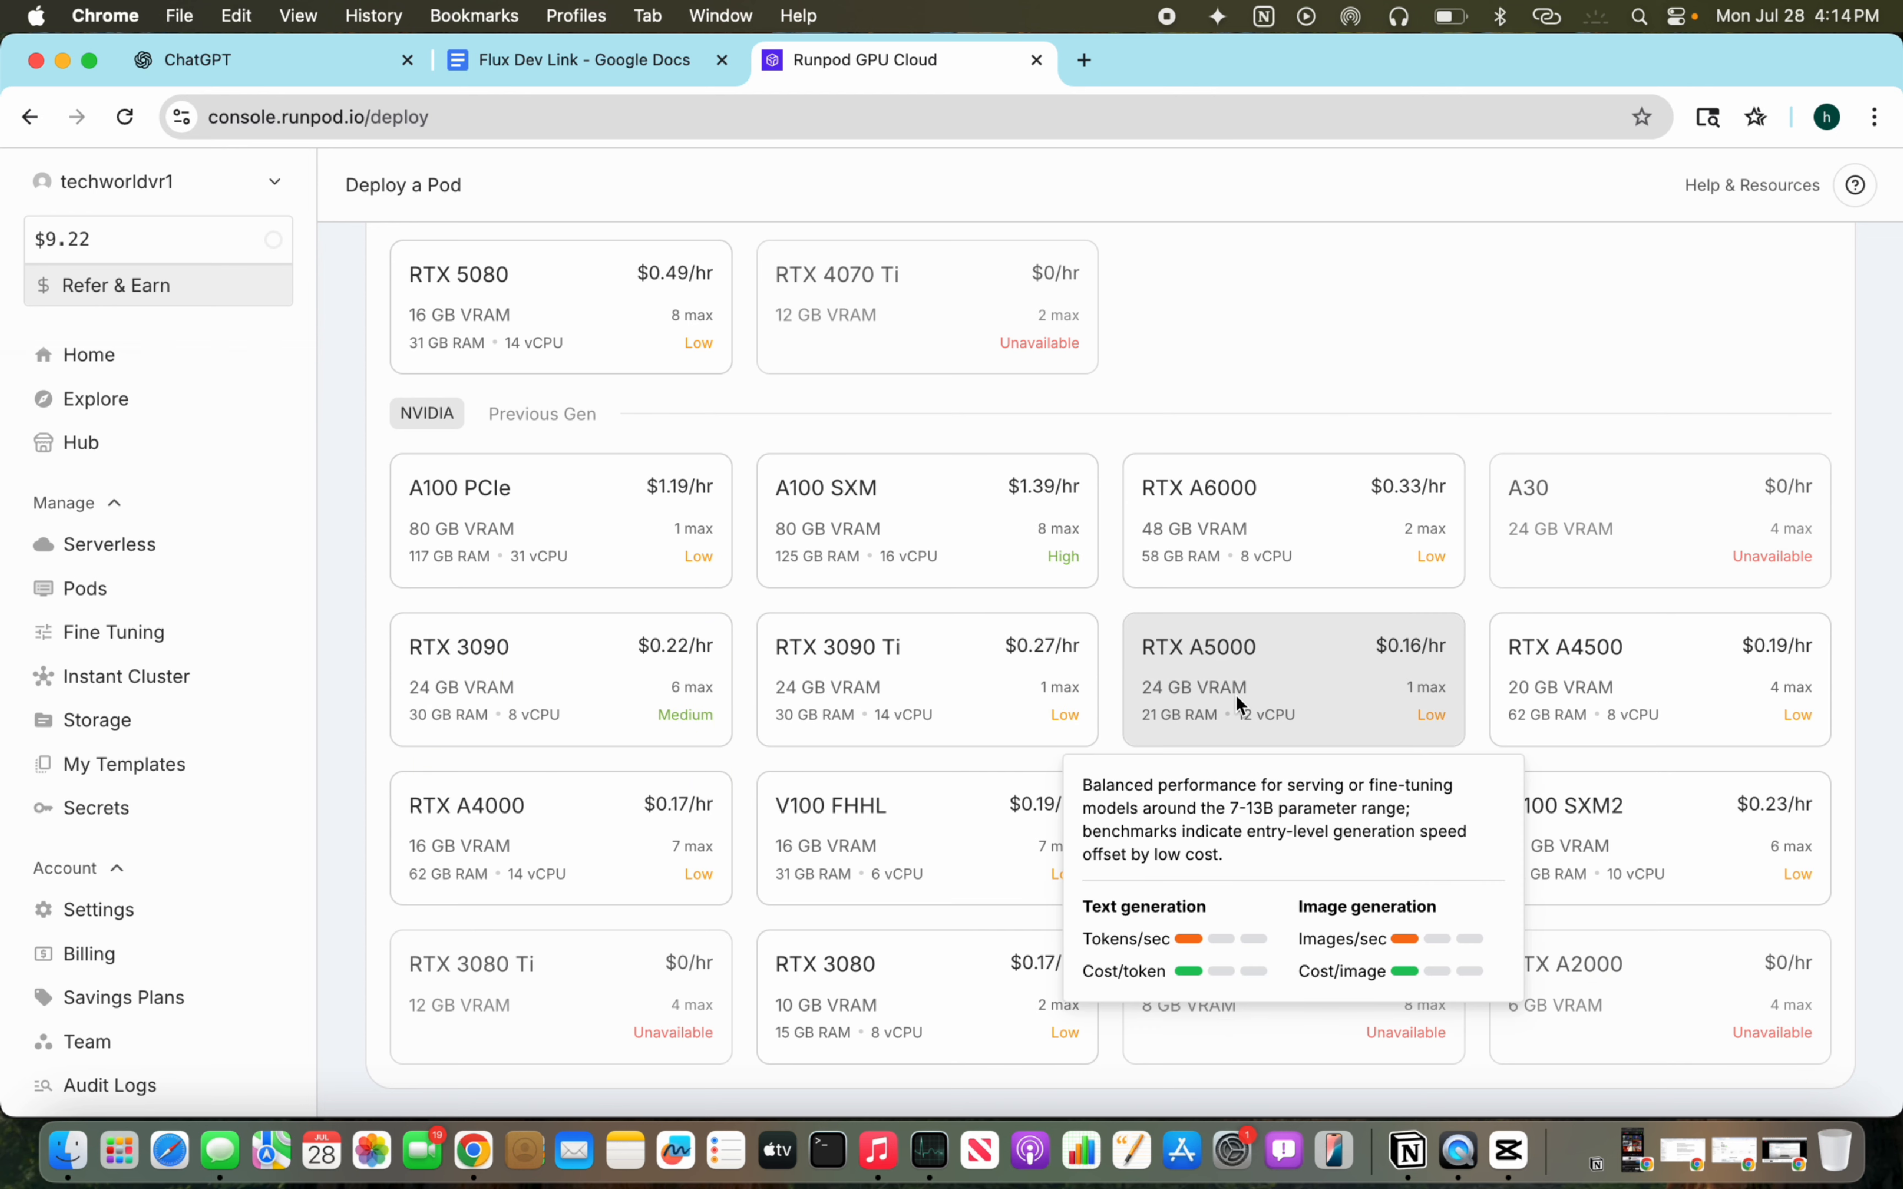
pyautogui.moveTo(644, 661)
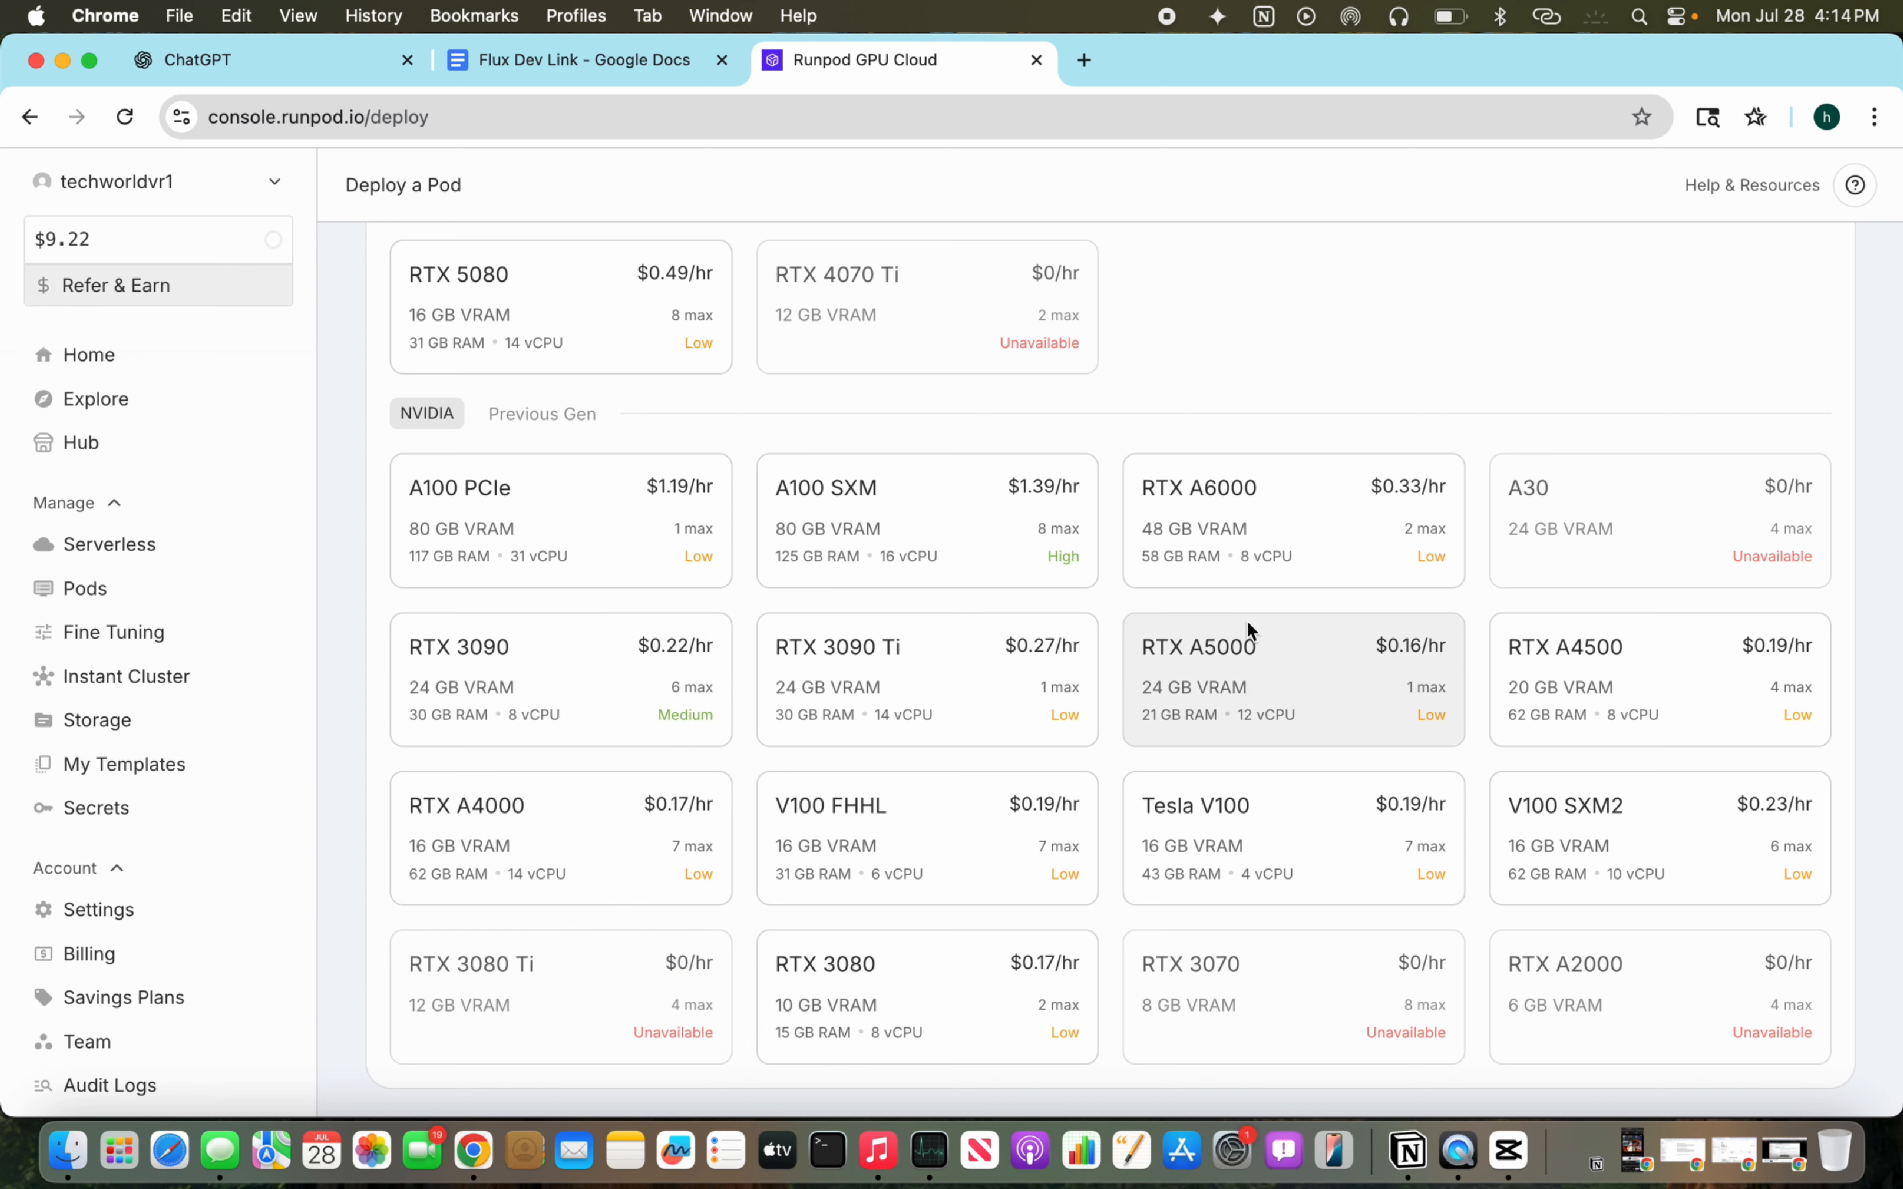
pyautogui.moveTo(1334, 649)
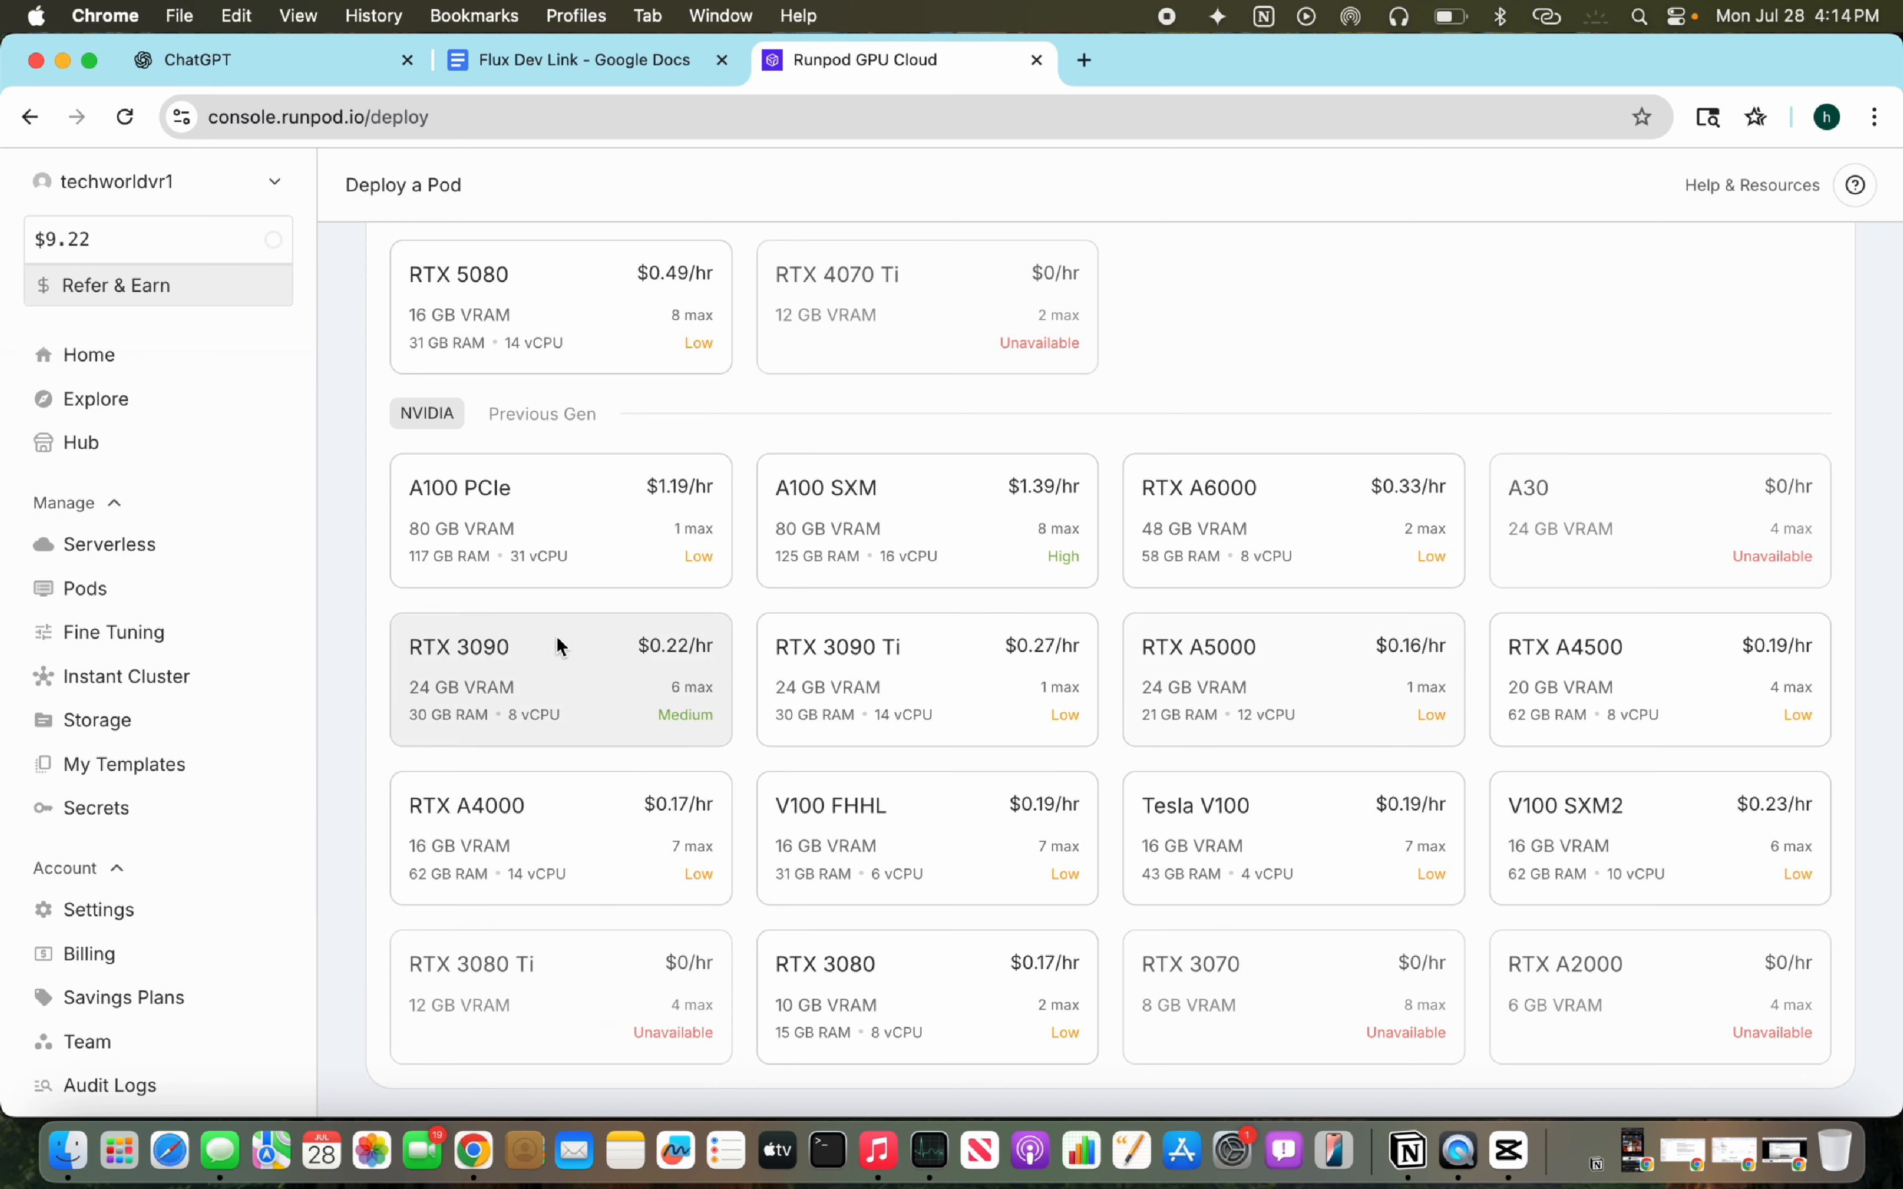
pyautogui.moveTo(554, 645)
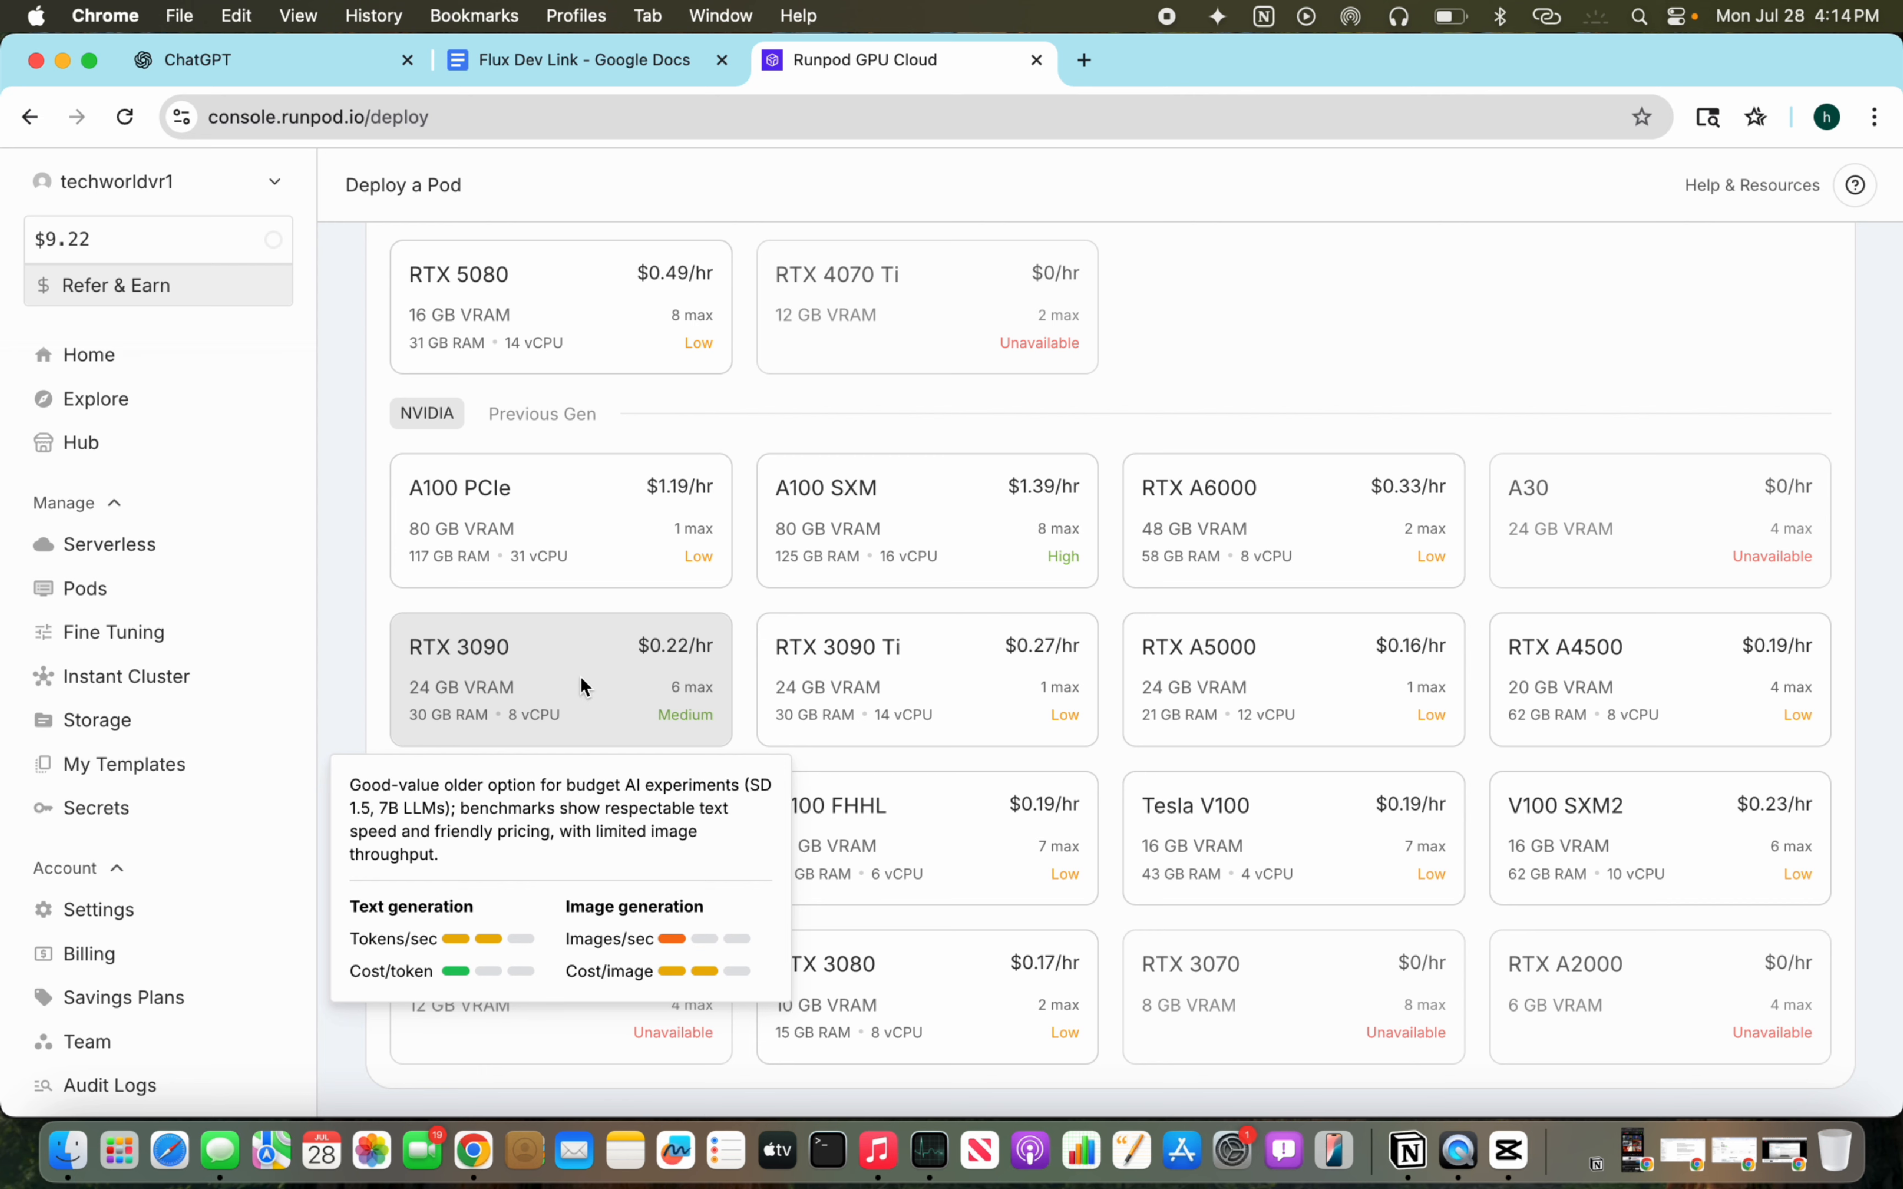
pyautogui.click(553, 681)
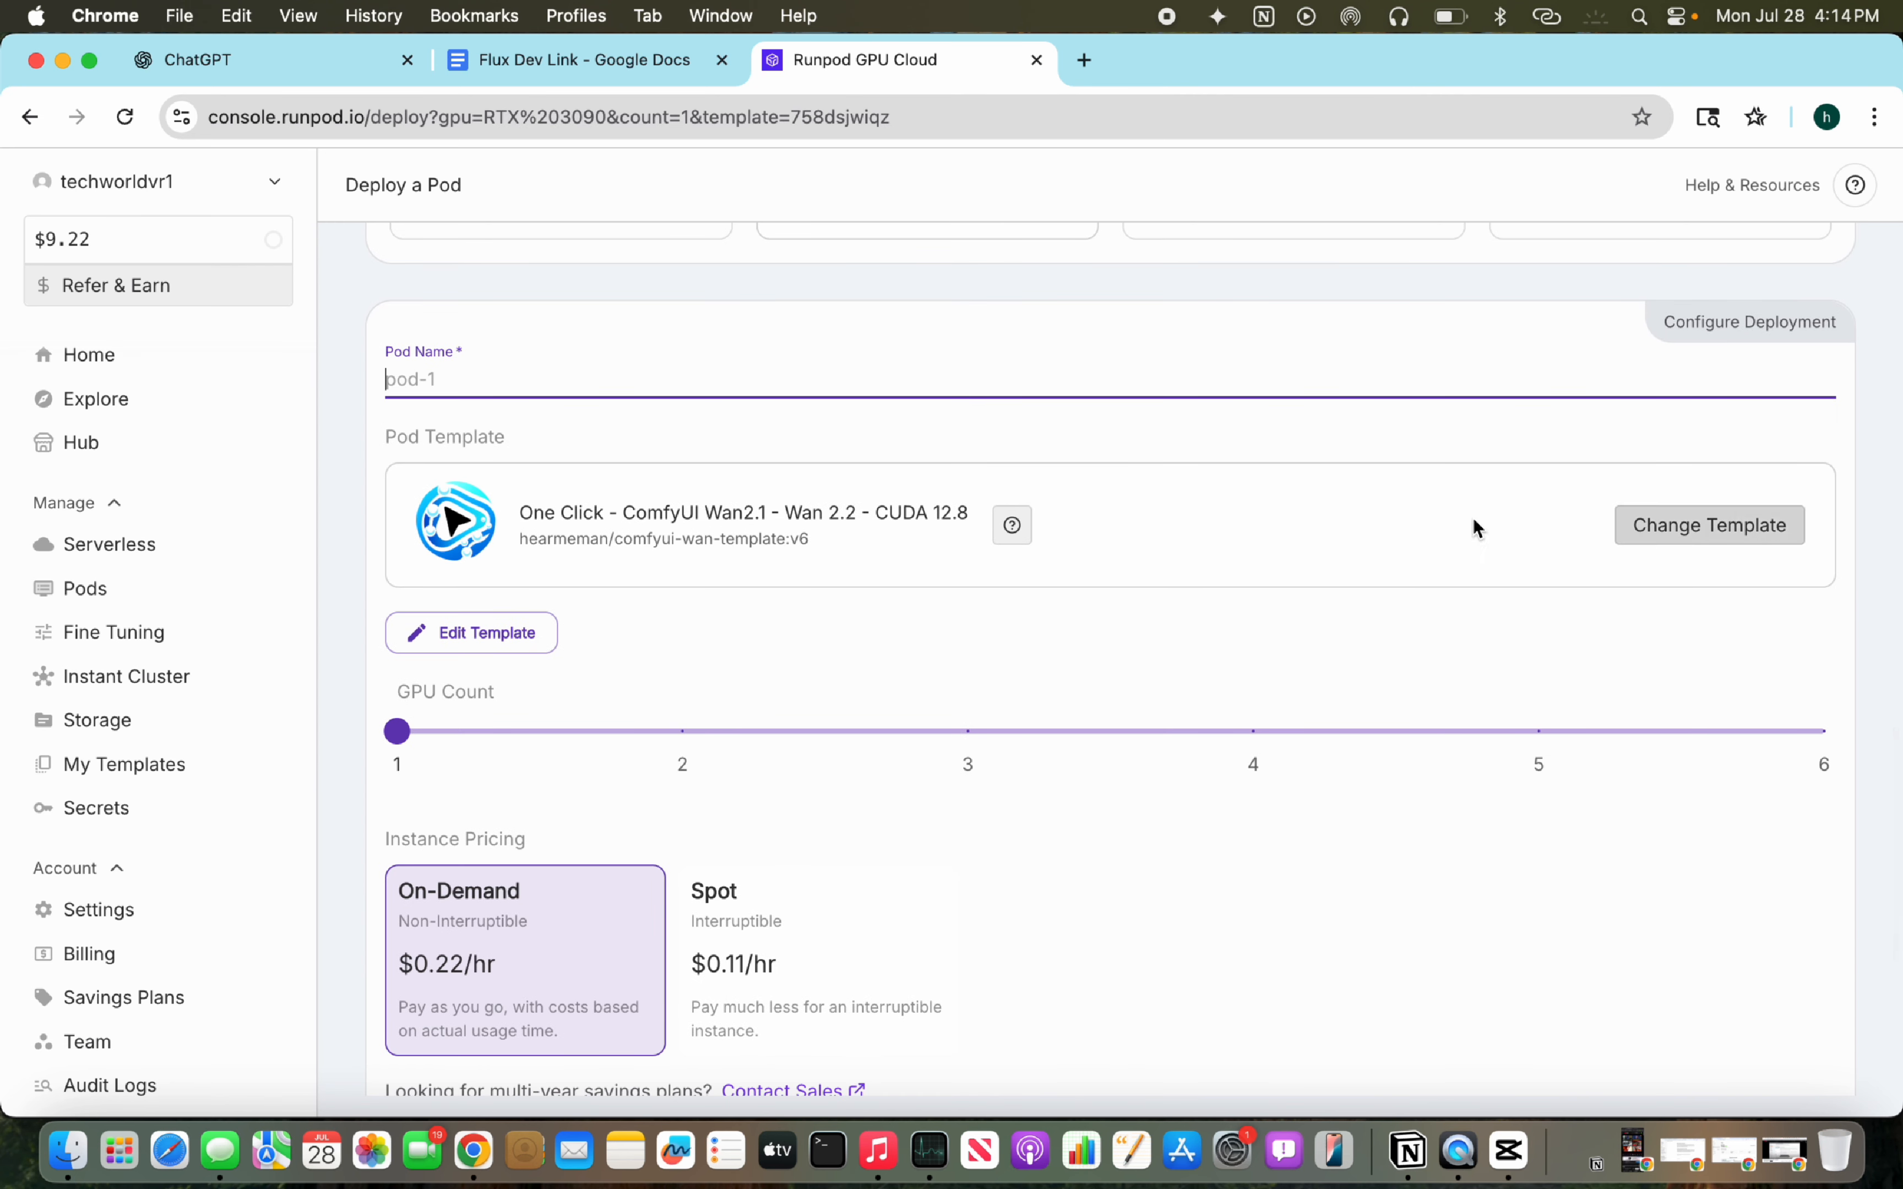
# Step: Review the deployment configuration and the name of the currently selected pod template
pyautogui.scroll(-1, 1339, 532)
pyautogui.scroll(-2, 888, 653)
pyautogui.scroll(5, 888, 653)
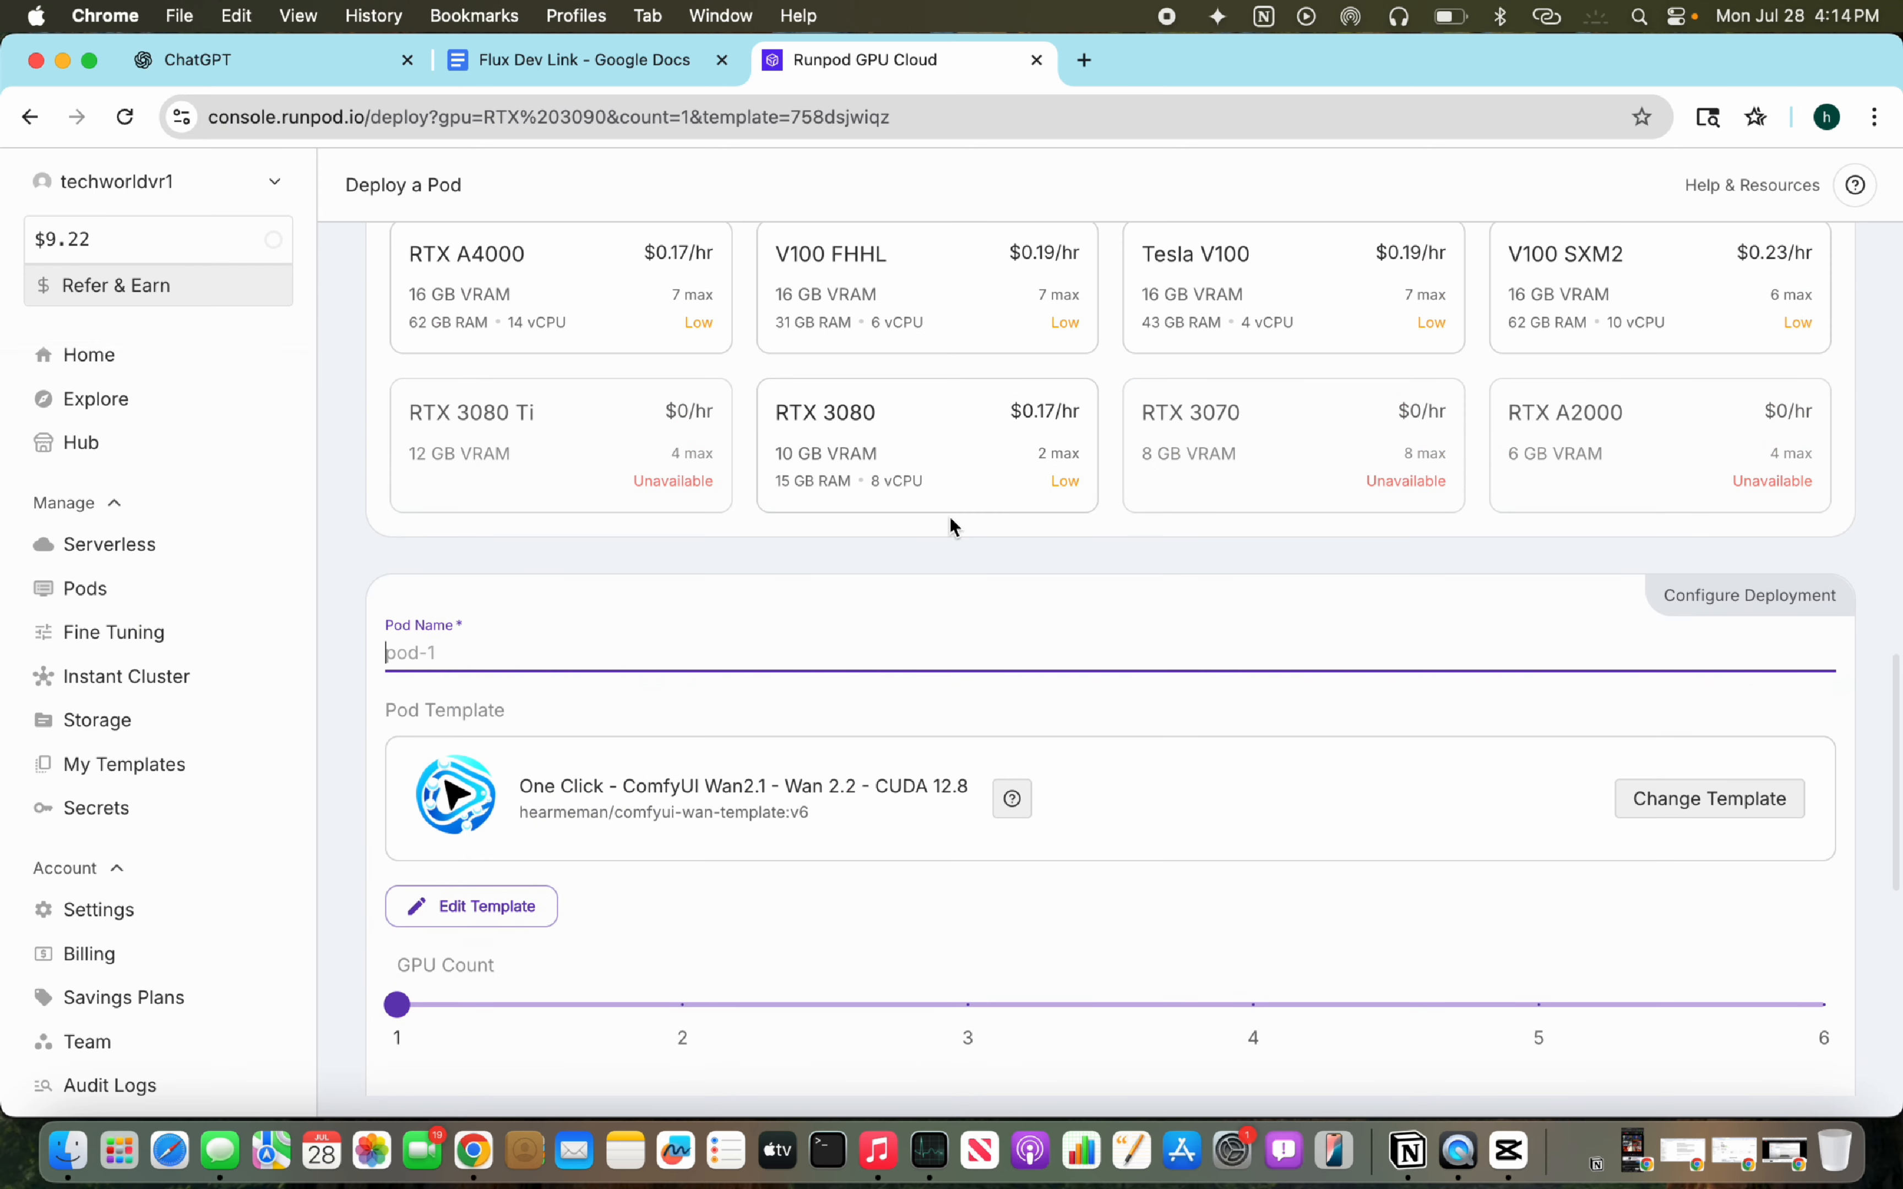
pyautogui.scroll(-1, 950, 524)
pyautogui.scroll(-4, 846, 668)
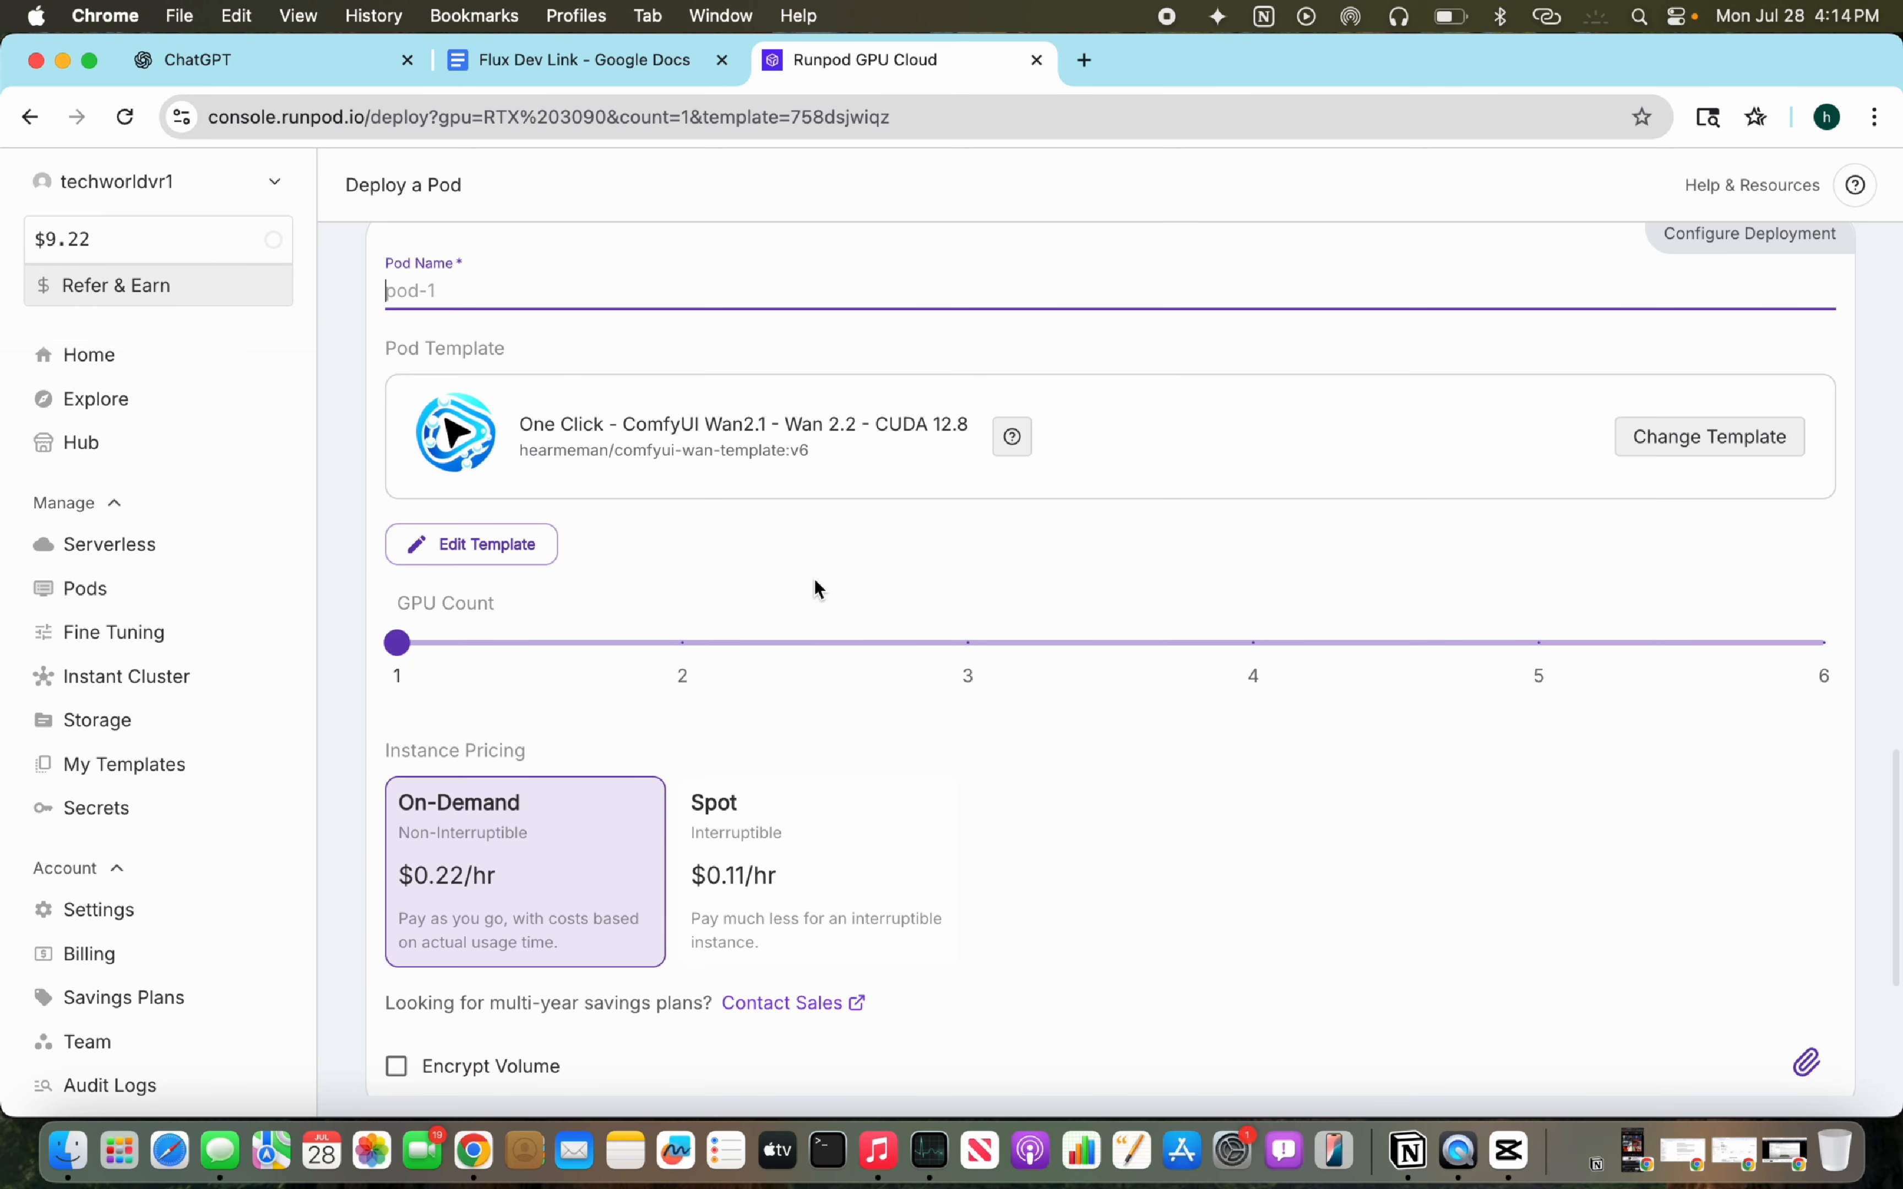
pyautogui.scroll(1, 1371, 583)
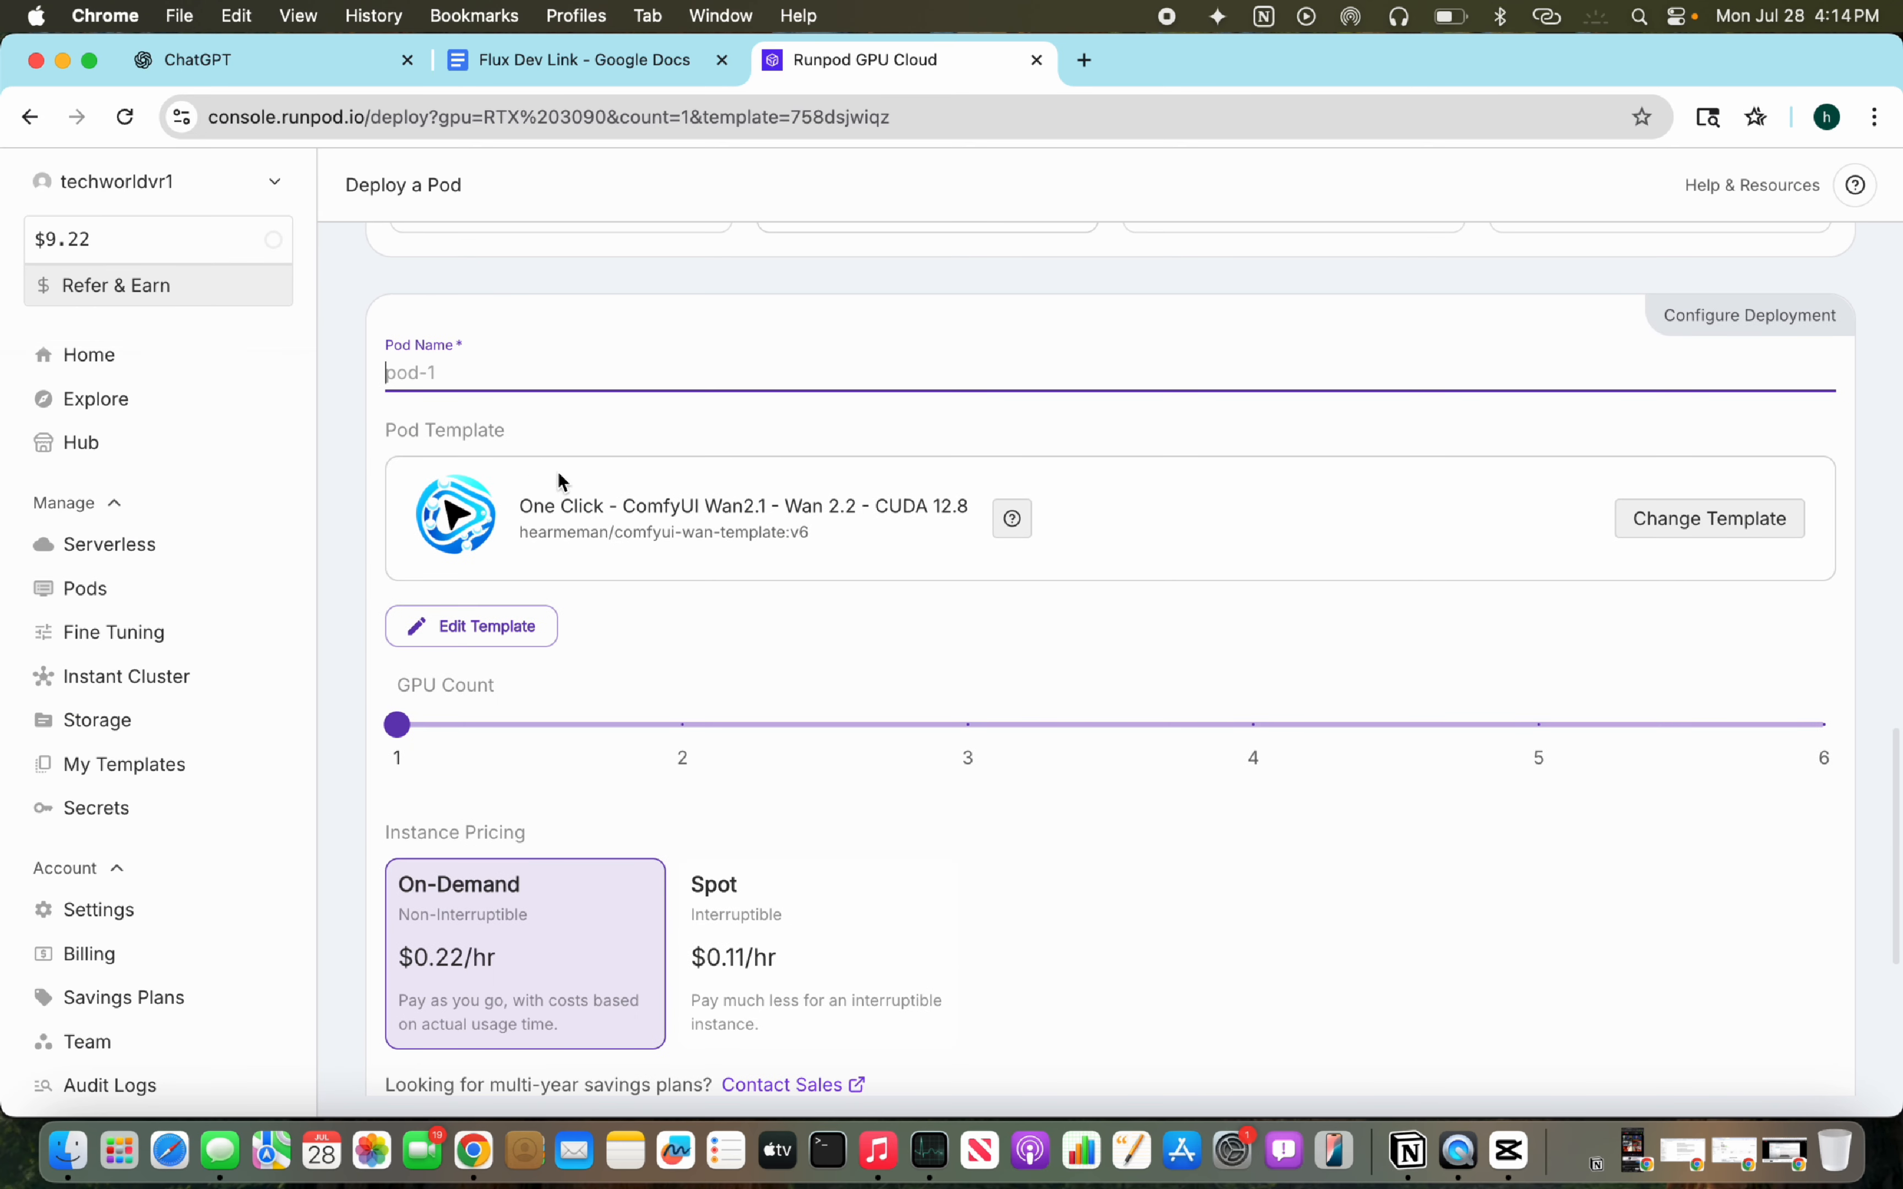
pyautogui.moveTo(522, 482); pyautogui.dragTo(989, 510)
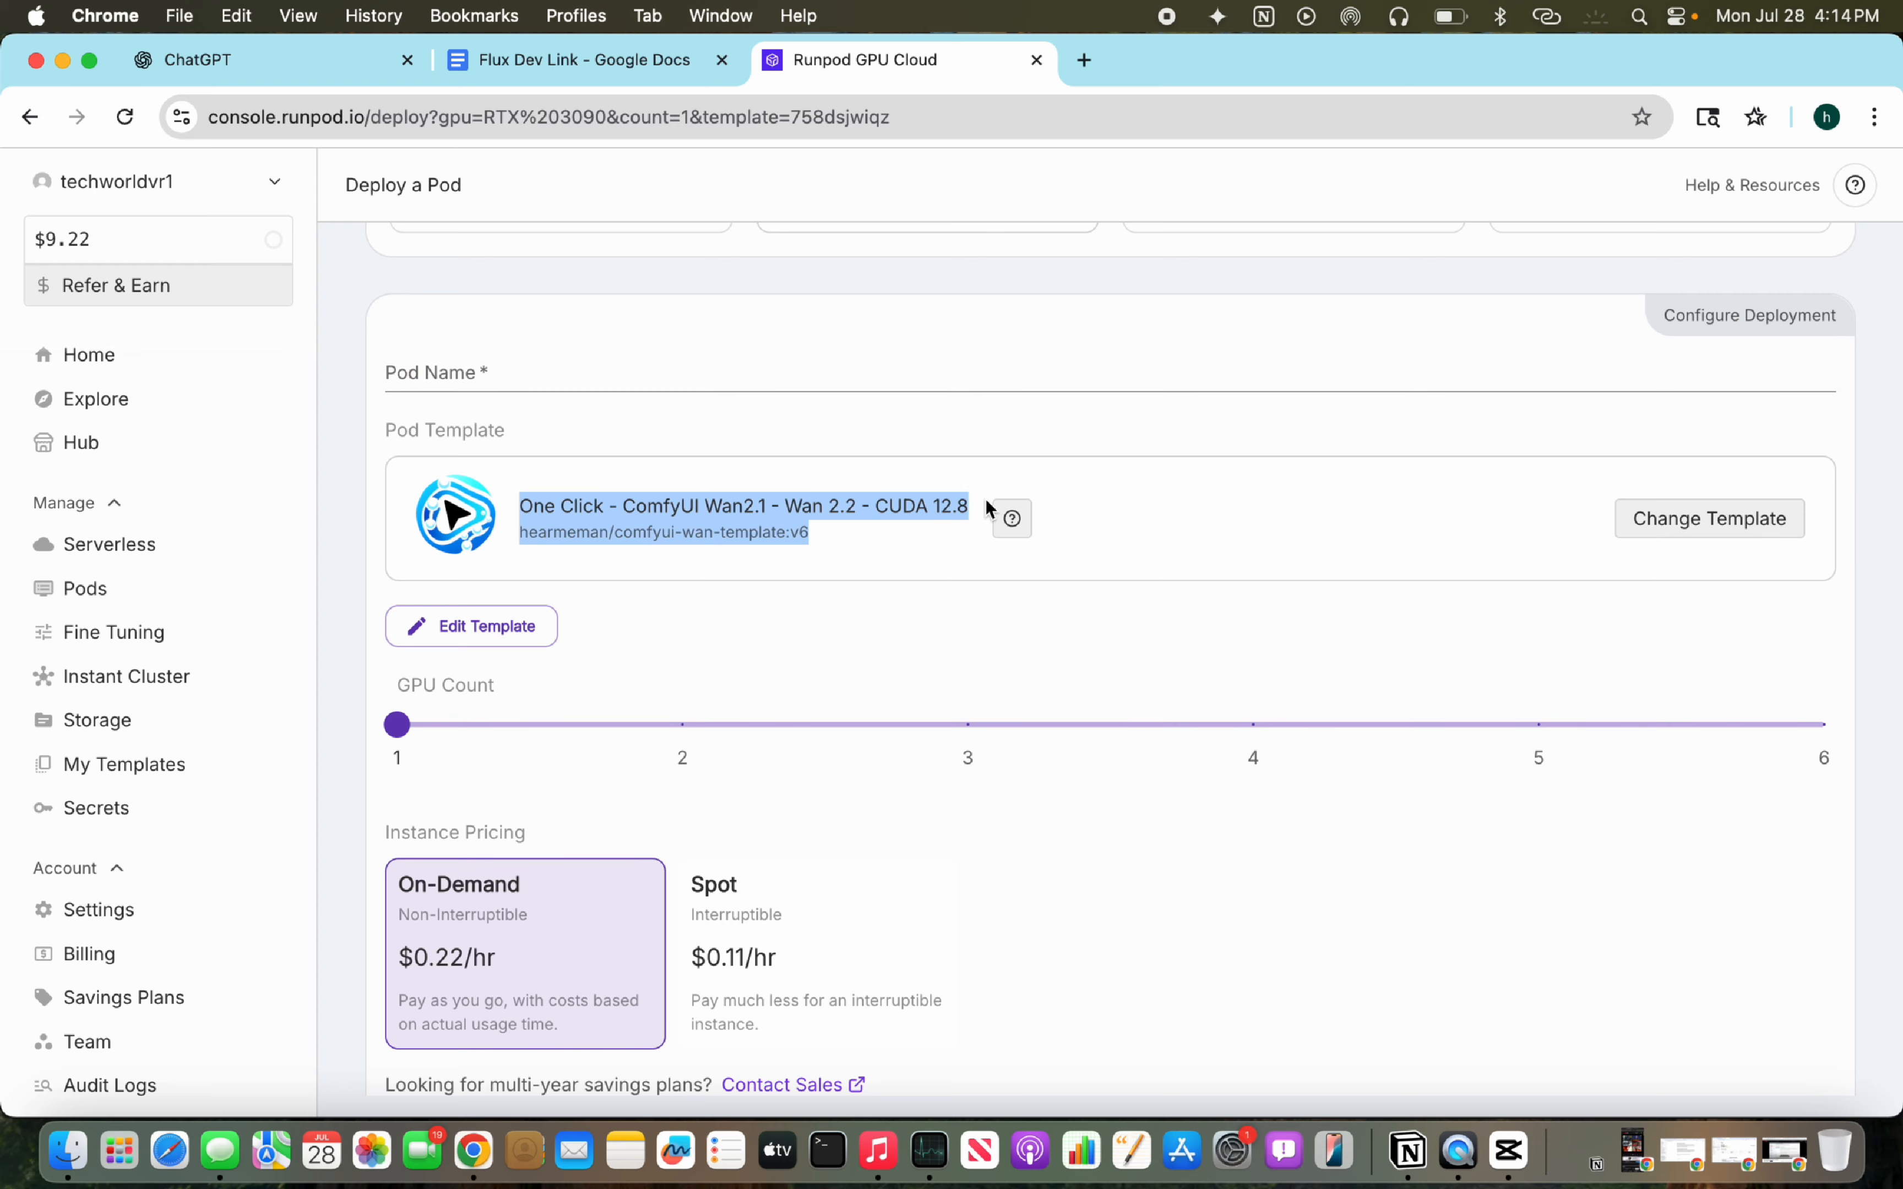
pyautogui.click(975, 493)
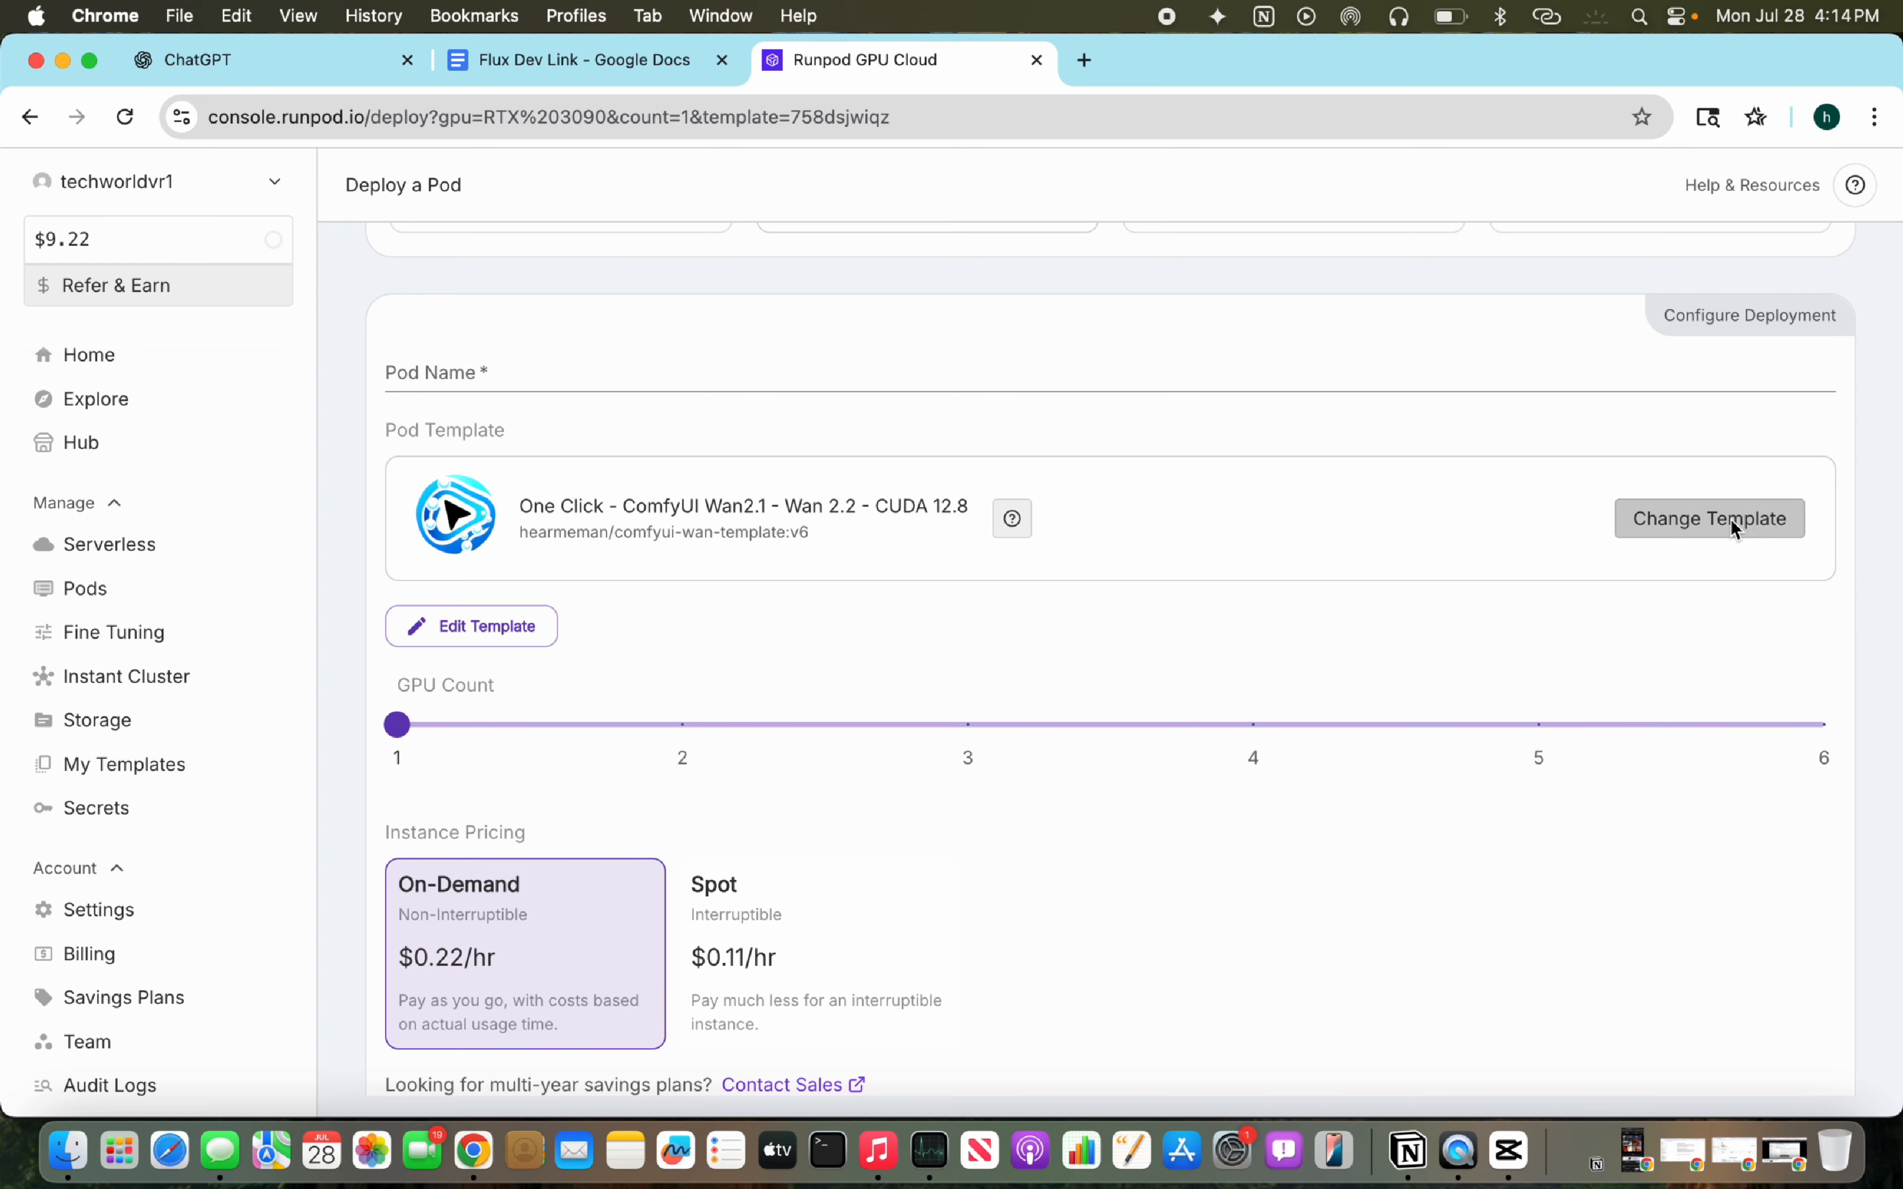
# Step: Browse the official and community pod templates, close the list and check the current template's name again
pyautogui.click(1679, 532)
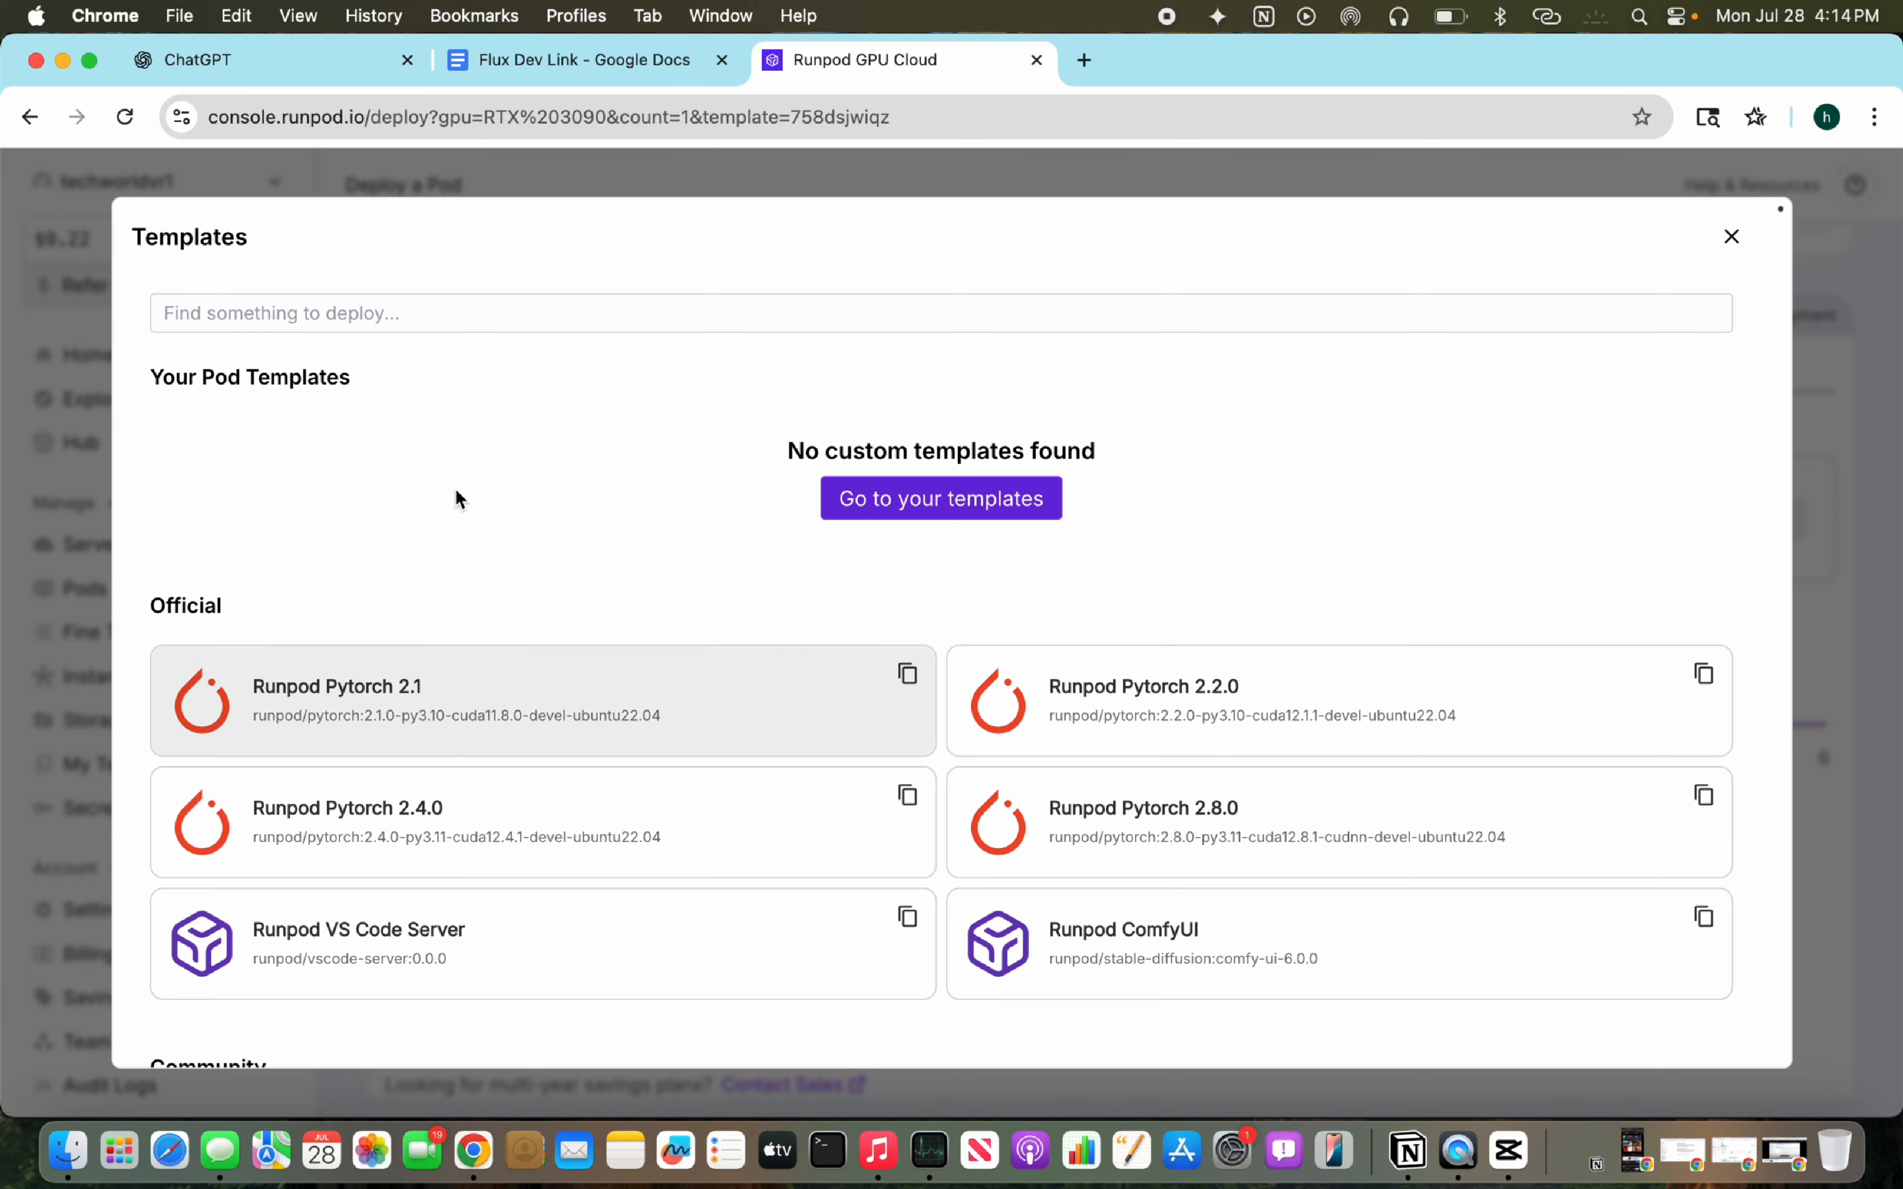
pyautogui.scroll(-20, 1112, 748)
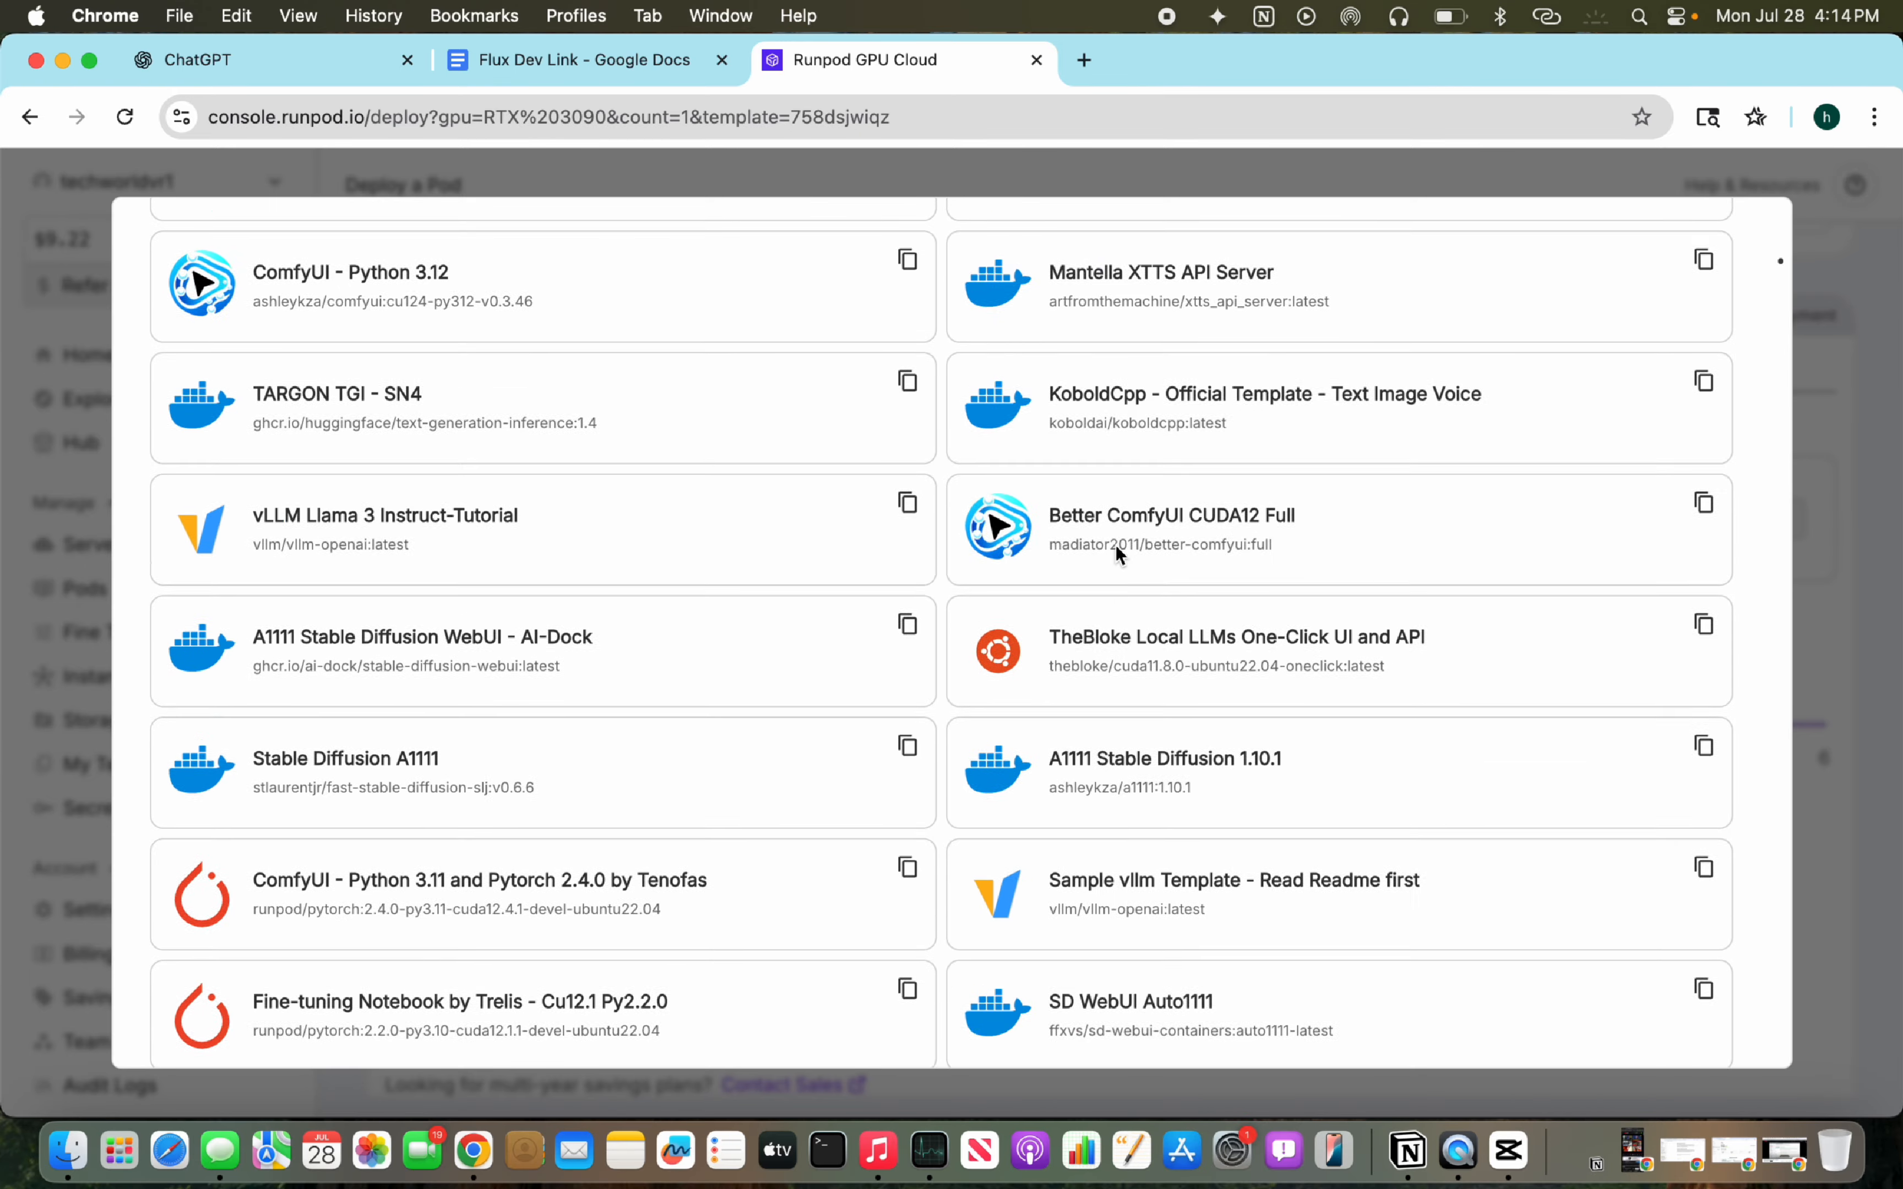
pyautogui.scroll(-20, 622, 576)
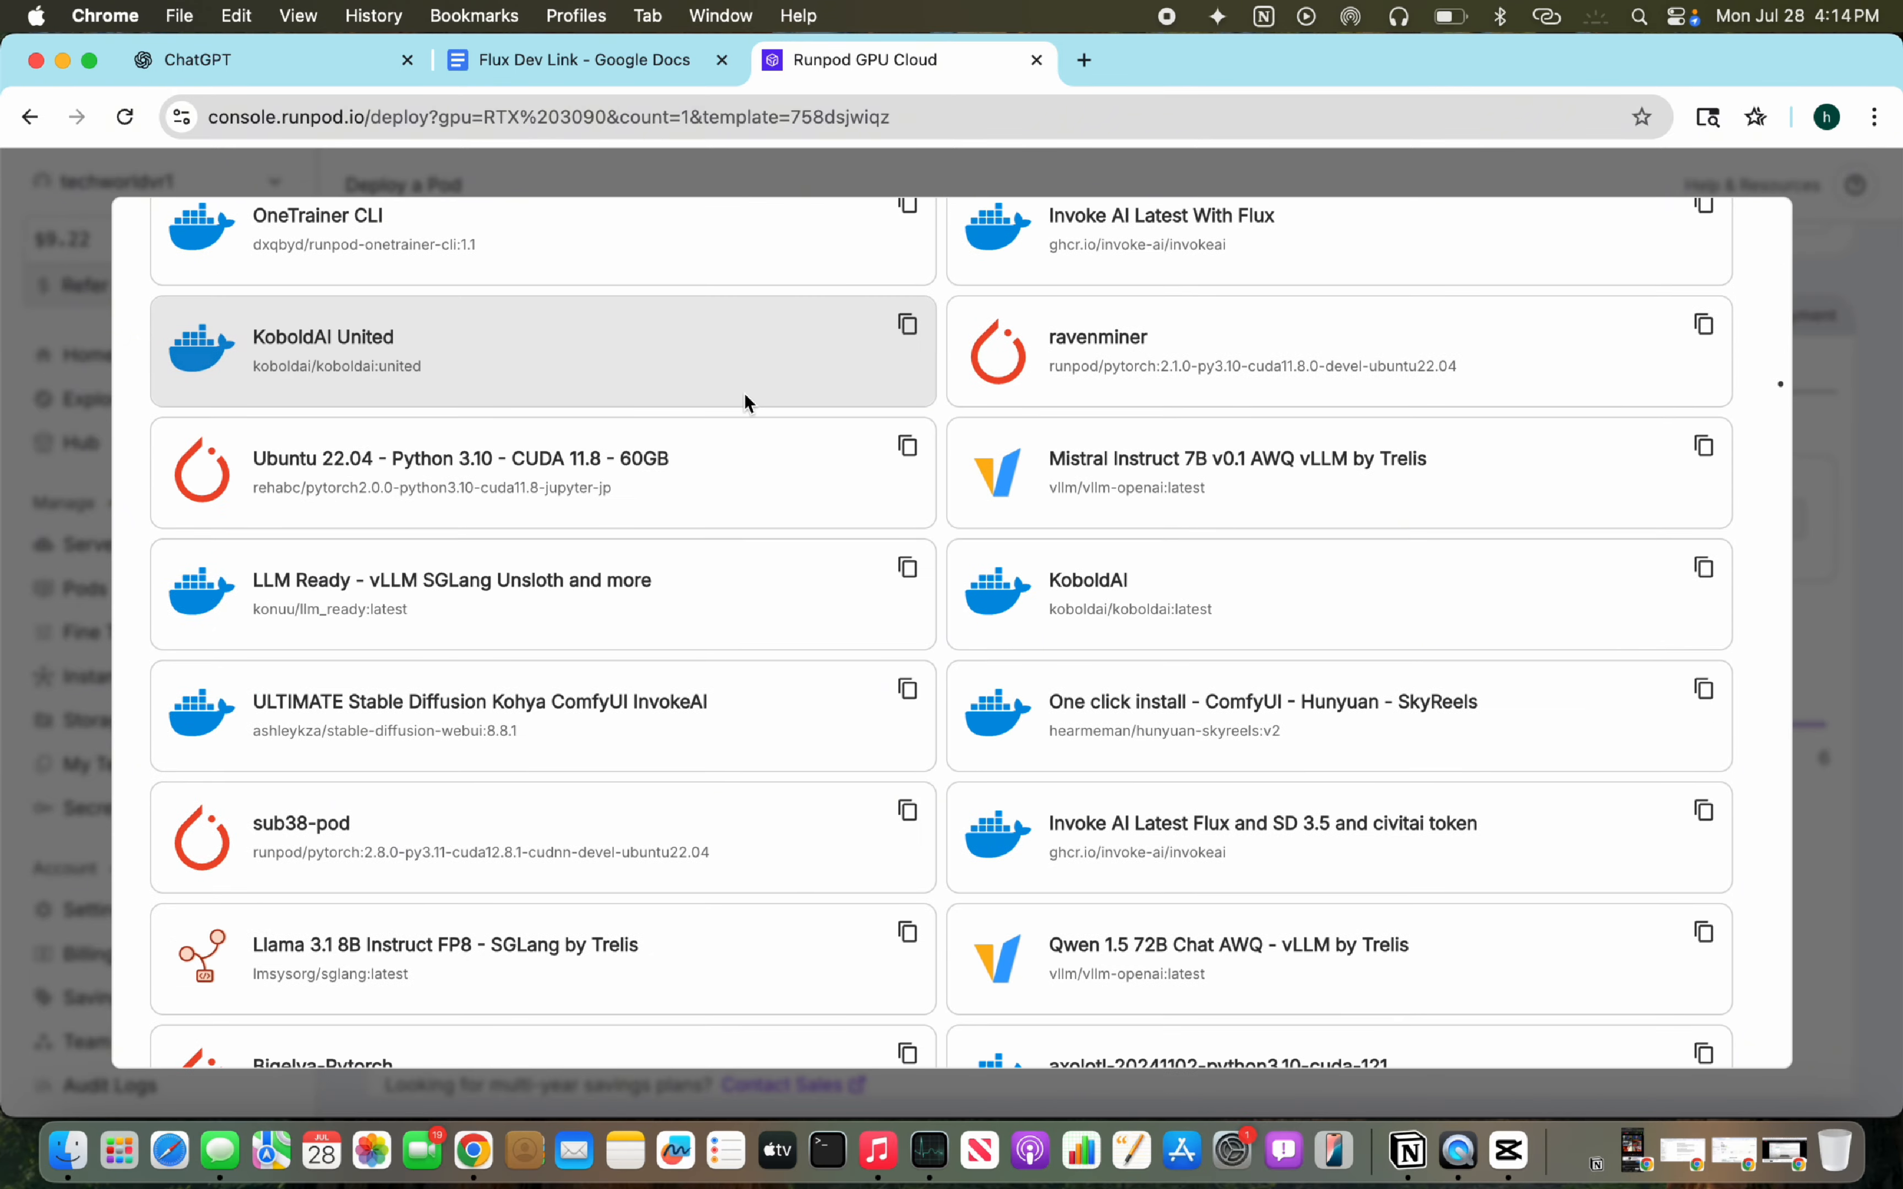
pyautogui.scroll(-20, 904, 690)
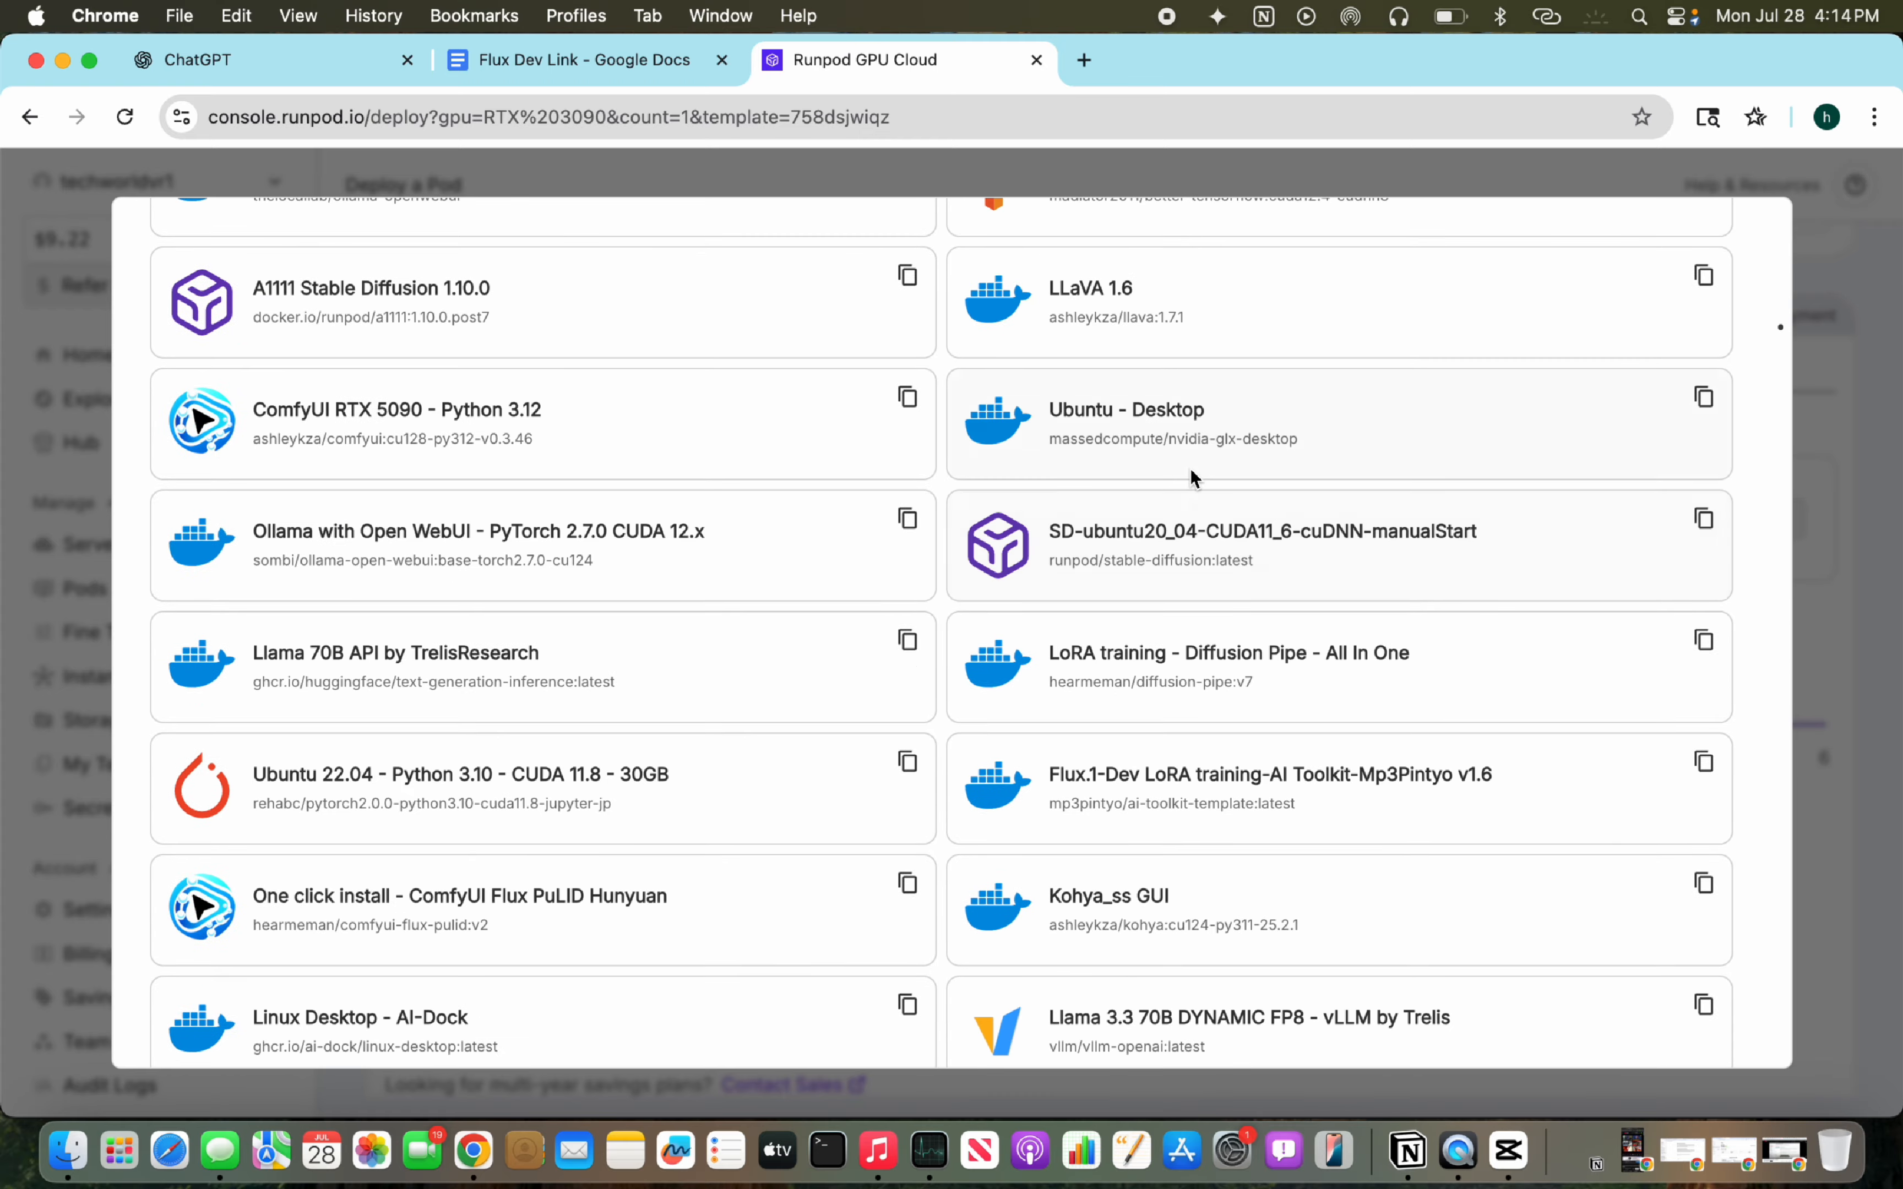
pyautogui.scroll(20, 1191, 468)
pyautogui.click(1732, 233)
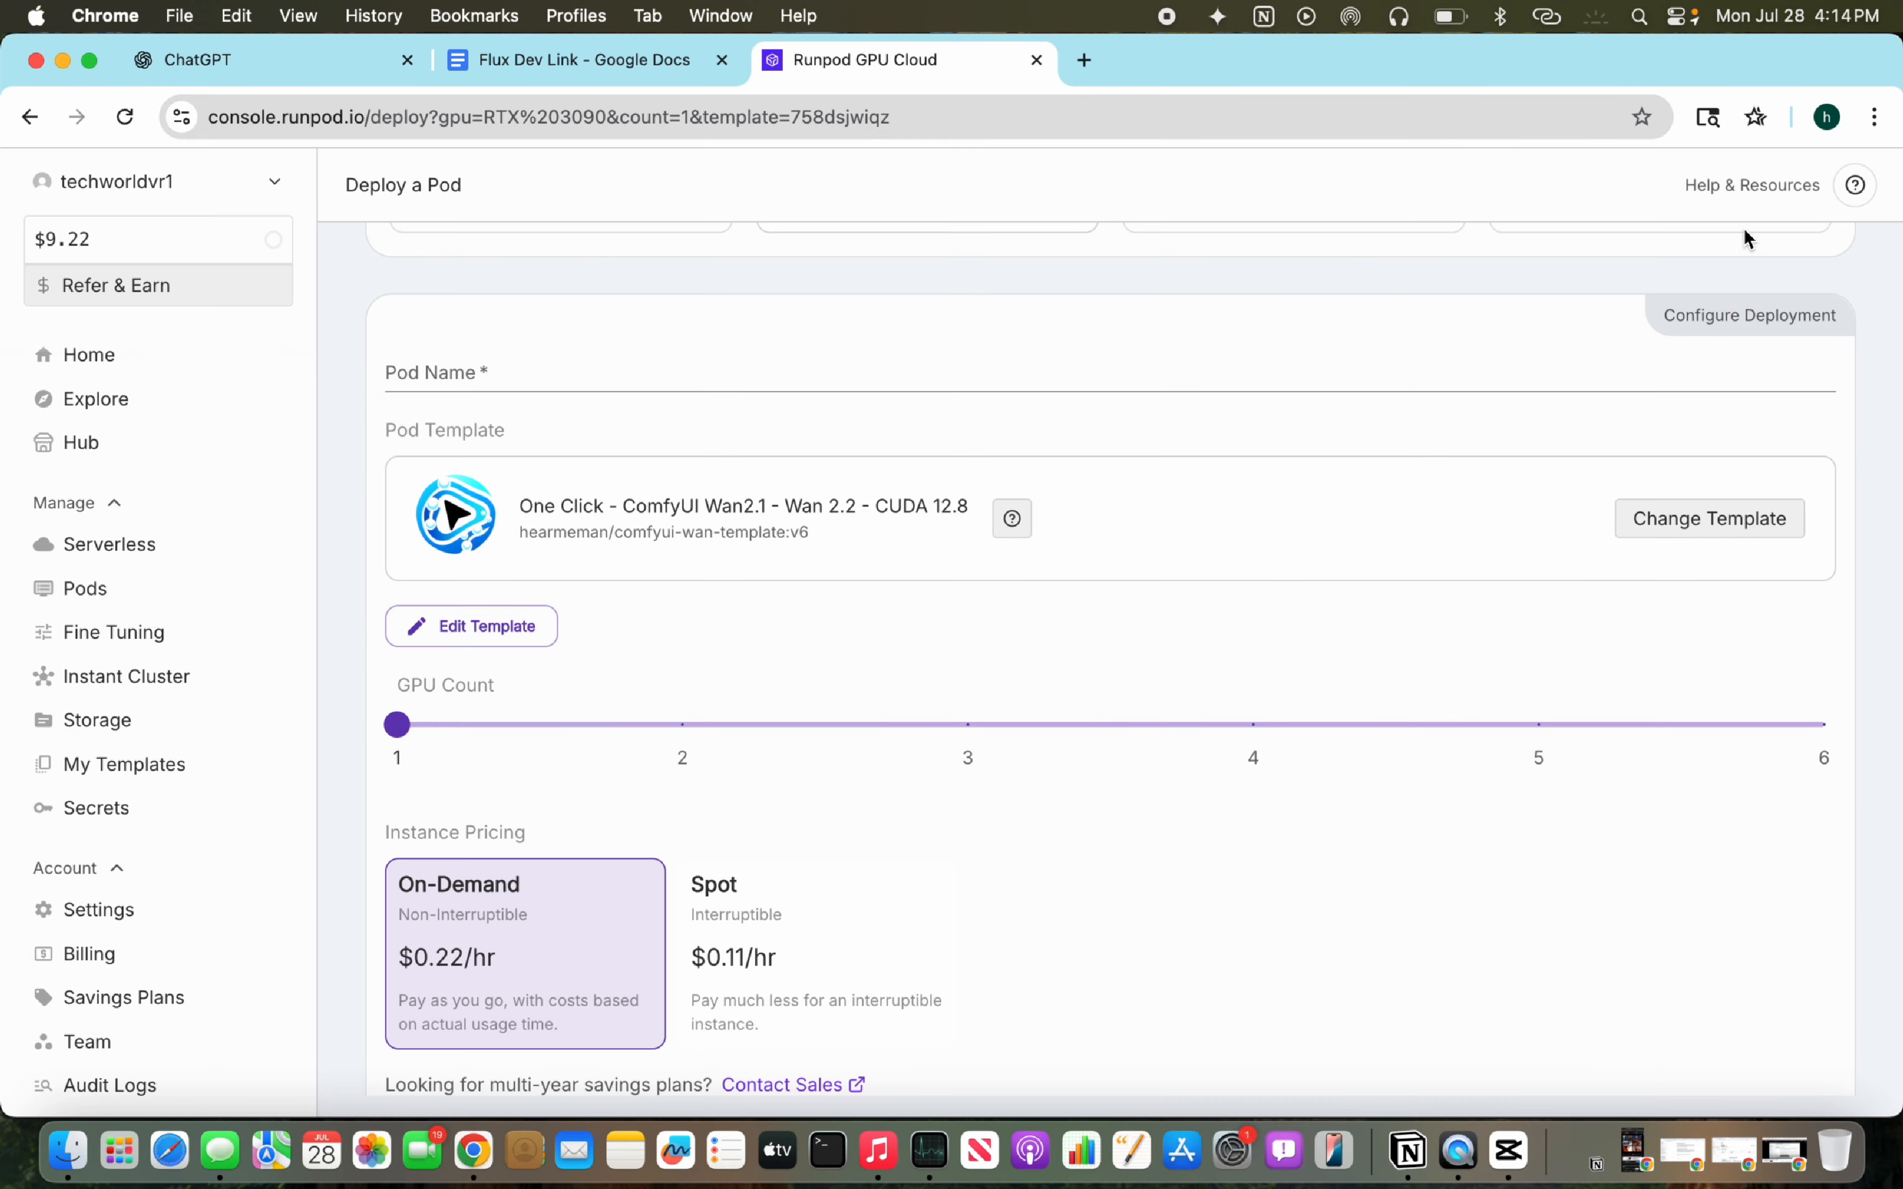
pyautogui.moveTo(526, 501); pyautogui.dragTo(771, 508)
pyautogui.click(858, 434)
# Step: Open the pod template's overrides and set the container disk to 100 GB
pyautogui.scroll(-4, 634, 683)
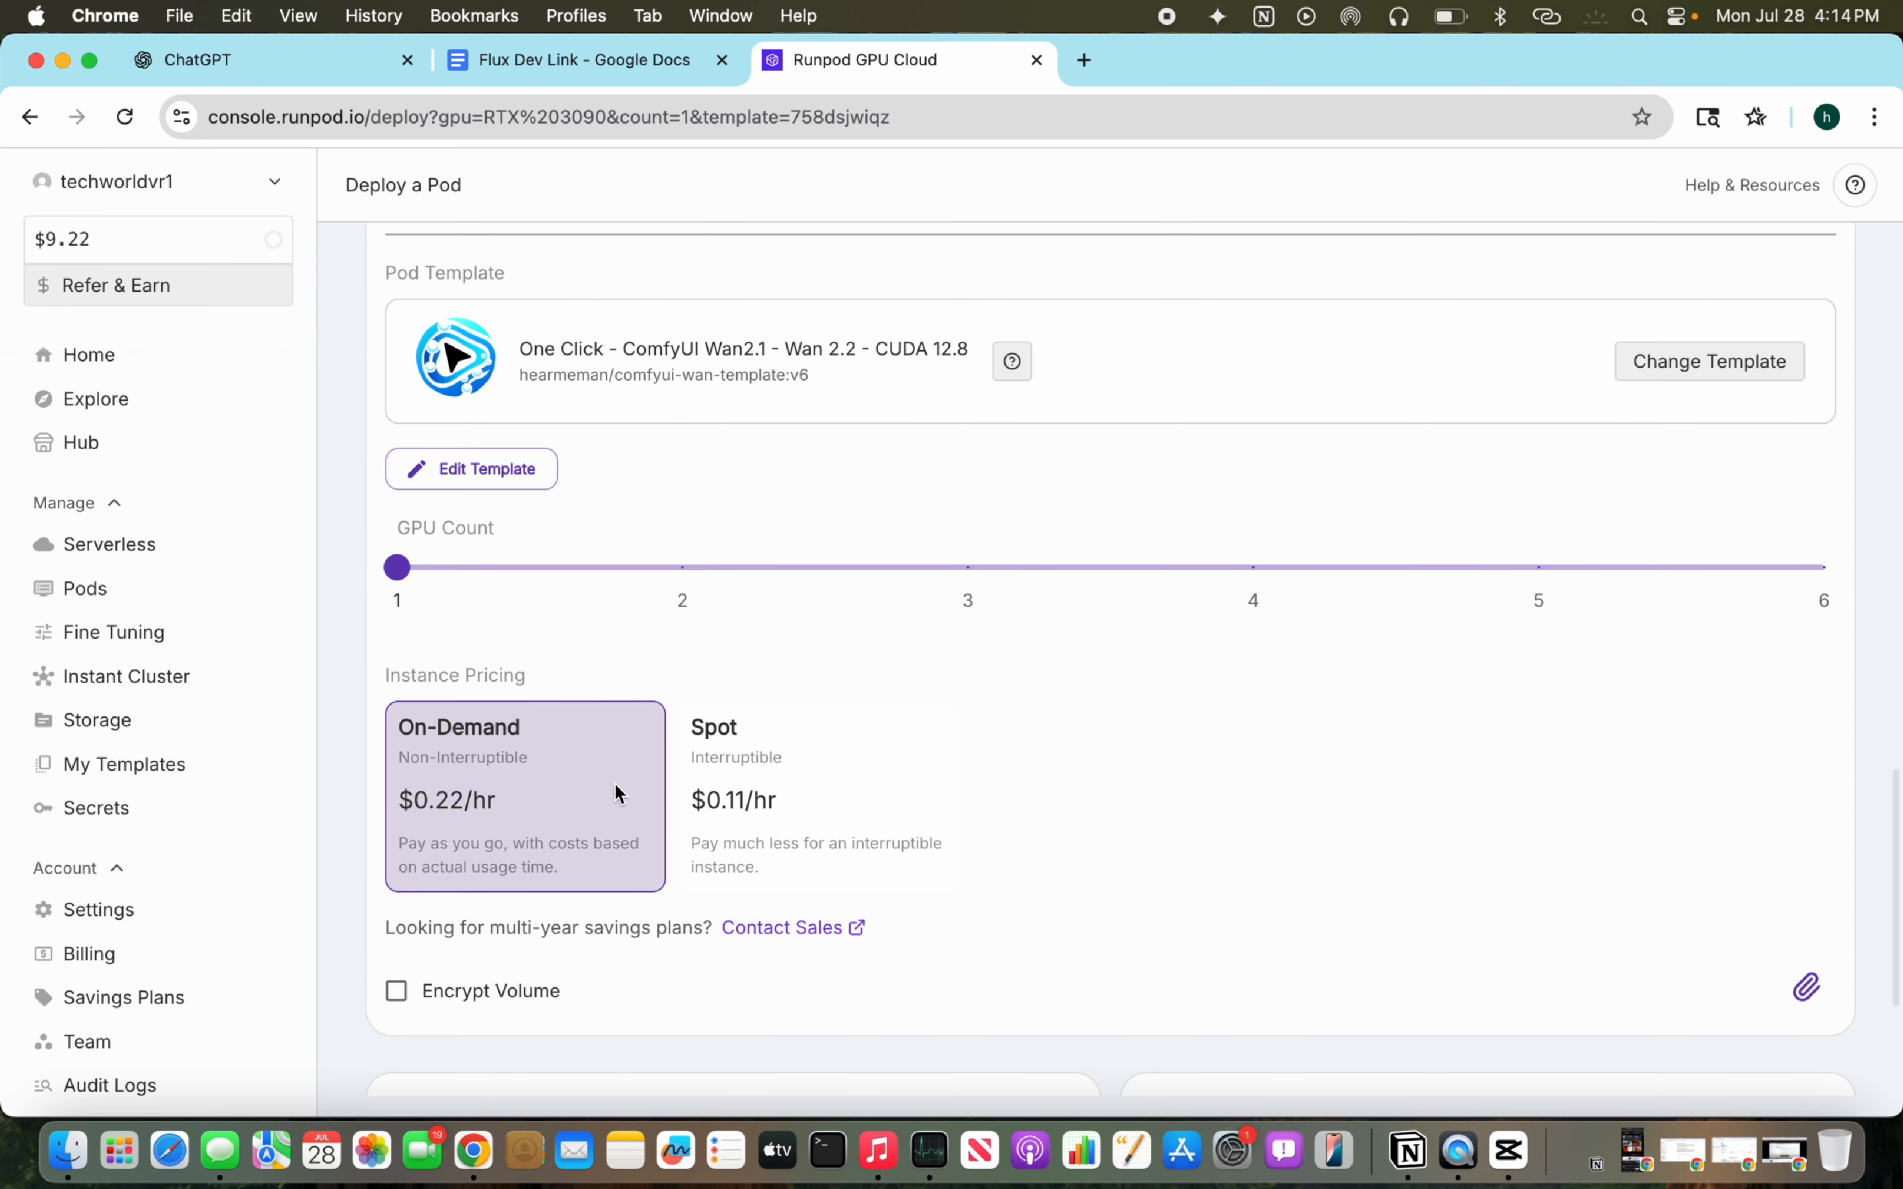
pyautogui.click(451, 367)
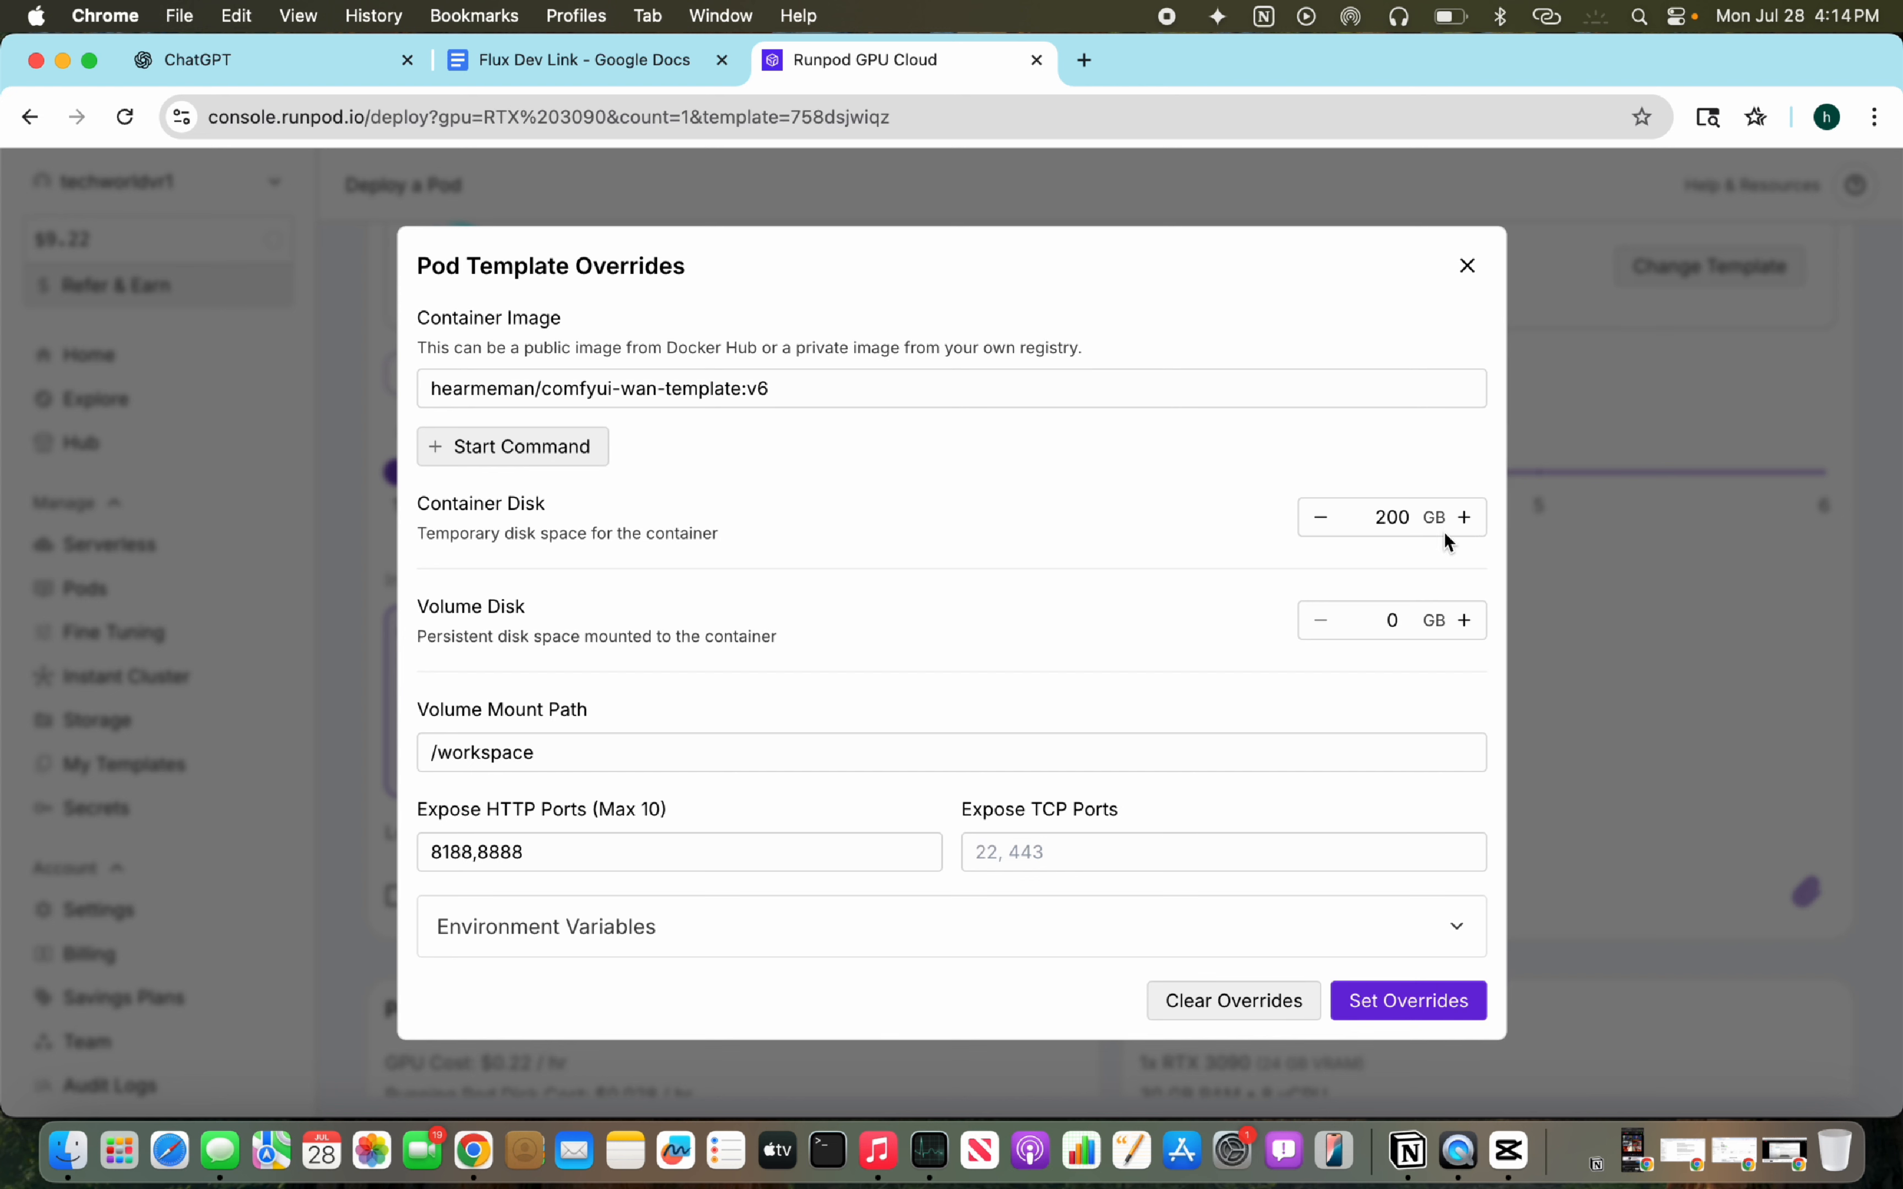
pyautogui.click(1413, 527)
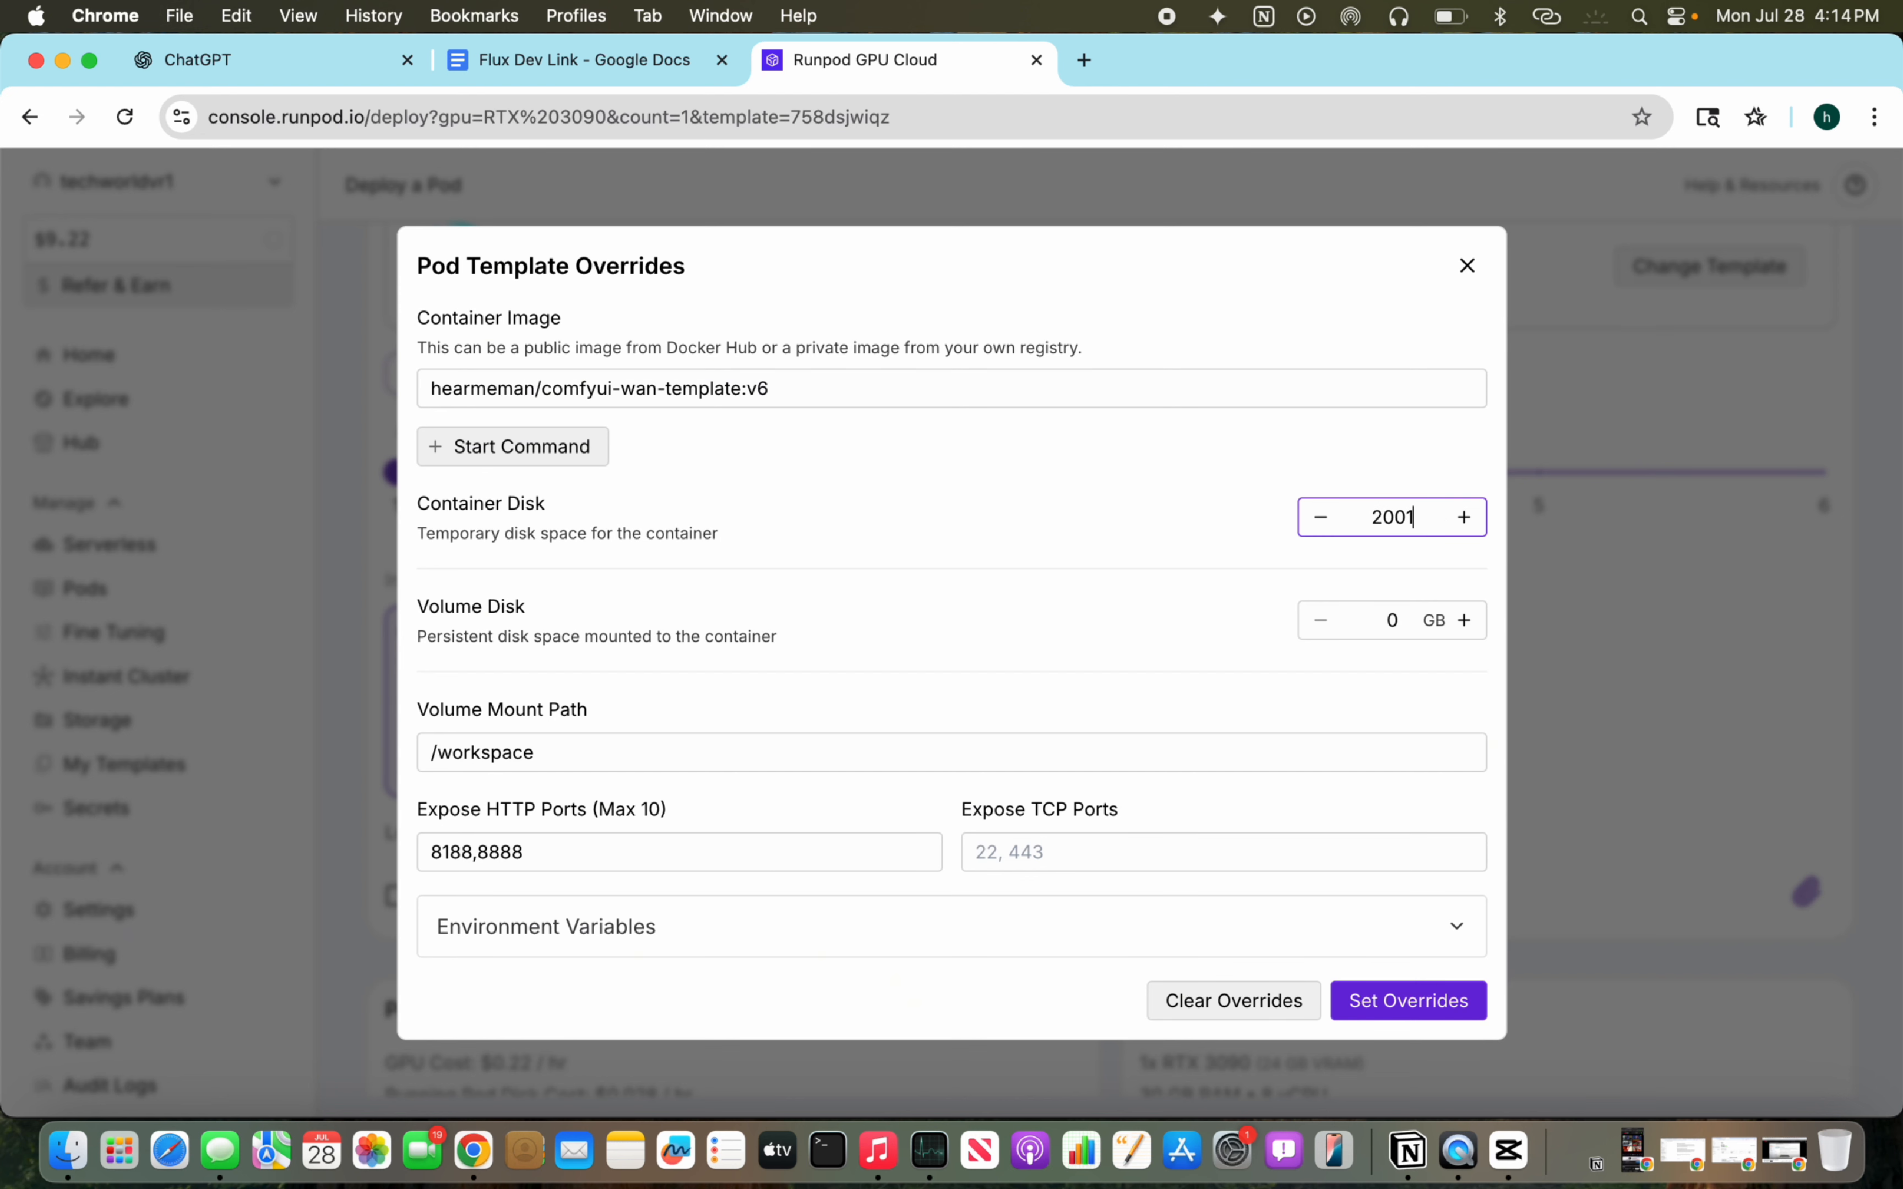
pyautogui.write('100100')
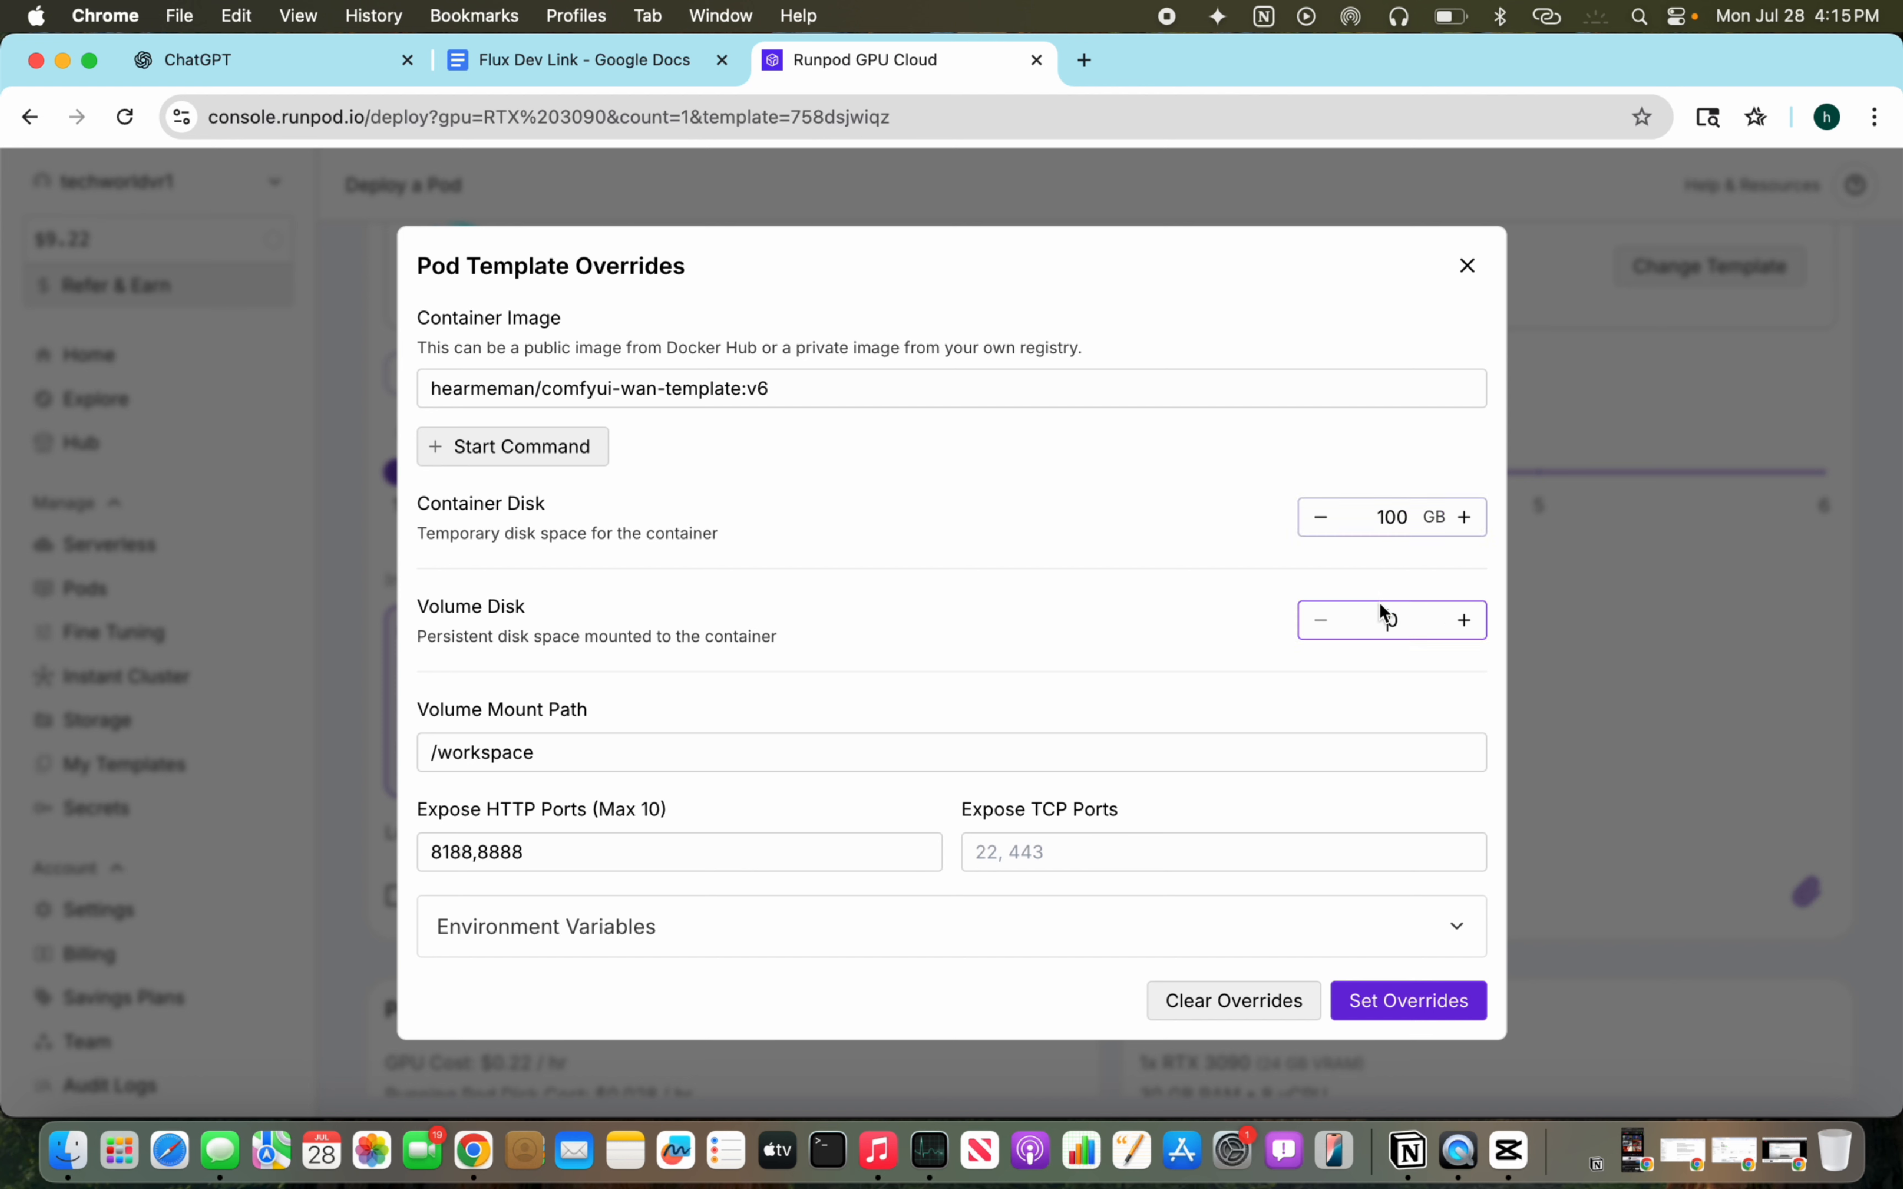
# Step: Set the volume disk to 250 GB and apply the pod template overrides
pyautogui.doubleClick(1379, 603)
pyautogui.write('250')
pyautogui.click(883, 675)
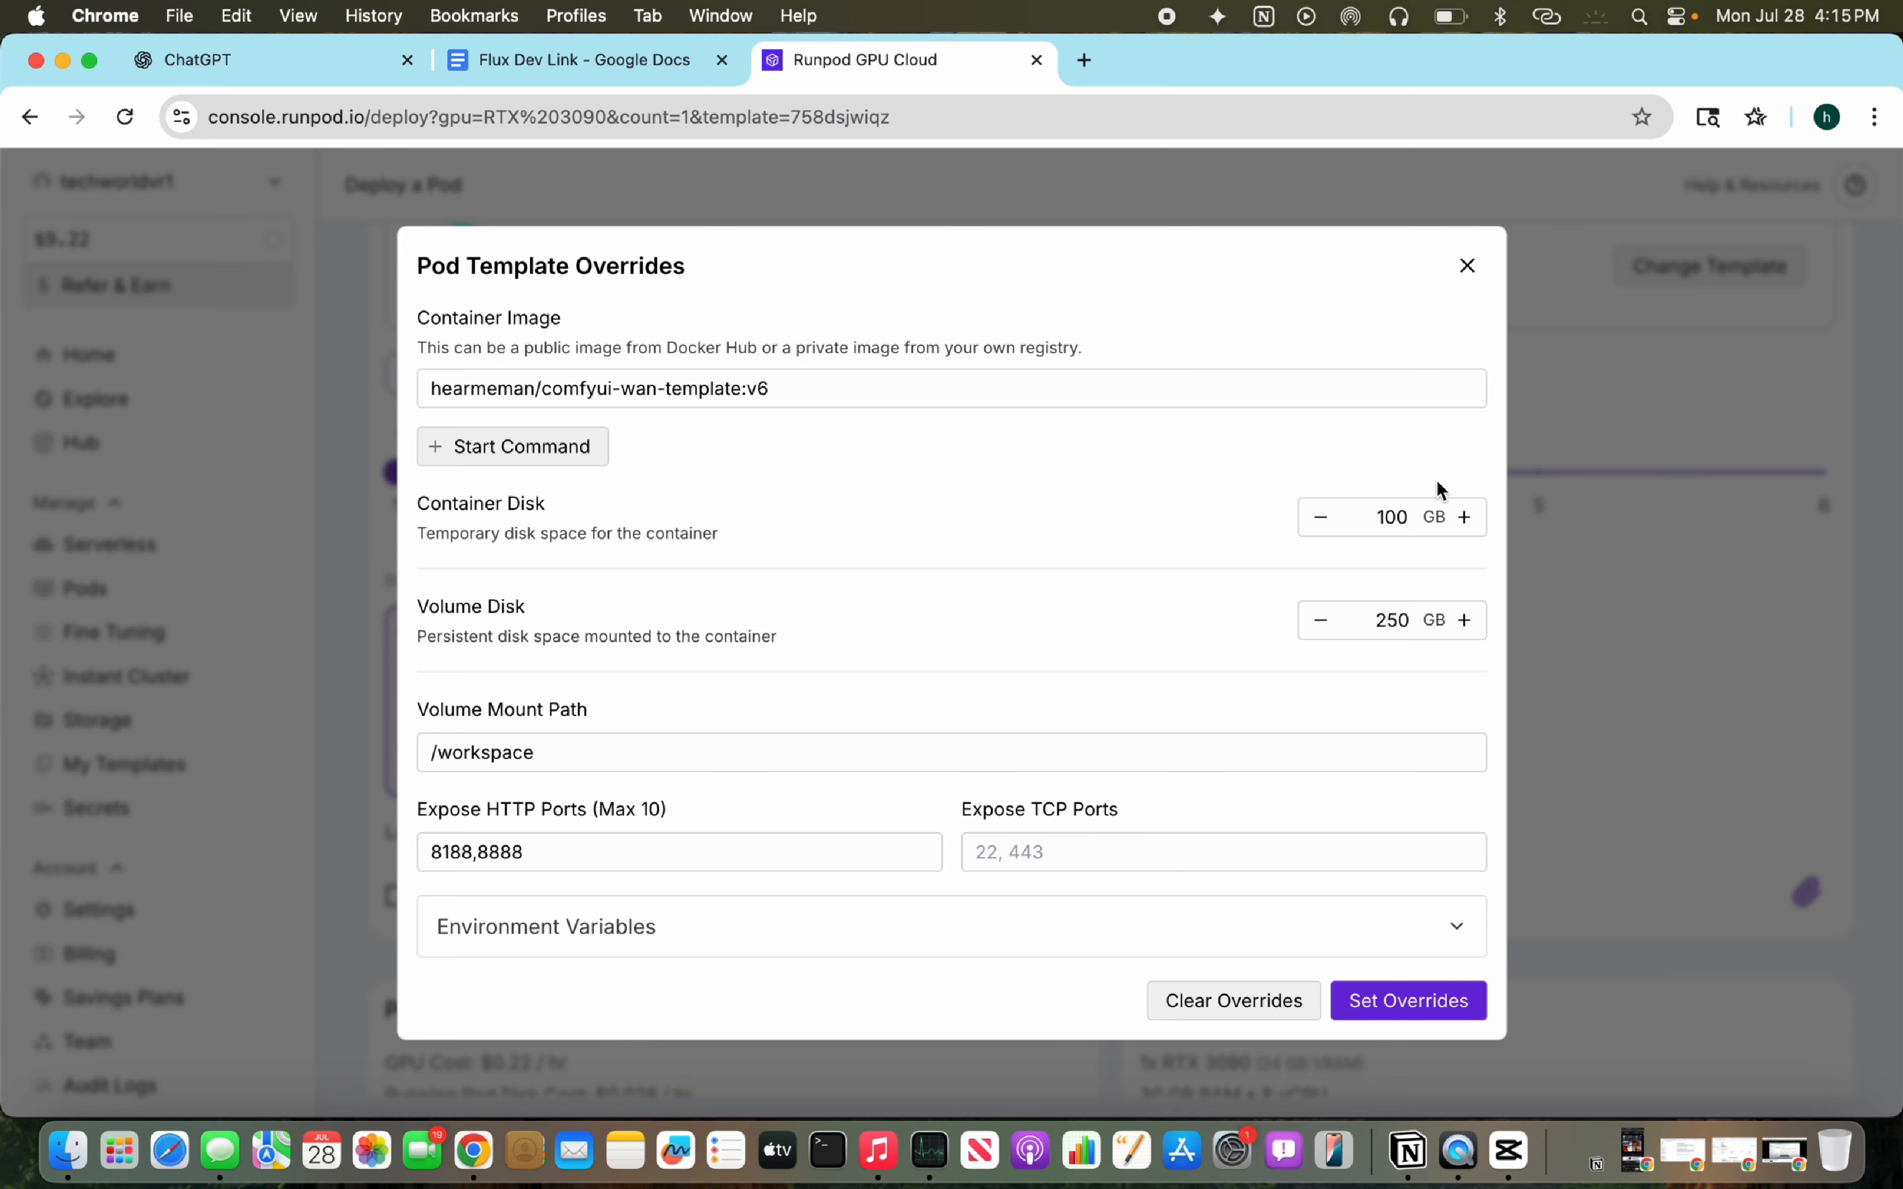
pyautogui.click(1408, 999)
pyautogui.scroll(-2, 835, 909)
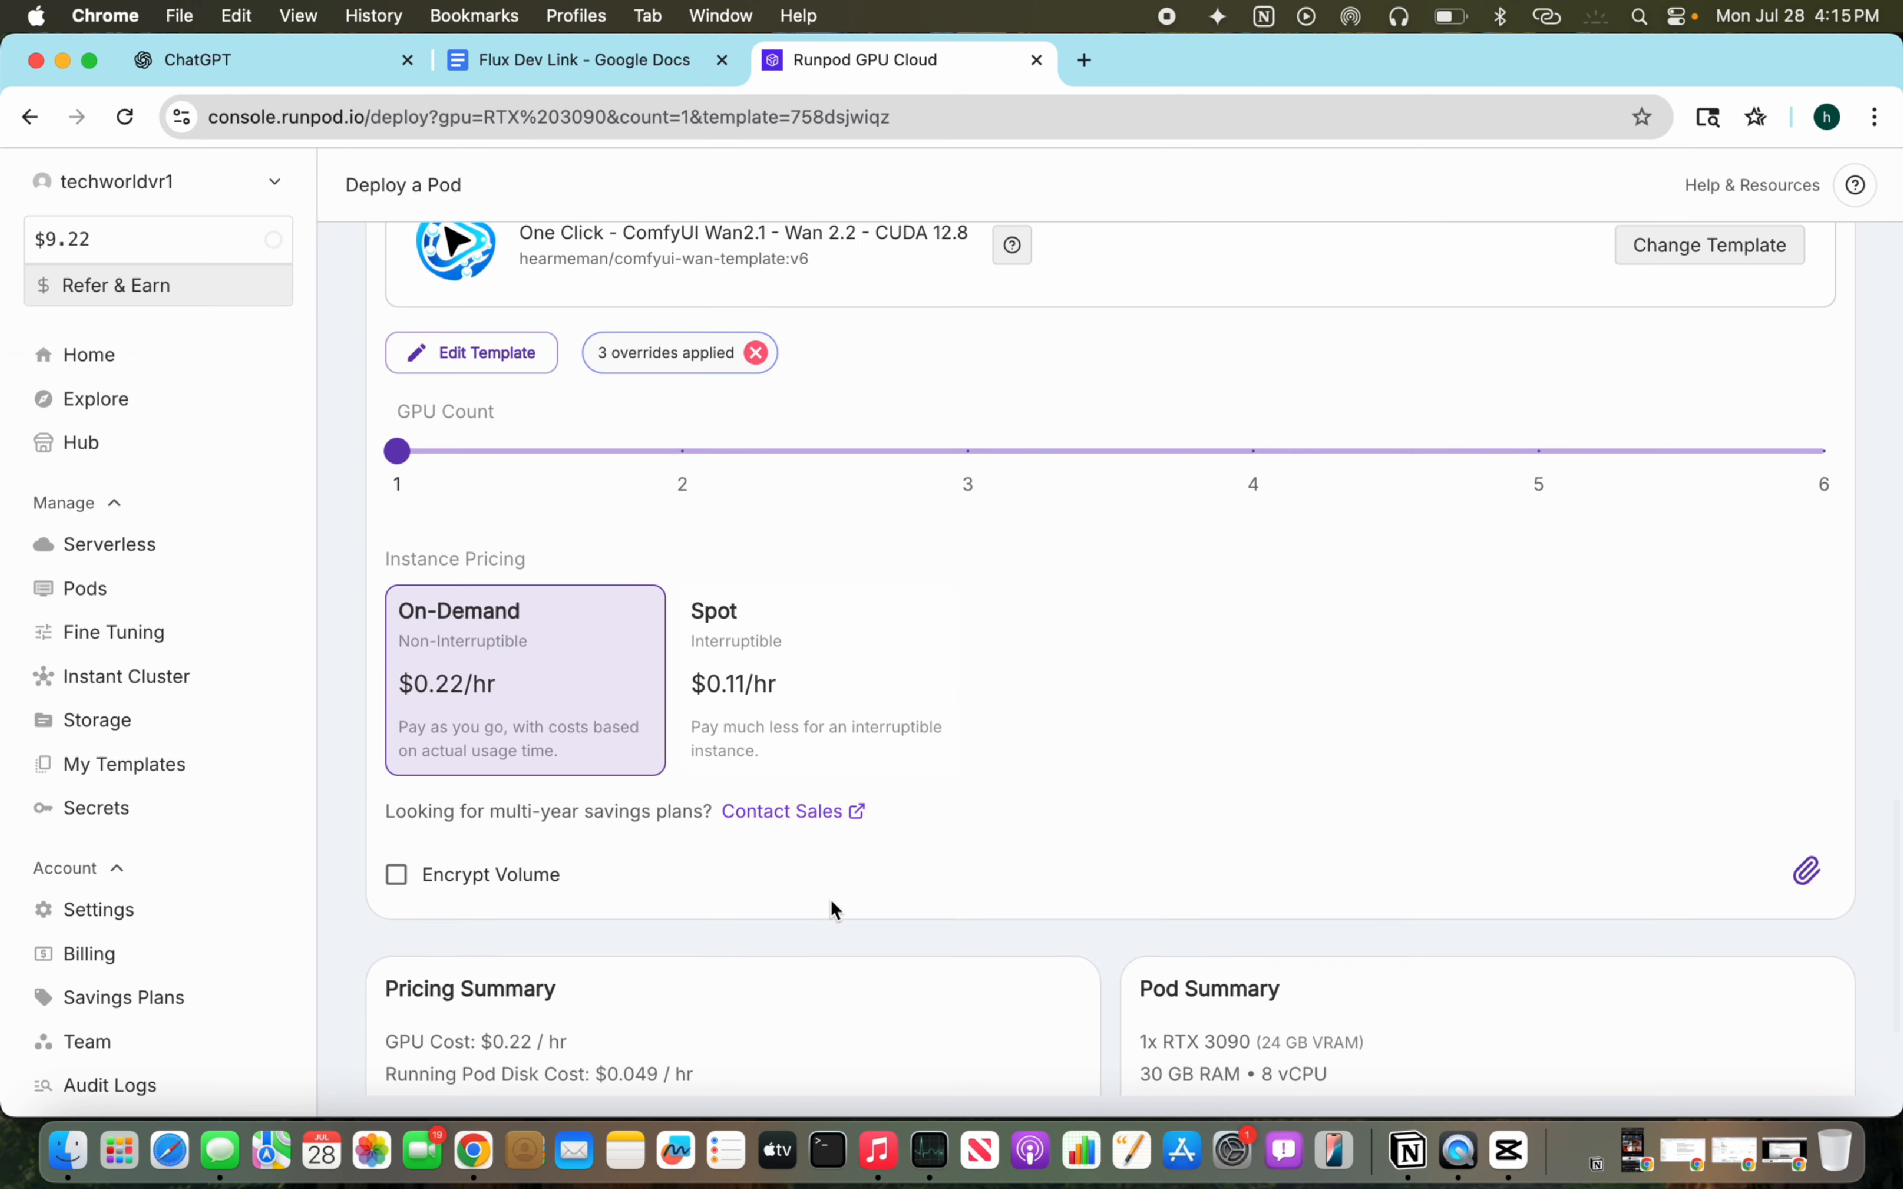
# Step: Check the pricing and pod summary, deploy the RTX 3090 pod on demand and go to the list of pods
pyautogui.scroll(-1, 834, 905)
pyautogui.scroll(4, 846, 828)
pyautogui.scroll(-6, 964, 757)
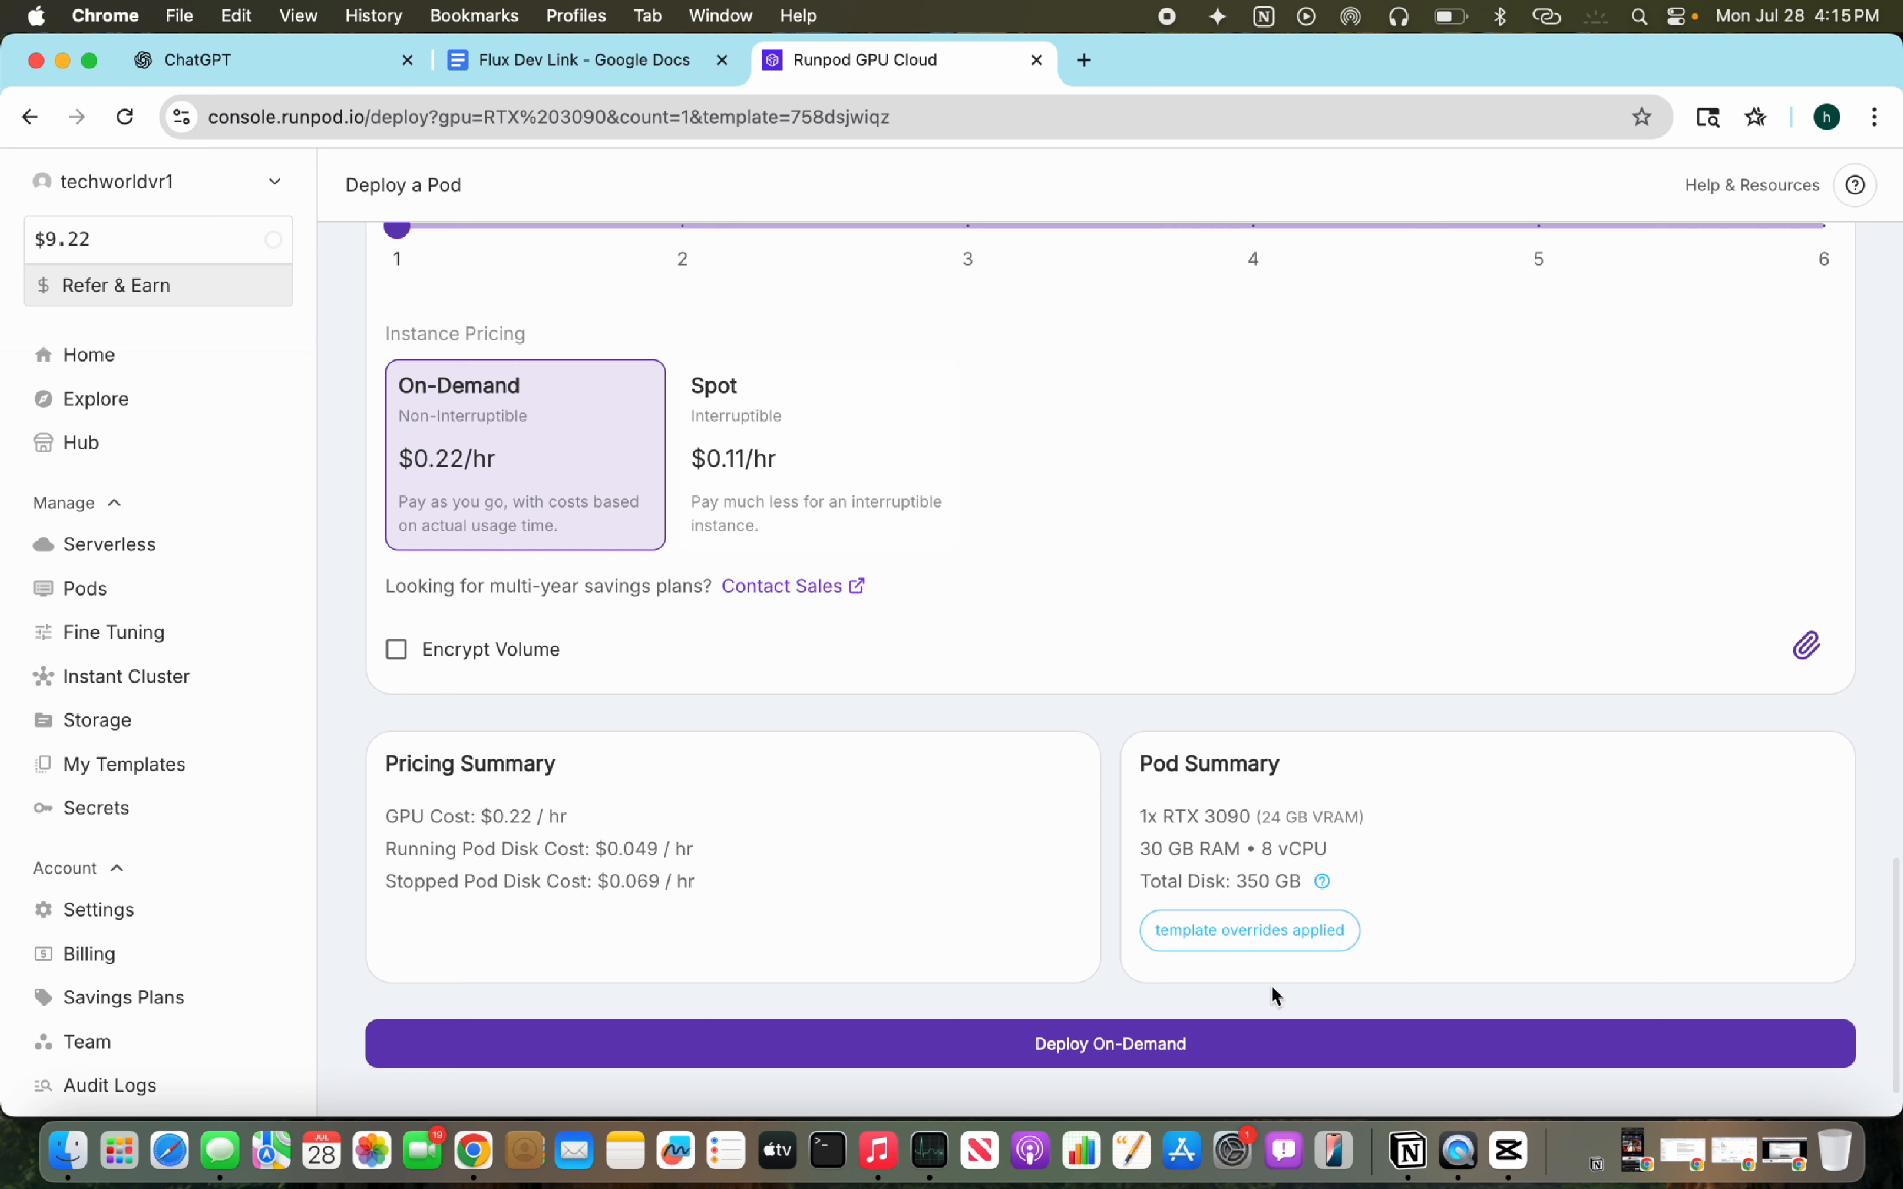
pyautogui.click(1130, 1050)
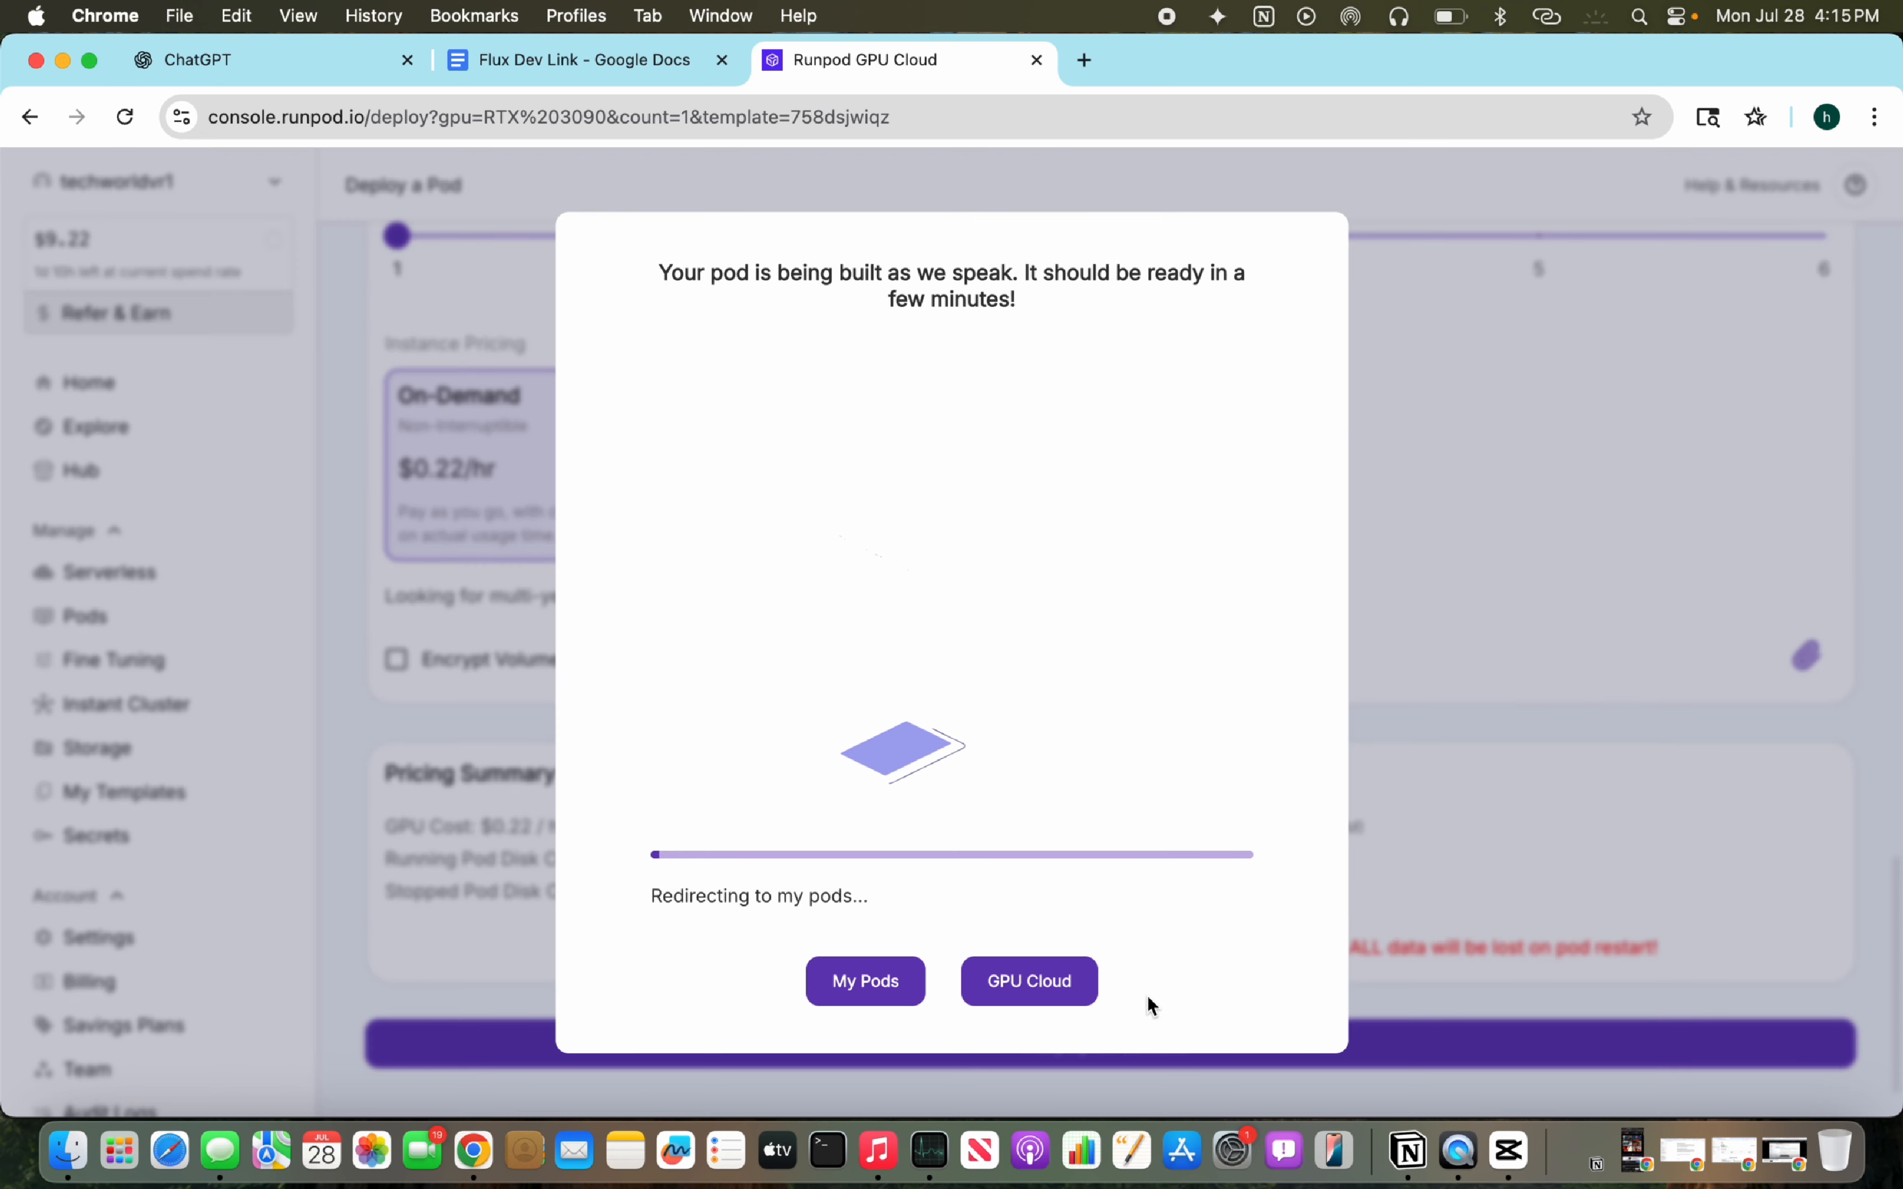
pyautogui.click(898, 997)
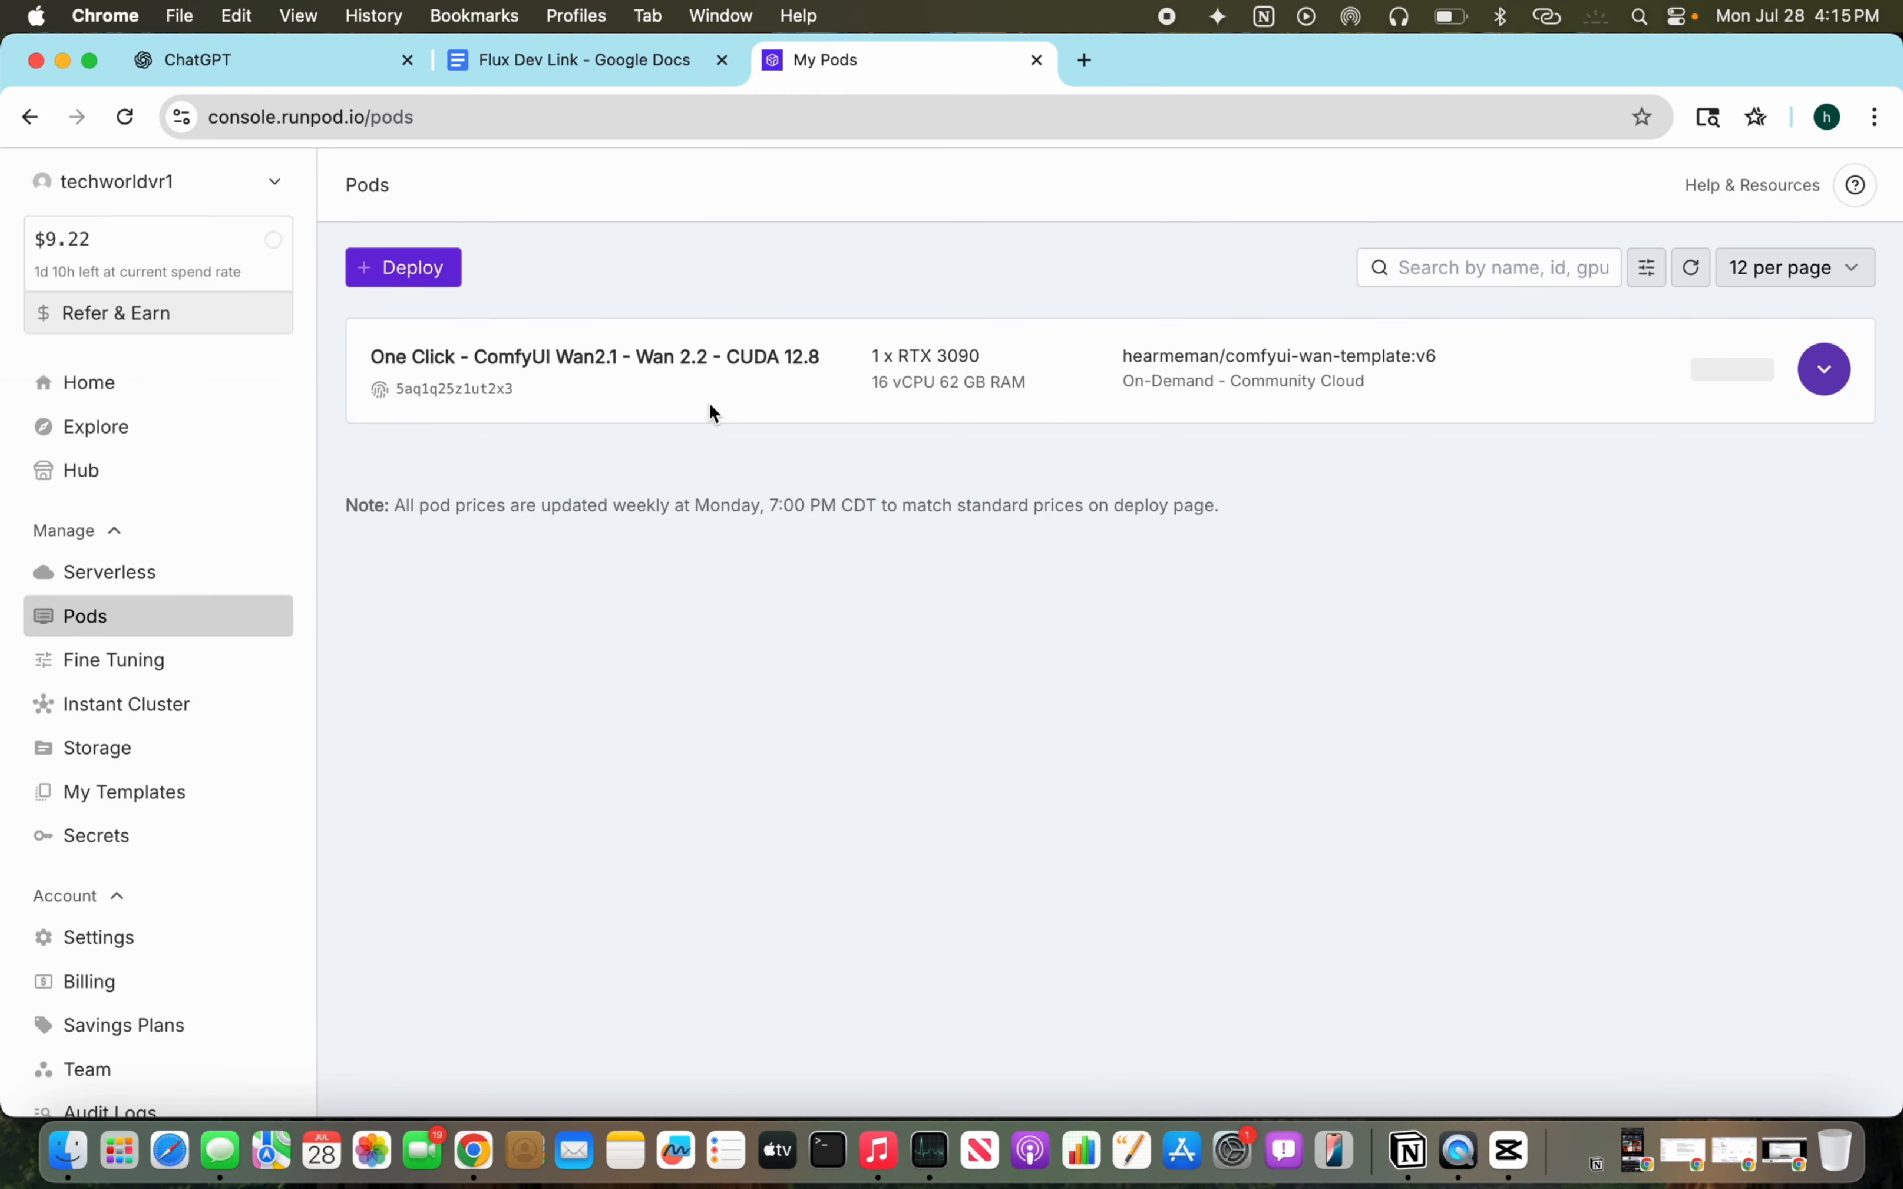
# Step: Expand the One Click ComfyUI Wan pod's details and look through its image download log
pyautogui.click(1804, 380)
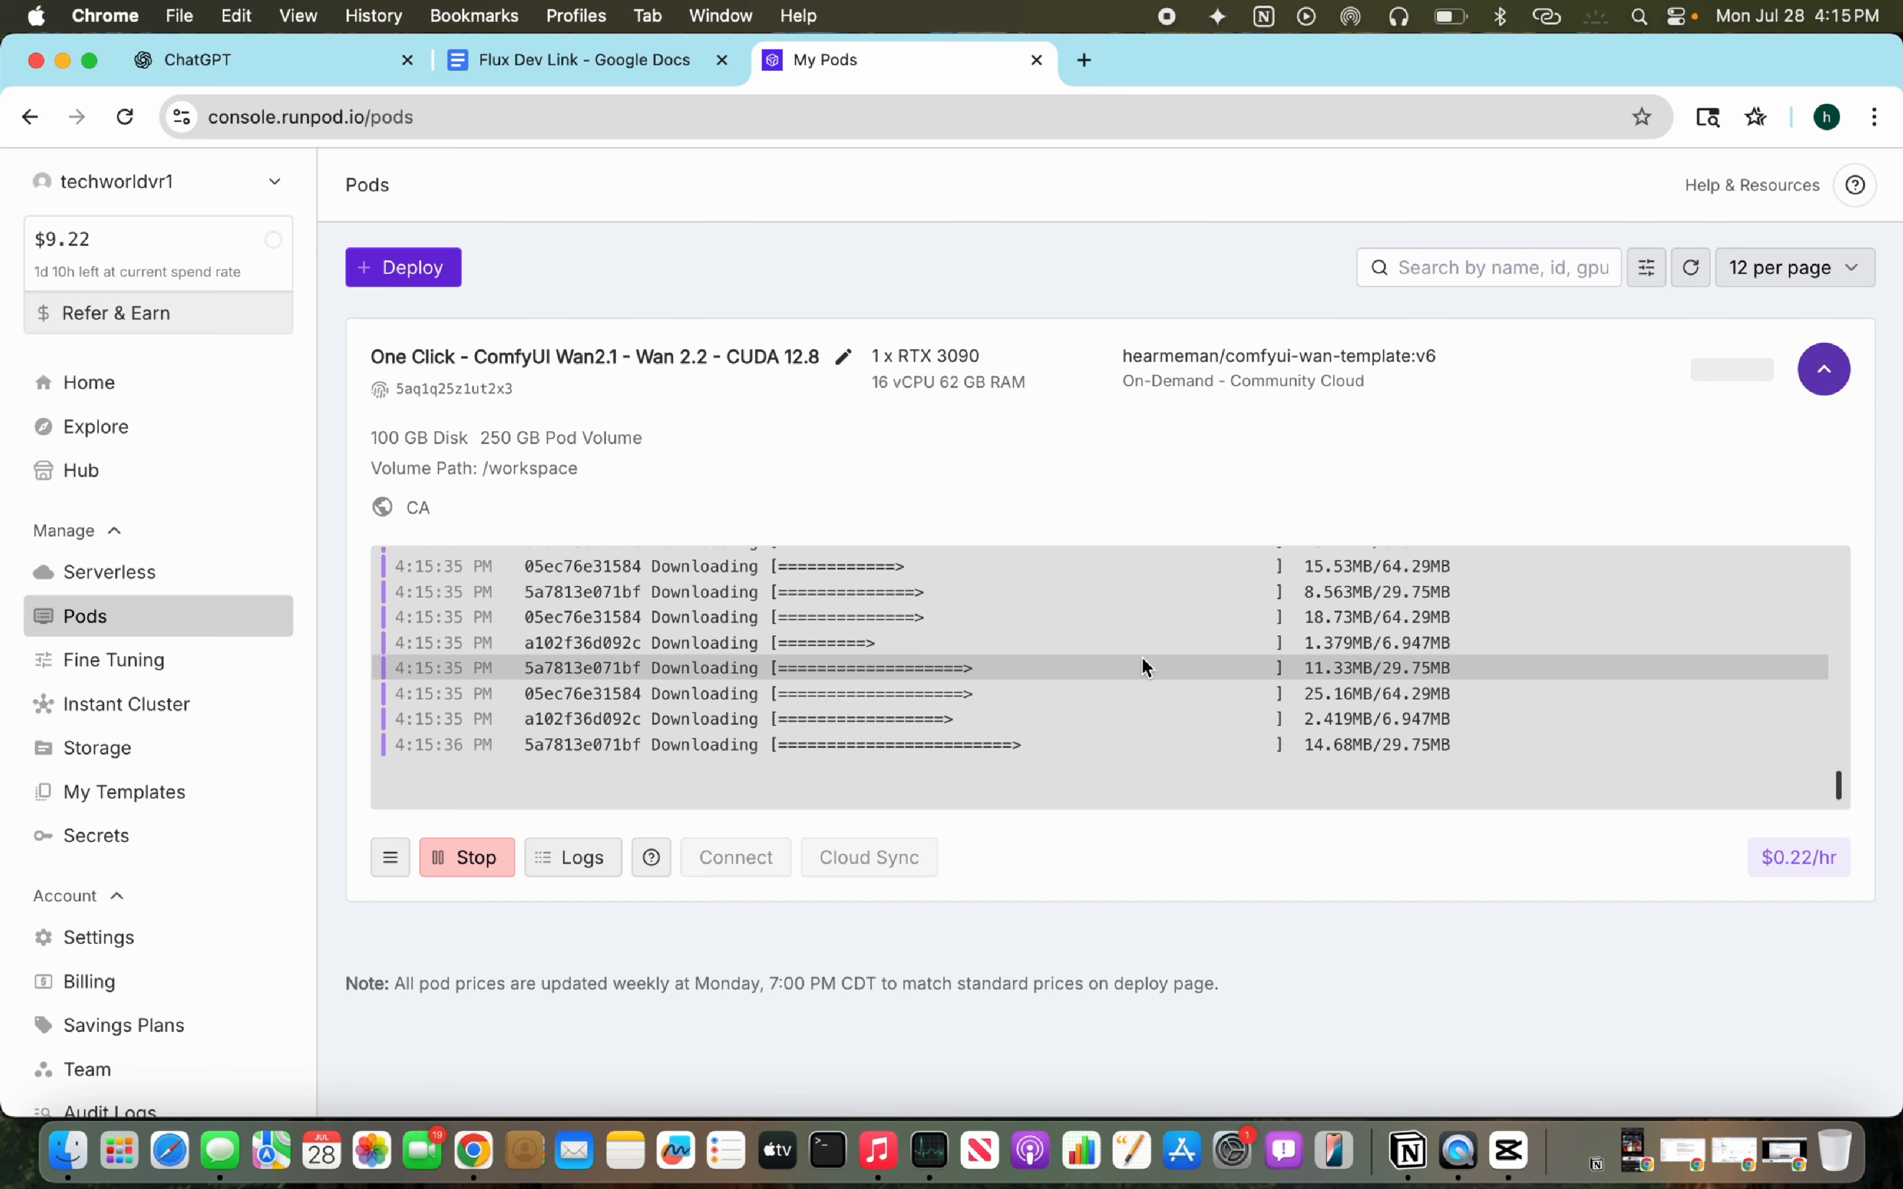
pyautogui.scroll(3, 660, 801)
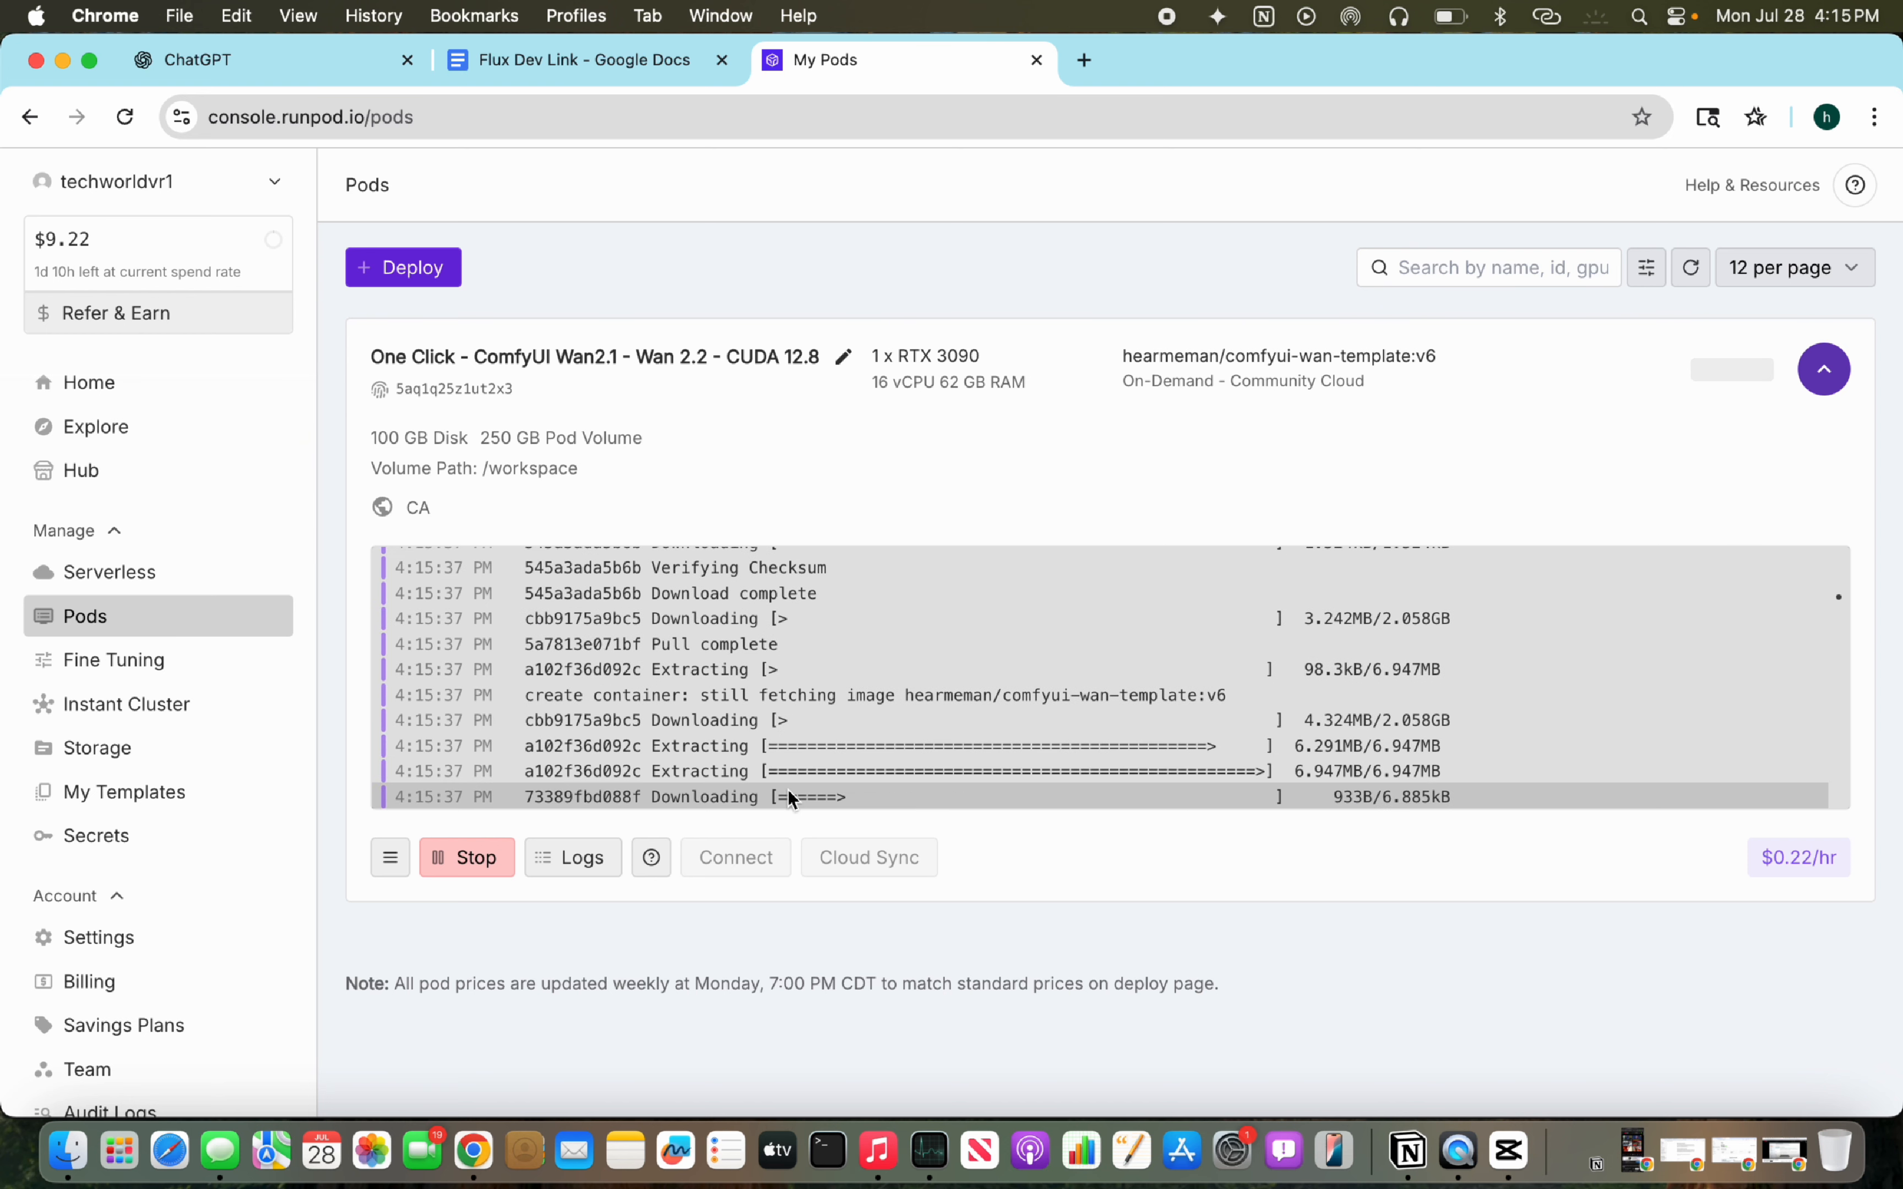
pyautogui.scroll(5, 788, 790)
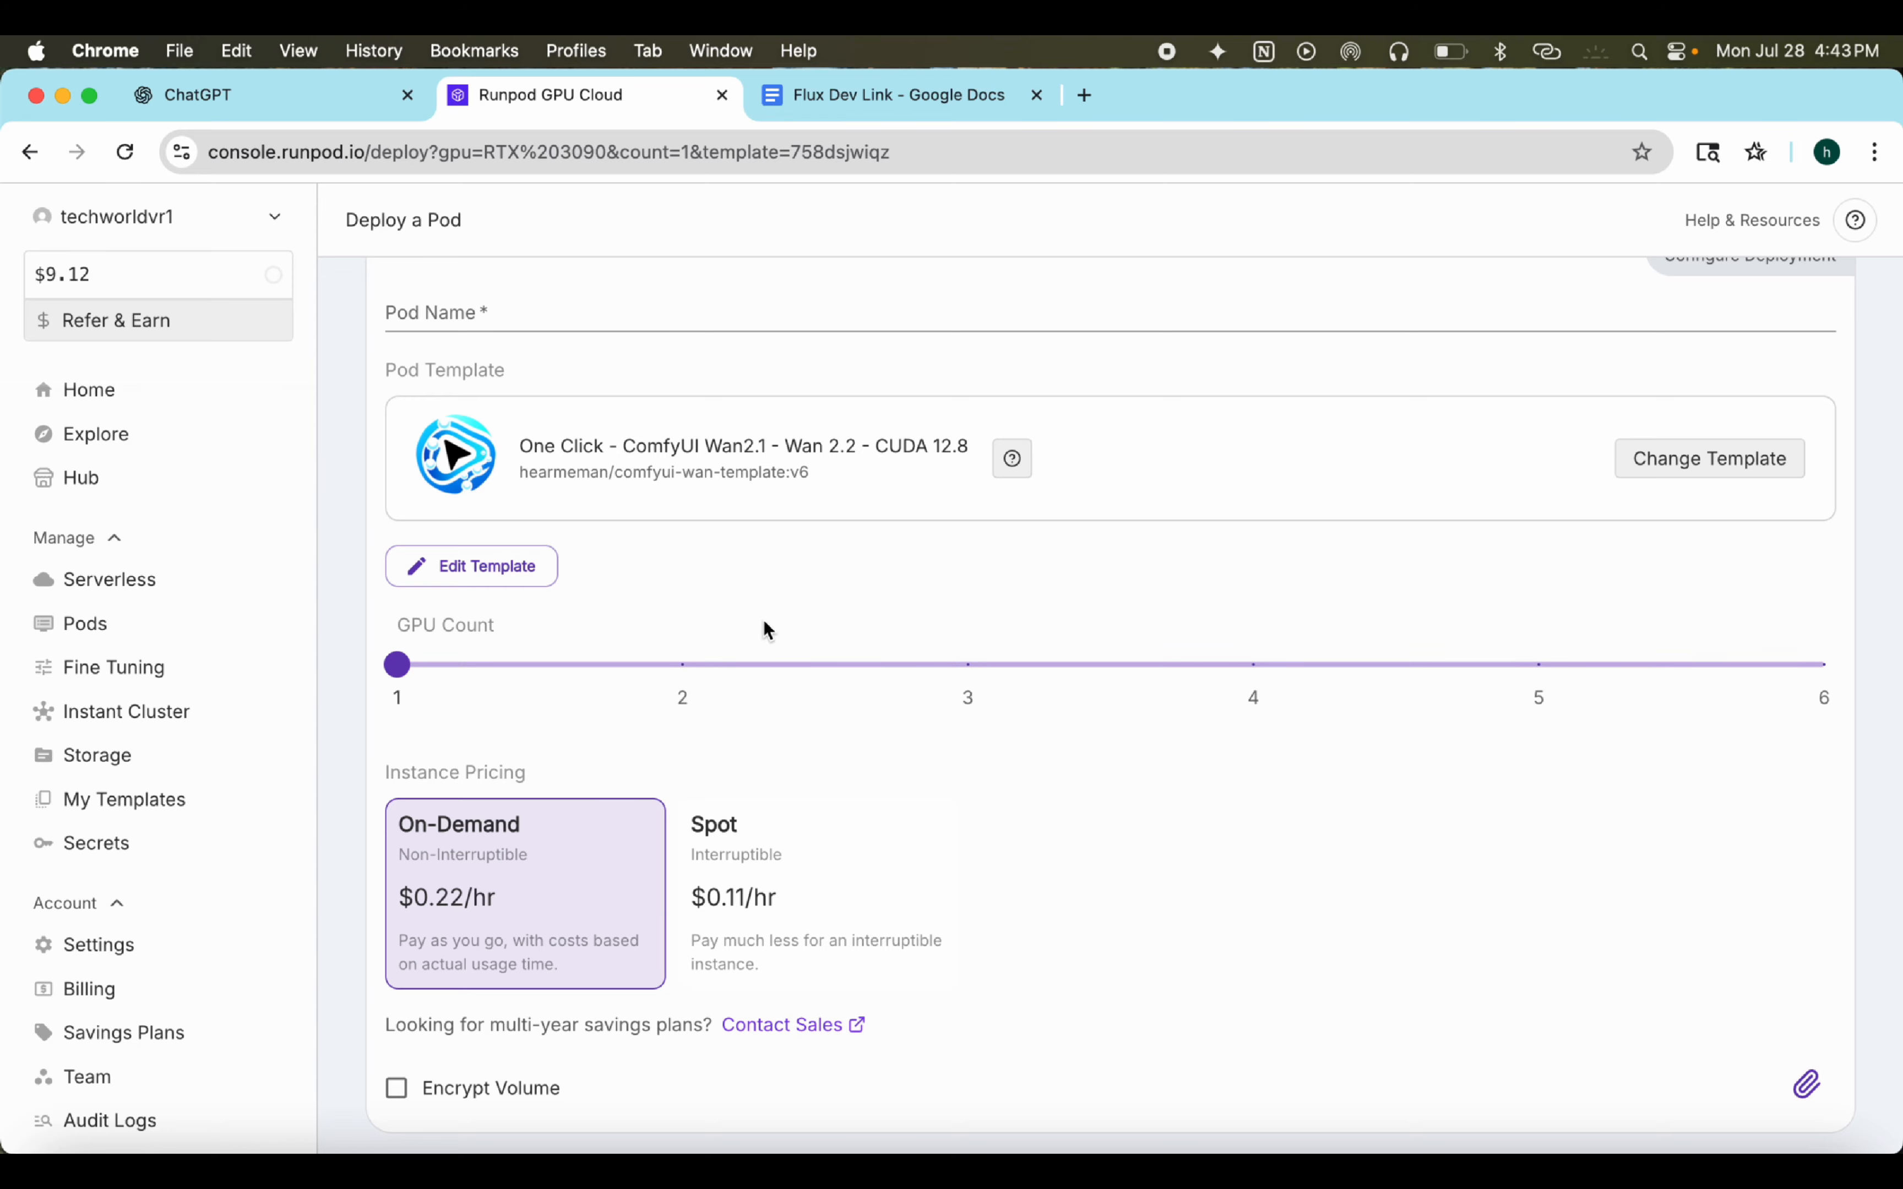
# Step: Review the GPU instance options and the current Wan template's overrides, closing the overrides without changes
pyautogui.scroll(5, 1403, 520)
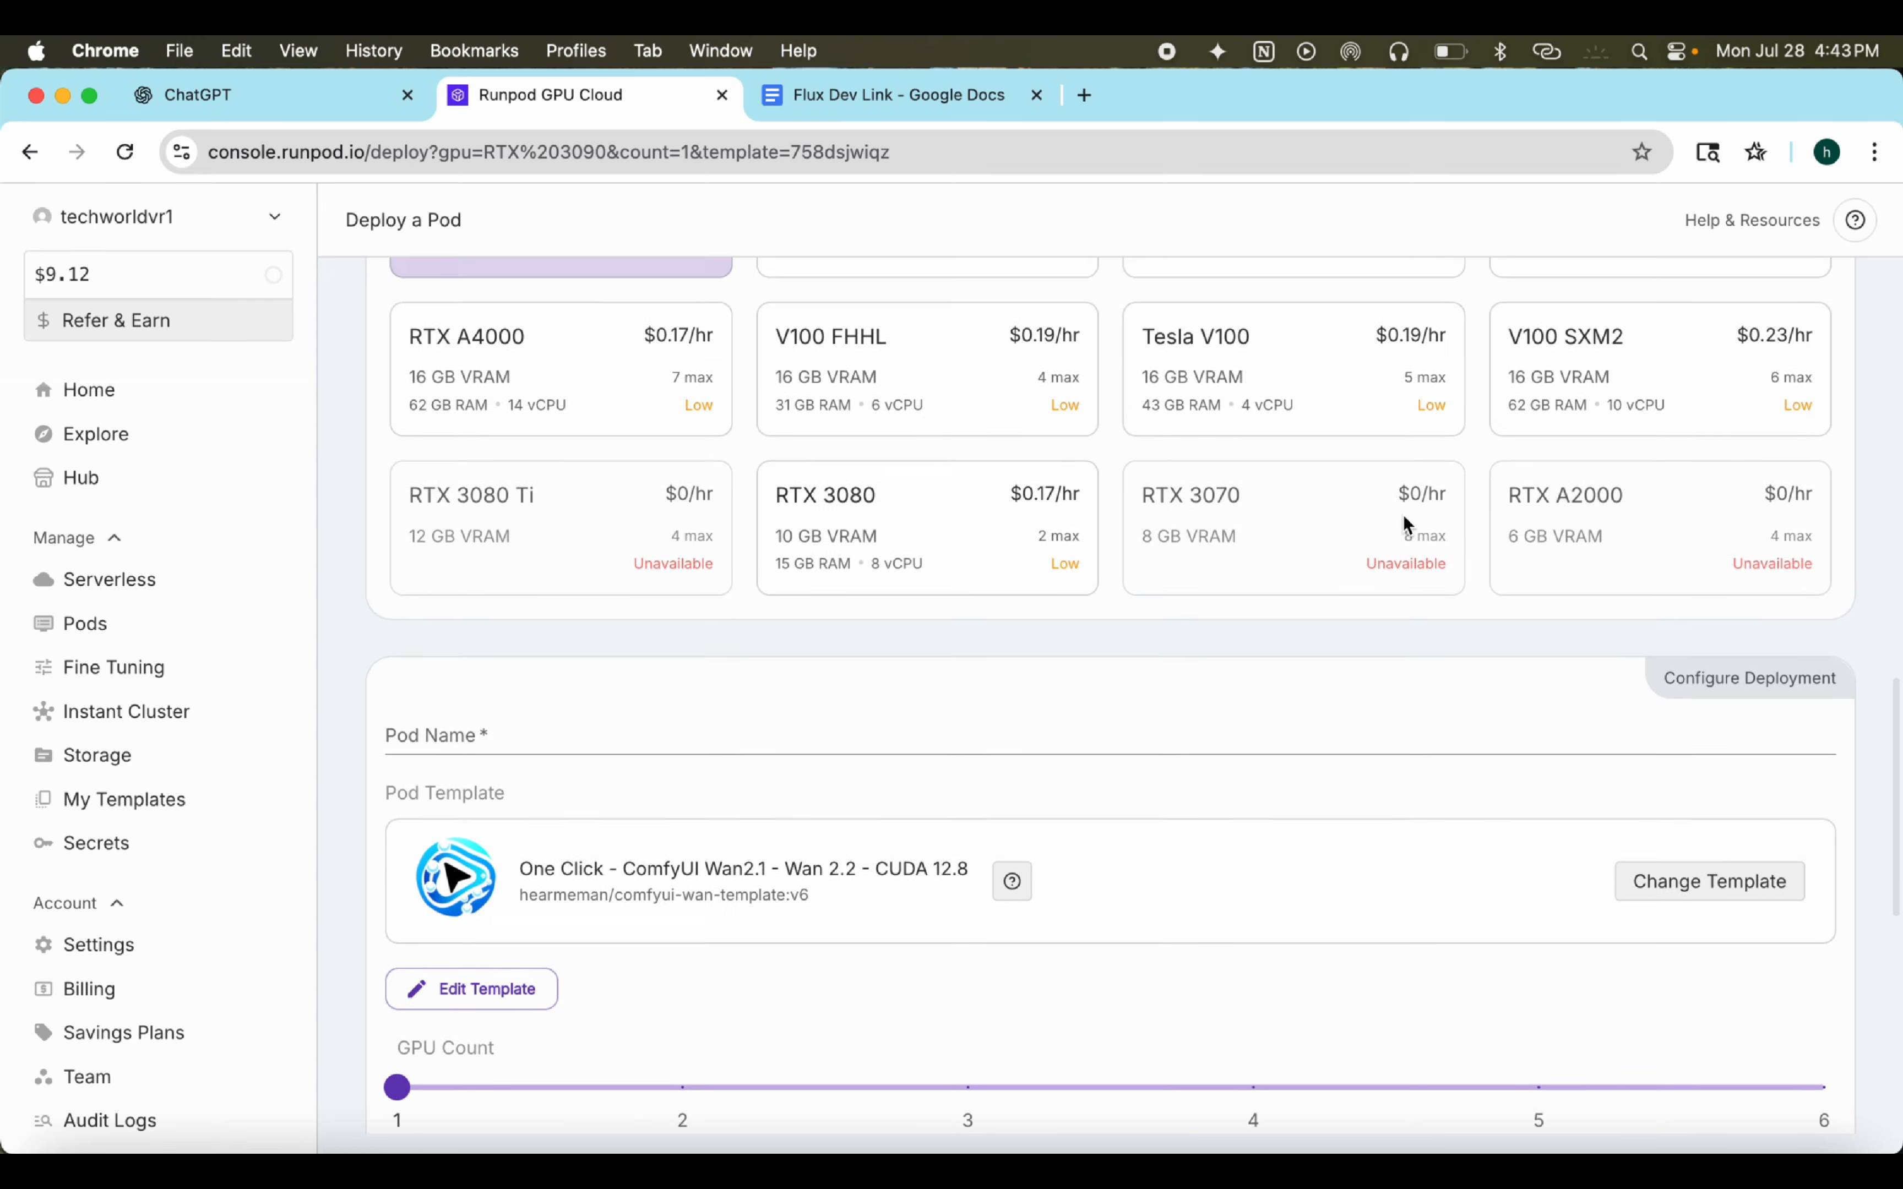
pyautogui.scroll(10, 1404, 519)
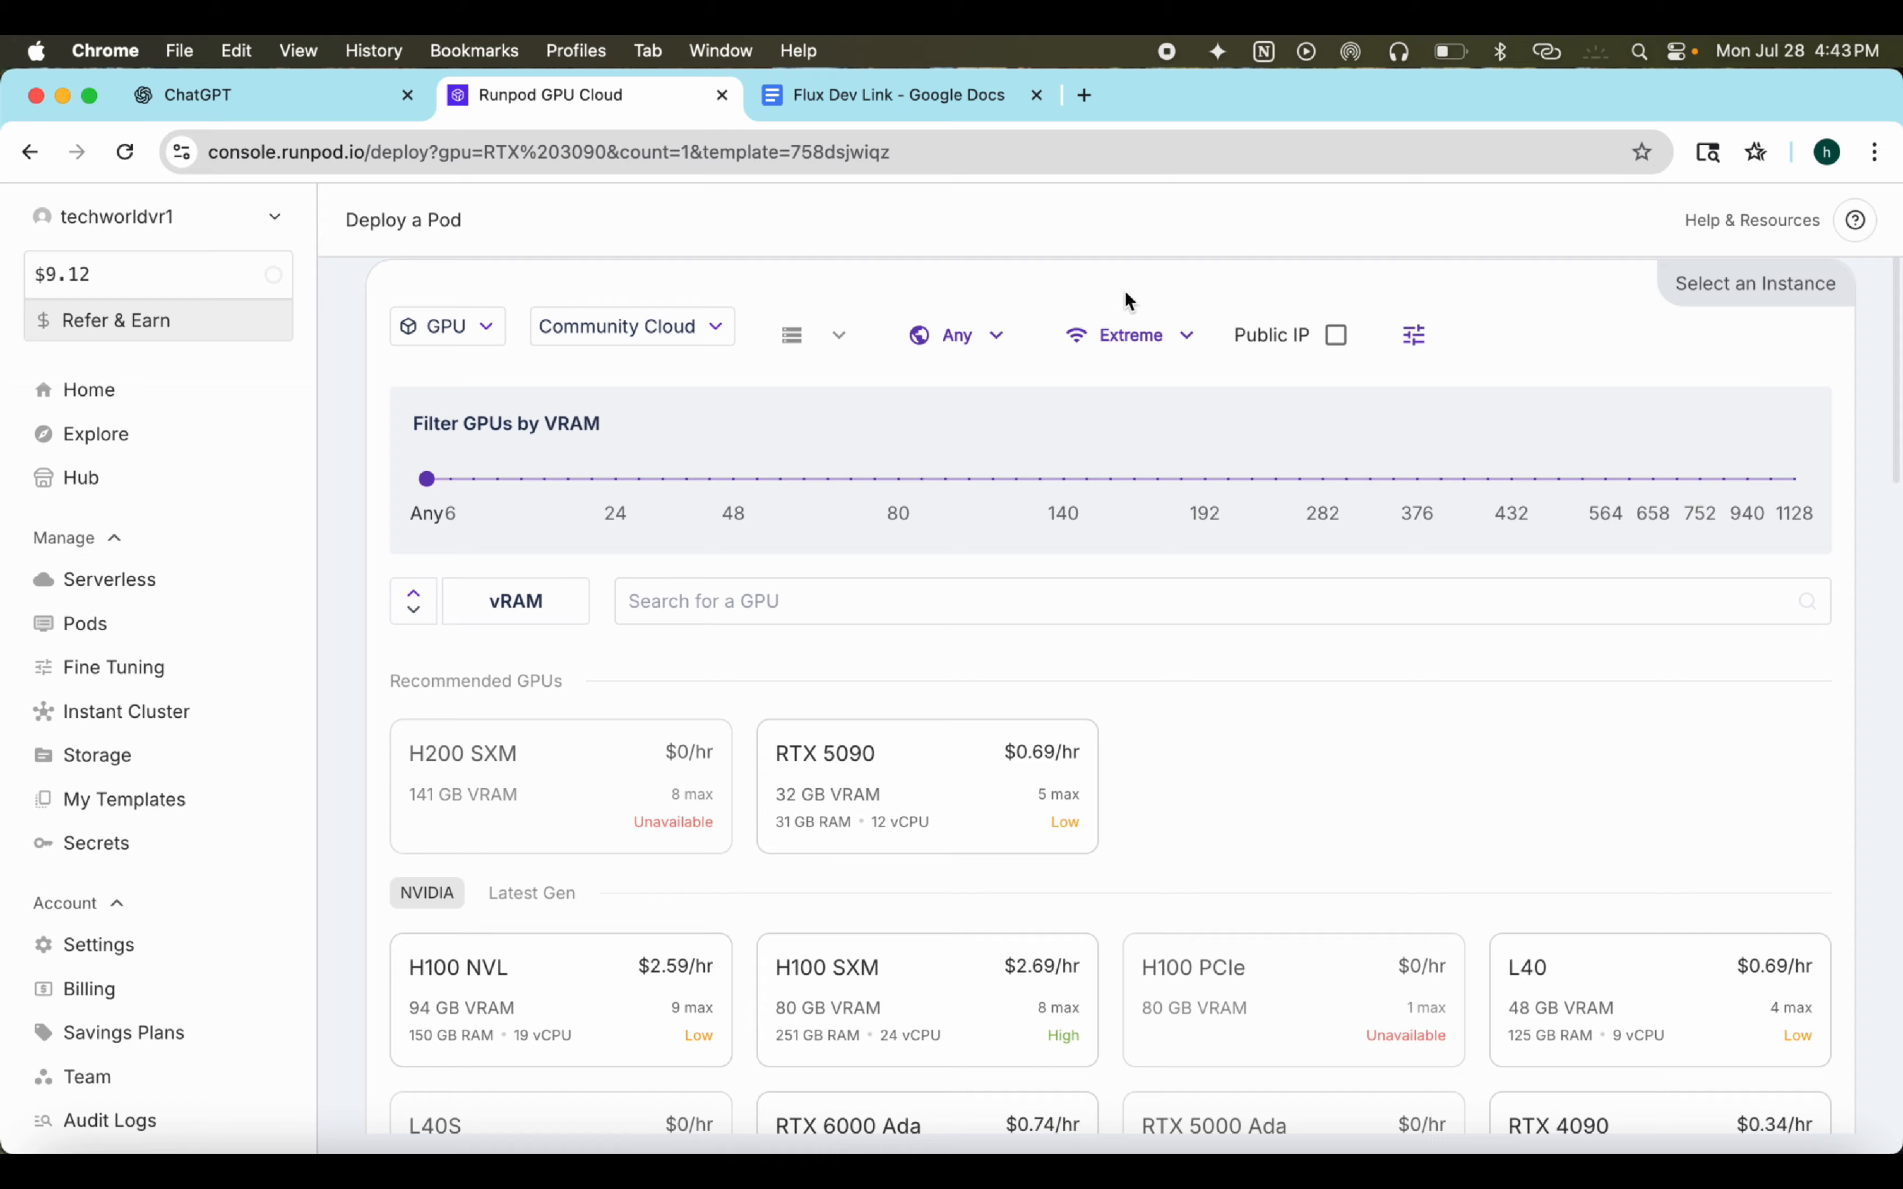
pyautogui.scroll(-15, 1130, 301)
pyautogui.scroll(-10, 716, 612)
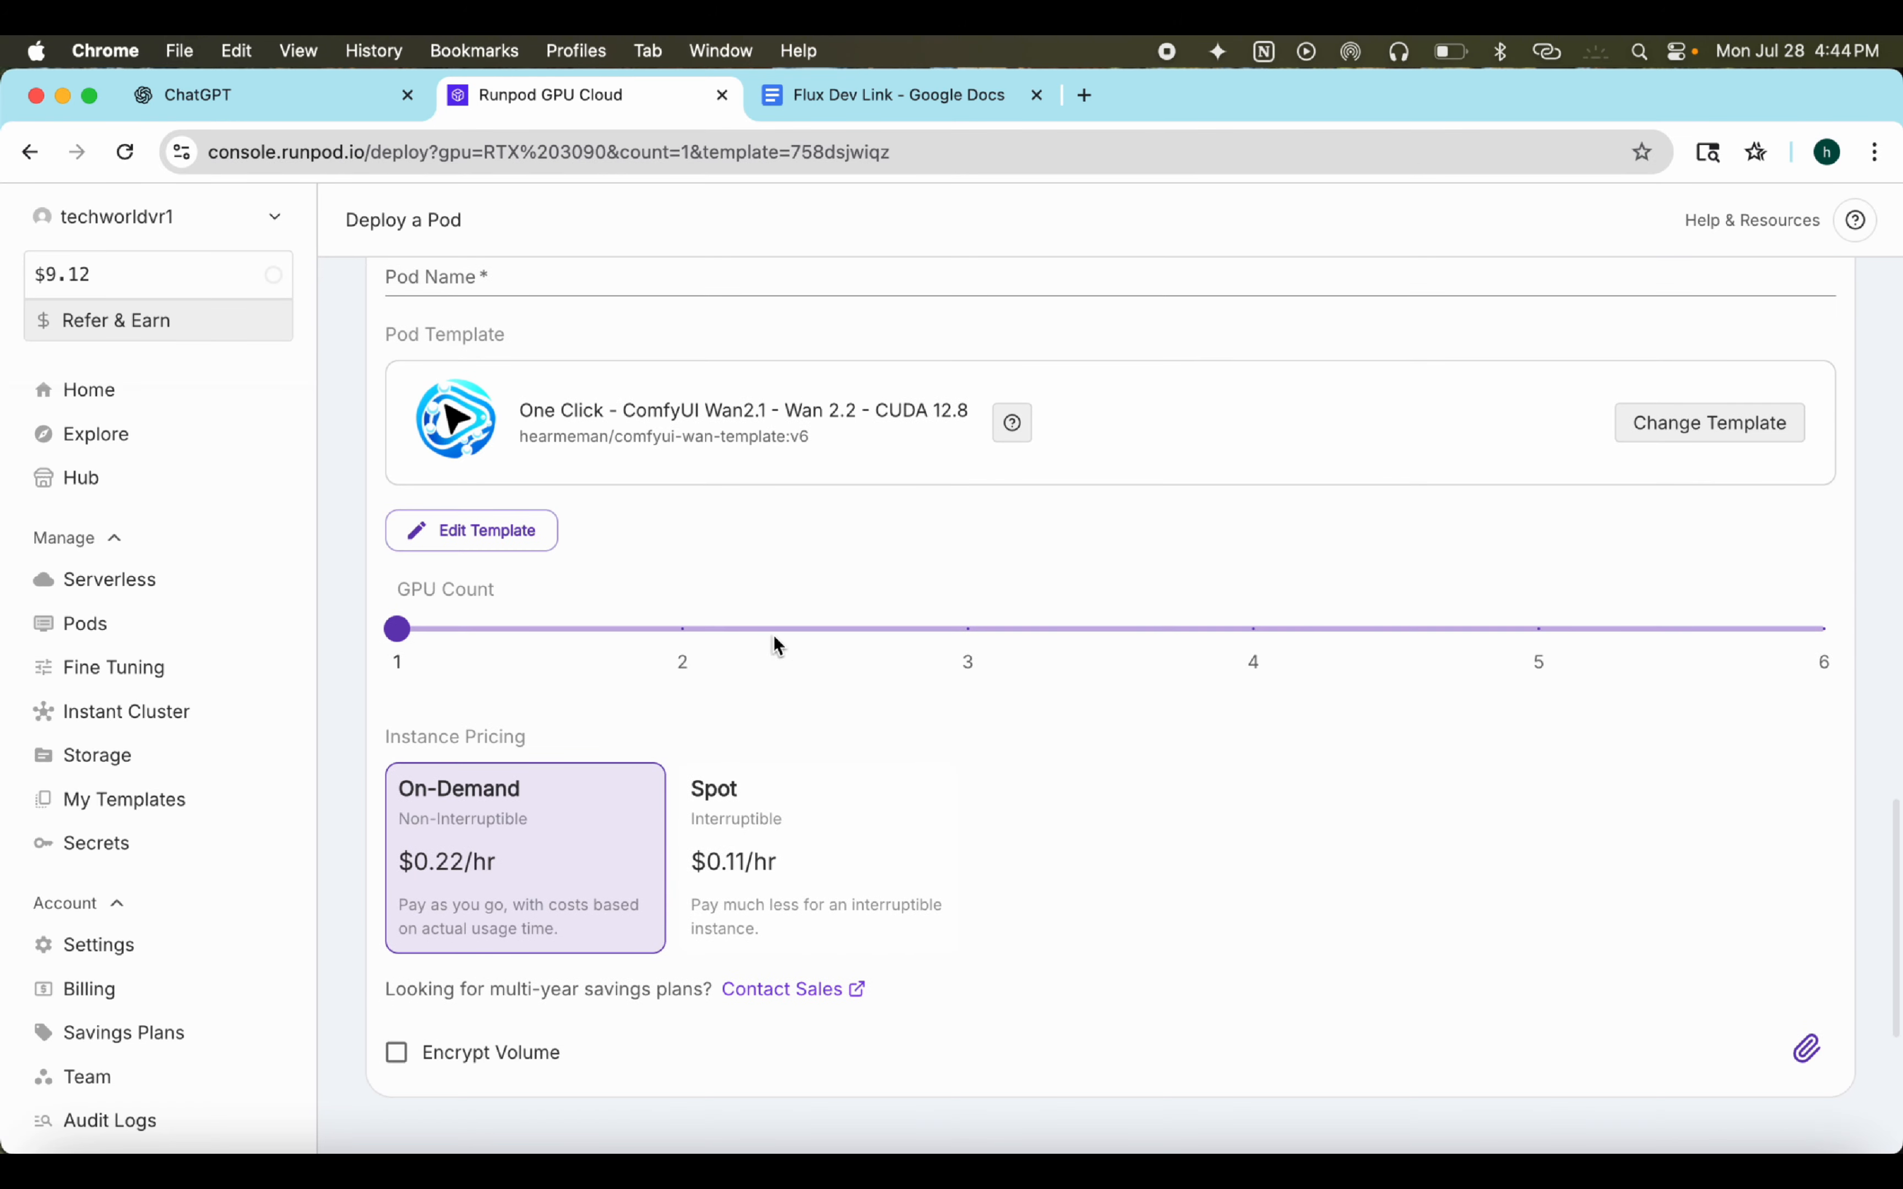
pyautogui.click(488, 530)
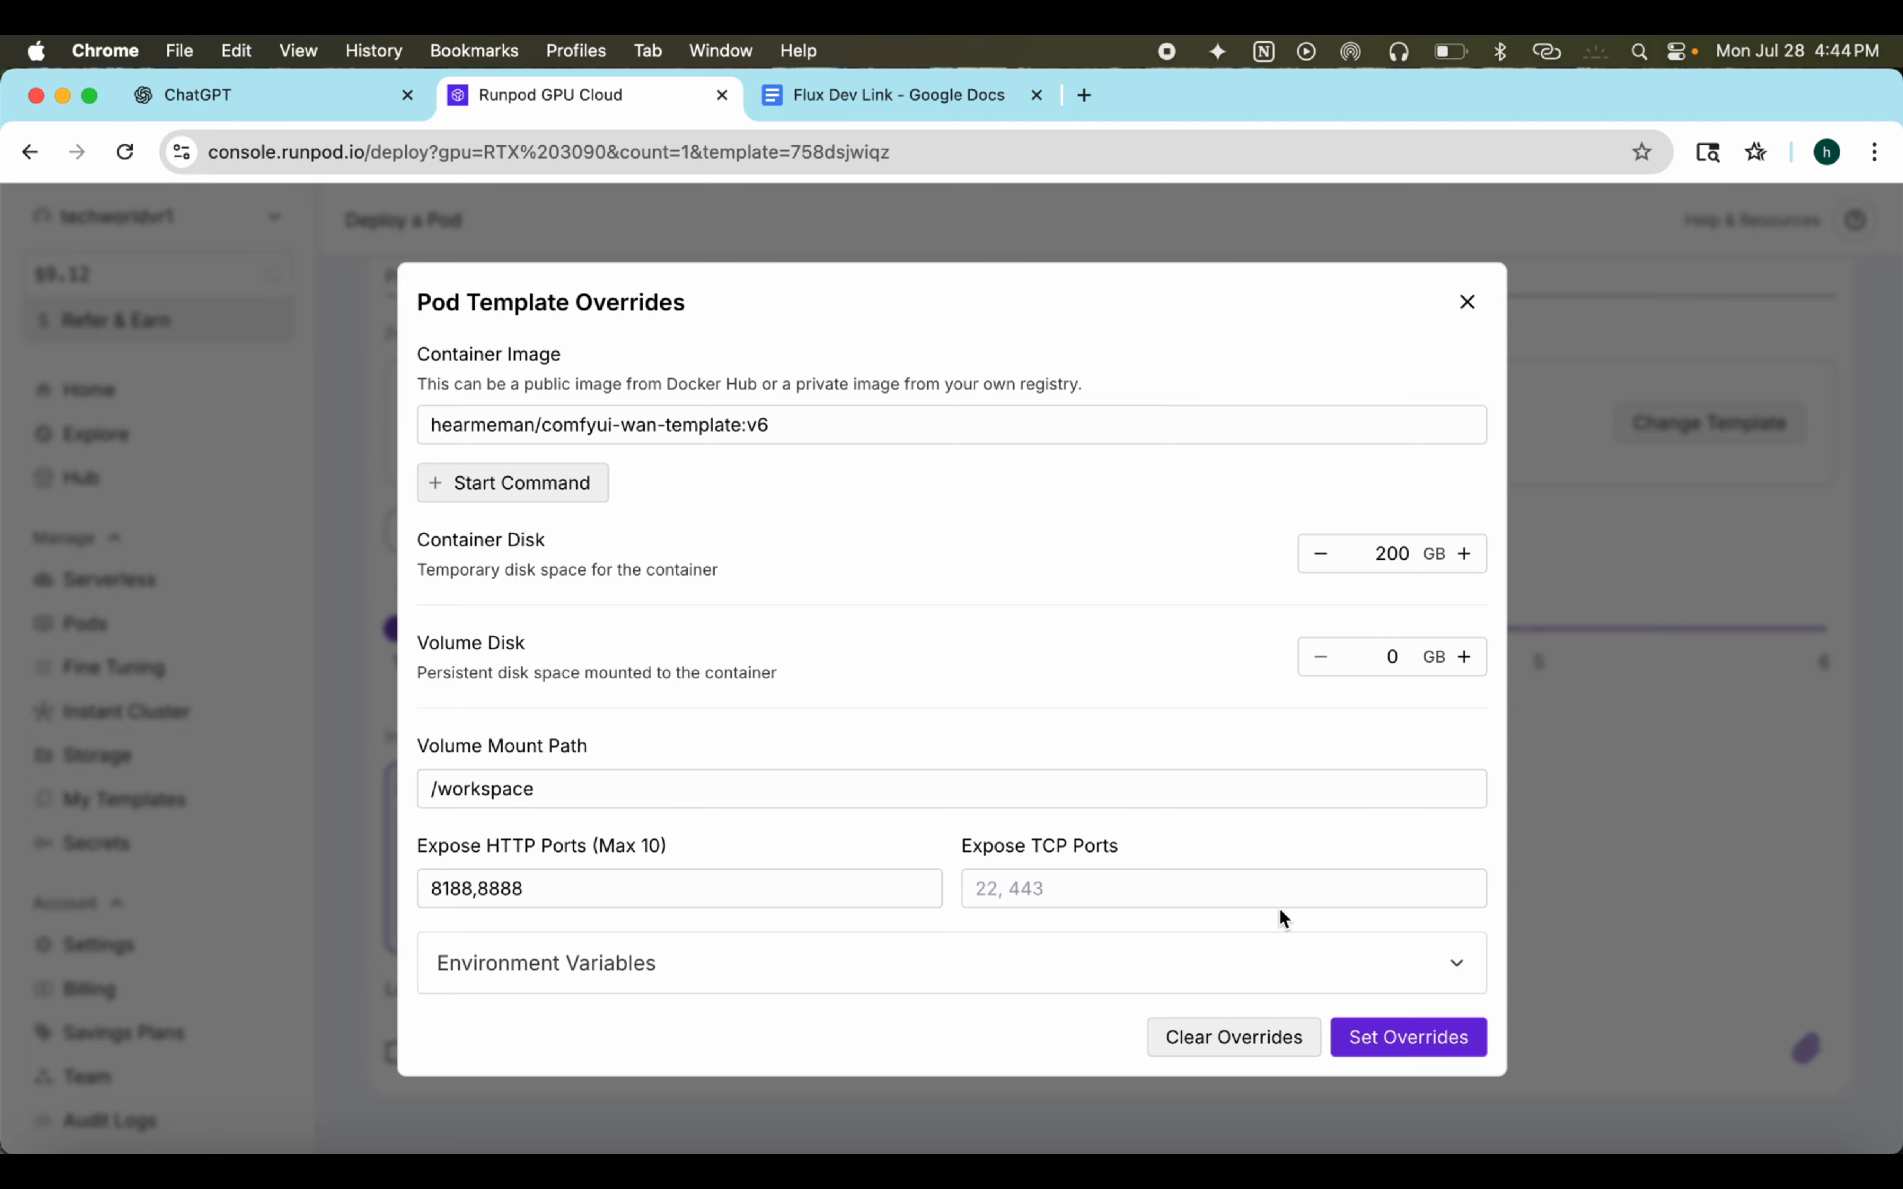
pyautogui.click(1467, 302)
# Step: Change the pod template to the community template ComfyUI with Flux.1 dev one-click
pyautogui.click(1655, 418)
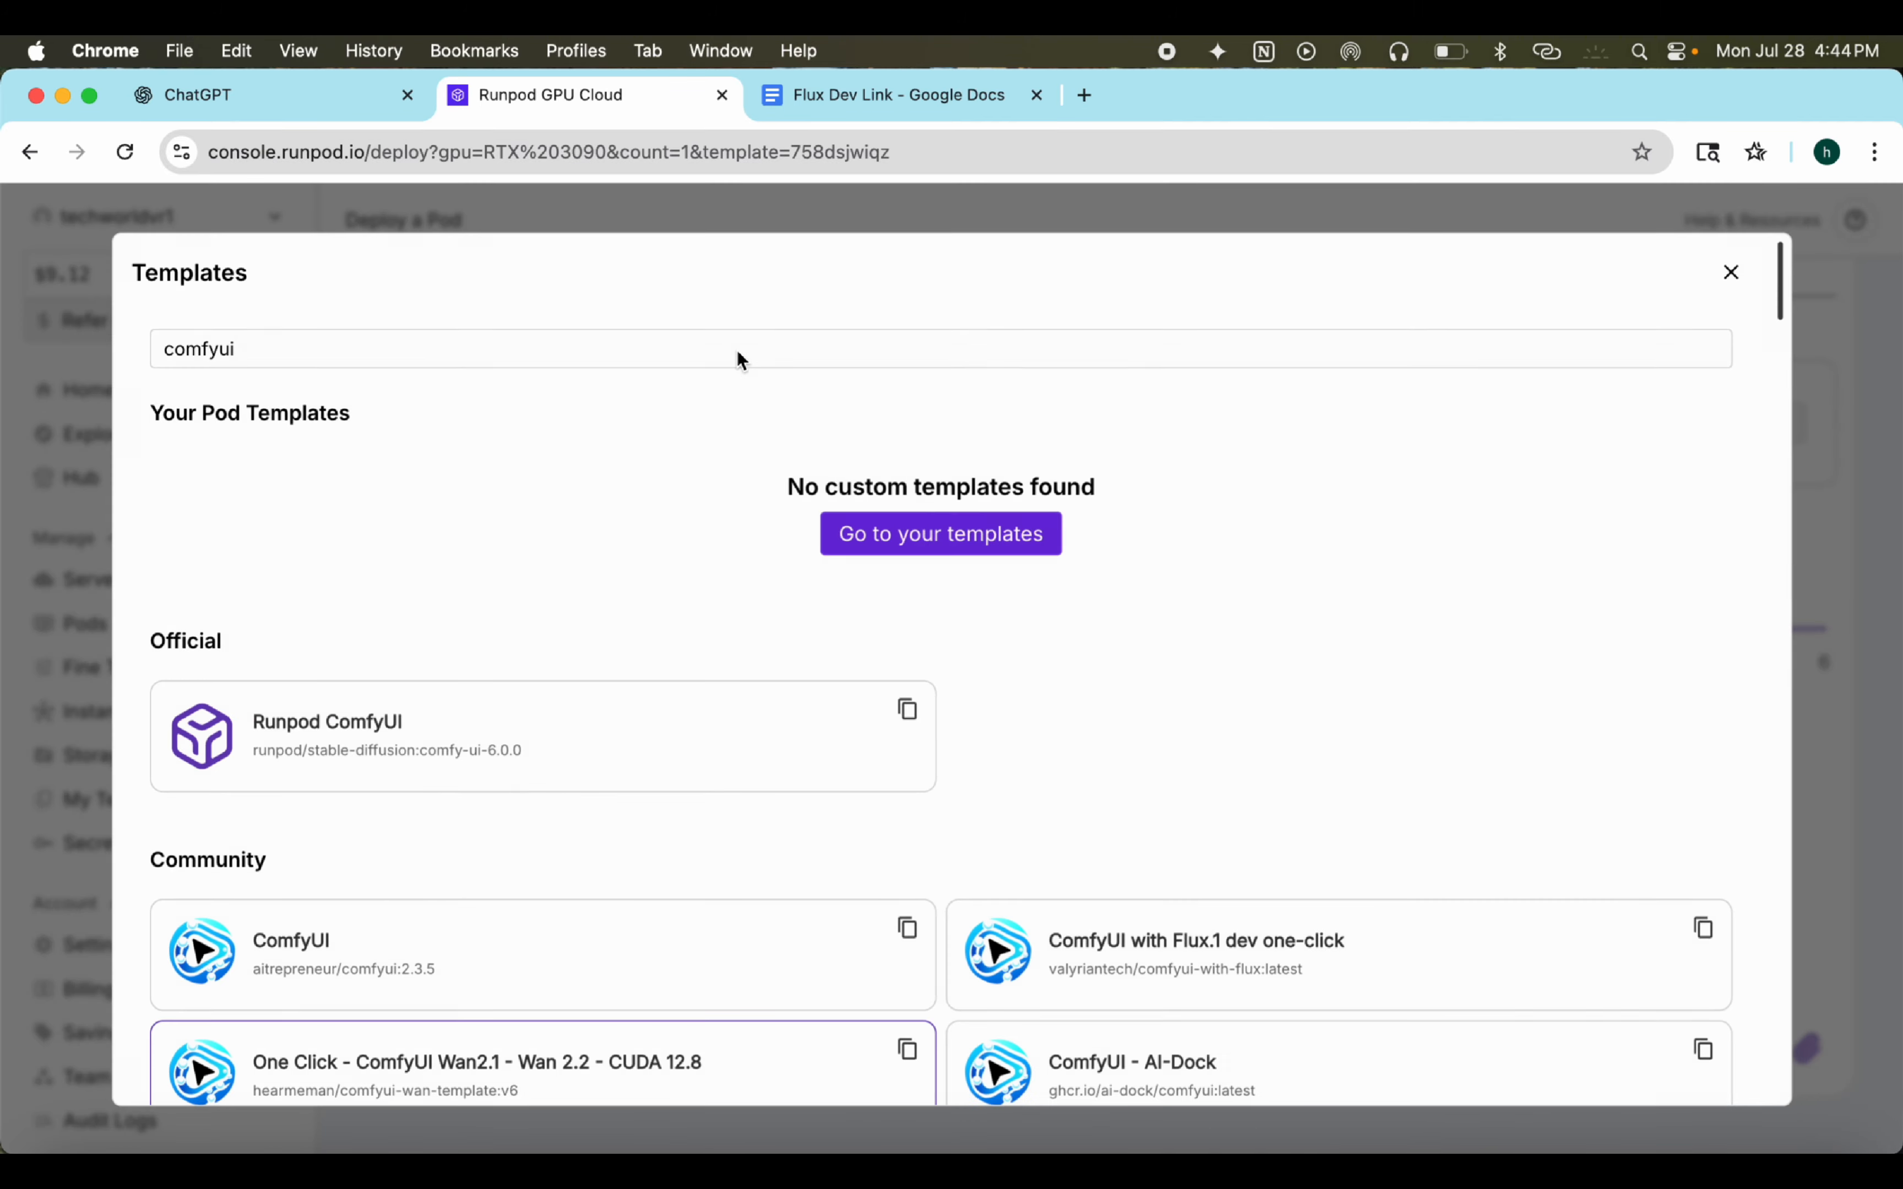
pyautogui.click(748, 337)
pyautogui.scroll(-1, 747, 779)
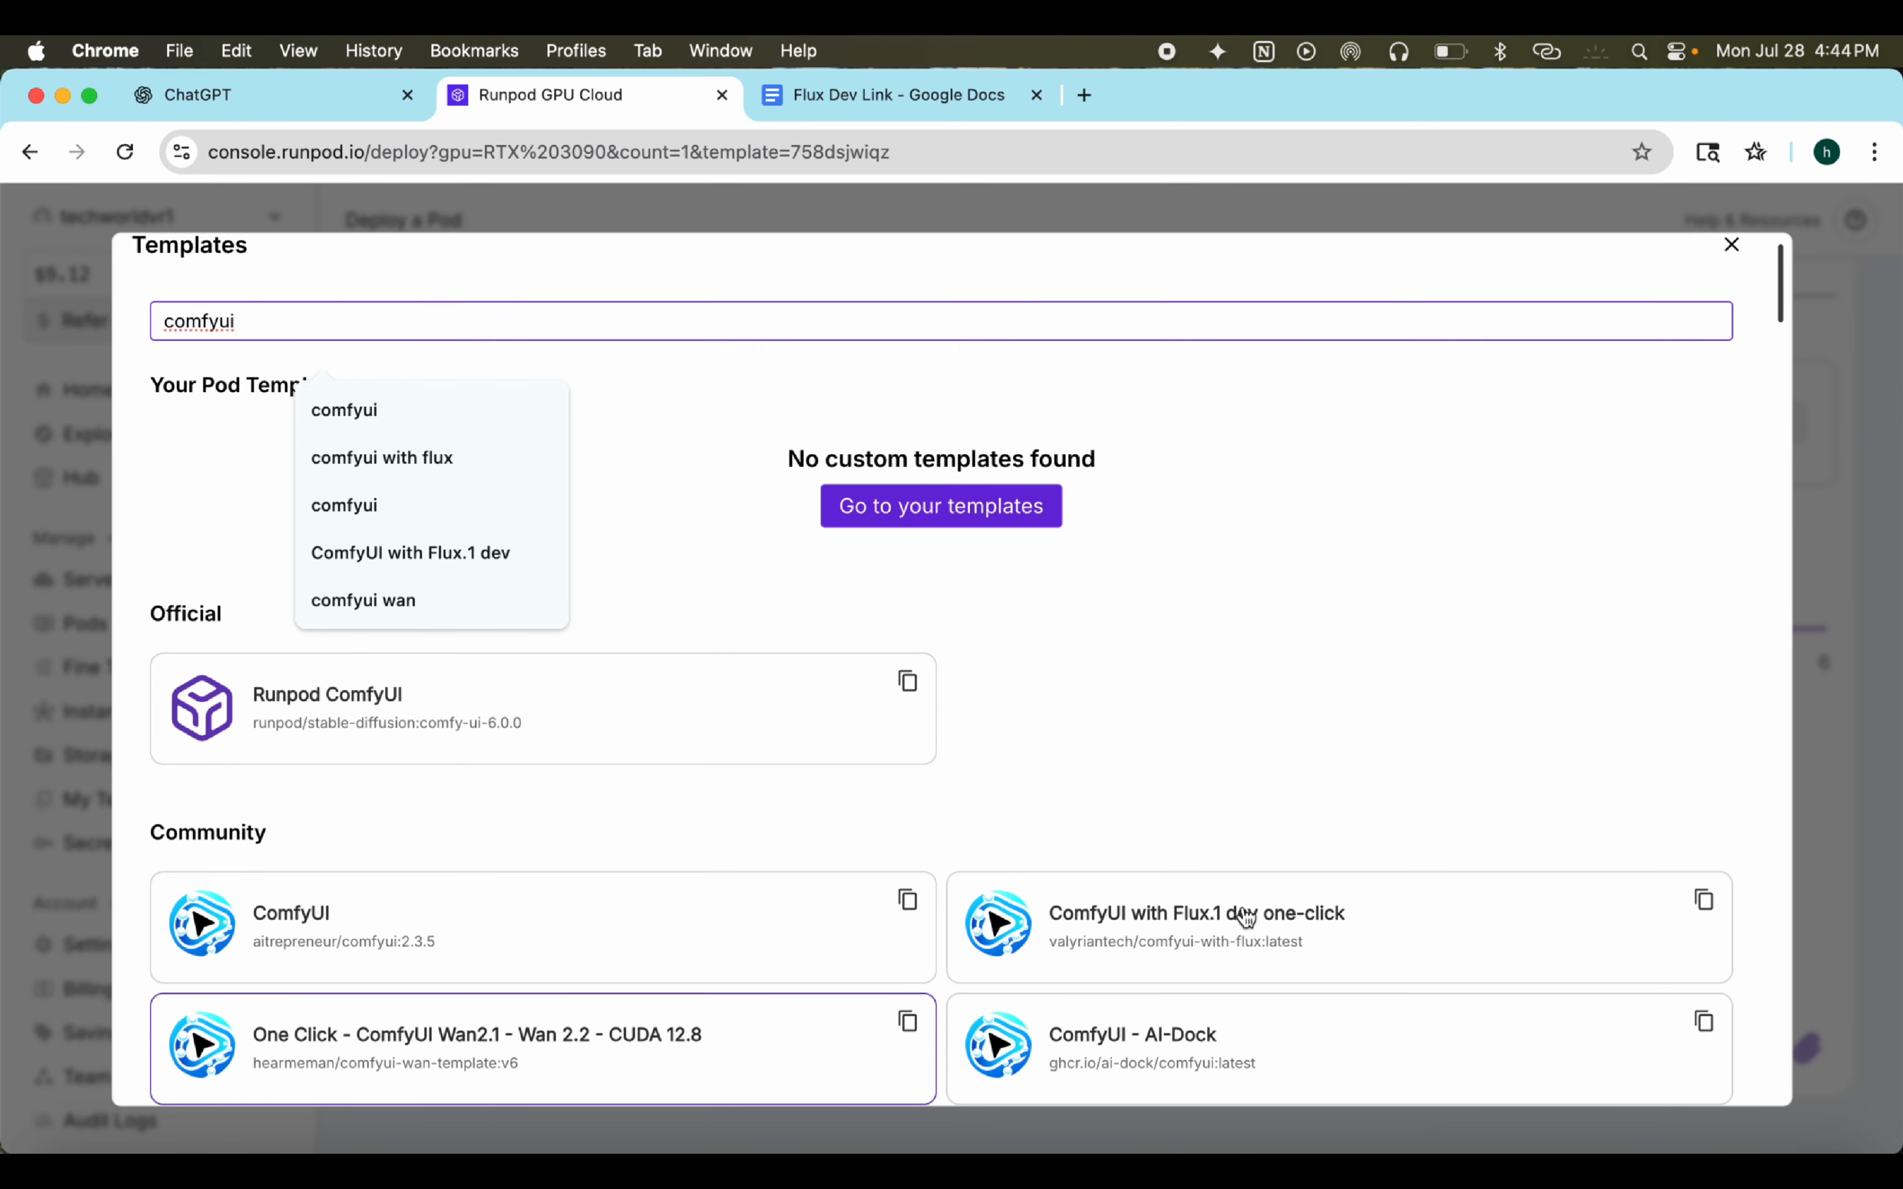
pyautogui.scroll(-3, 1351, 640)
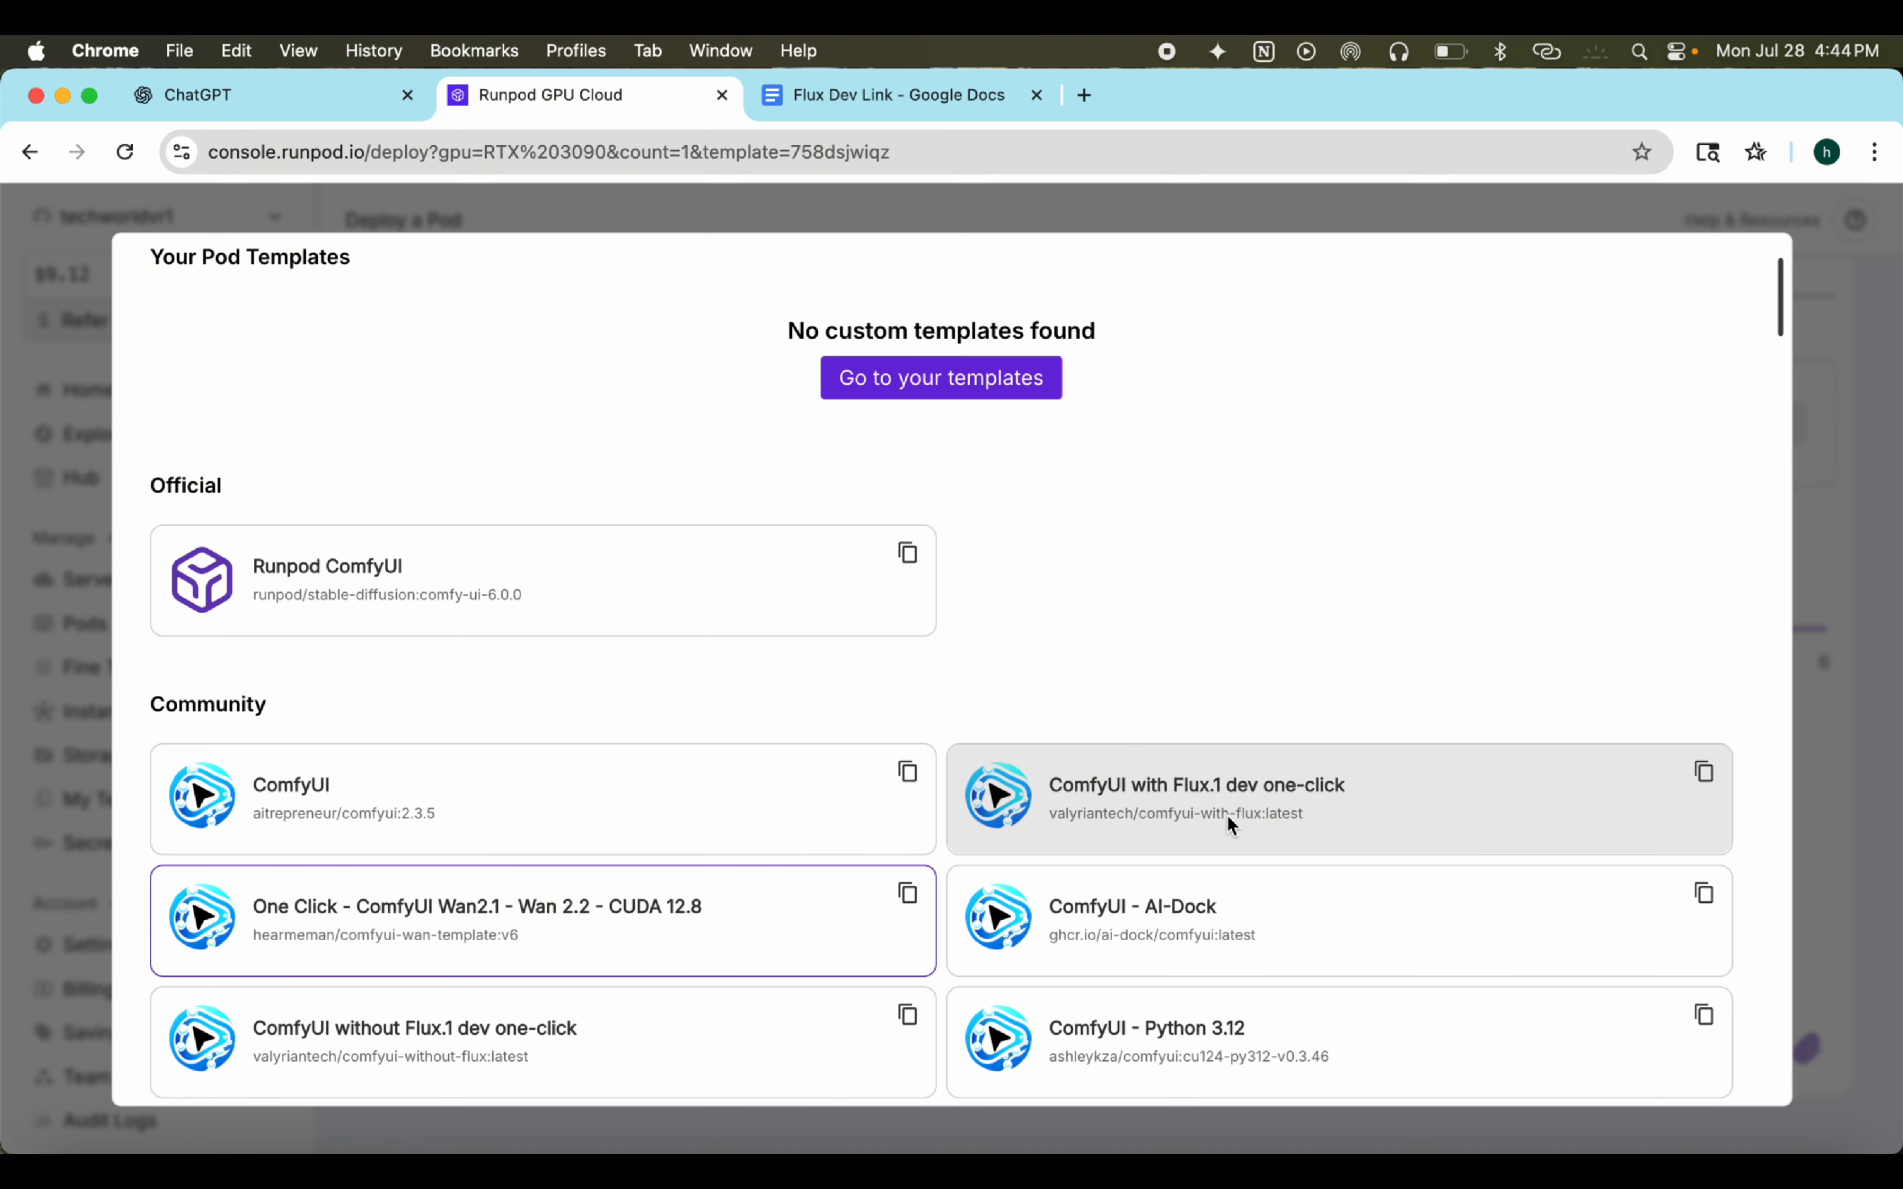
pyautogui.click(1258, 815)
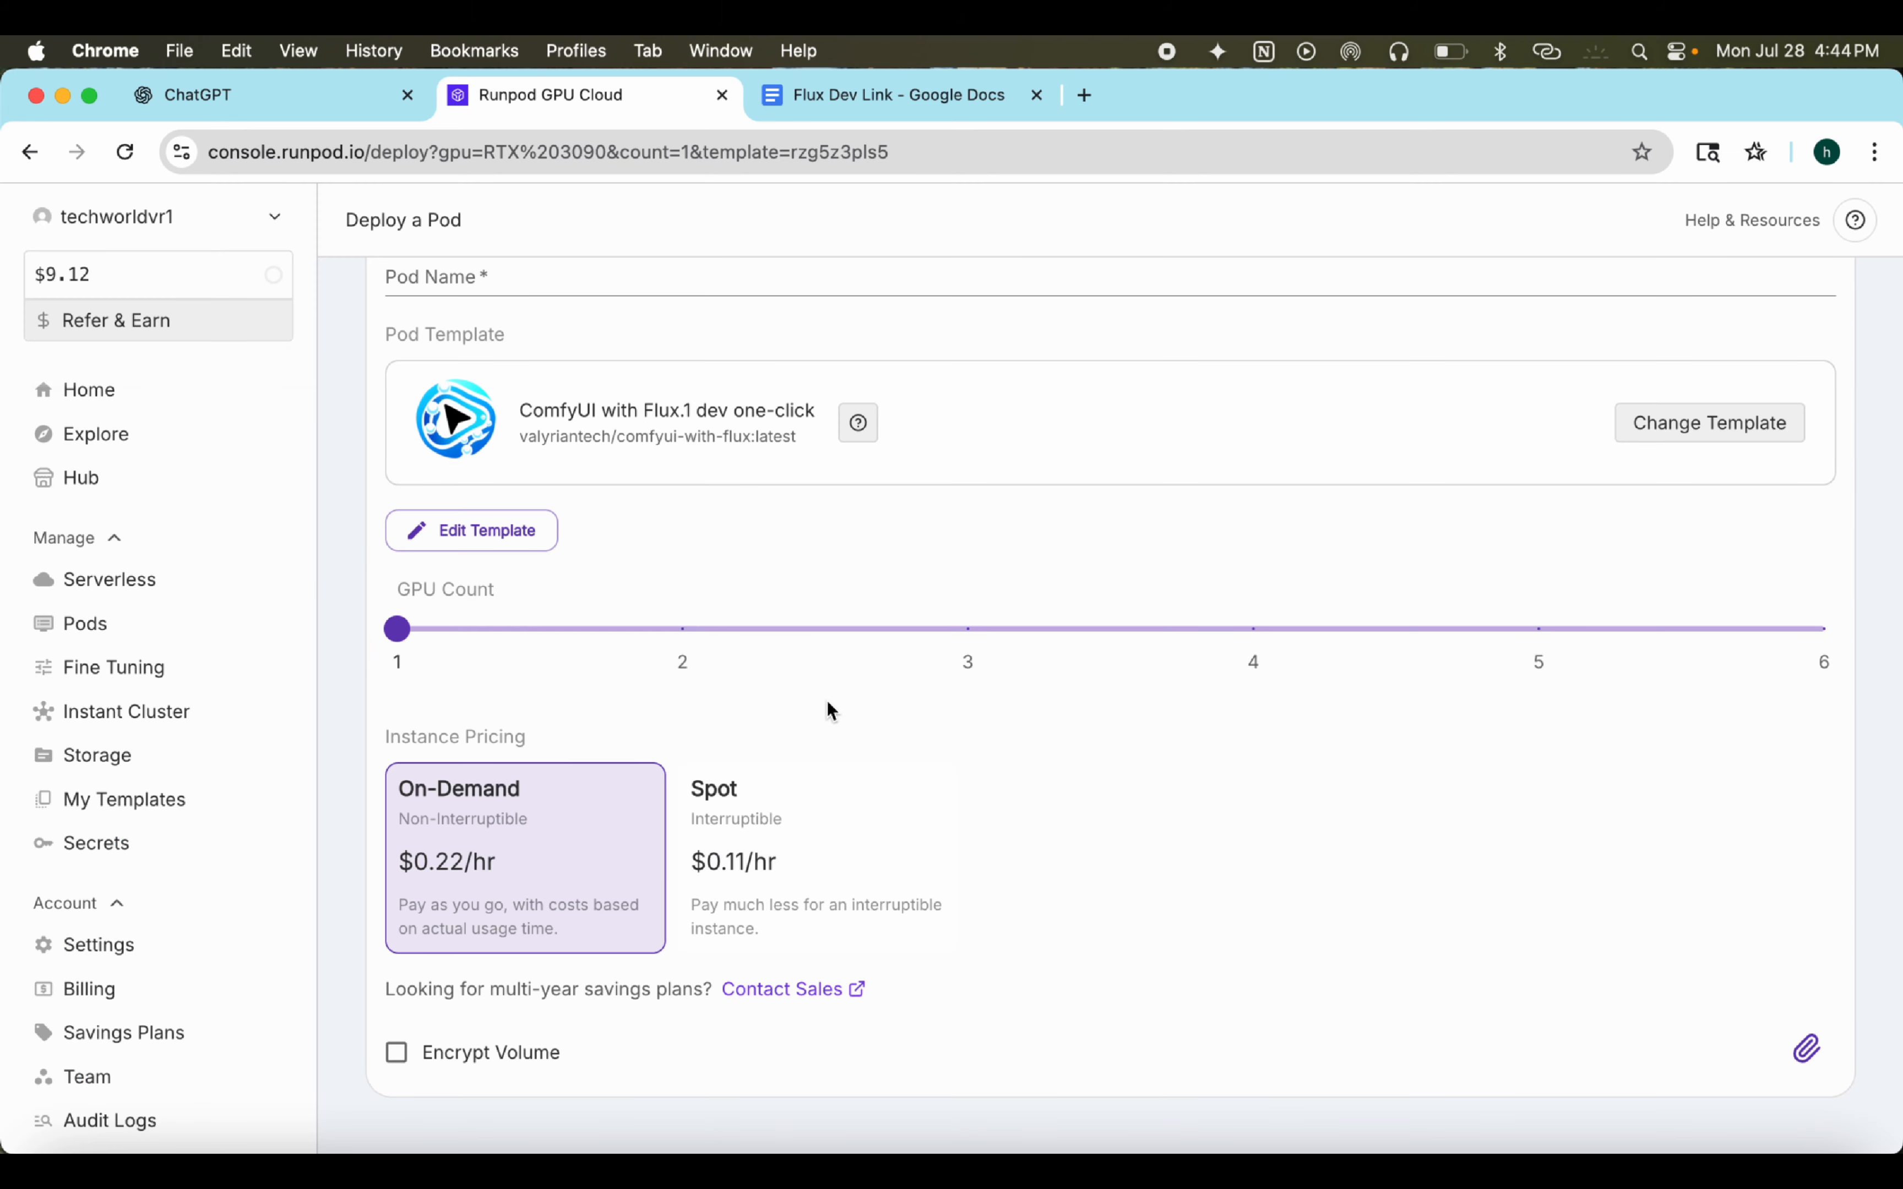
# Step: Check the pod summary, open the Flux template's overrides and set the container disk to 100 GB
pyautogui.scroll(-1, 832, 710)
pyautogui.scroll(-3, 1613, 787)
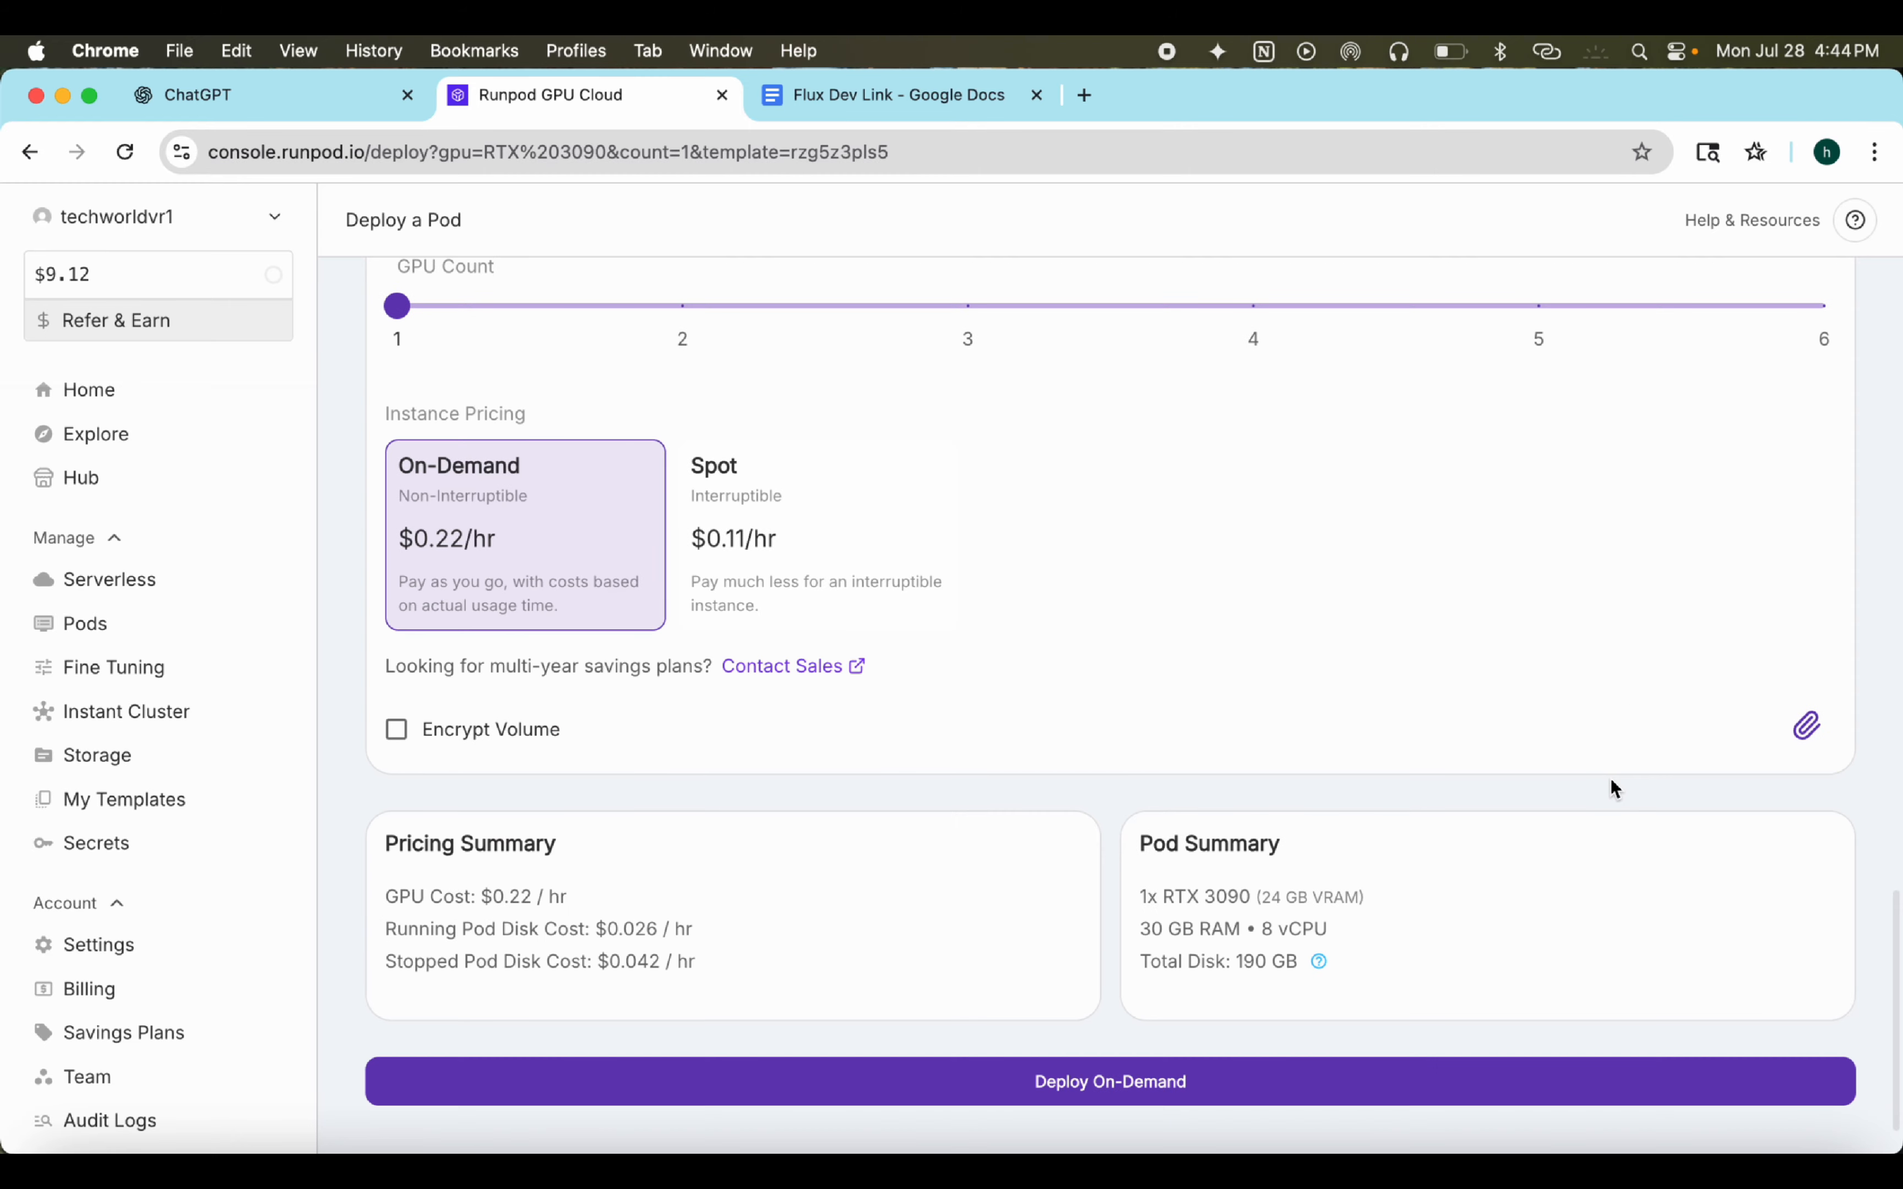
pyautogui.scroll(4, 1610, 778)
pyautogui.click(519, 498)
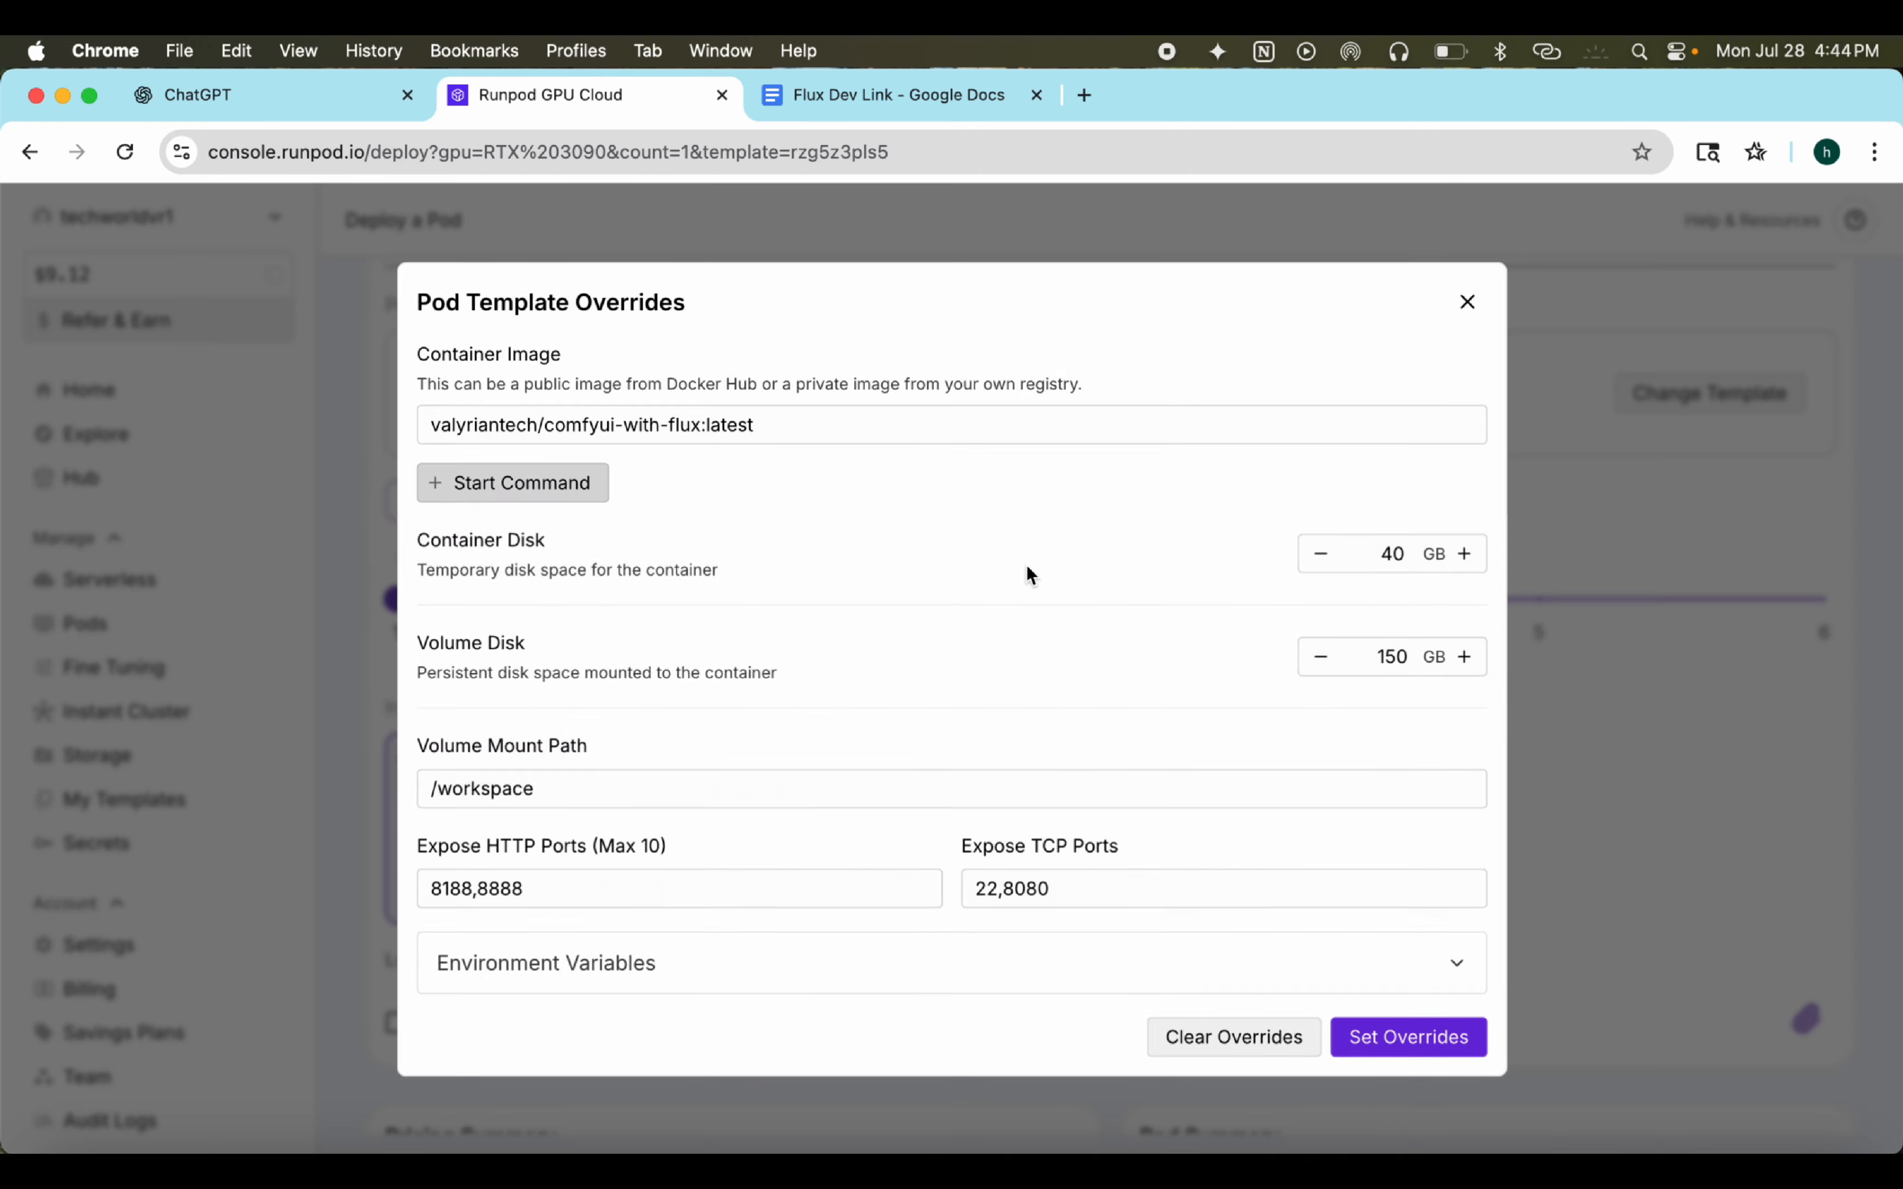
pyautogui.click(1380, 551)
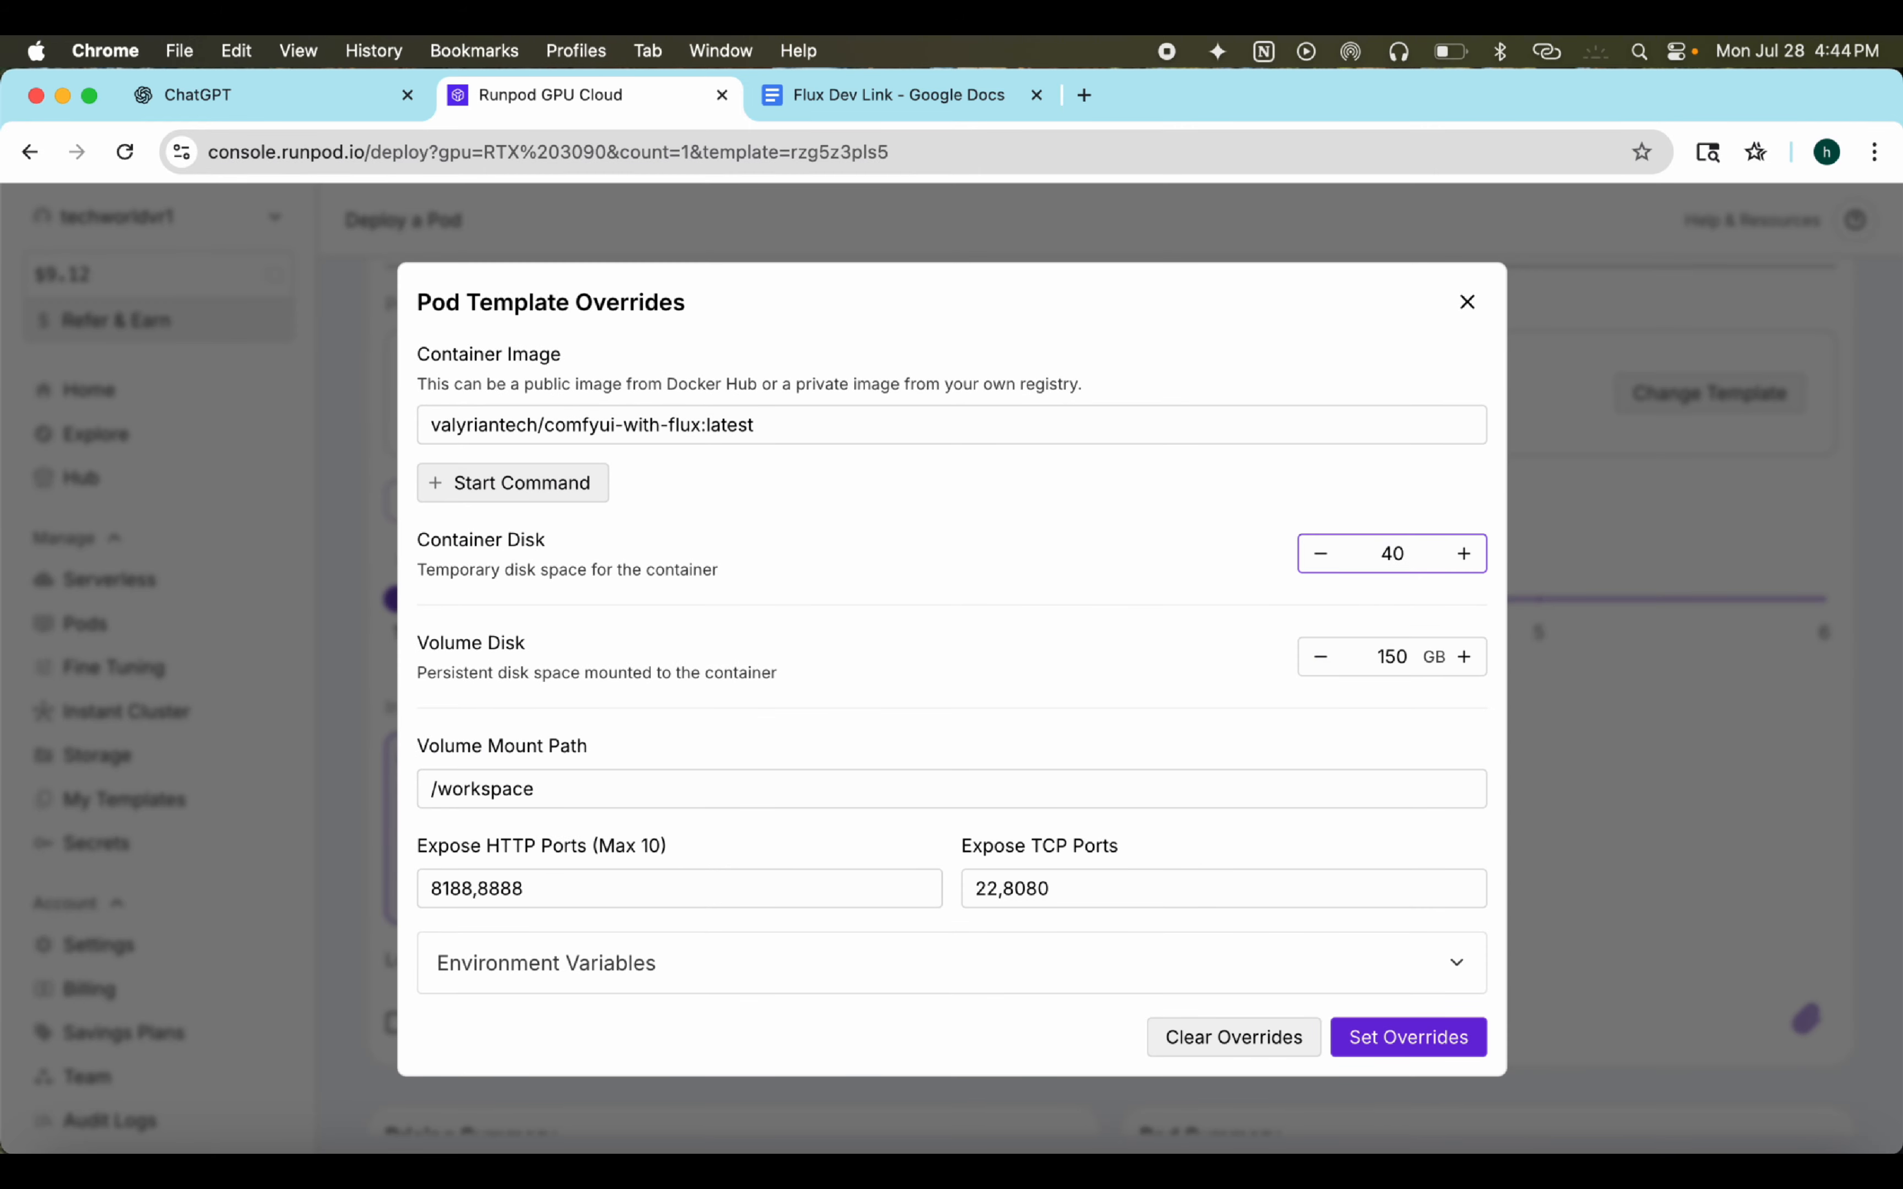
pyautogui.press('BackSpace')
pyautogui.press('BackSpace')
pyautogui.write('12')
pyautogui.press('BackSpace')
pyautogui.write('00')
# Step: Set the volume disk to 250 GB and apply the overrides to the Flux template
pyautogui.press('Tab')
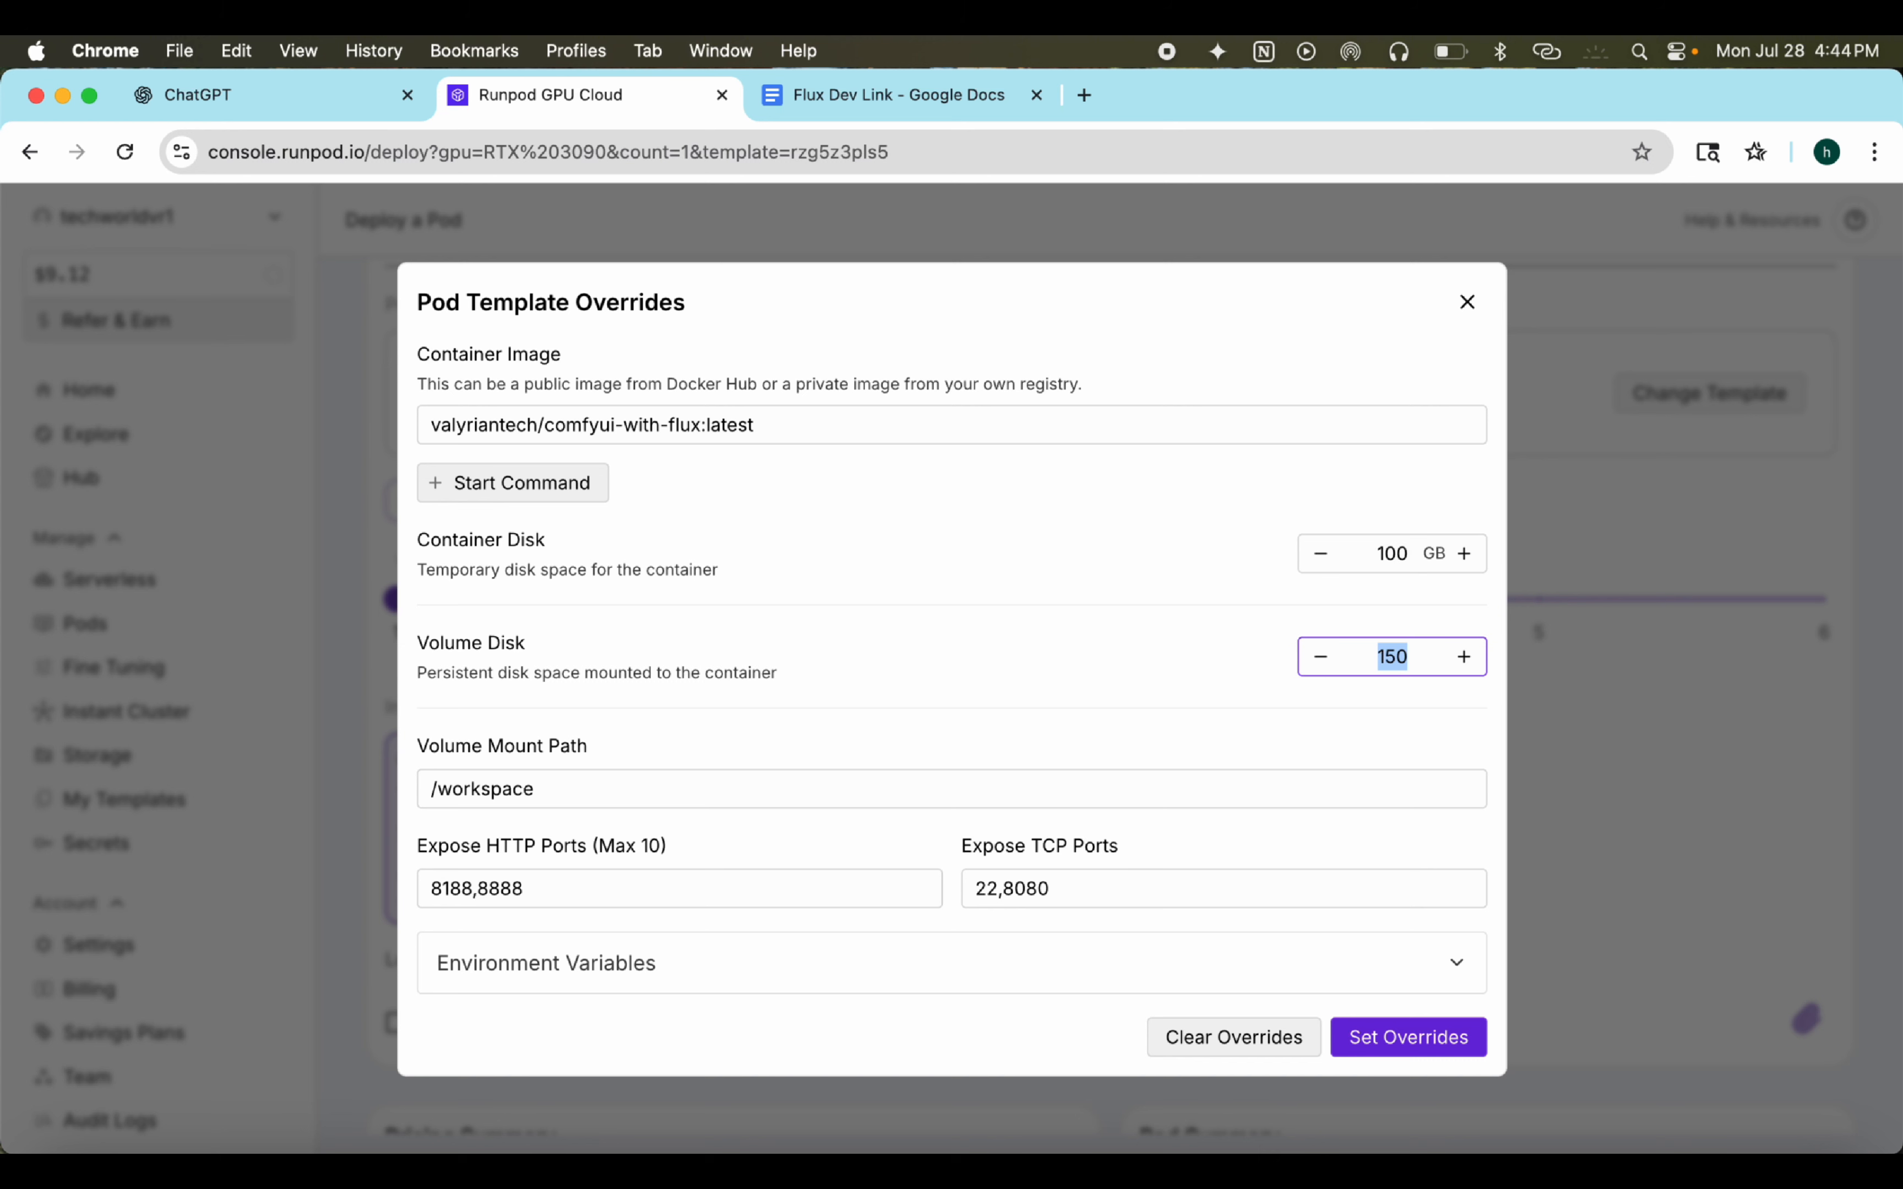
pyautogui.write('250')
pyautogui.click(1099, 613)
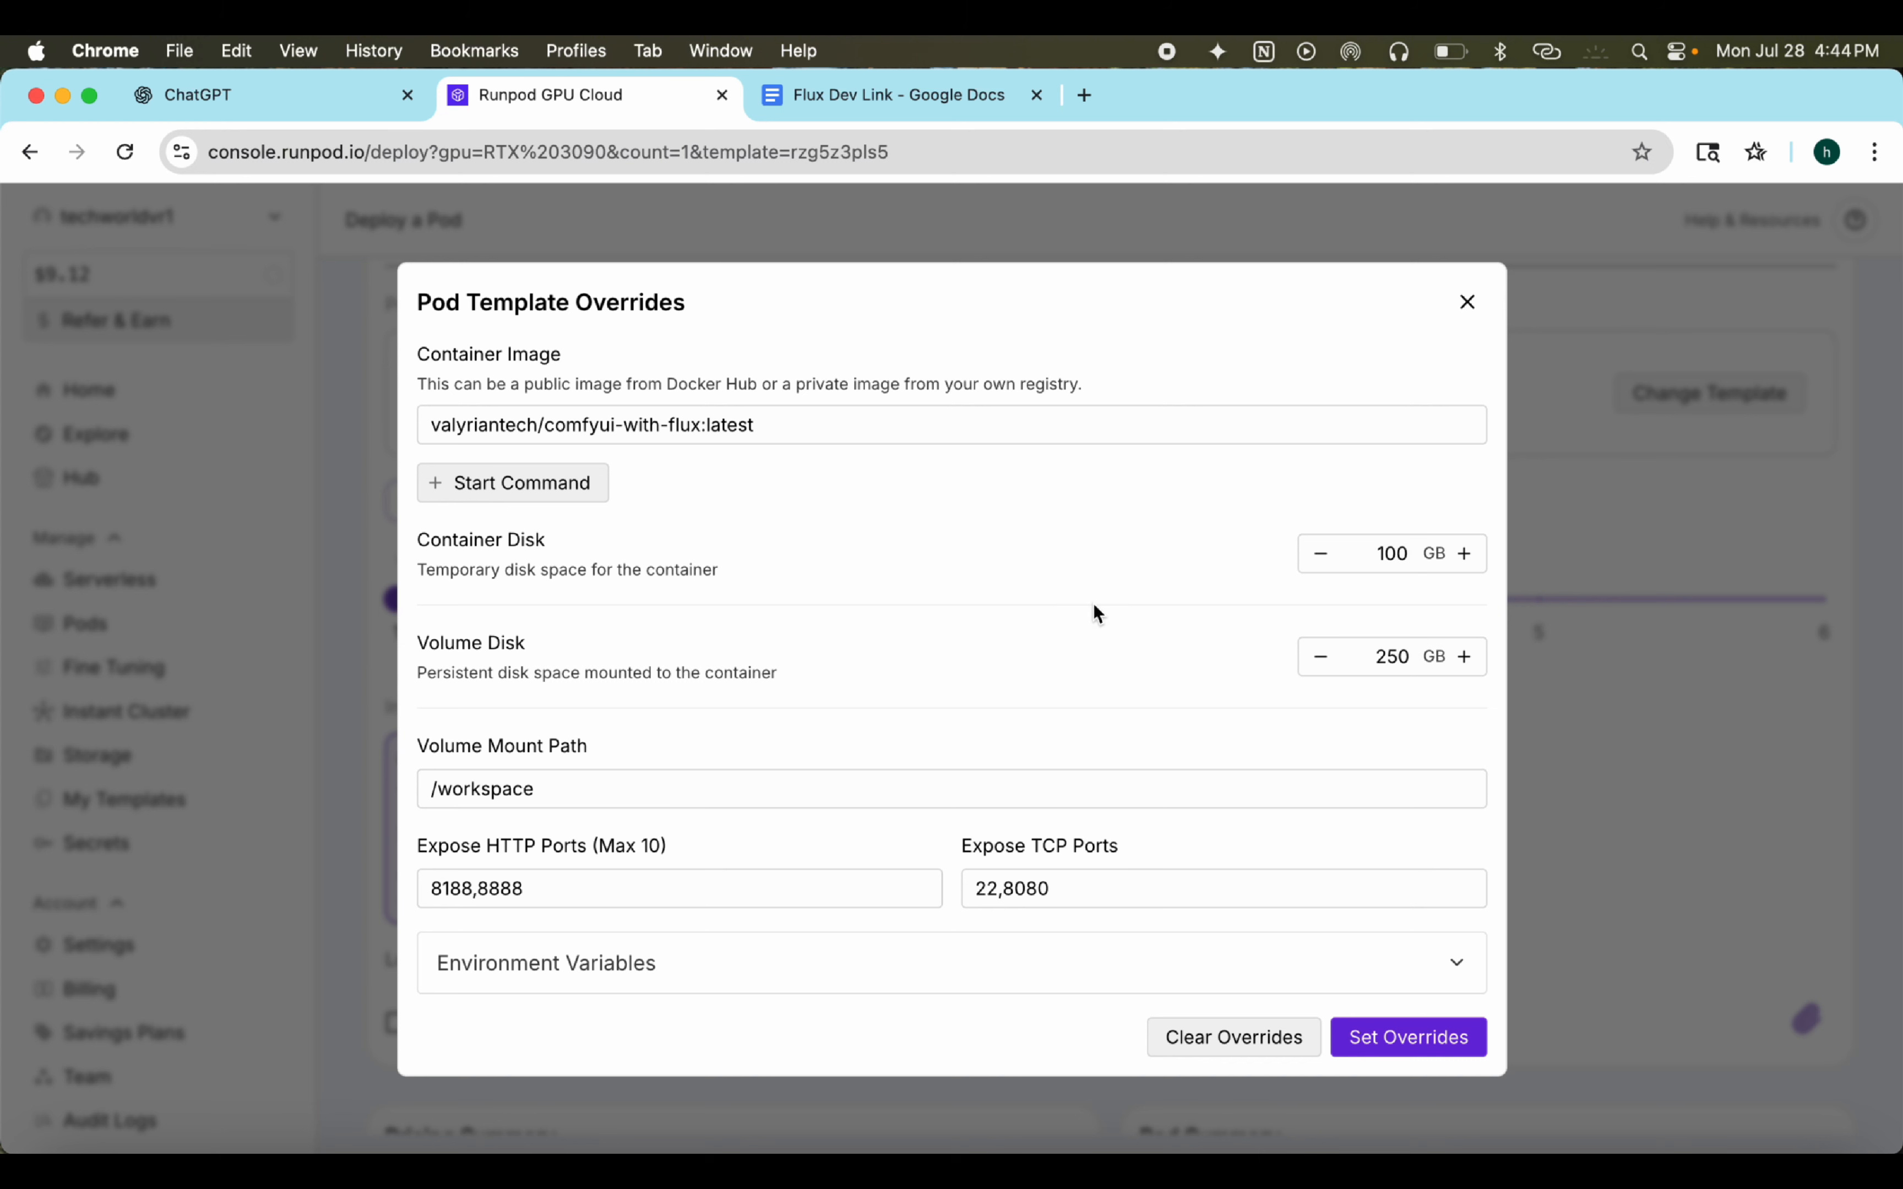
pyautogui.click(1403, 1037)
# Step: Deploy the RTX 3090 pod on demand with the ComfyUI with Flux.1 dev one-click template
pyautogui.scroll(-3, 826, 920)
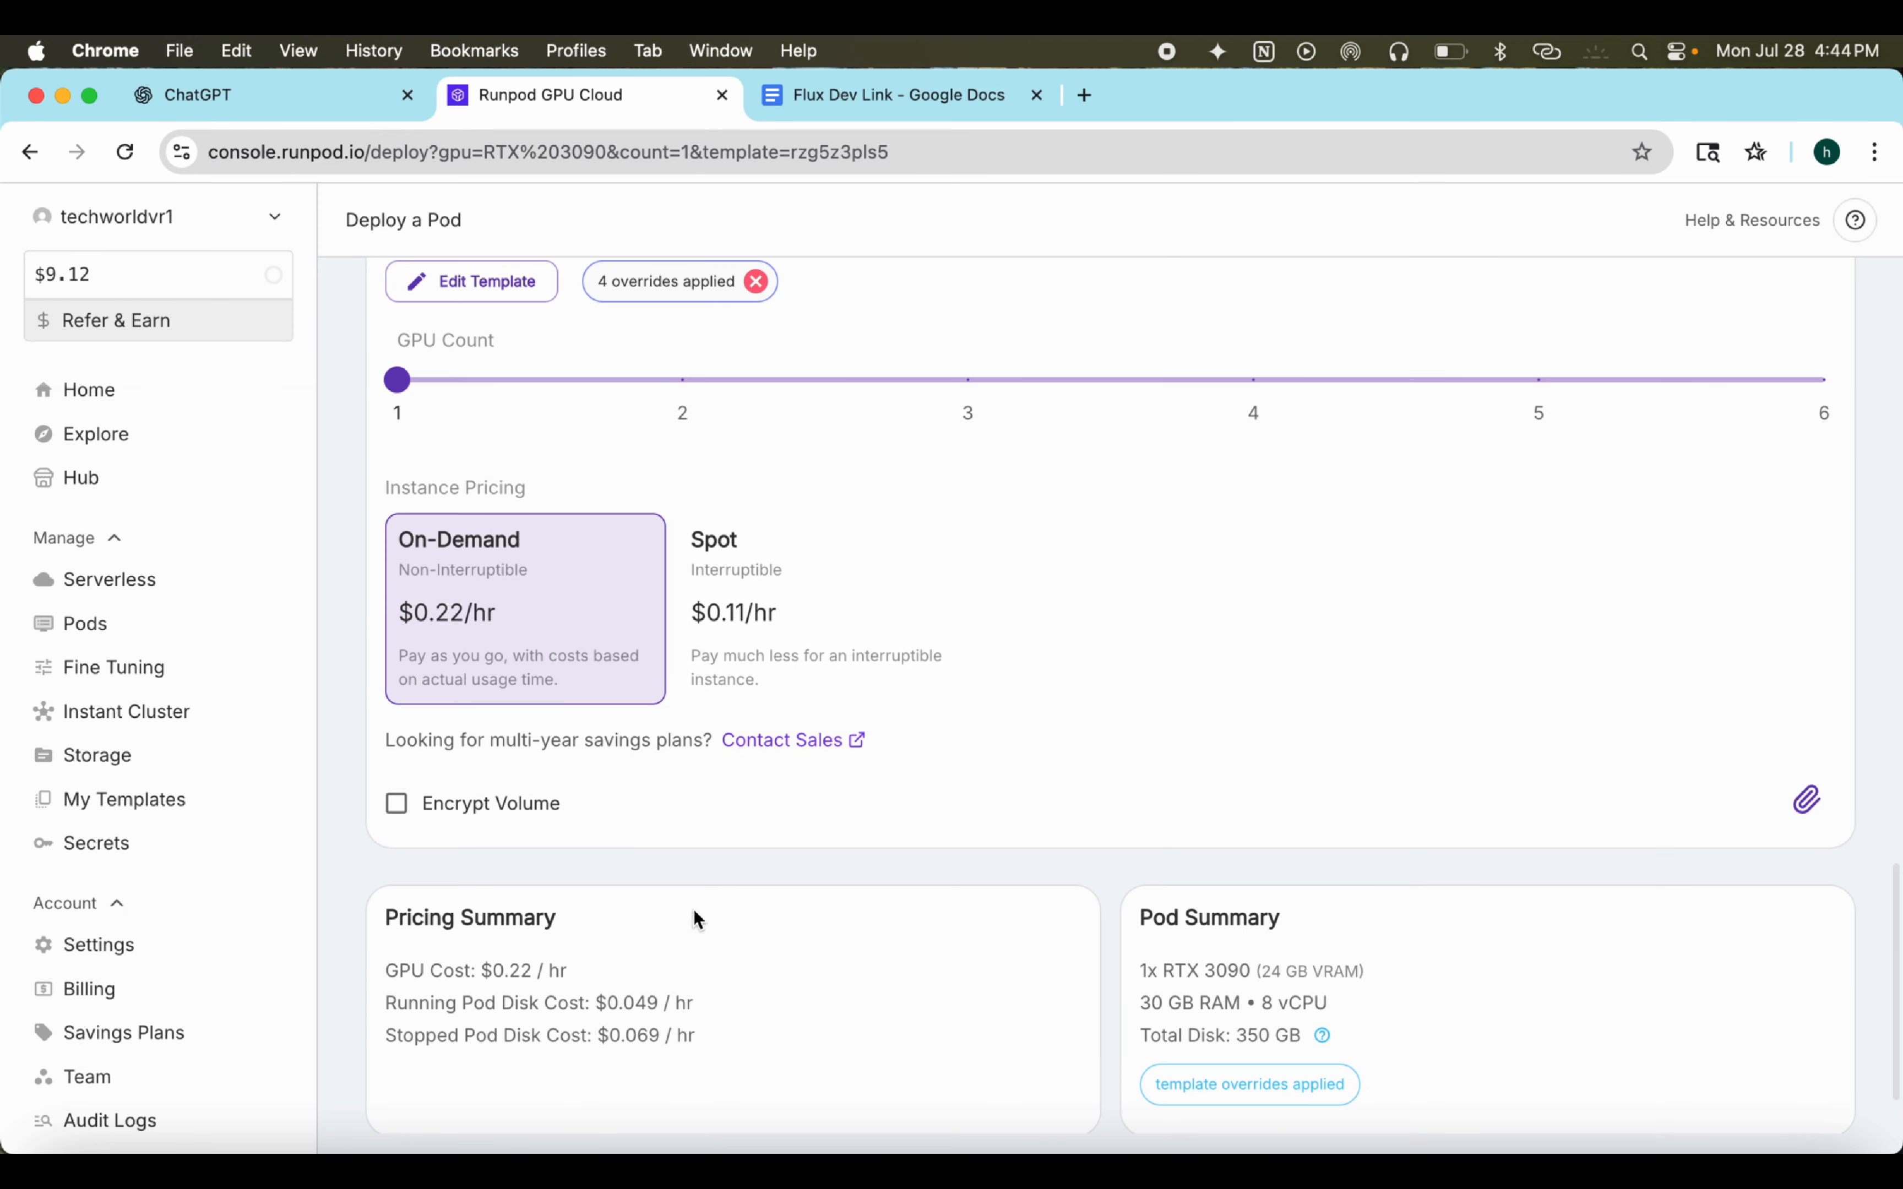
pyautogui.scroll(-2, 833, 897)
pyautogui.click(1115, 1086)
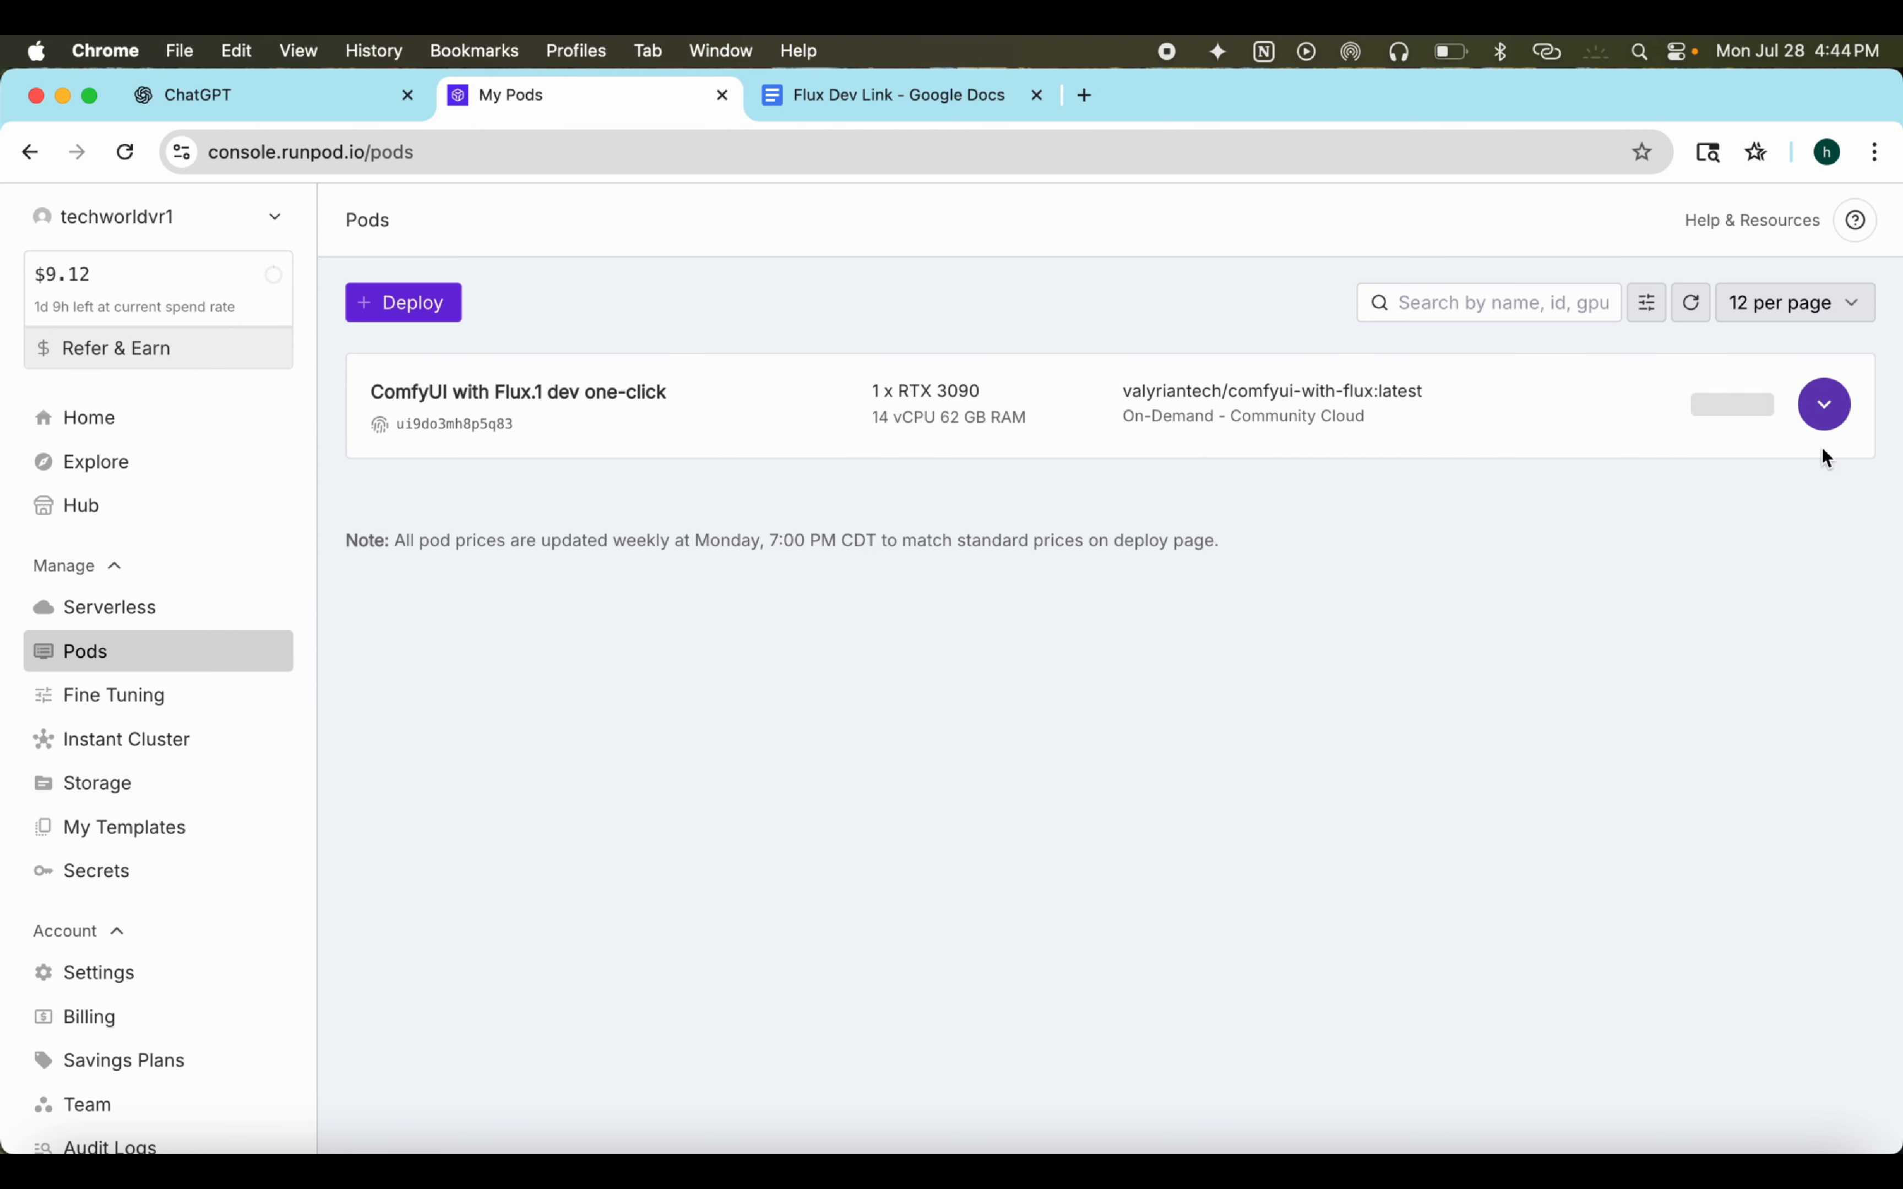
# Step: Expand the ComfyUI with Flux.1 dev pod and read through its image download log
pyautogui.moveTo(607, 392); pyautogui.dragTo(731, 388)
pyautogui.click(765, 389)
pyautogui.click(1826, 405)
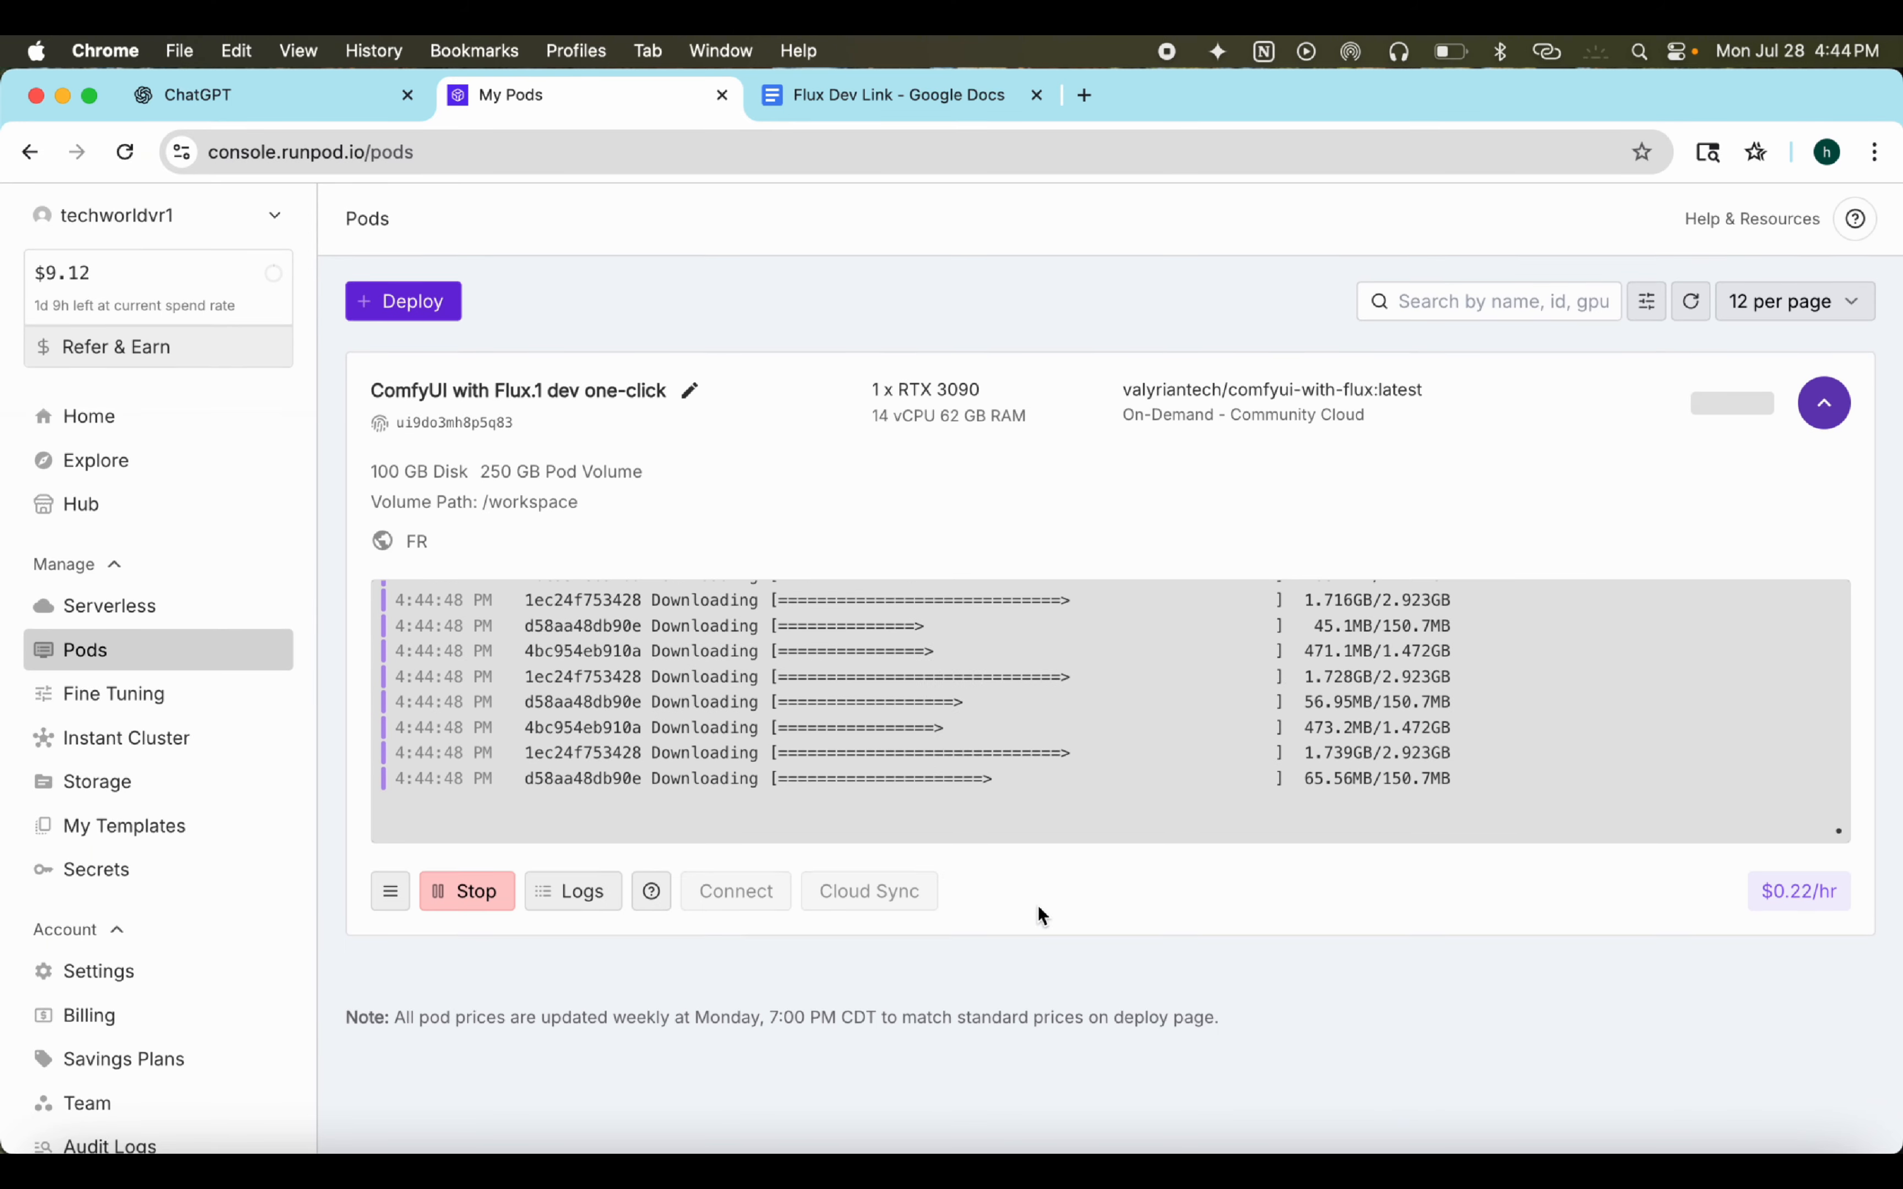
pyautogui.scroll(2, 1120, 745)
pyautogui.scroll(-2, 1120, 745)
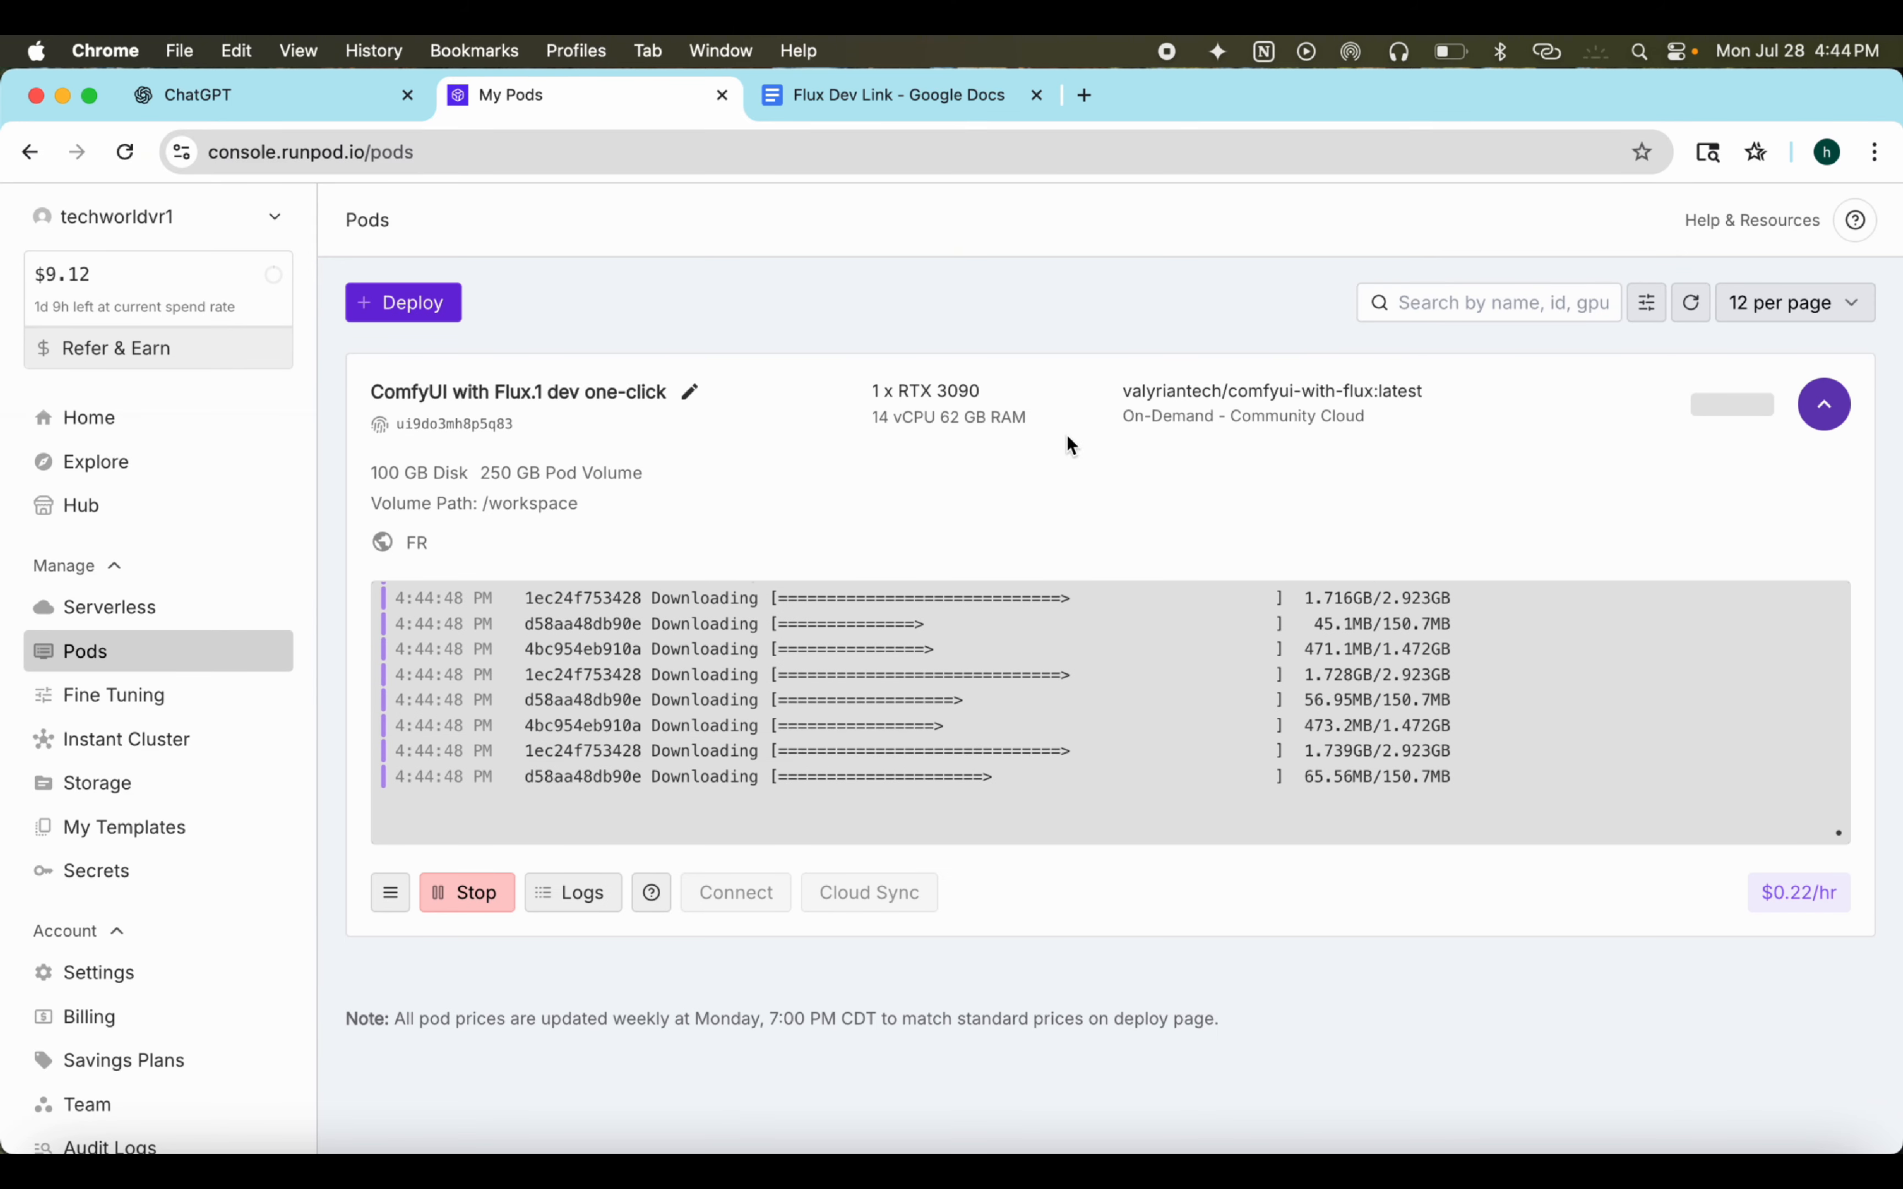
pyautogui.scroll(2, 872, 659)
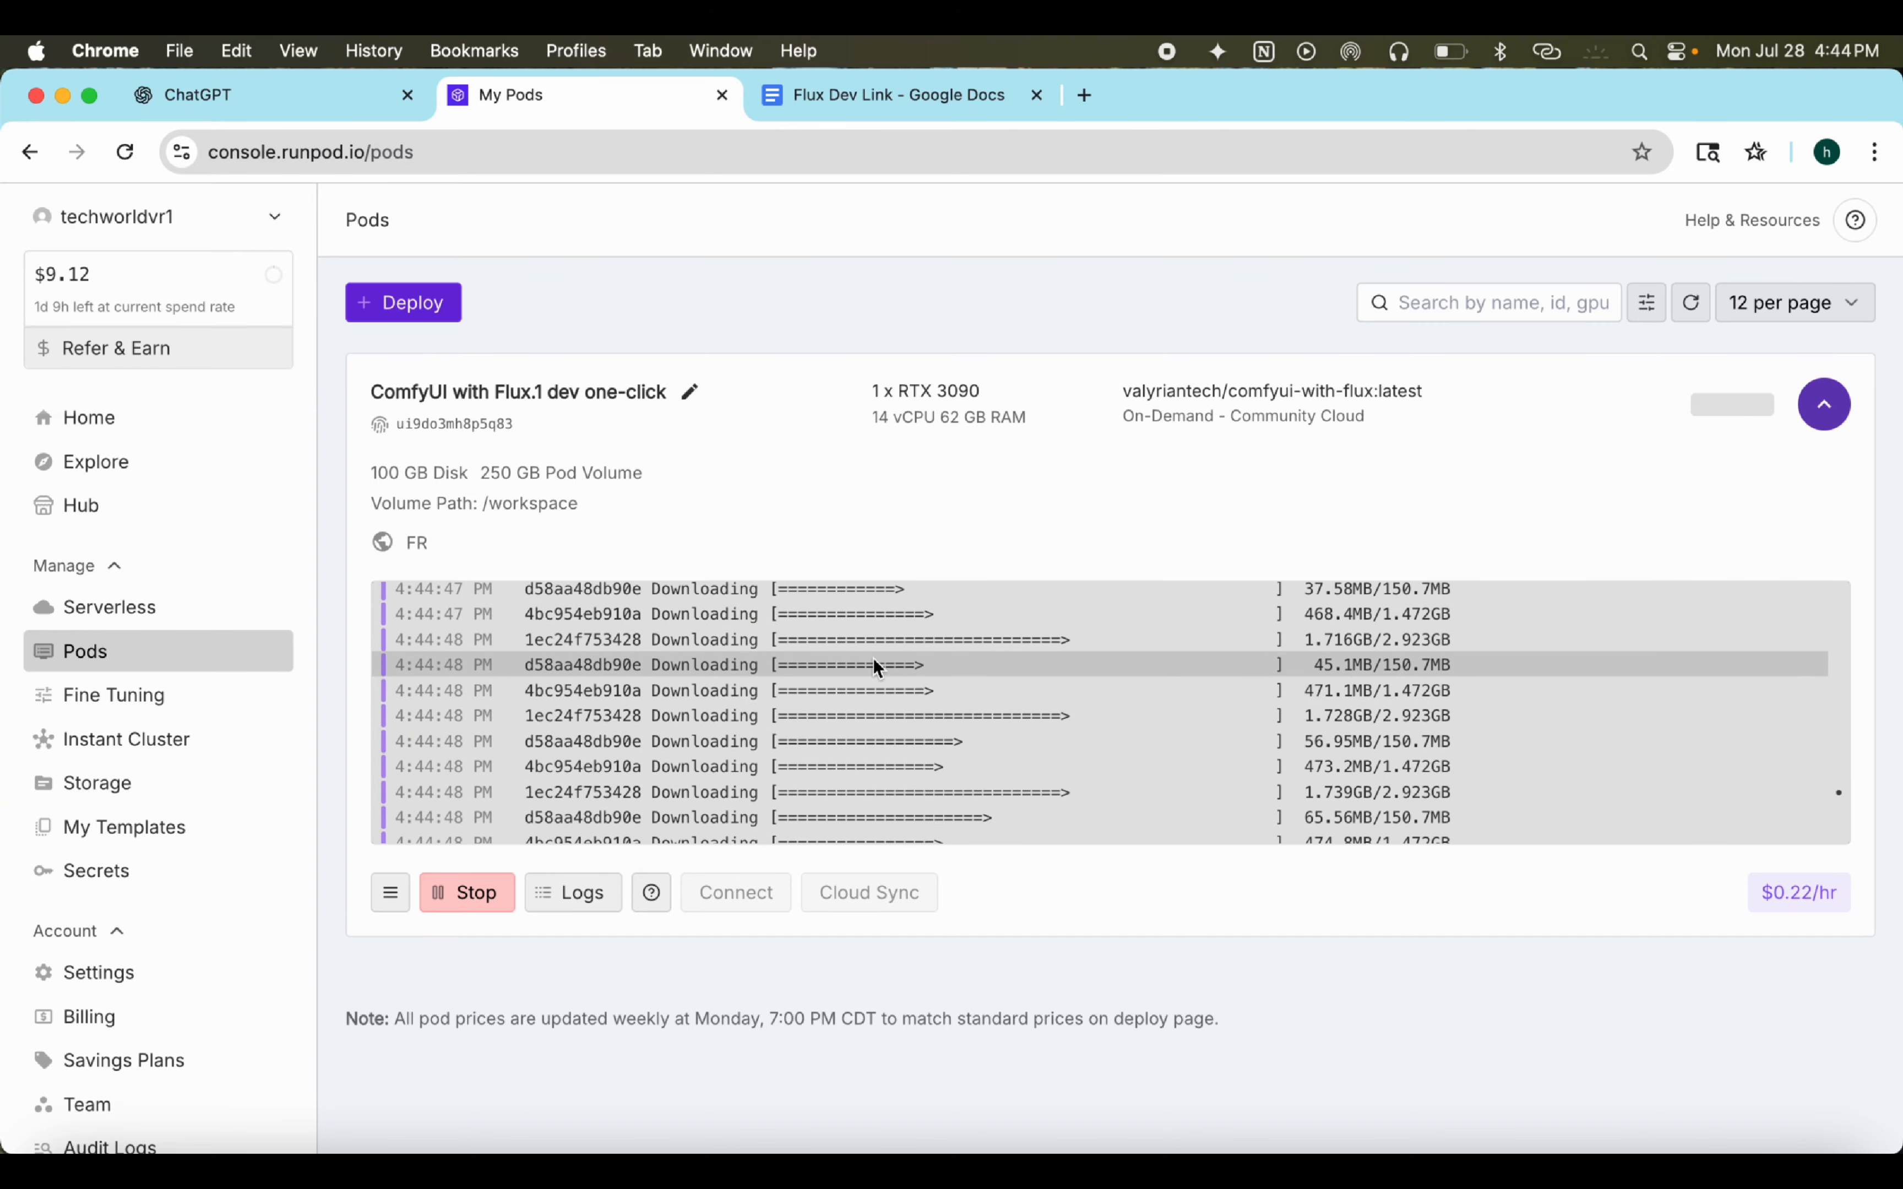
pyautogui.scroll(10, 873, 659)
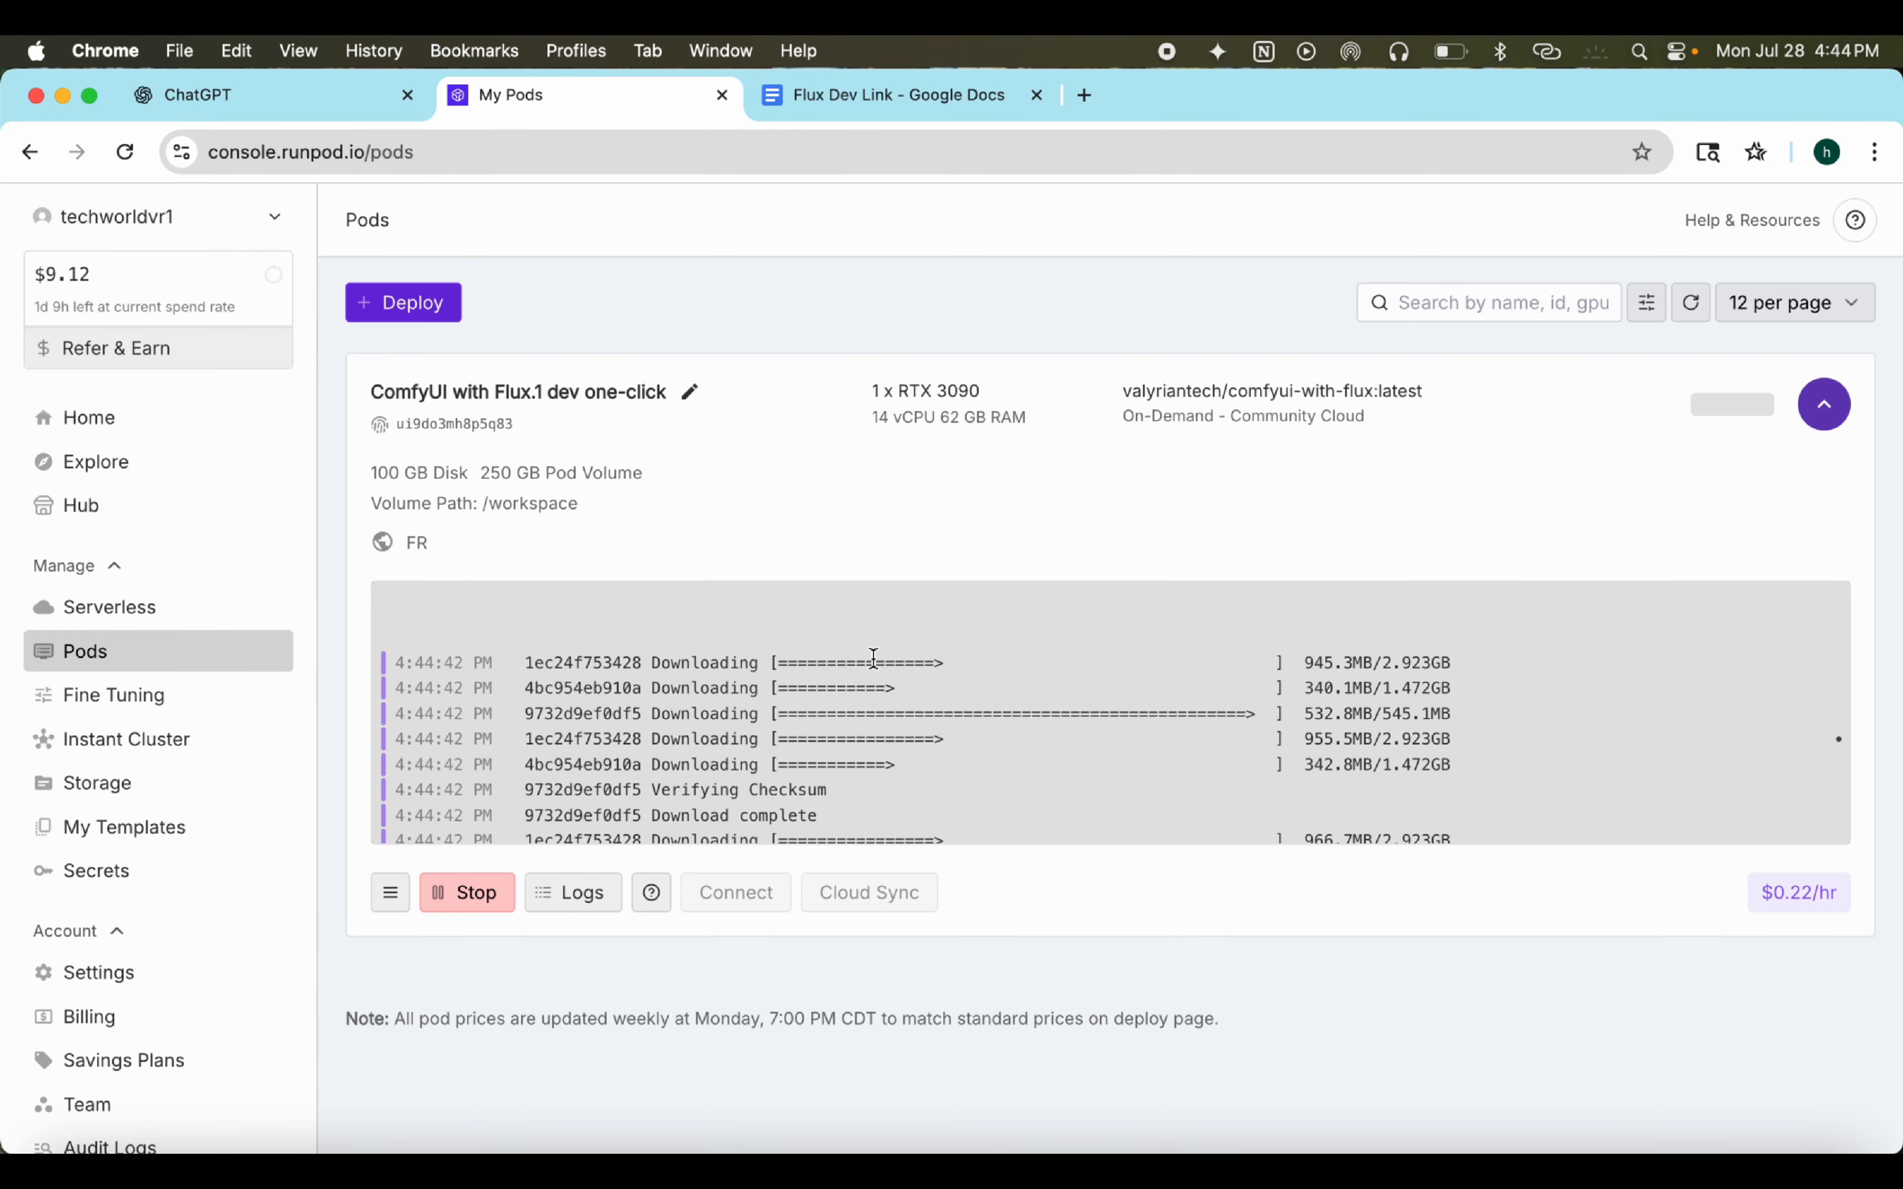
pyautogui.scroll(20, 873, 659)
pyautogui.scroll(-20, 873, 660)
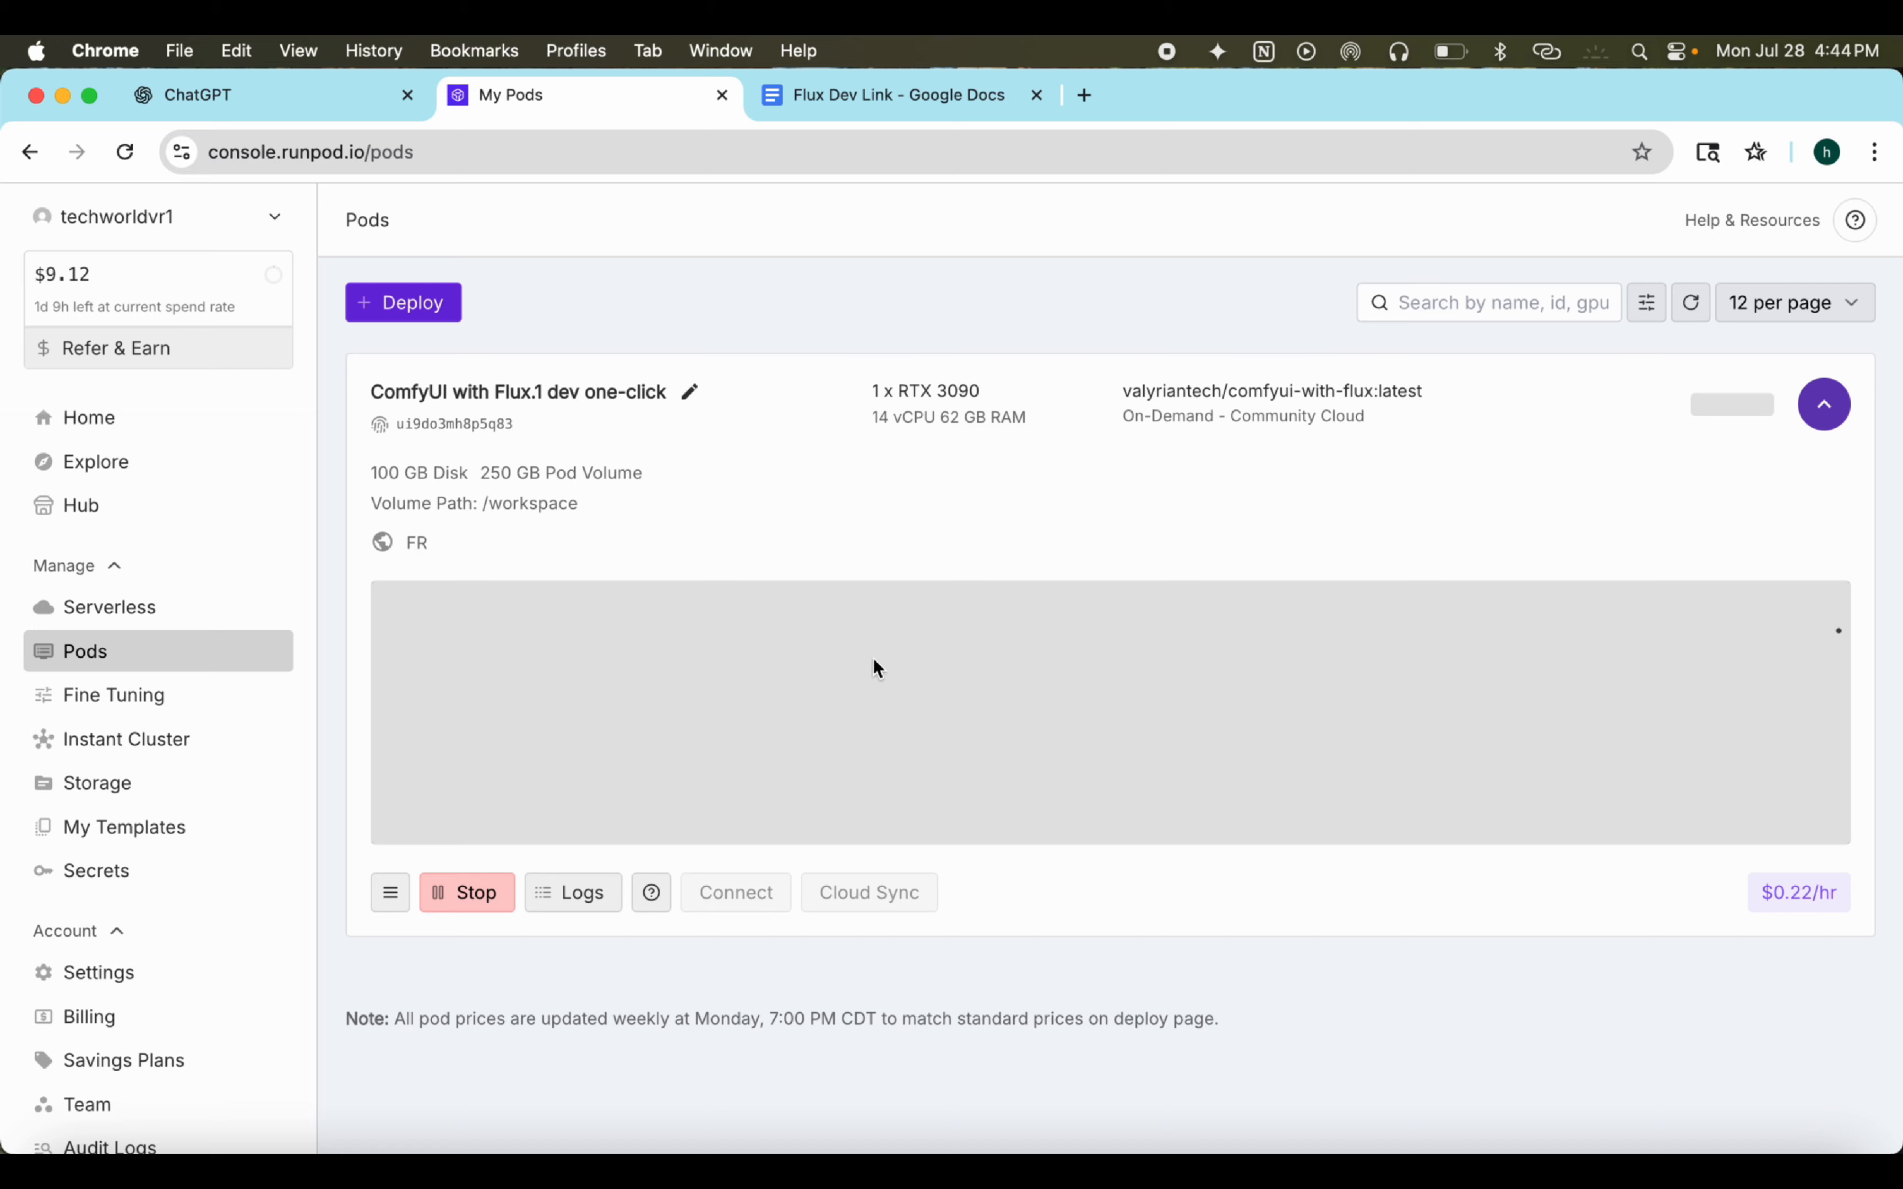
pyautogui.scroll(-20, 873, 659)
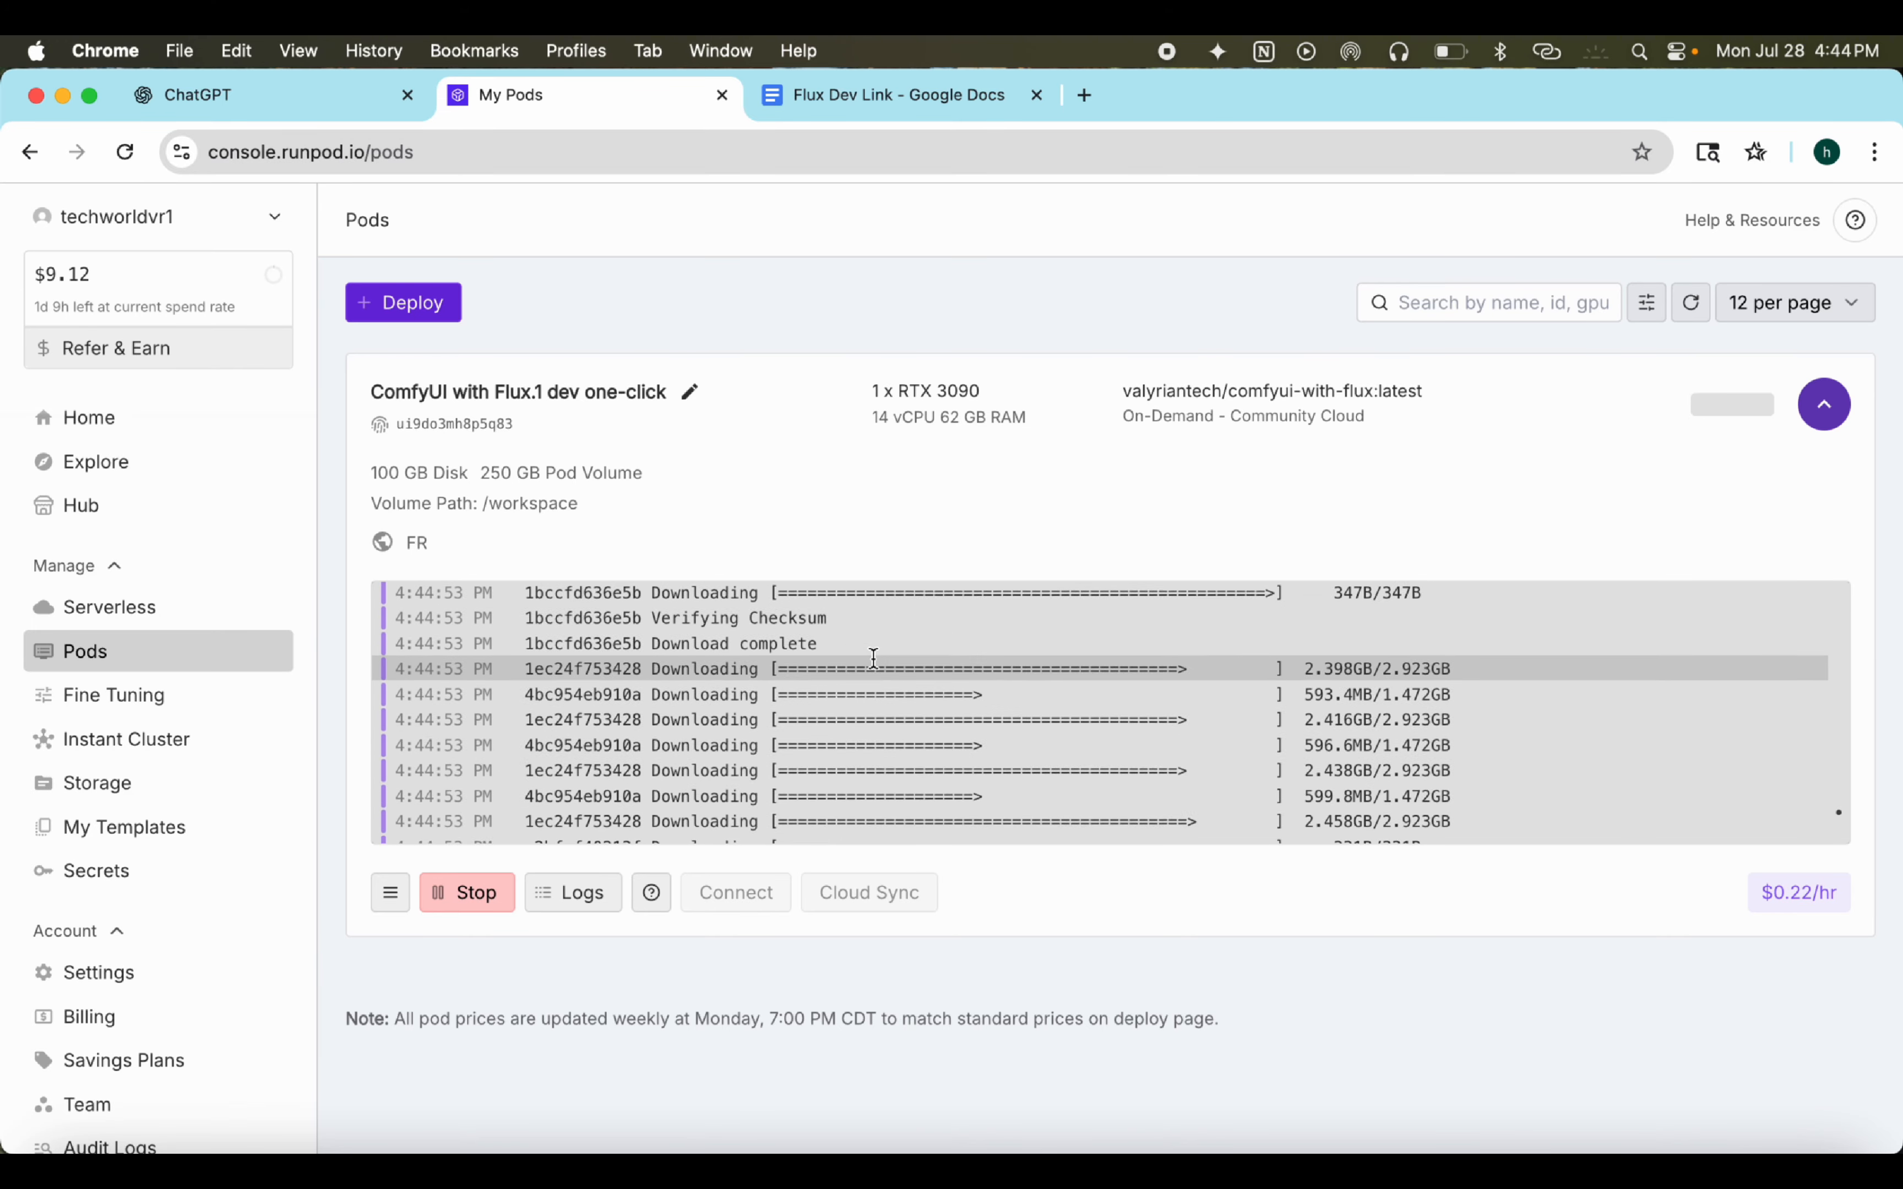
pyautogui.scroll(-10, 873, 659)
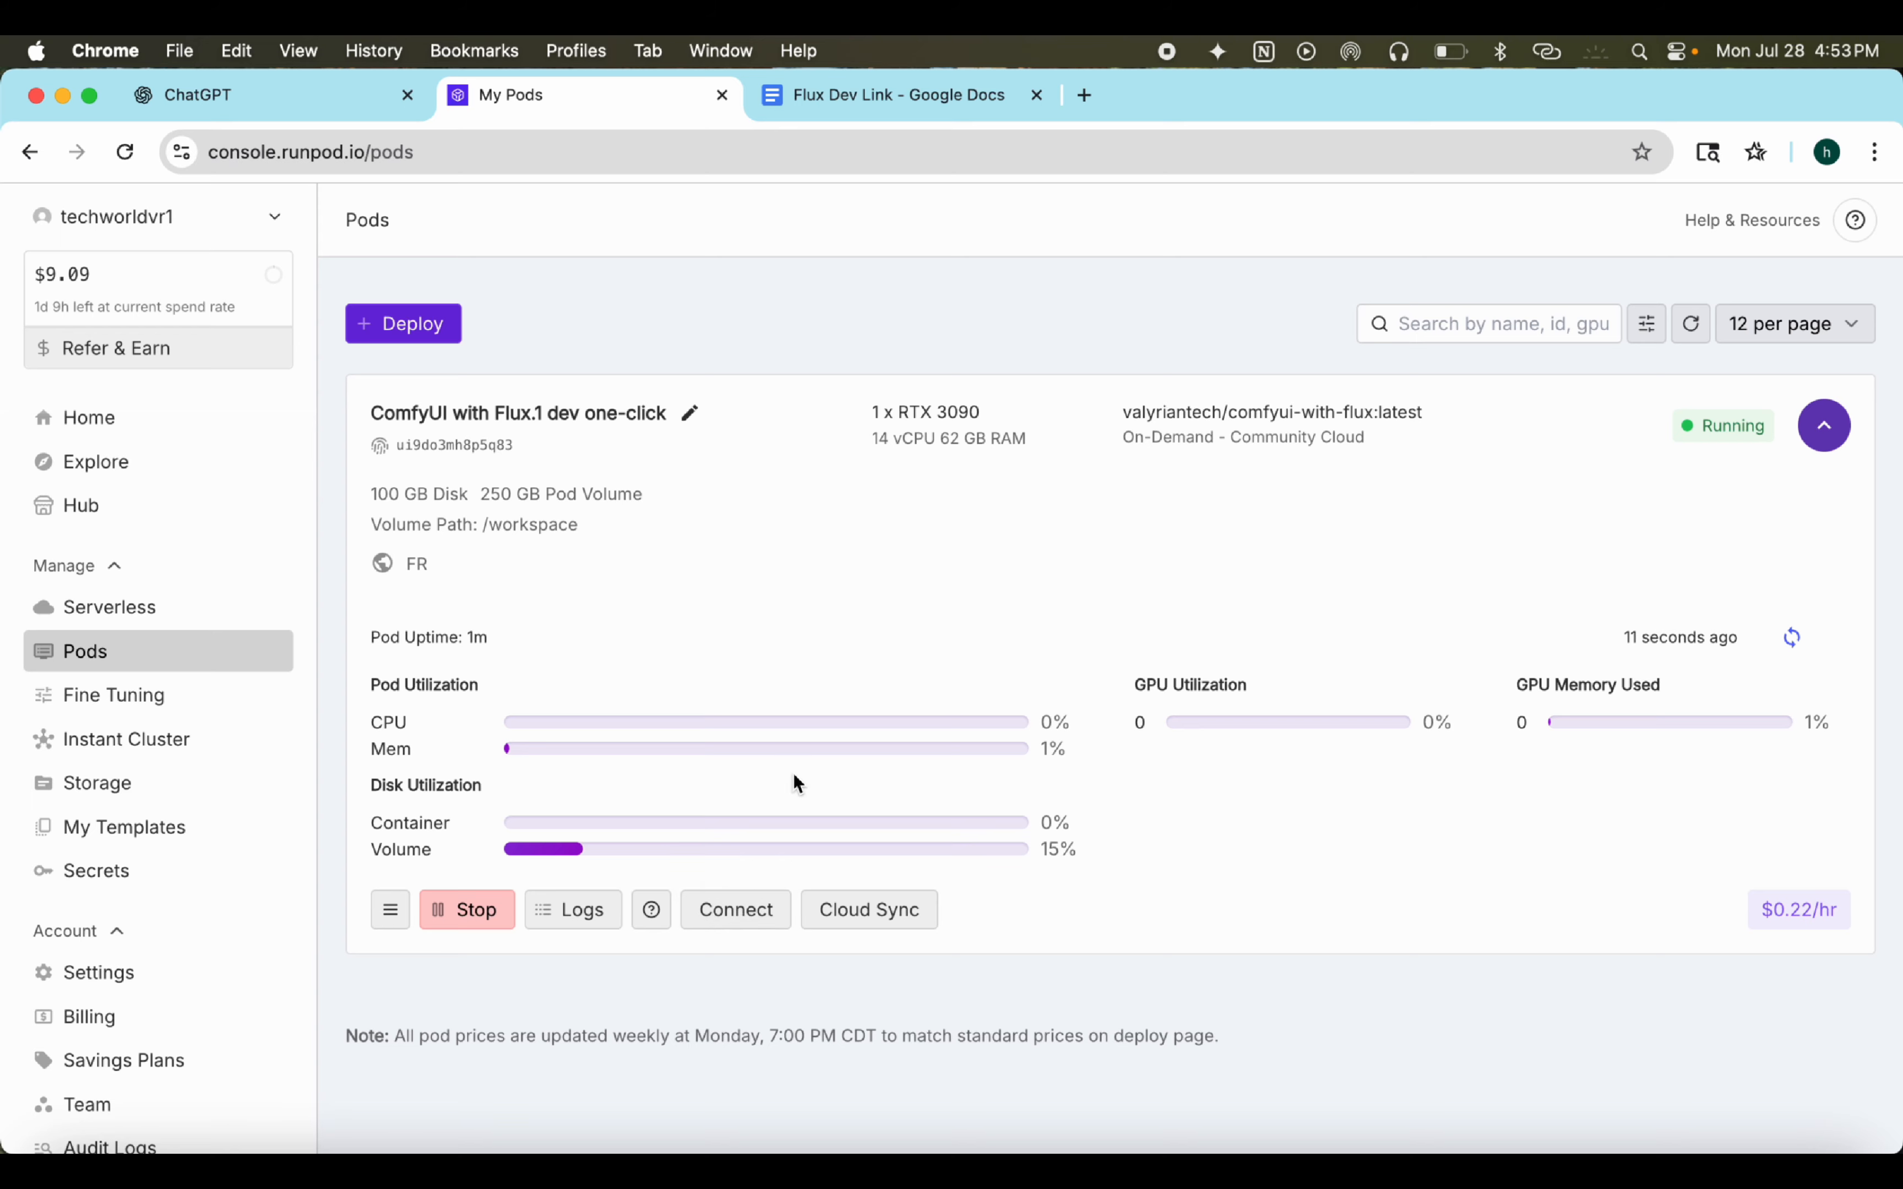
# Step: Start the pod's web terminal from its connection options and open the HTTP services on ports 8188 and 8888
pyautogui.click(737, 916)
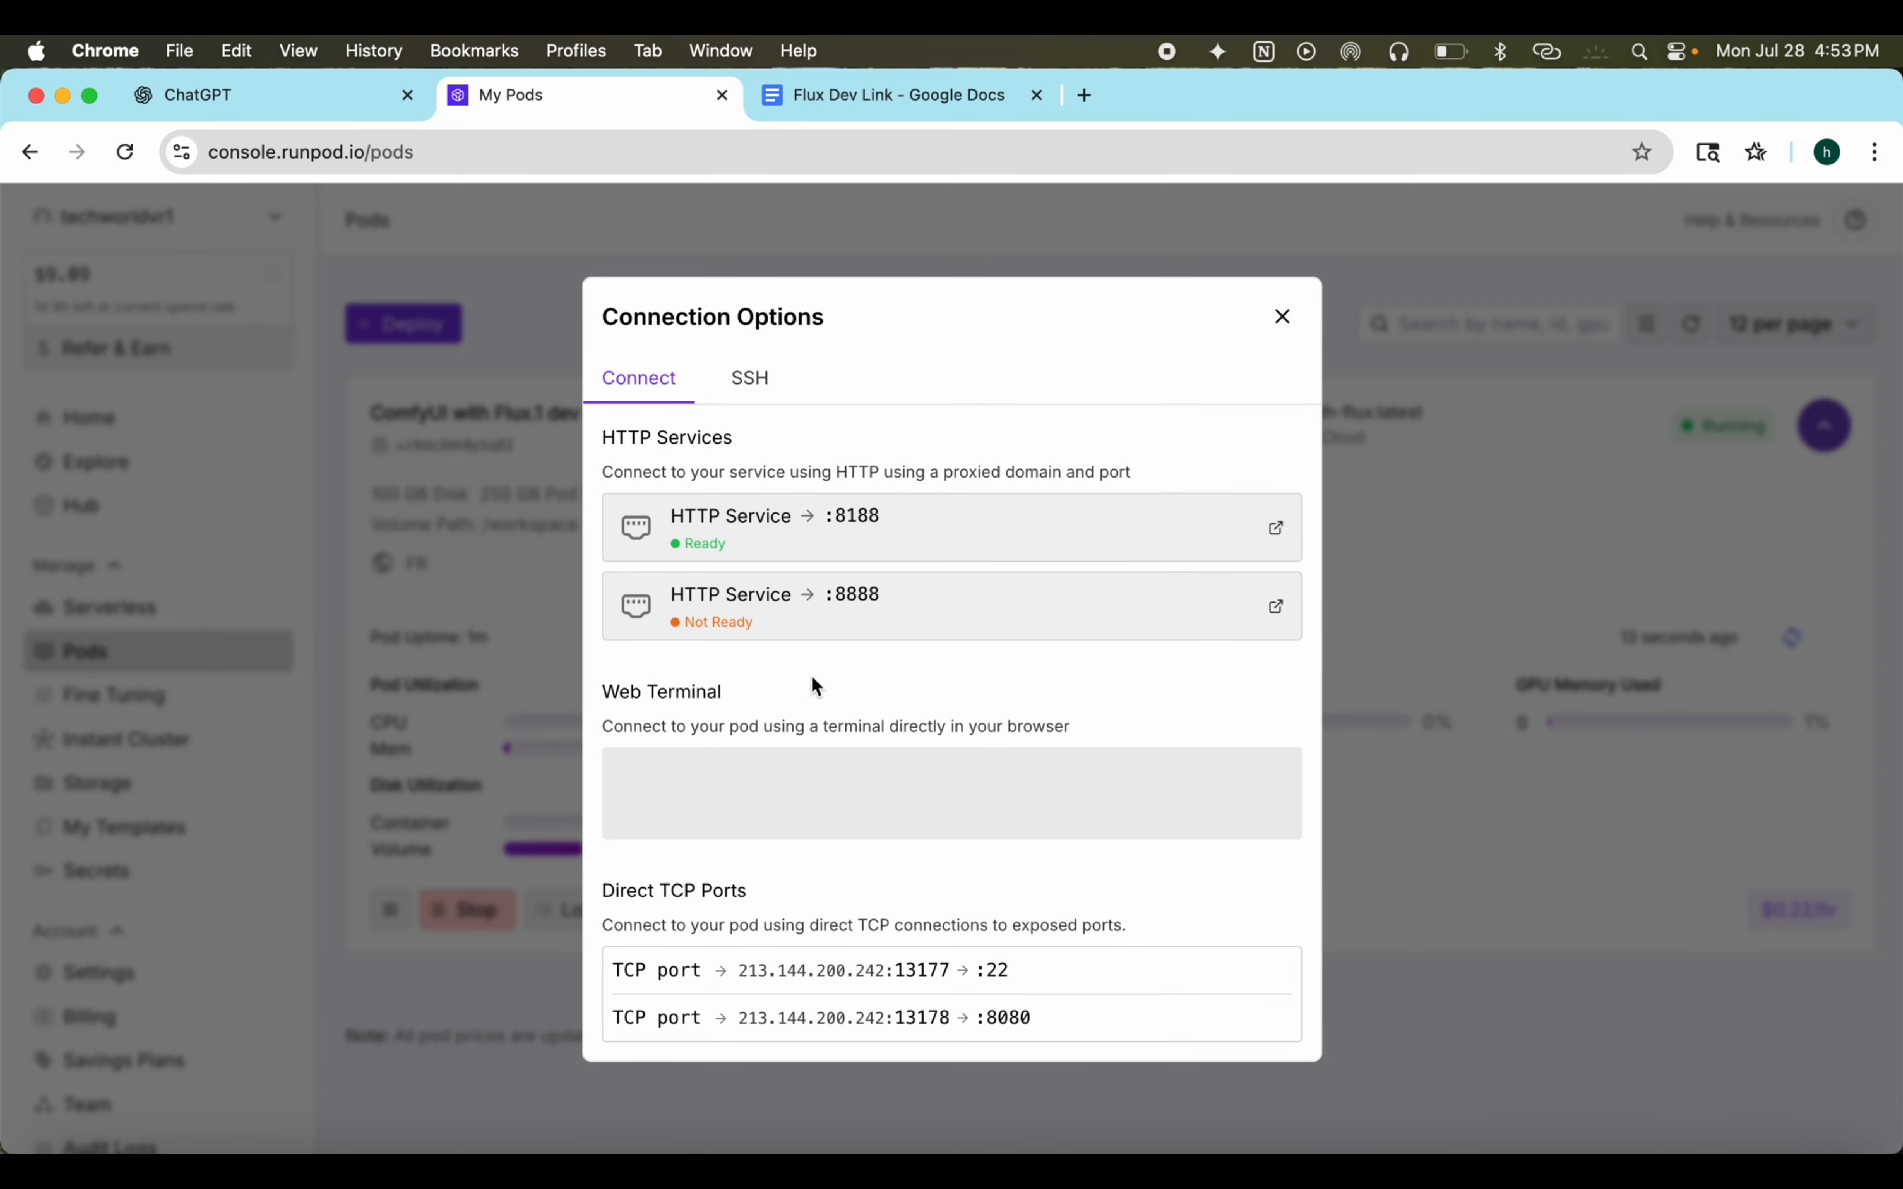
pyautogui.click(1249, 791)
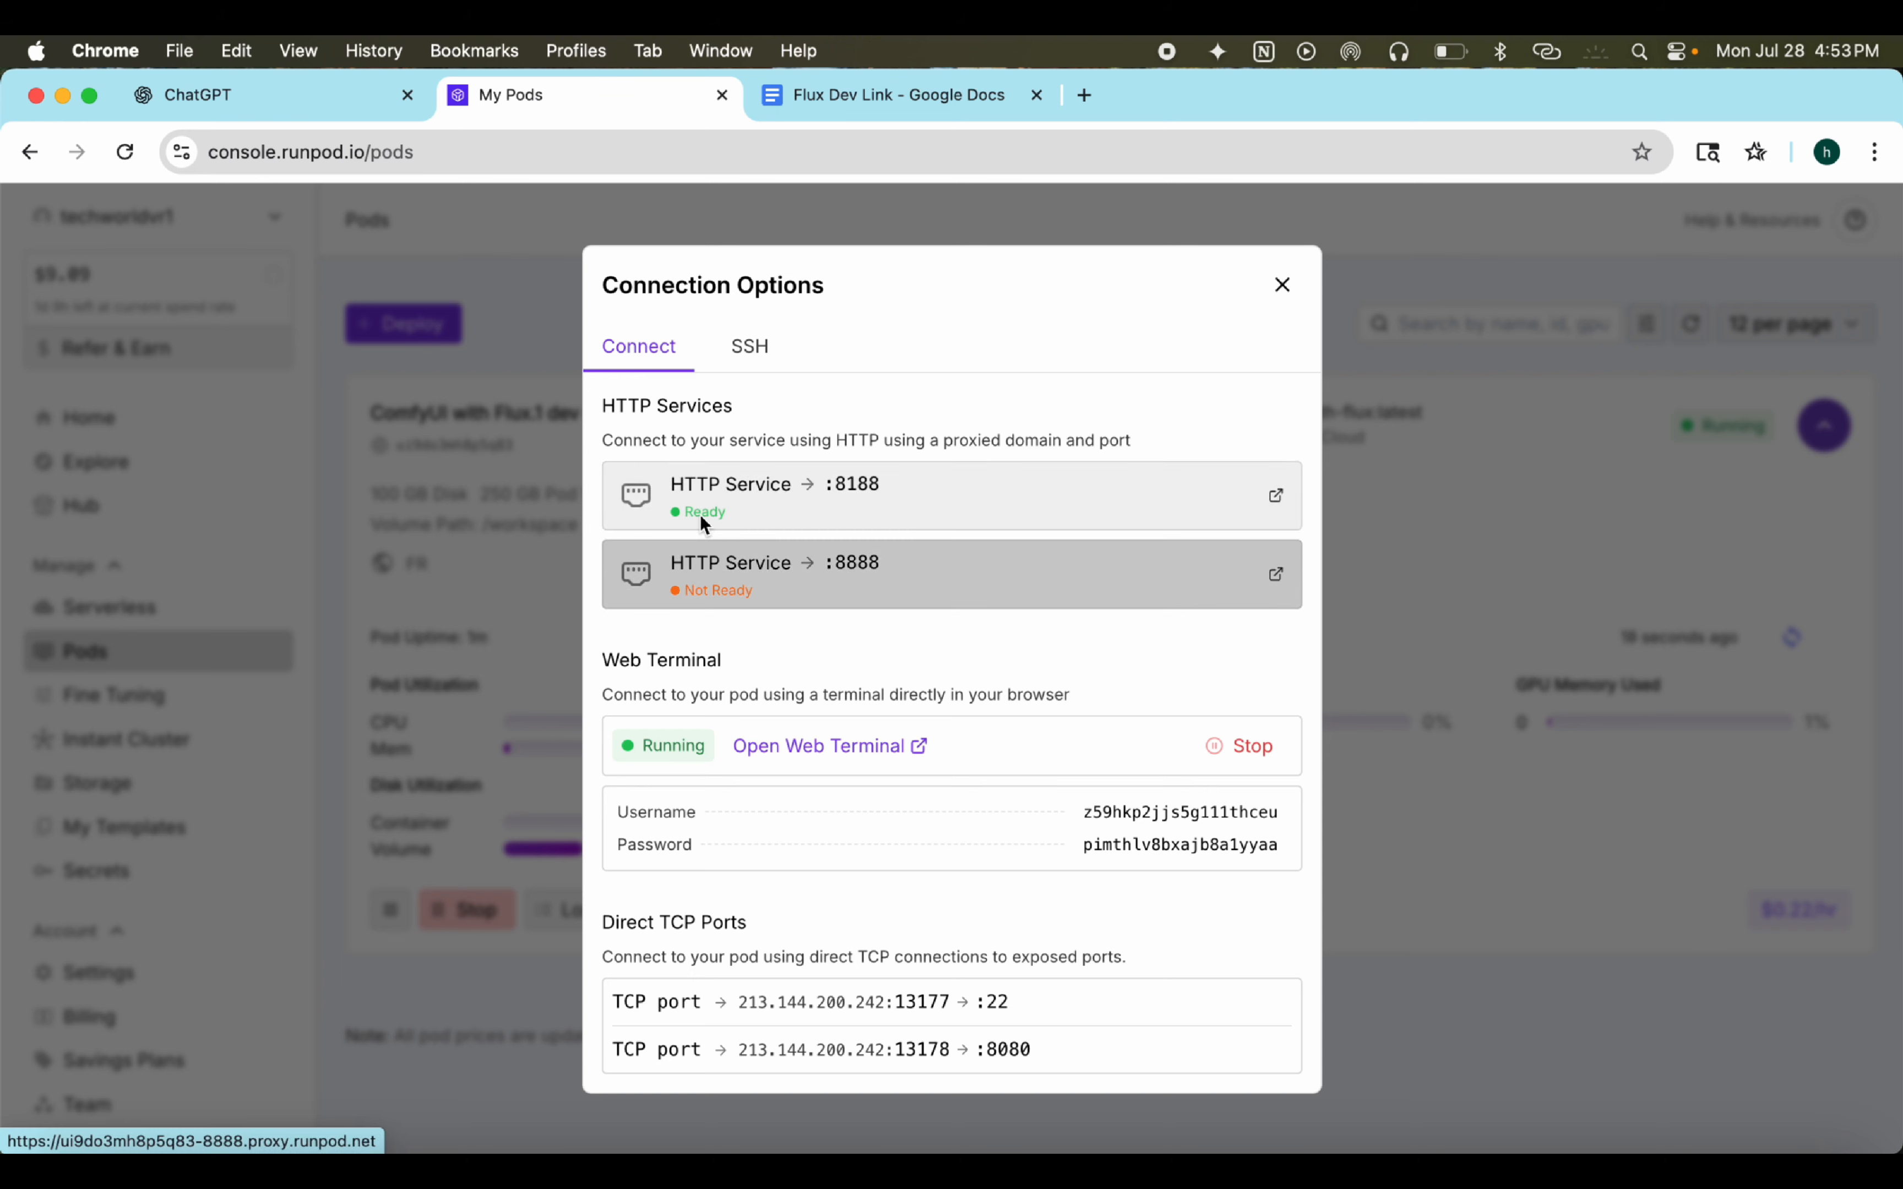
pyautogui.click(738, 513)
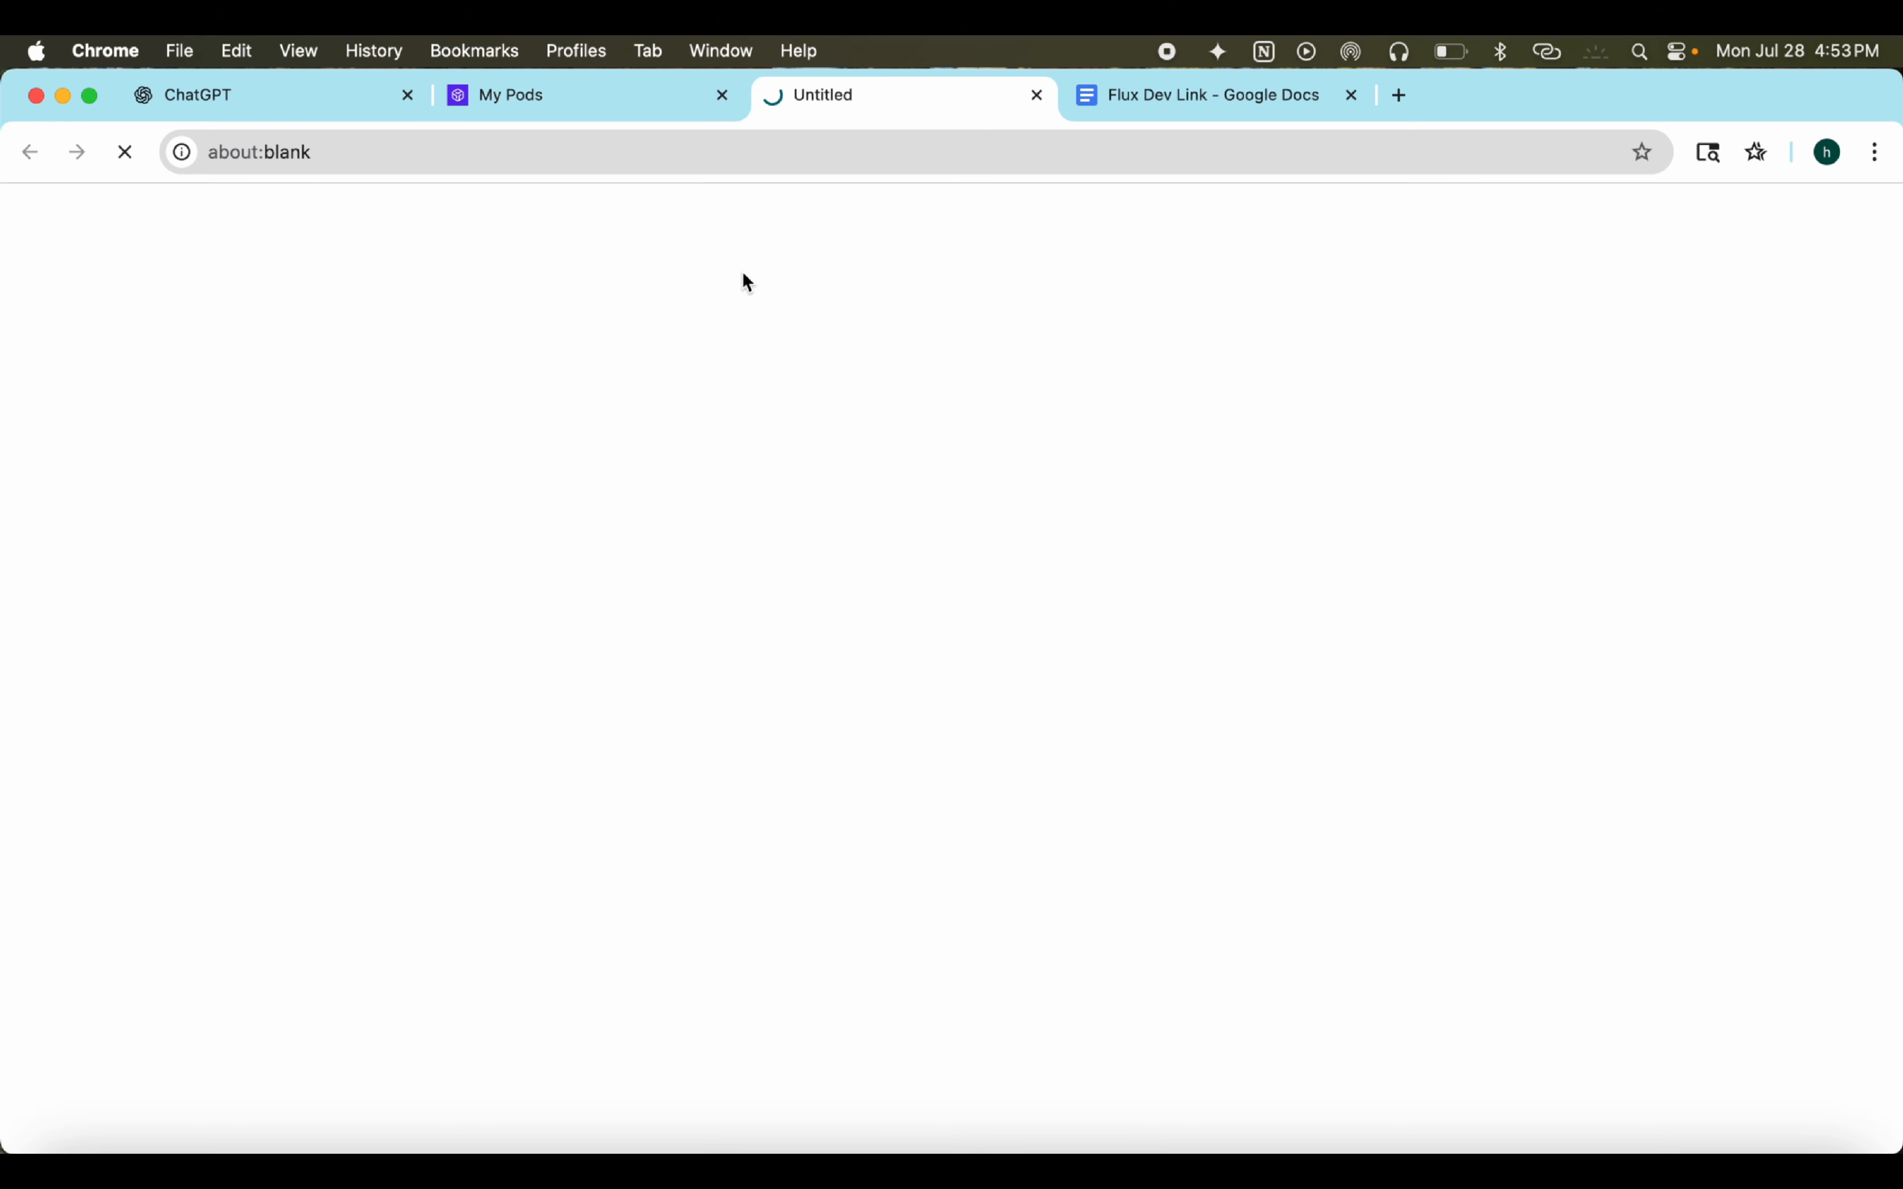
pyautogui.click(647, 112)
pyautogui.click(694, 557)
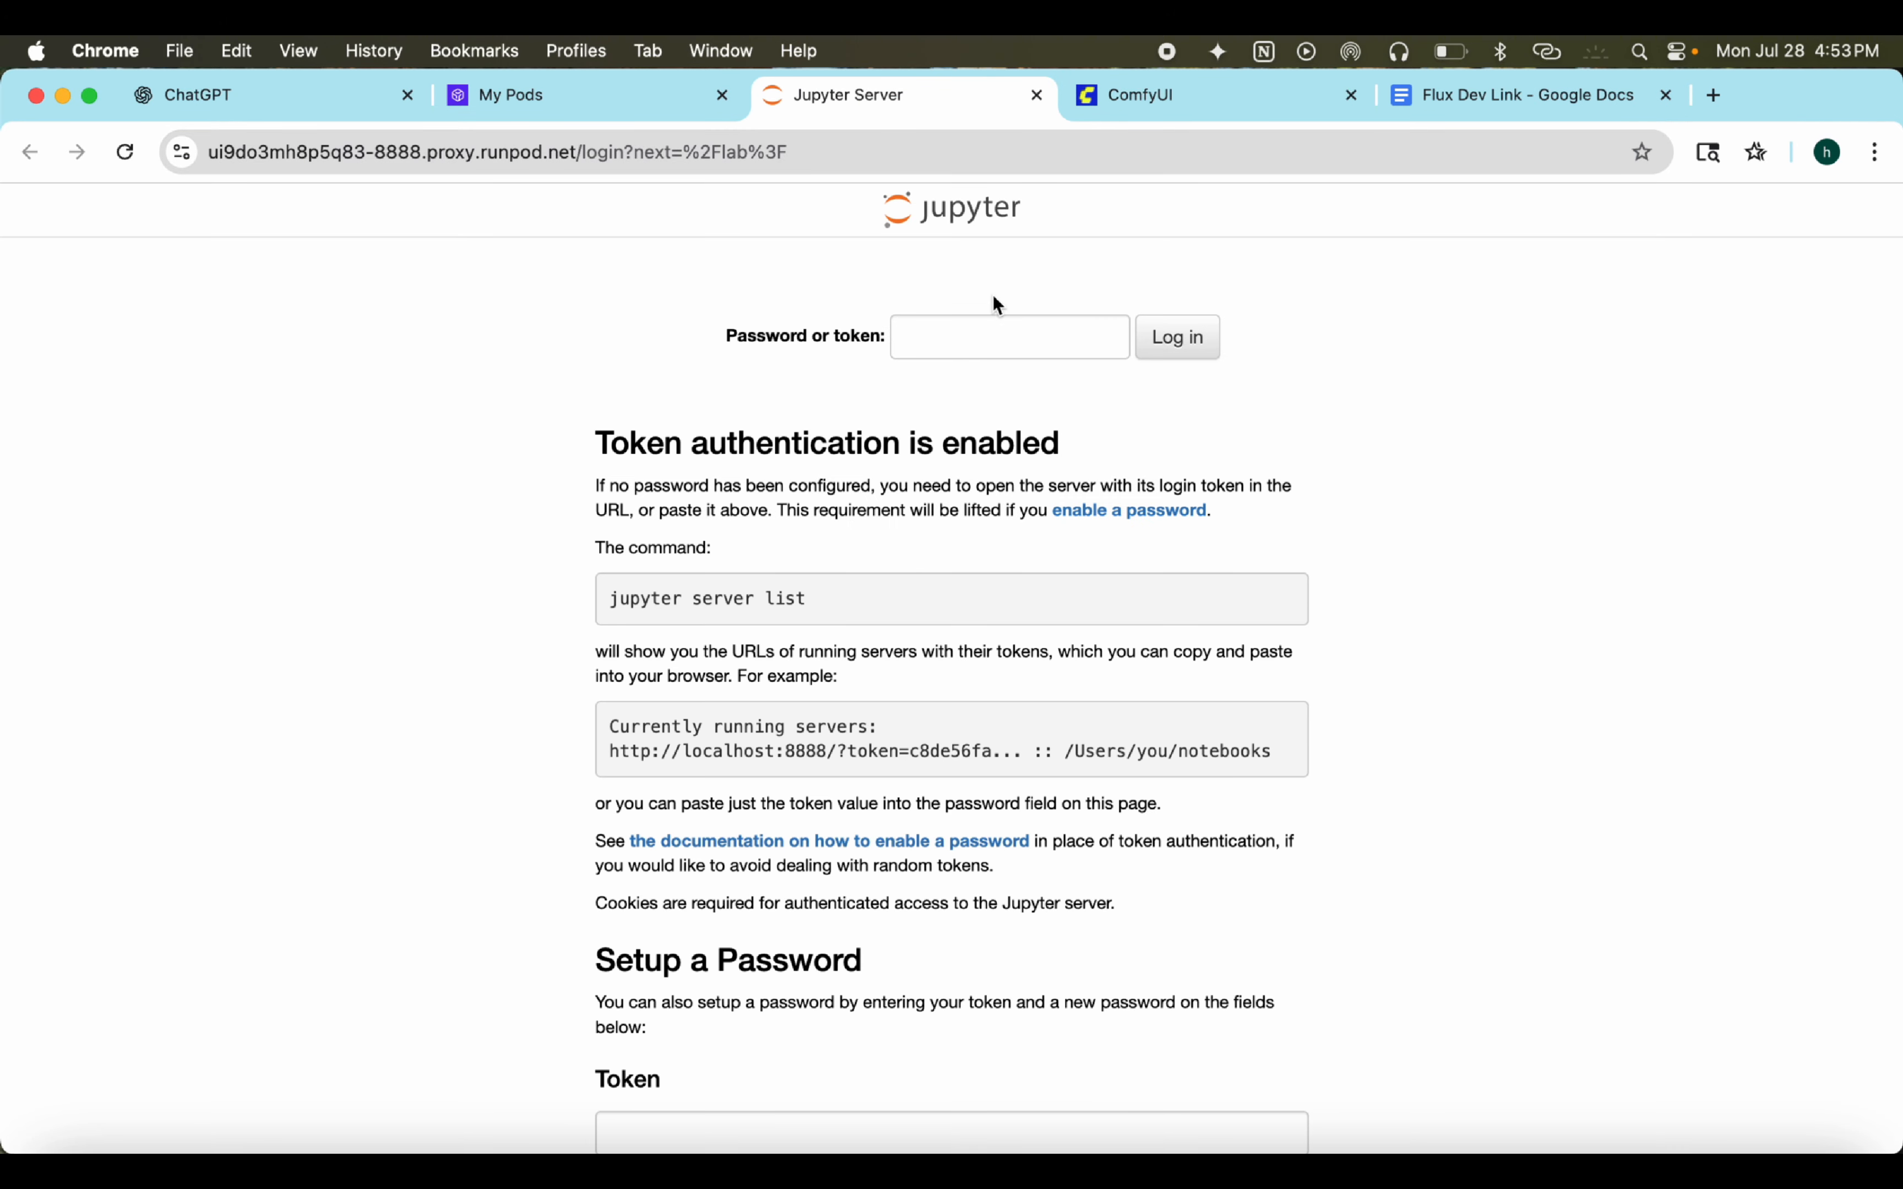
pyautogui.click(1169, 93)
pyautogui.click(947, 94)
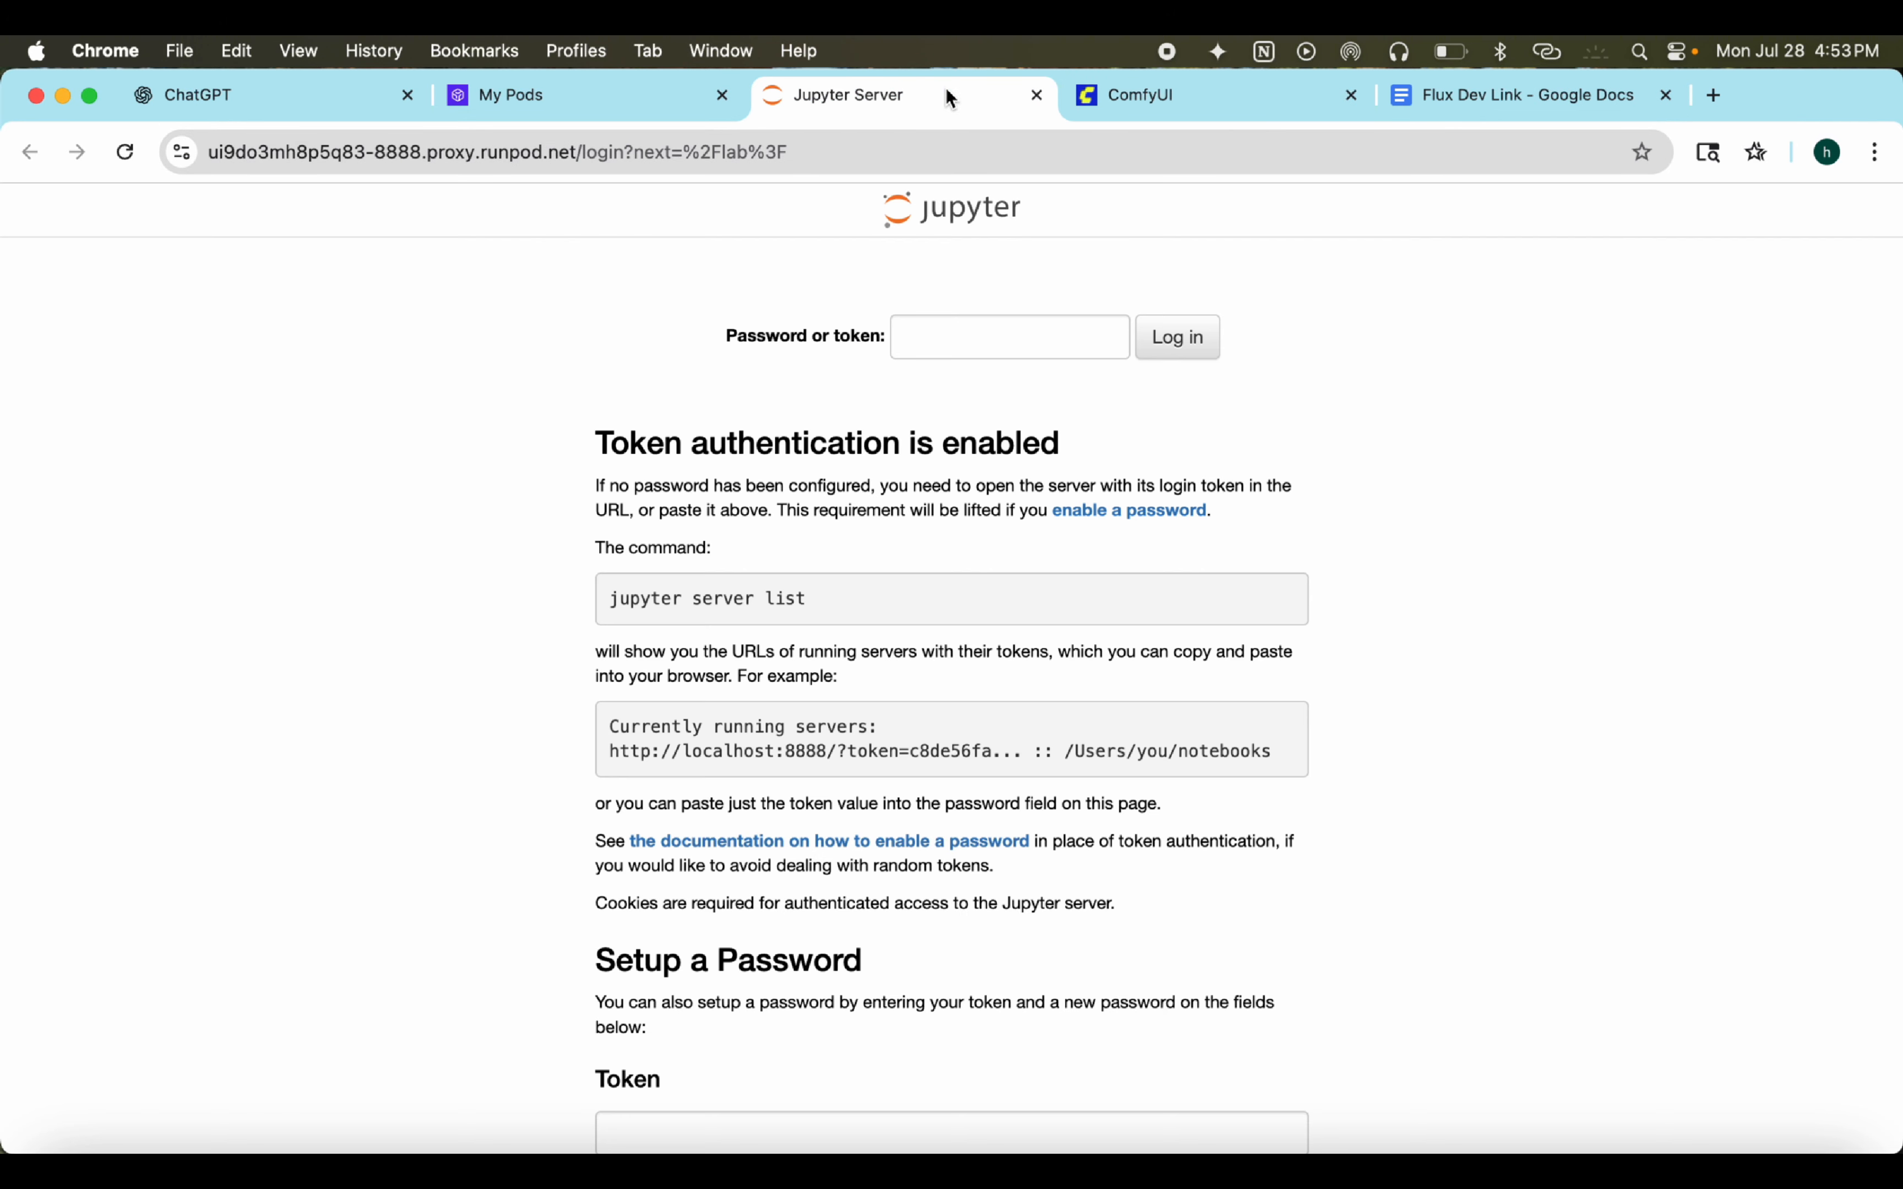
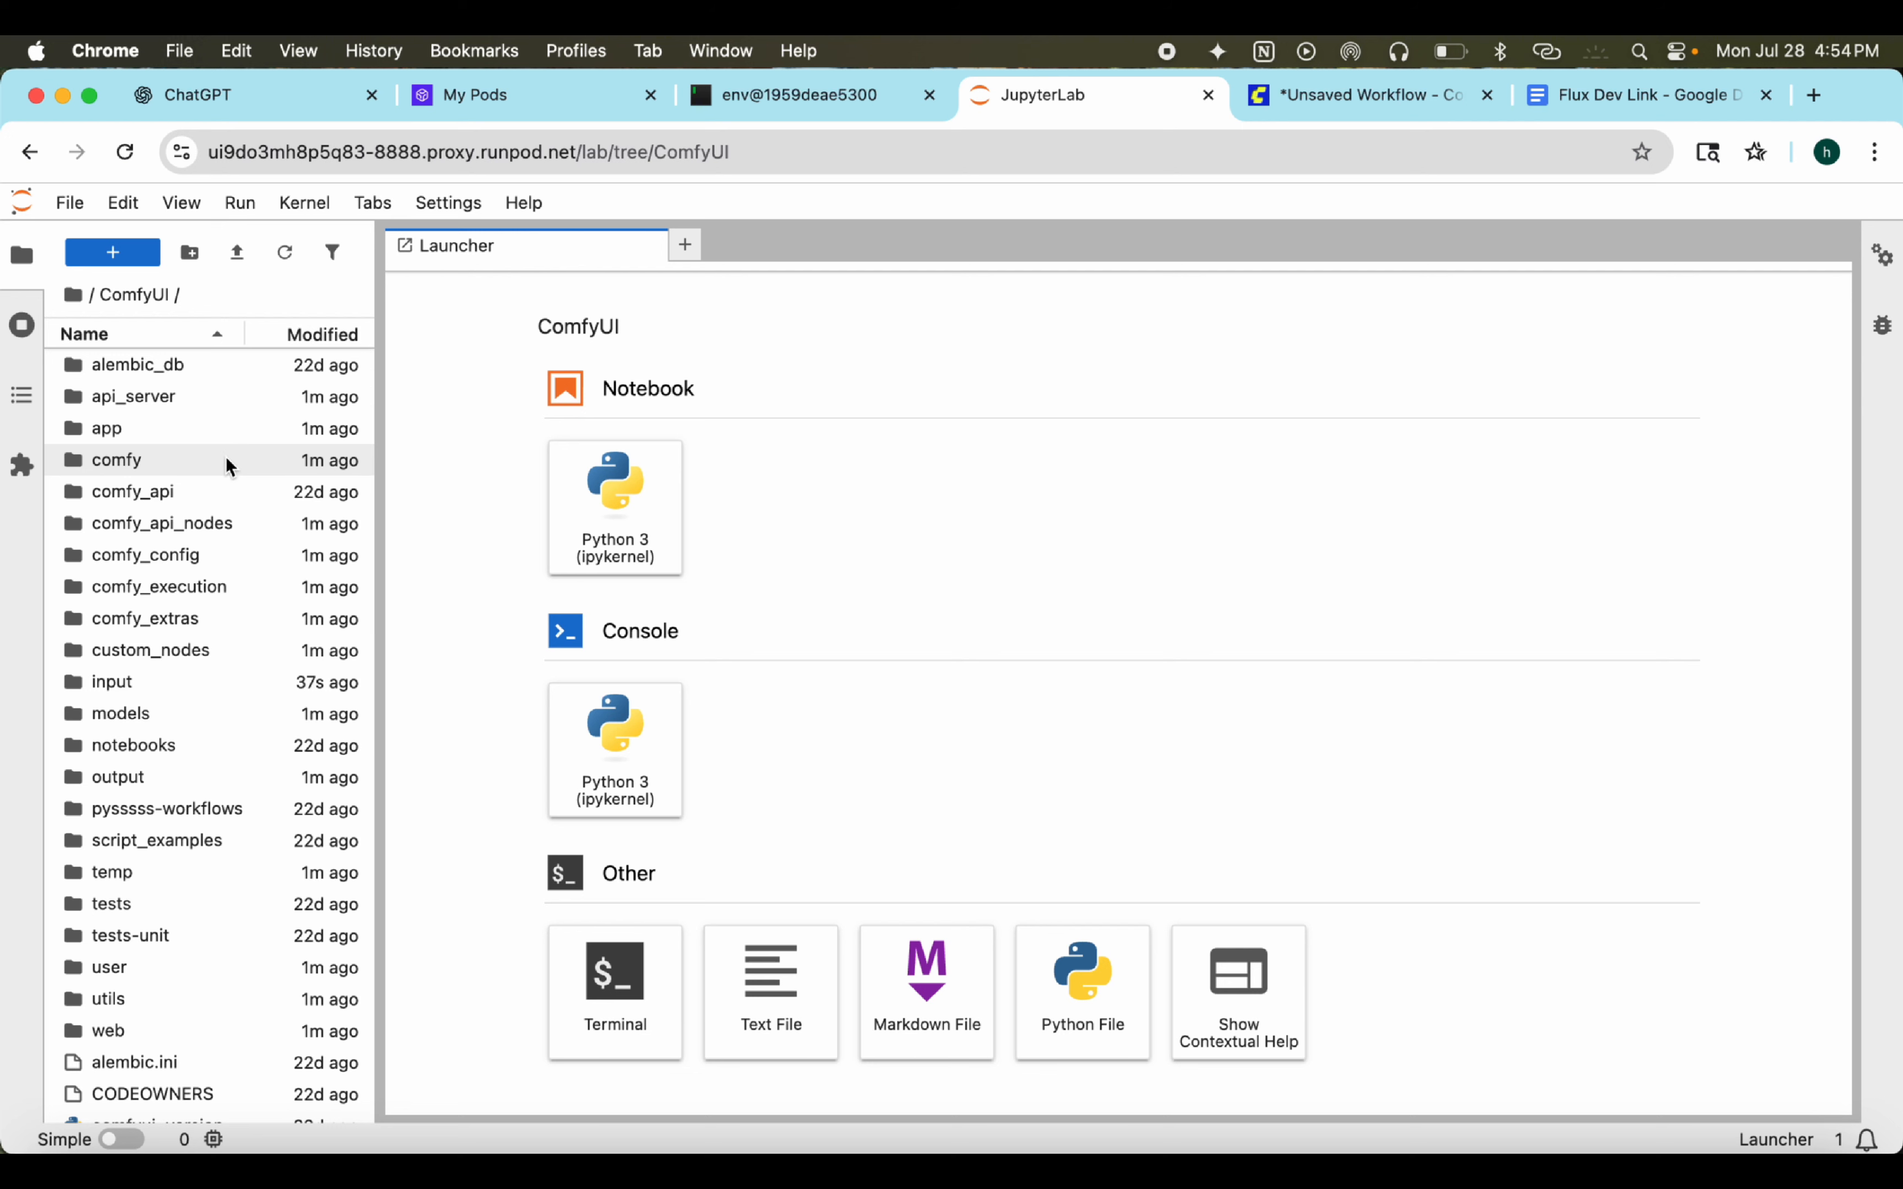
# Step: Browse to the ComfyUI models/unet folder in JupyterLab and launch a terminal
pyautogui.doubleClick(225, 712)
pyautogui.scroll(-2, 197, 834)
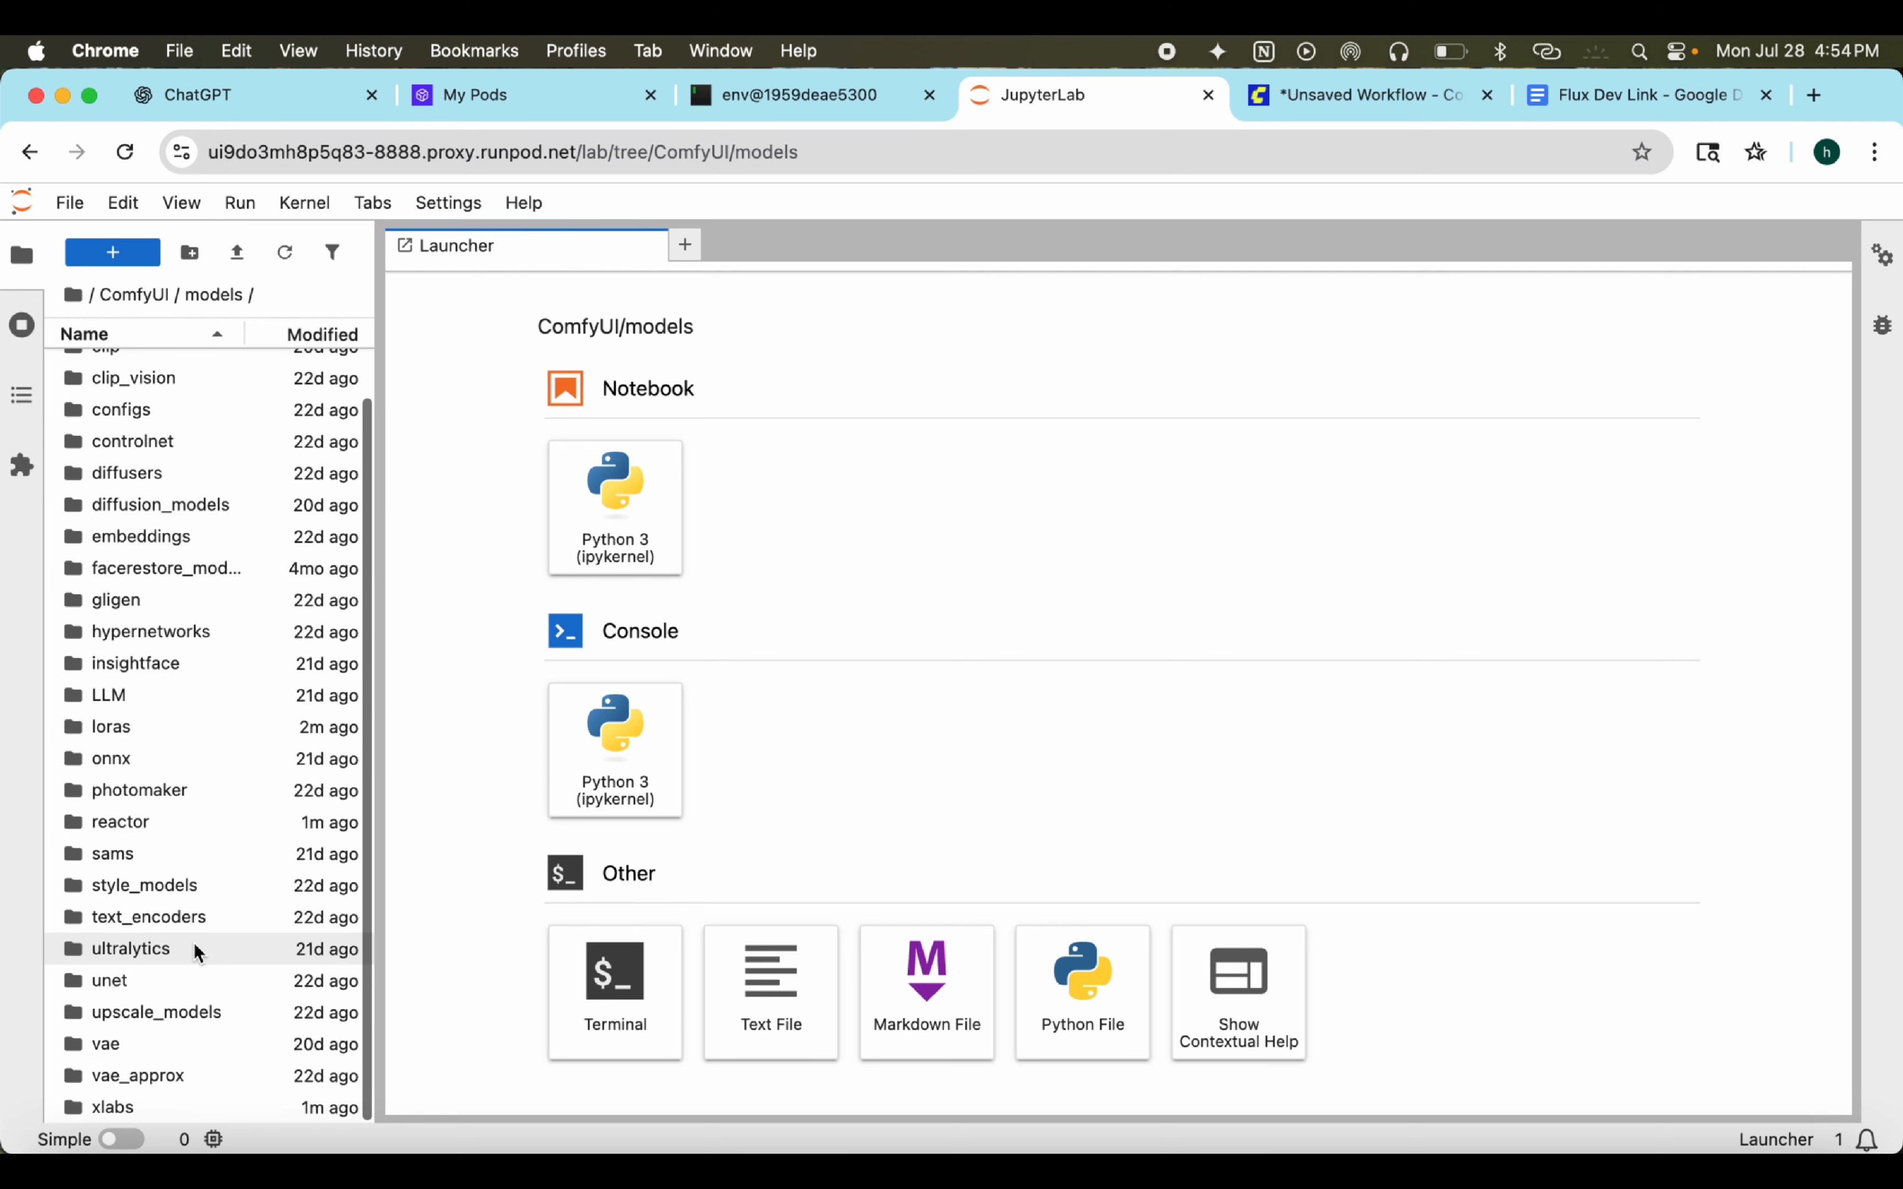
pyautogui.doubleClick(180, 978)
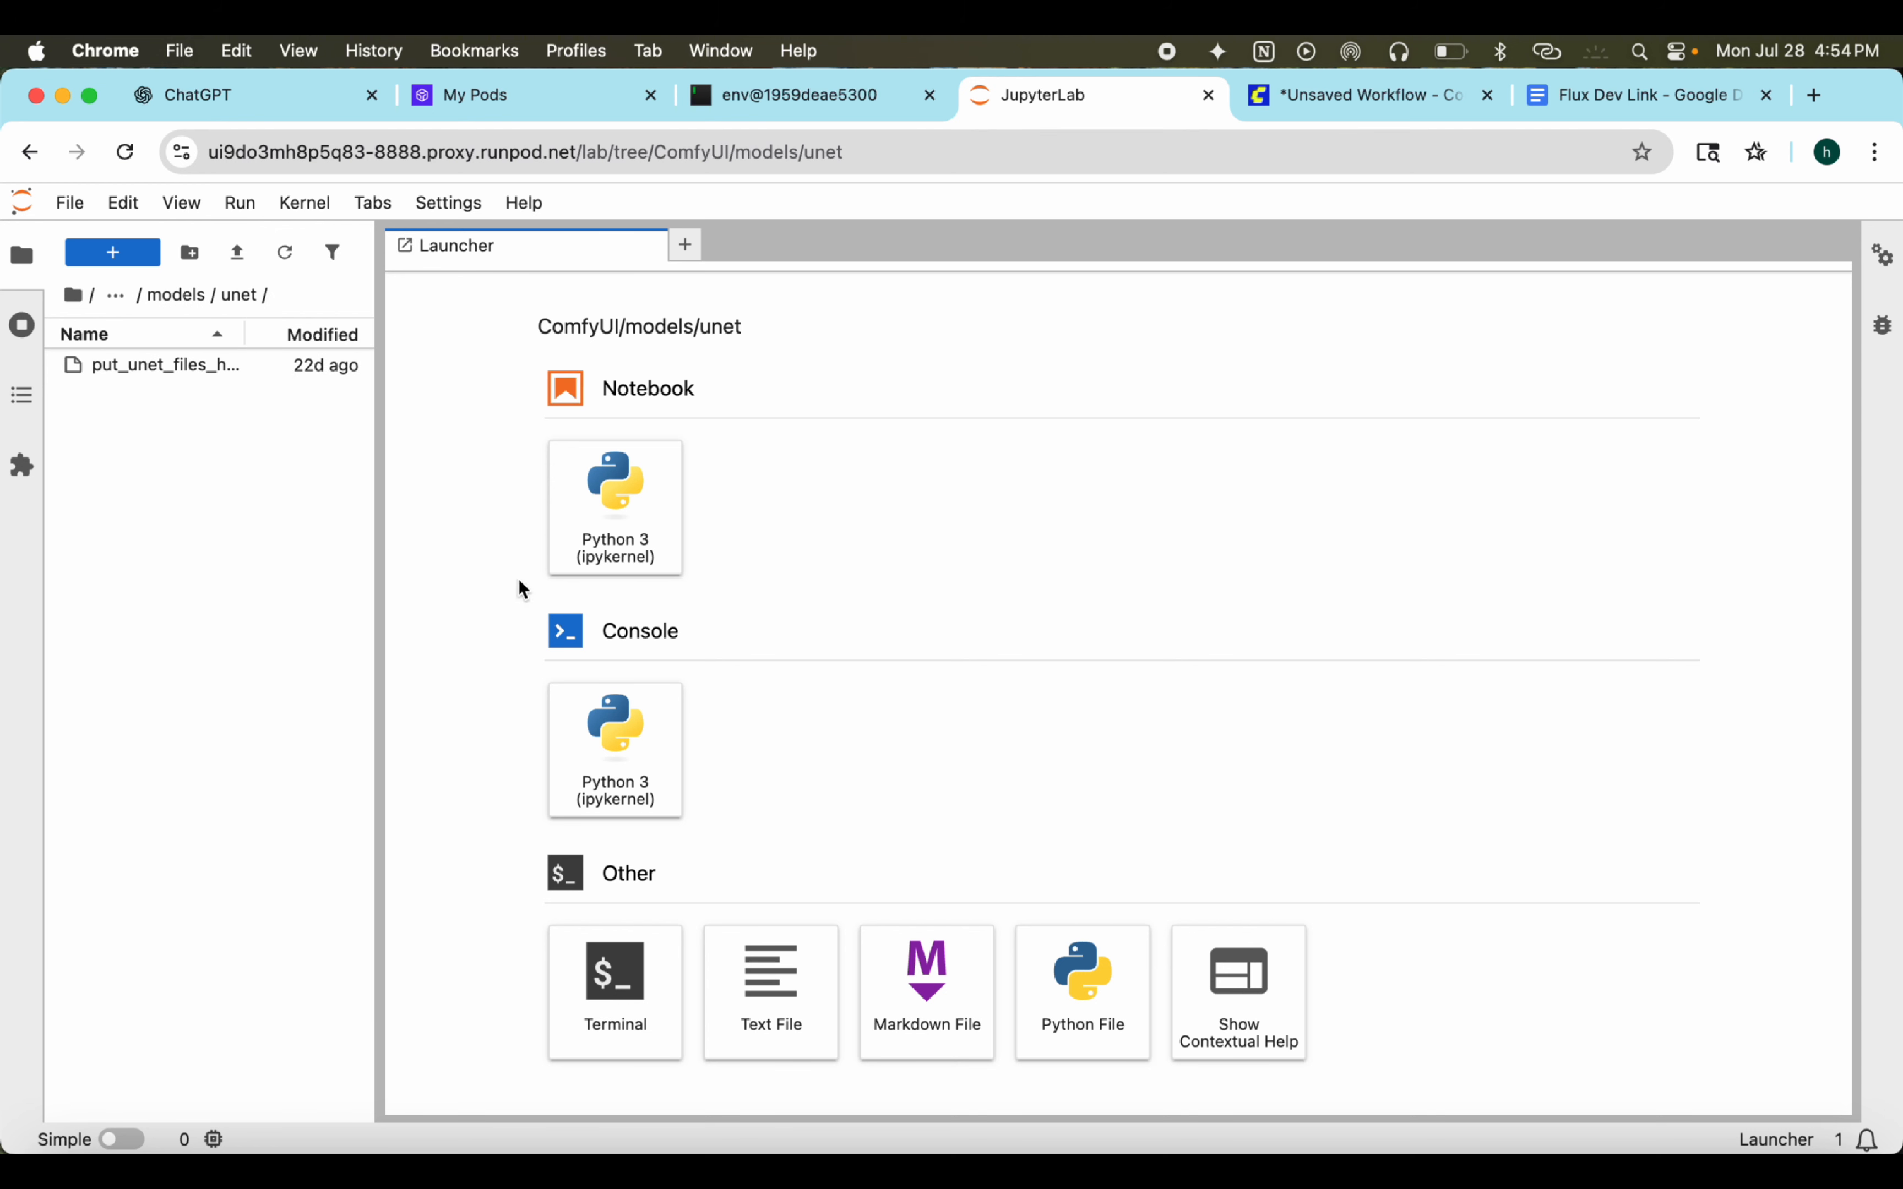
pyautogui.click(577, 1008)
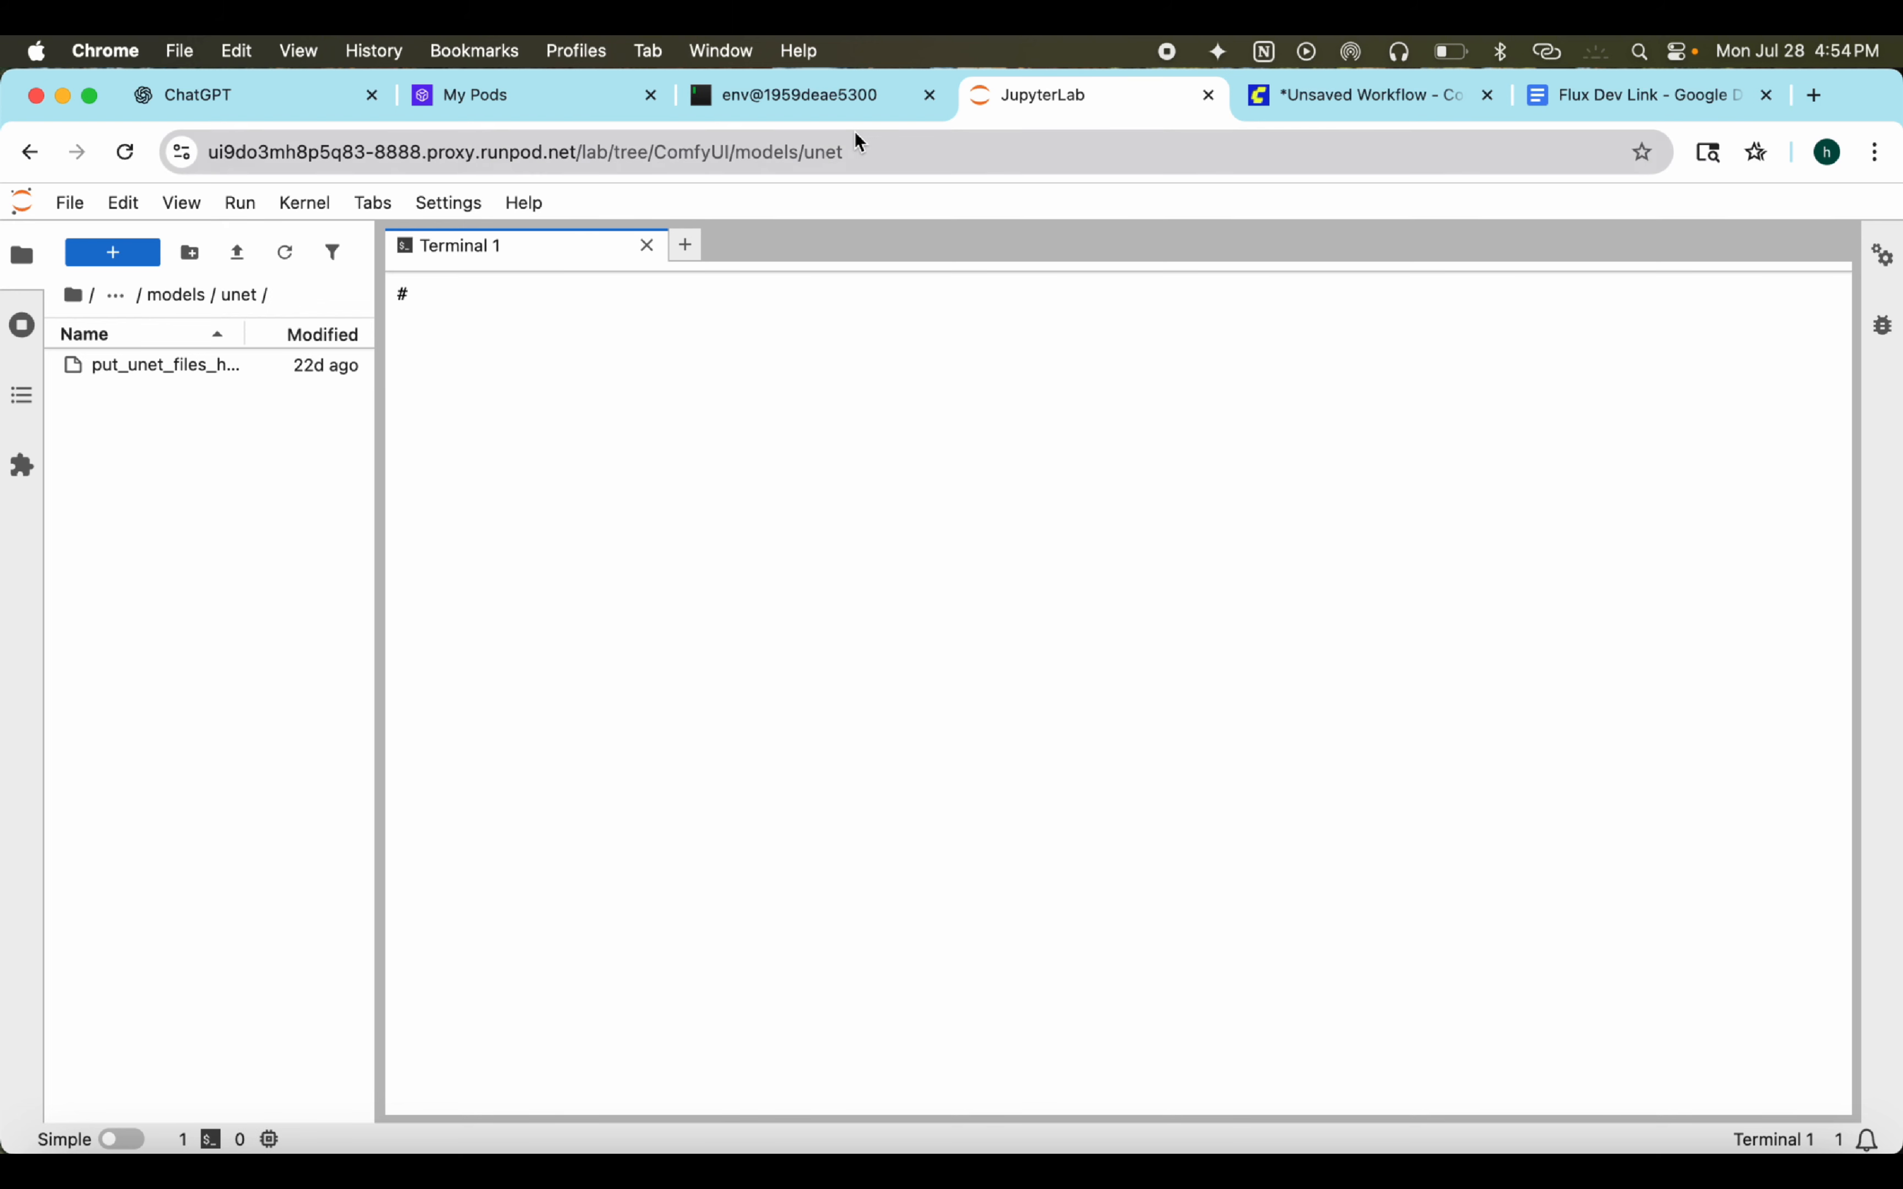
# Step: Copy the wget command from the Flux Dev Link document and run it in the JupyterLab terminal to download flux1-dev-fp8.safetensors into models/checkpoints
pyautogui.click(1624, 96)
pyautogui.press('super+a')
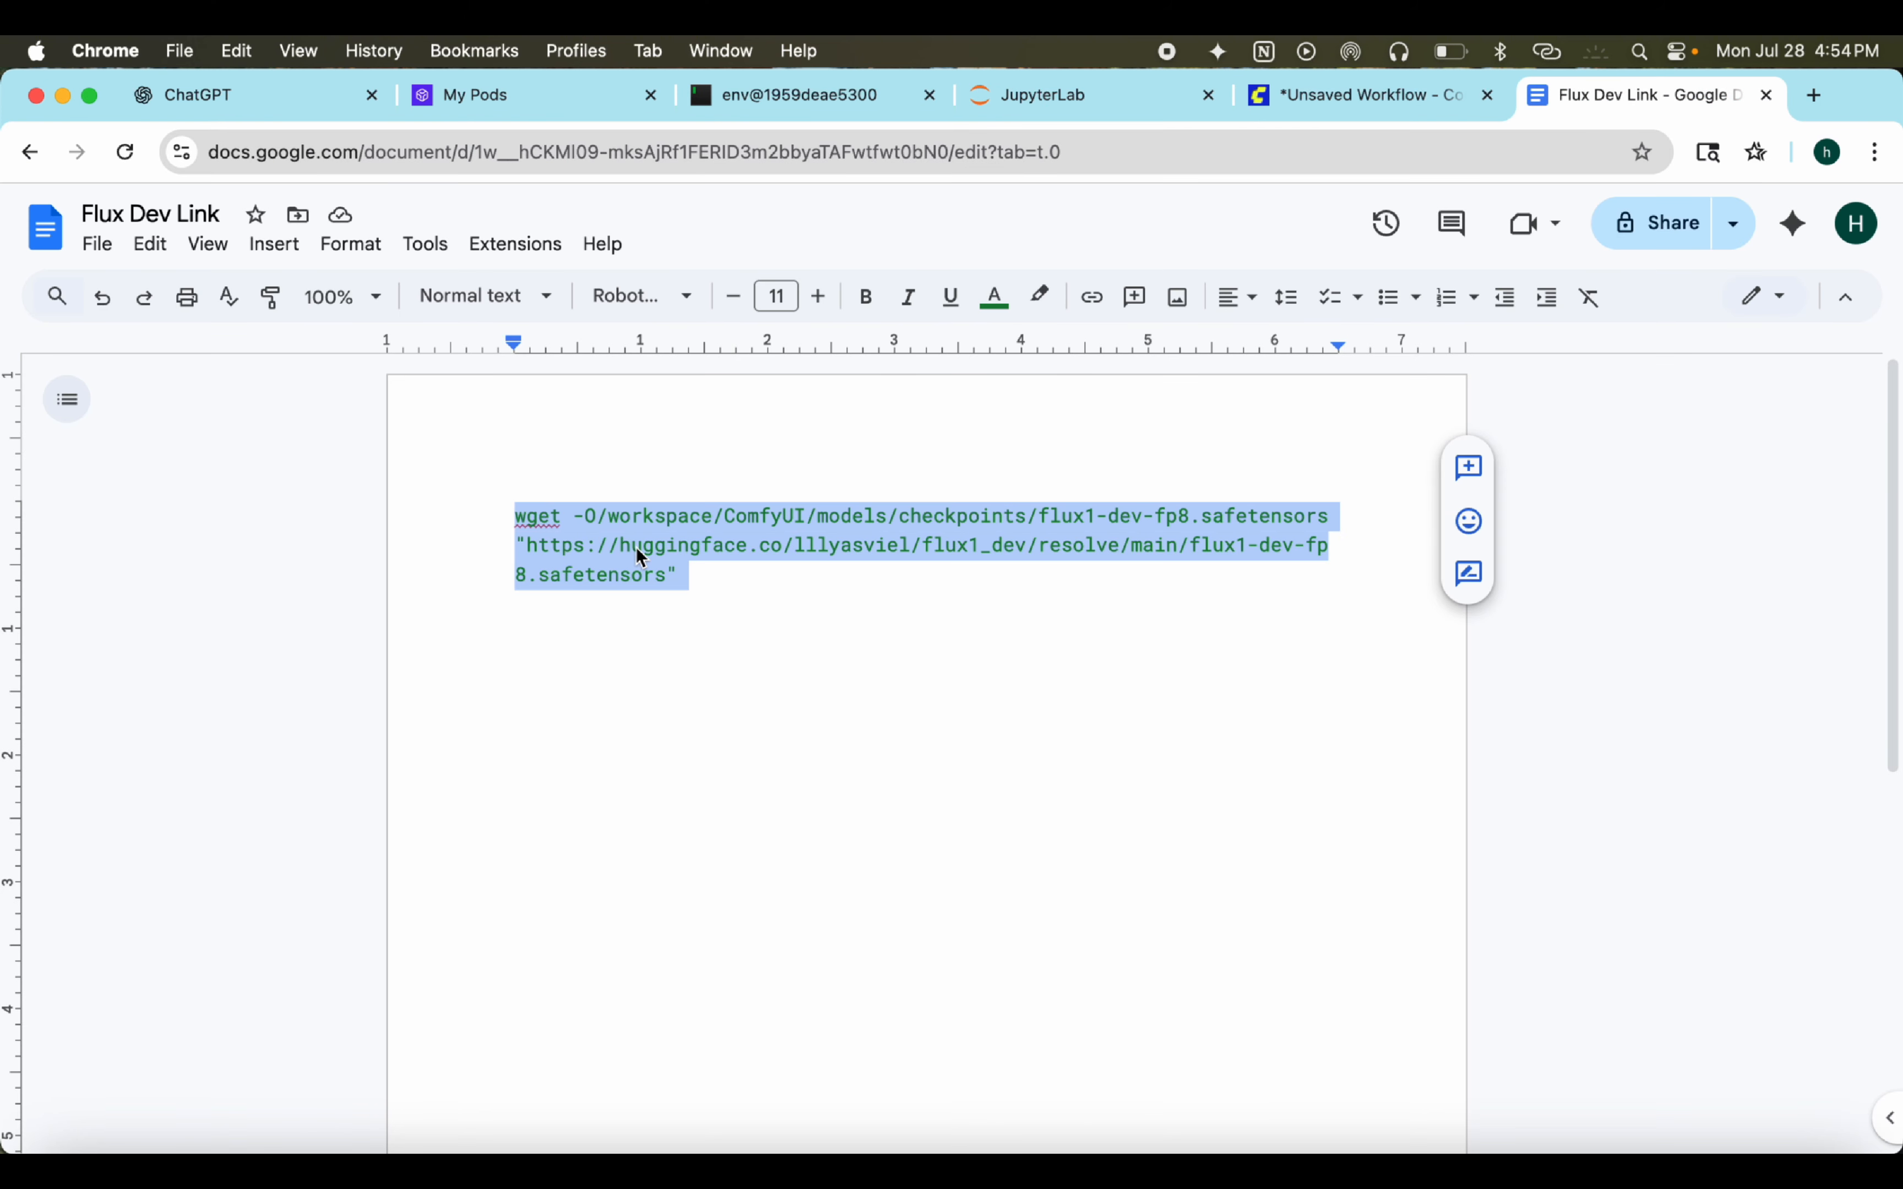
pyautogui.press('super+c')
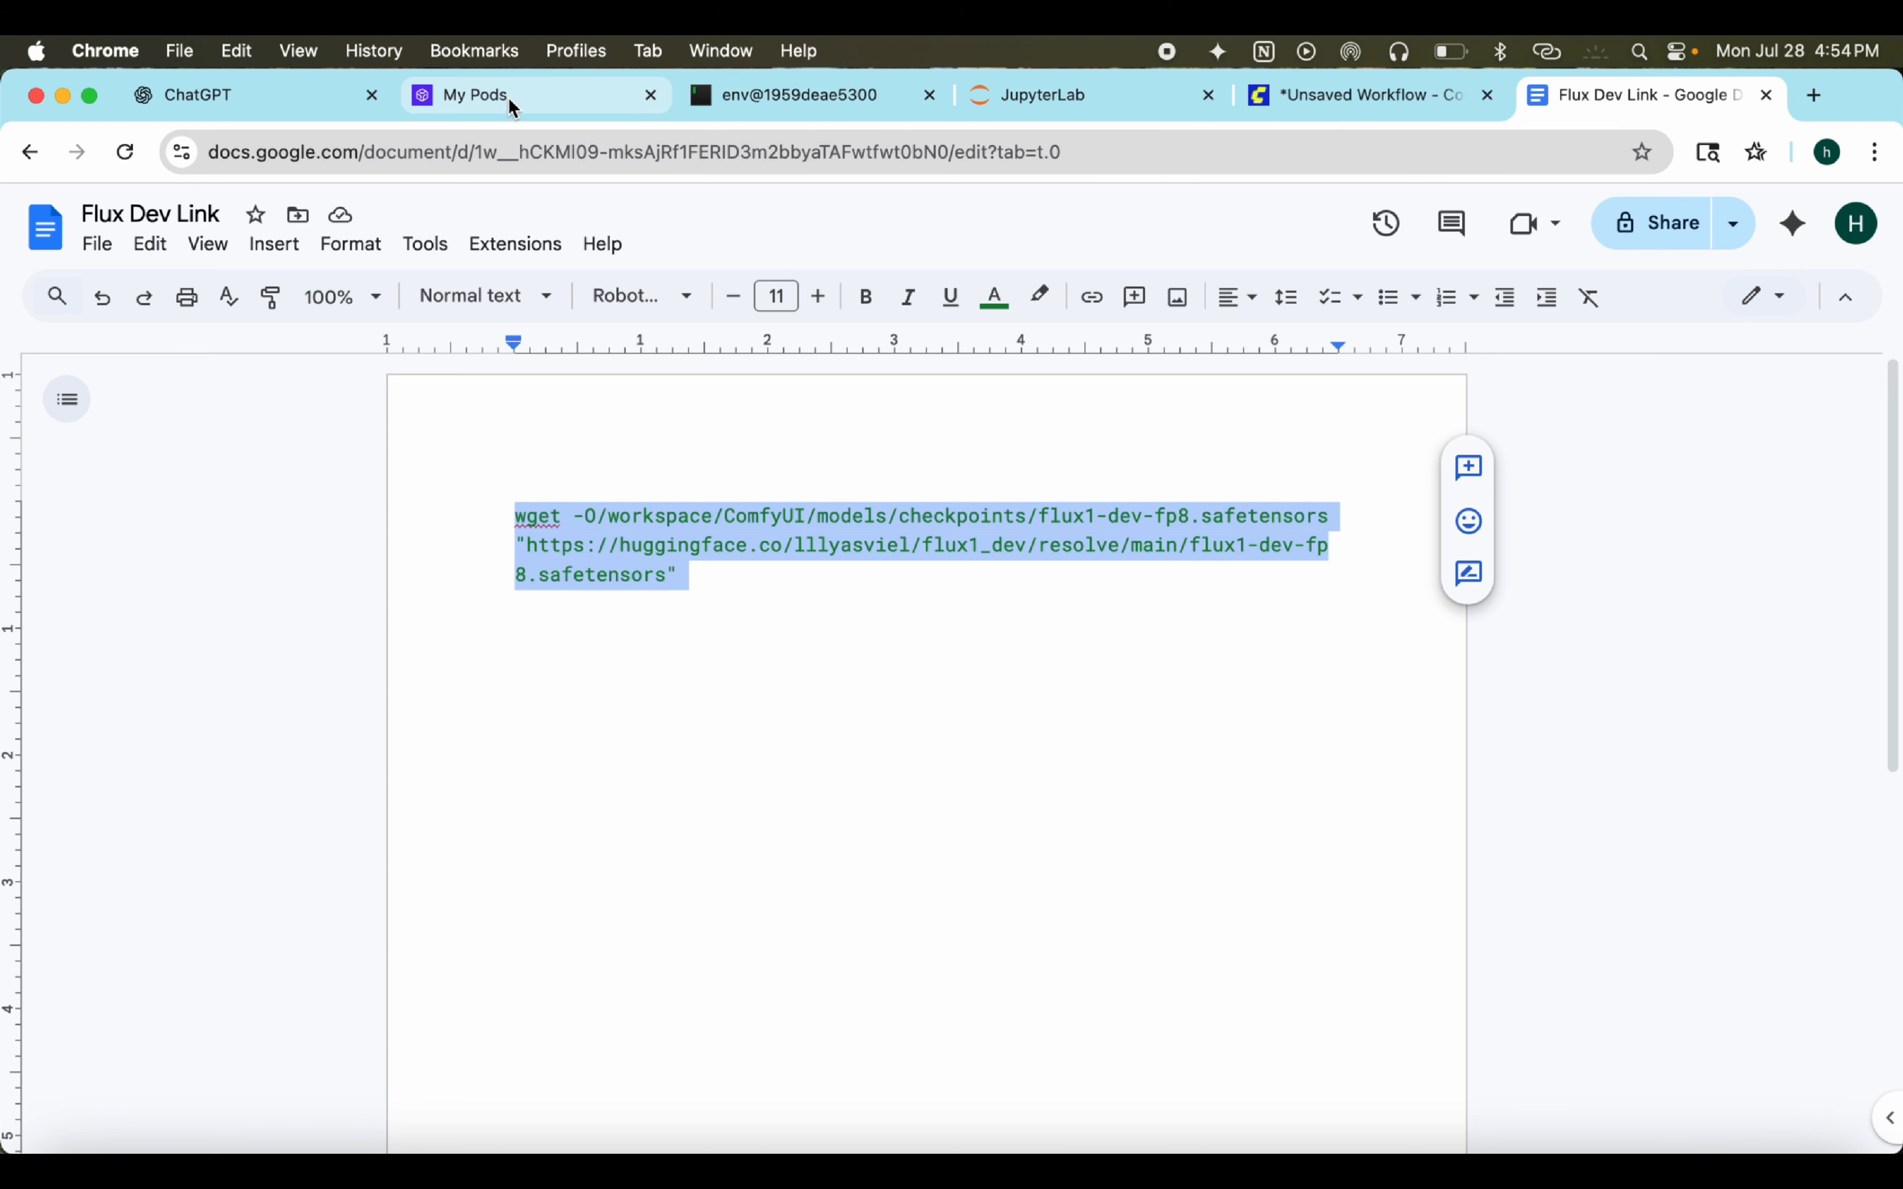
pyautogui.click(813, 94)
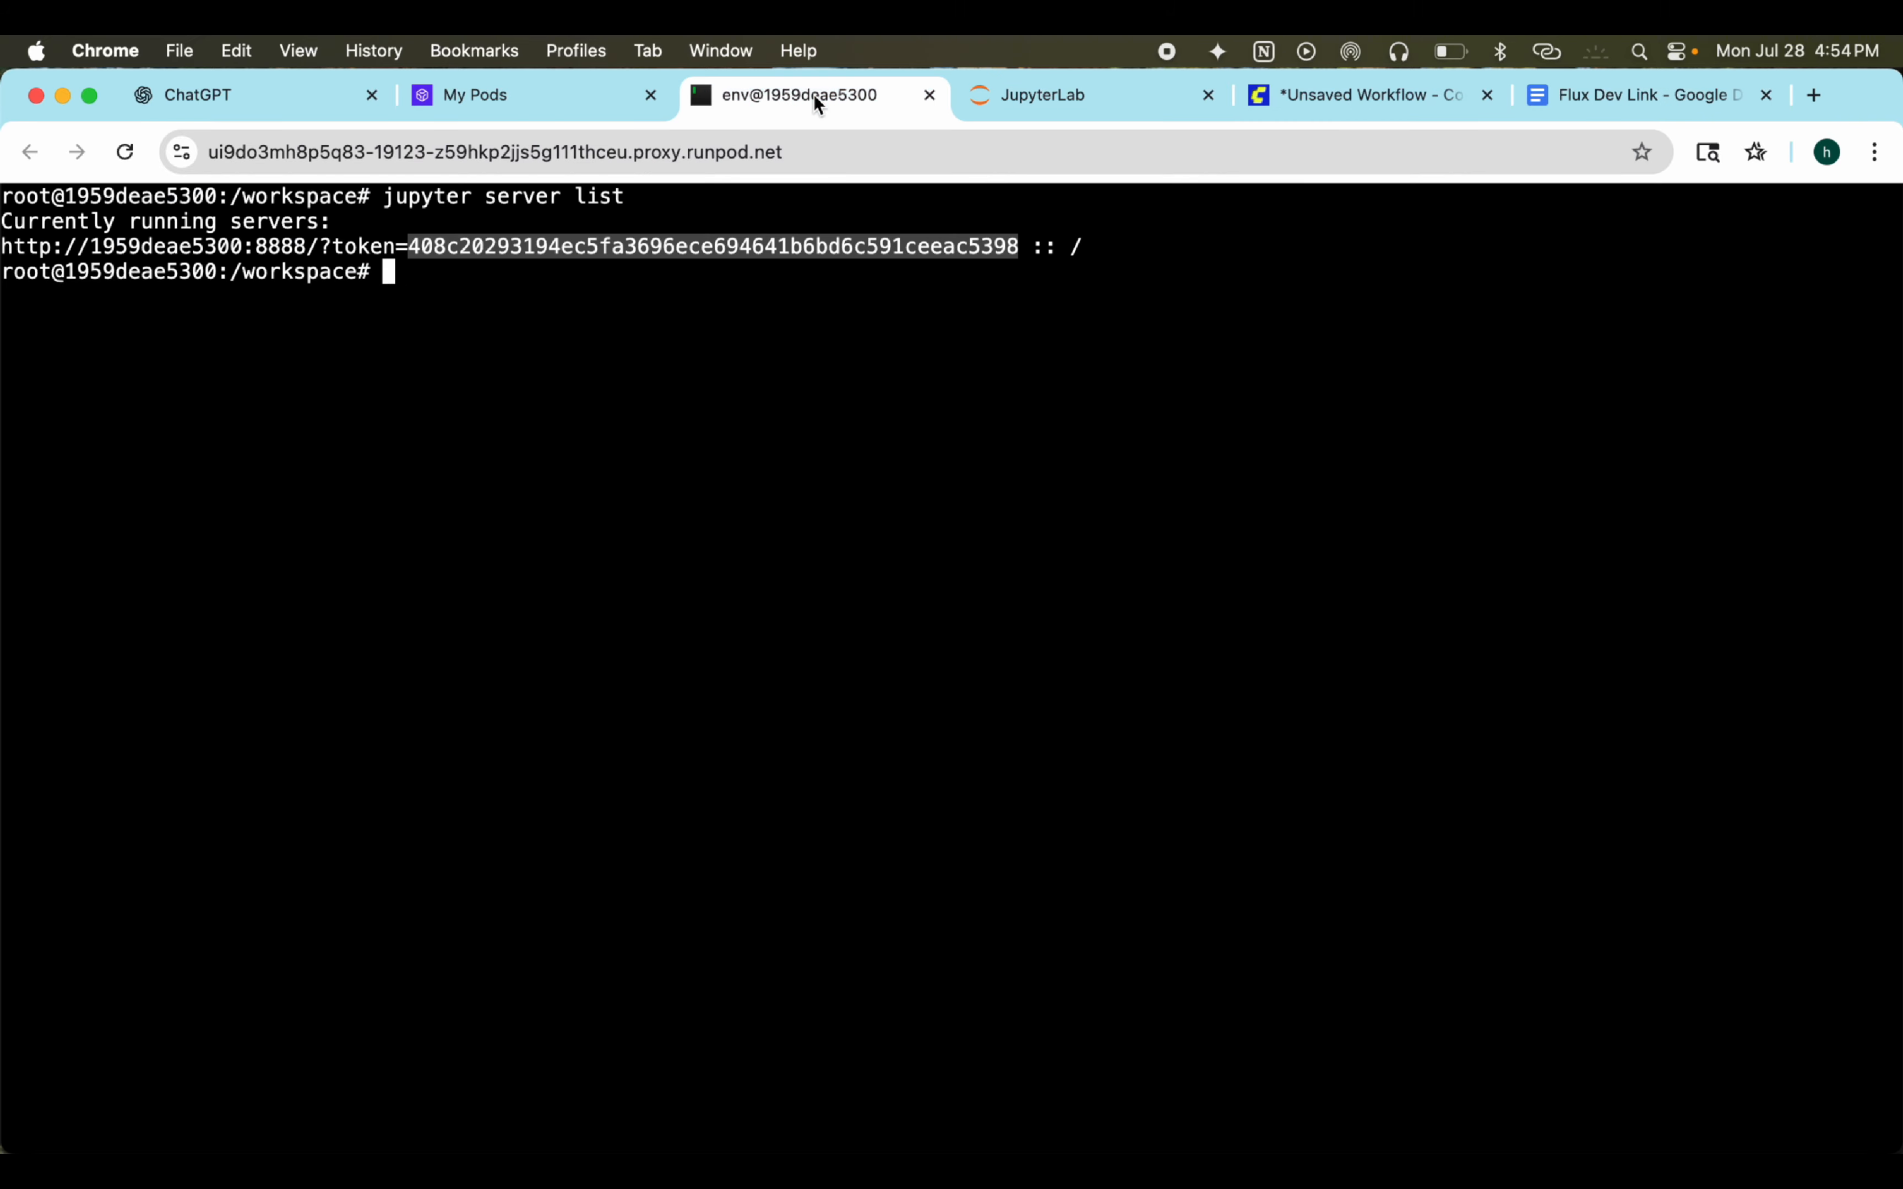
pyautogui.click(580, 99)
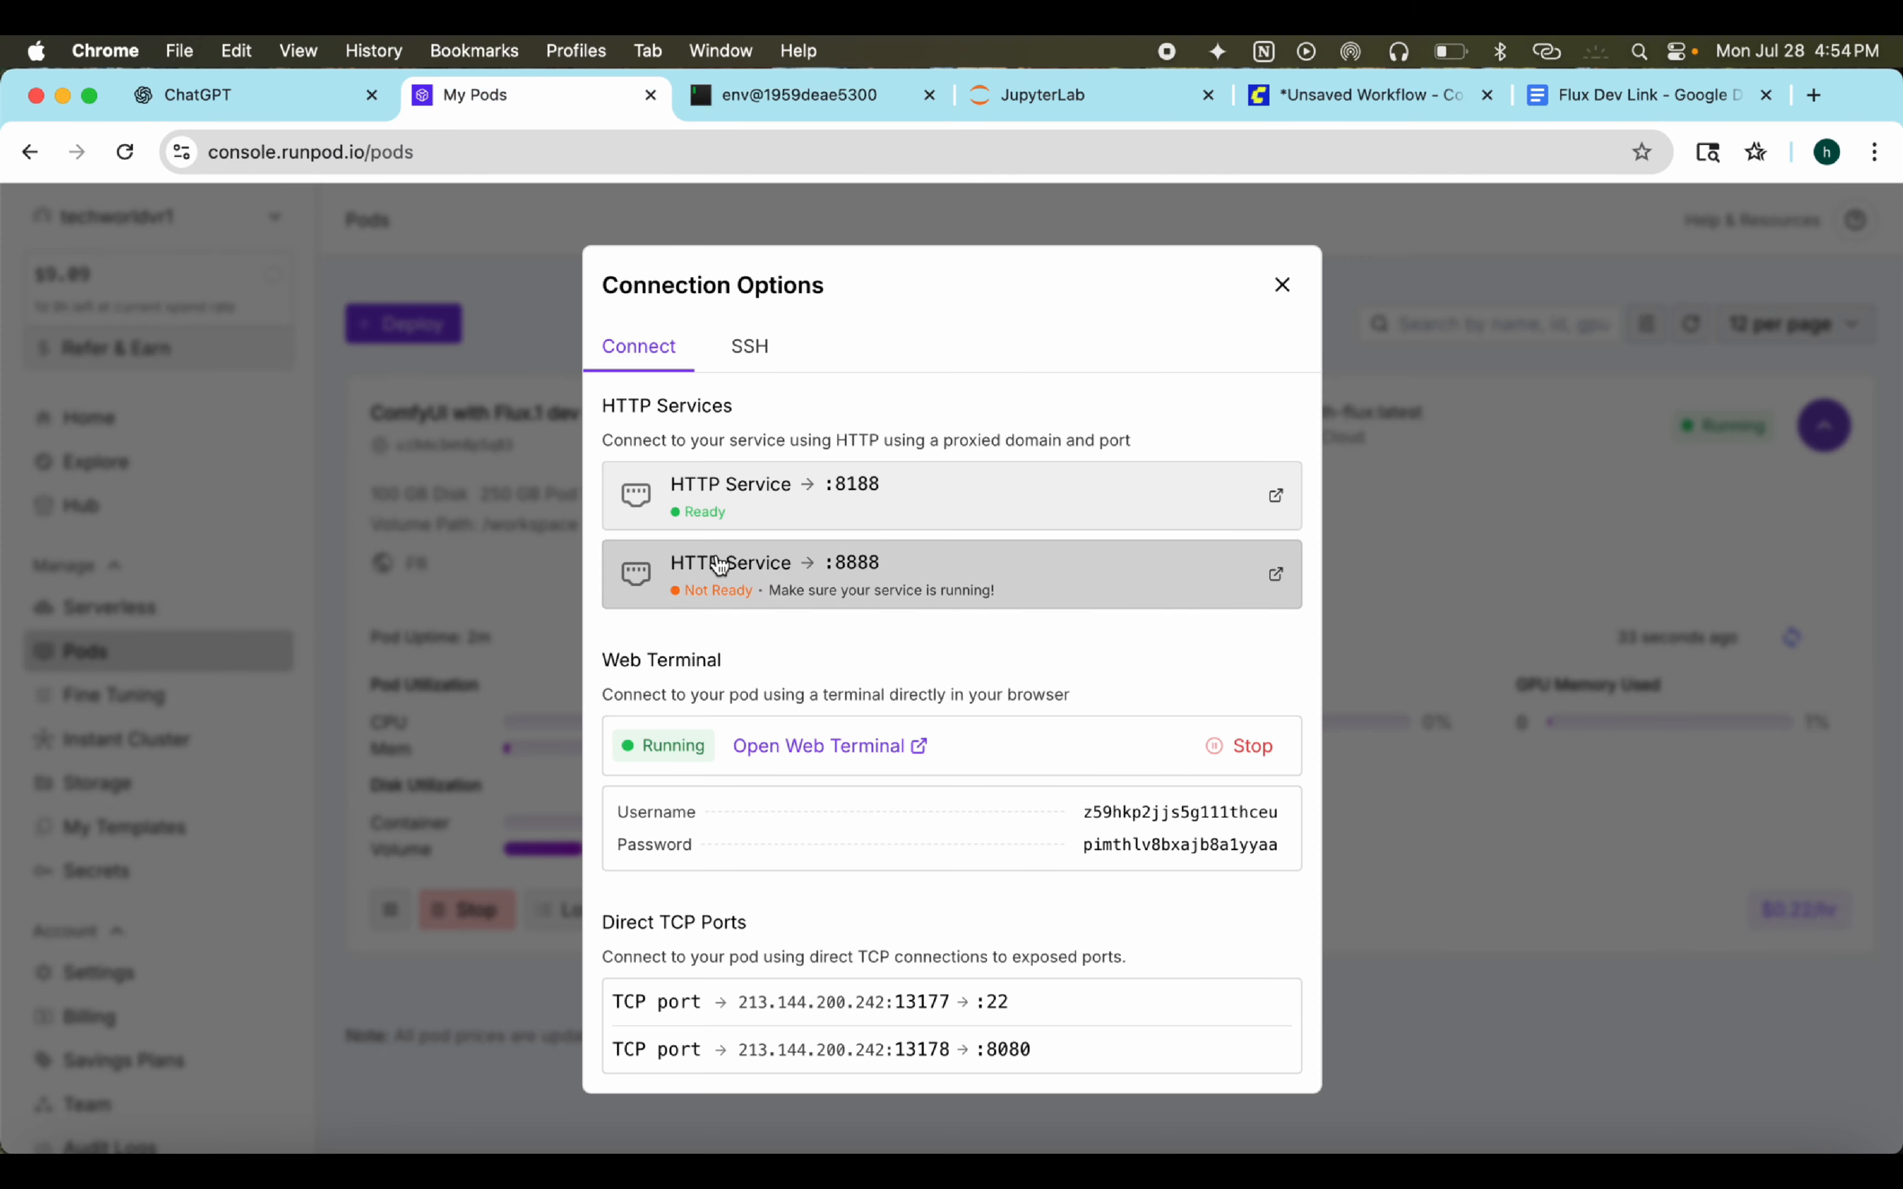
pyautogui.click(1023, 116)
pyautogui.press('super+v')
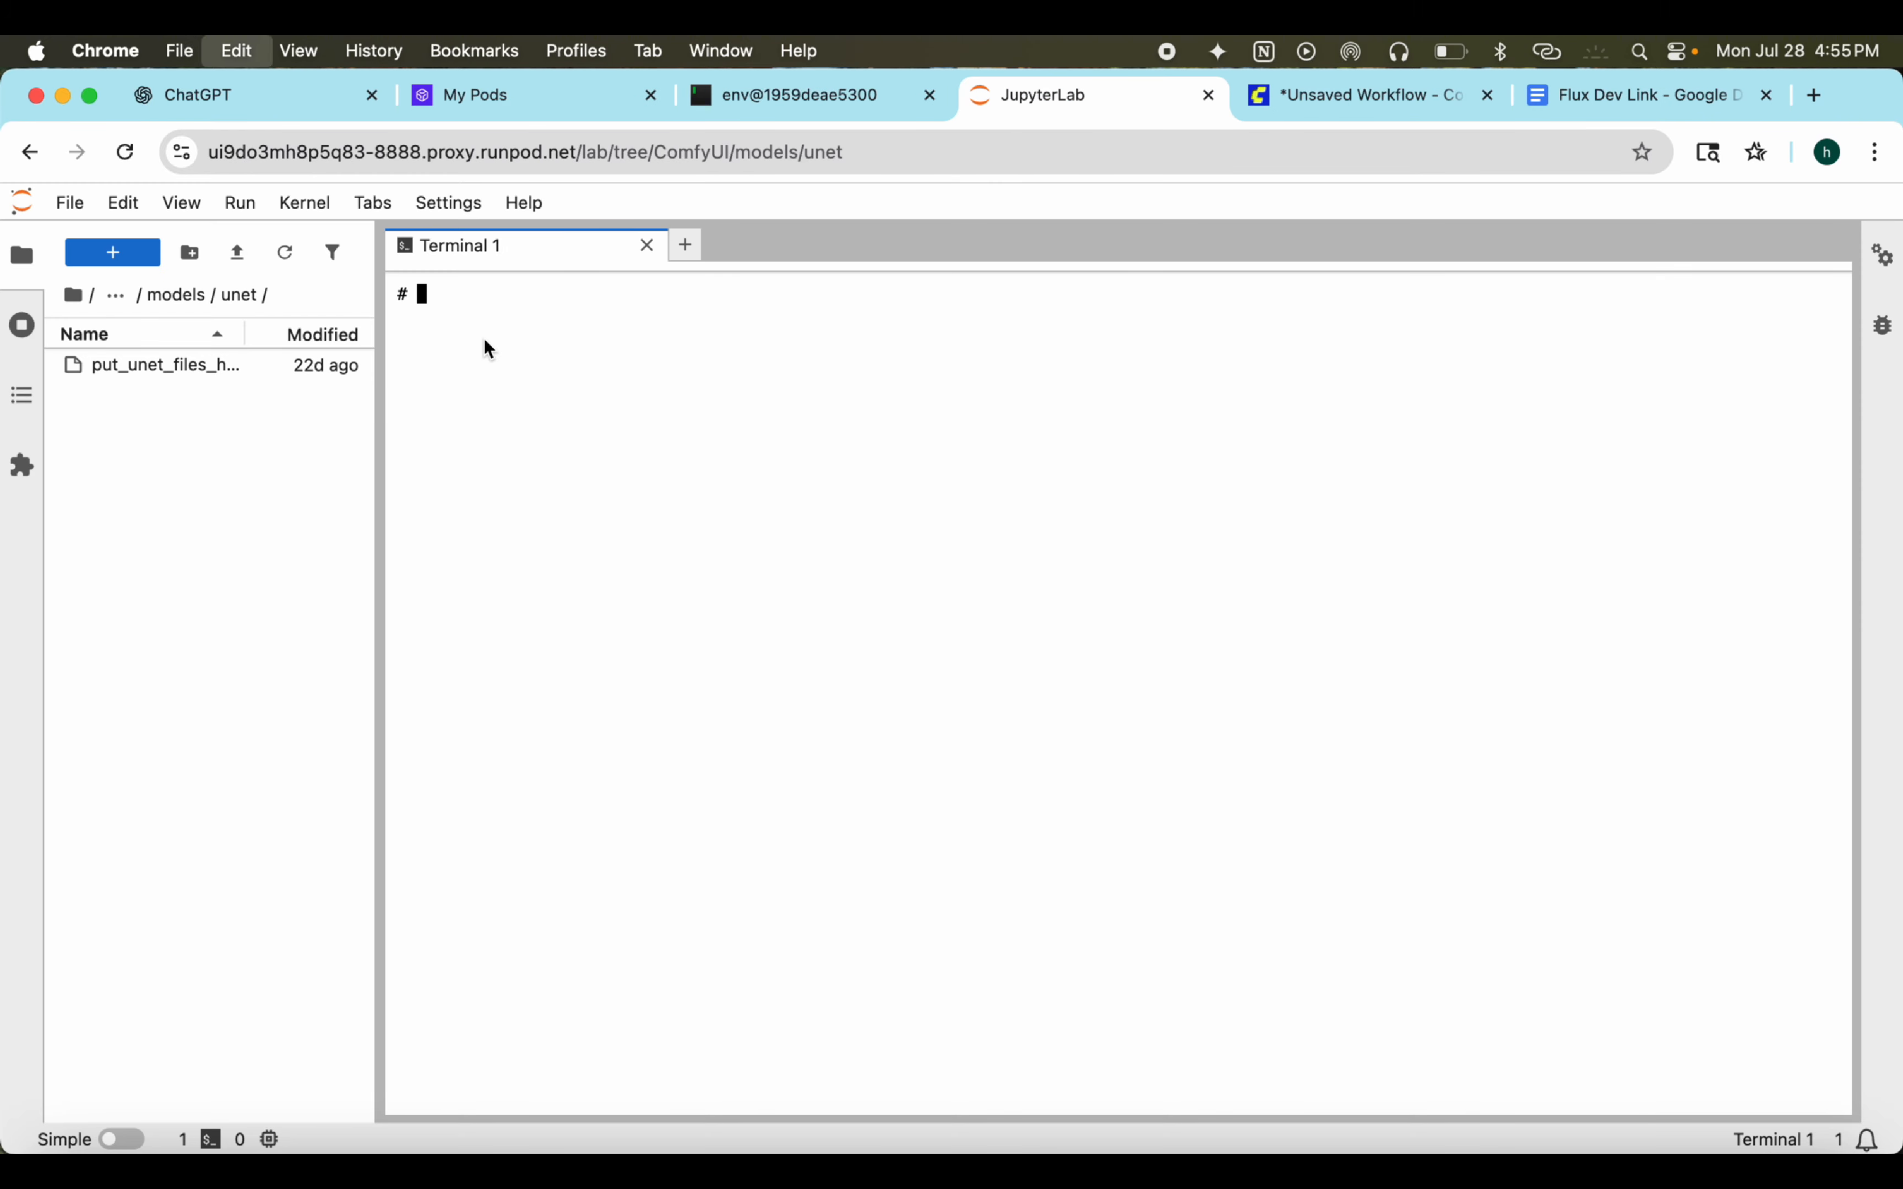
pyautogui.press('Return')
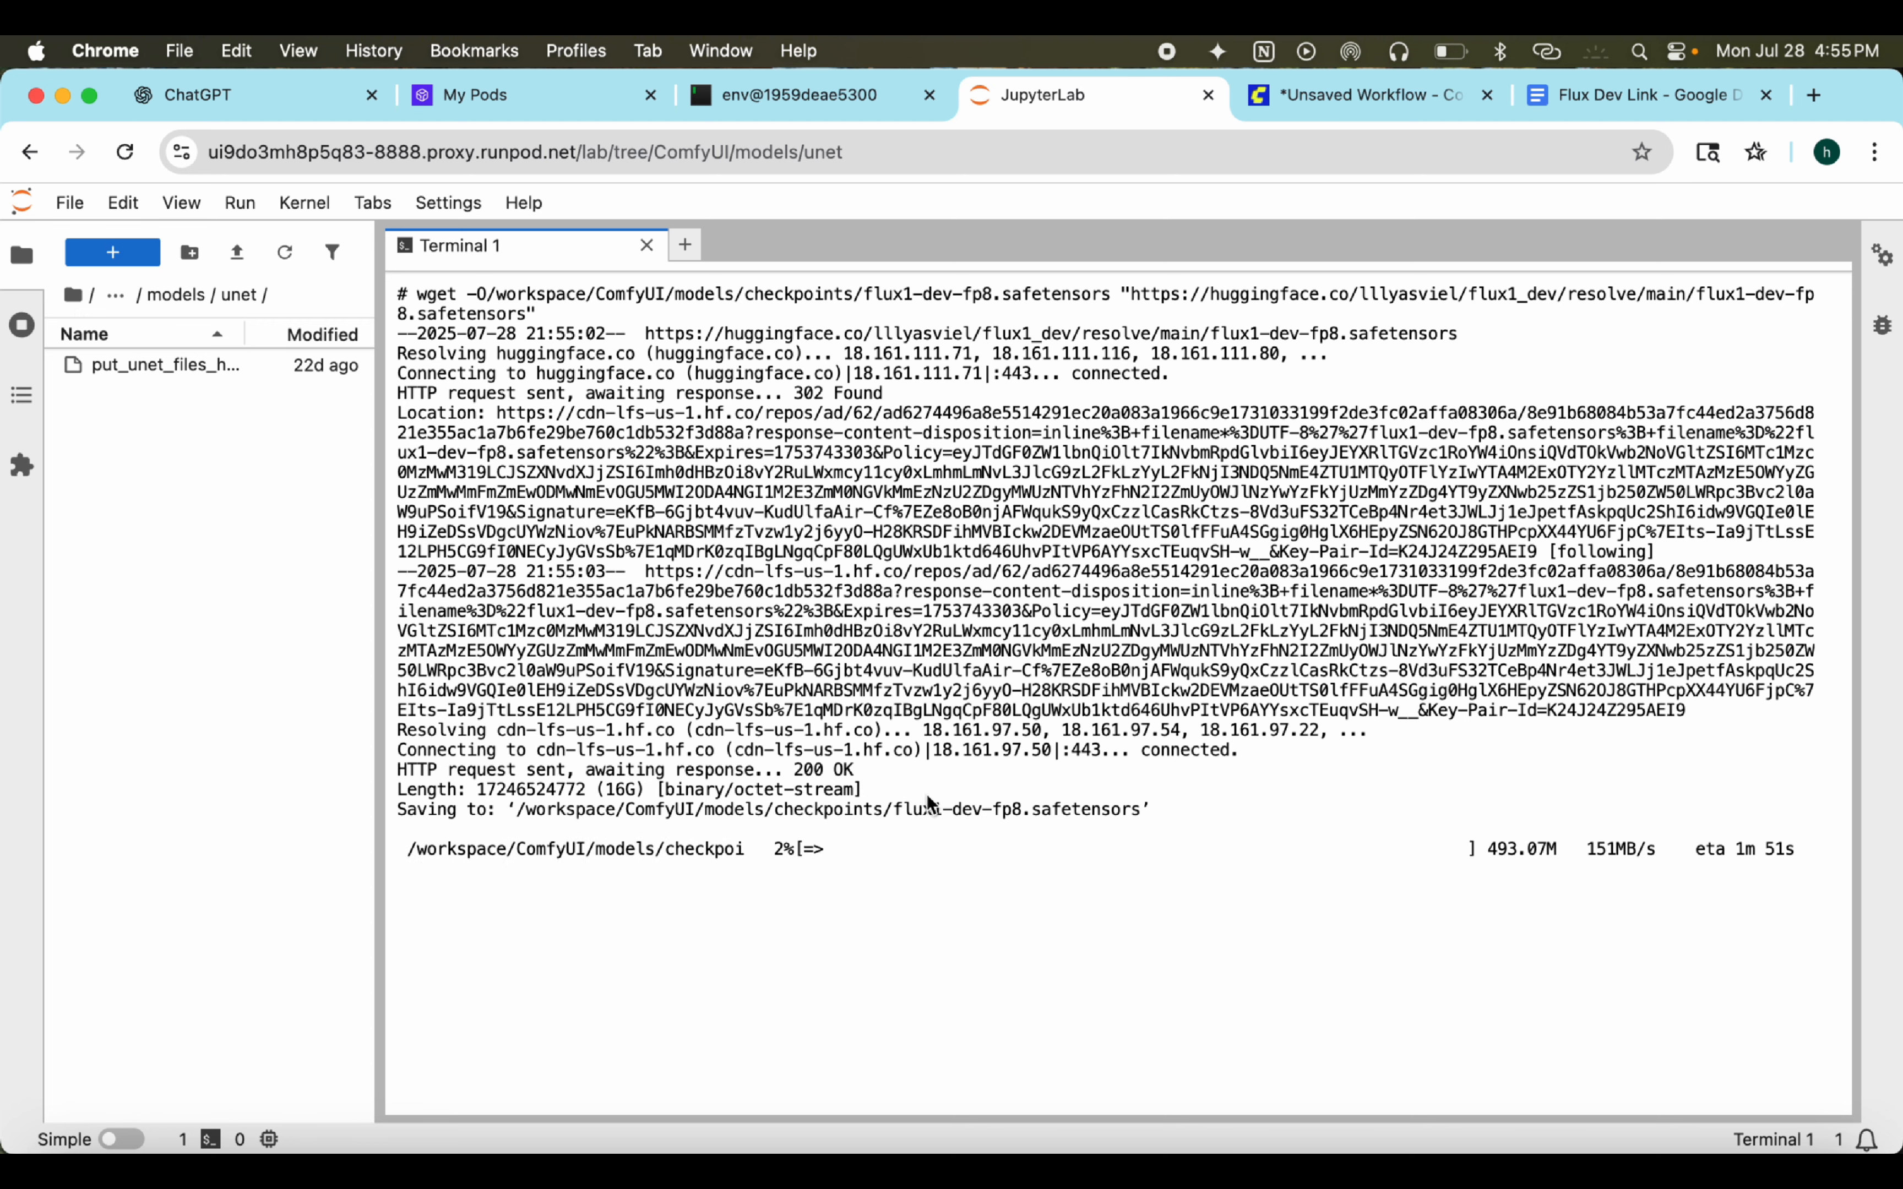
# Step: Switch to ComfyUI and load the Flux Dev workflow from the Flux example templates
pyautogui.click(1280, 110)
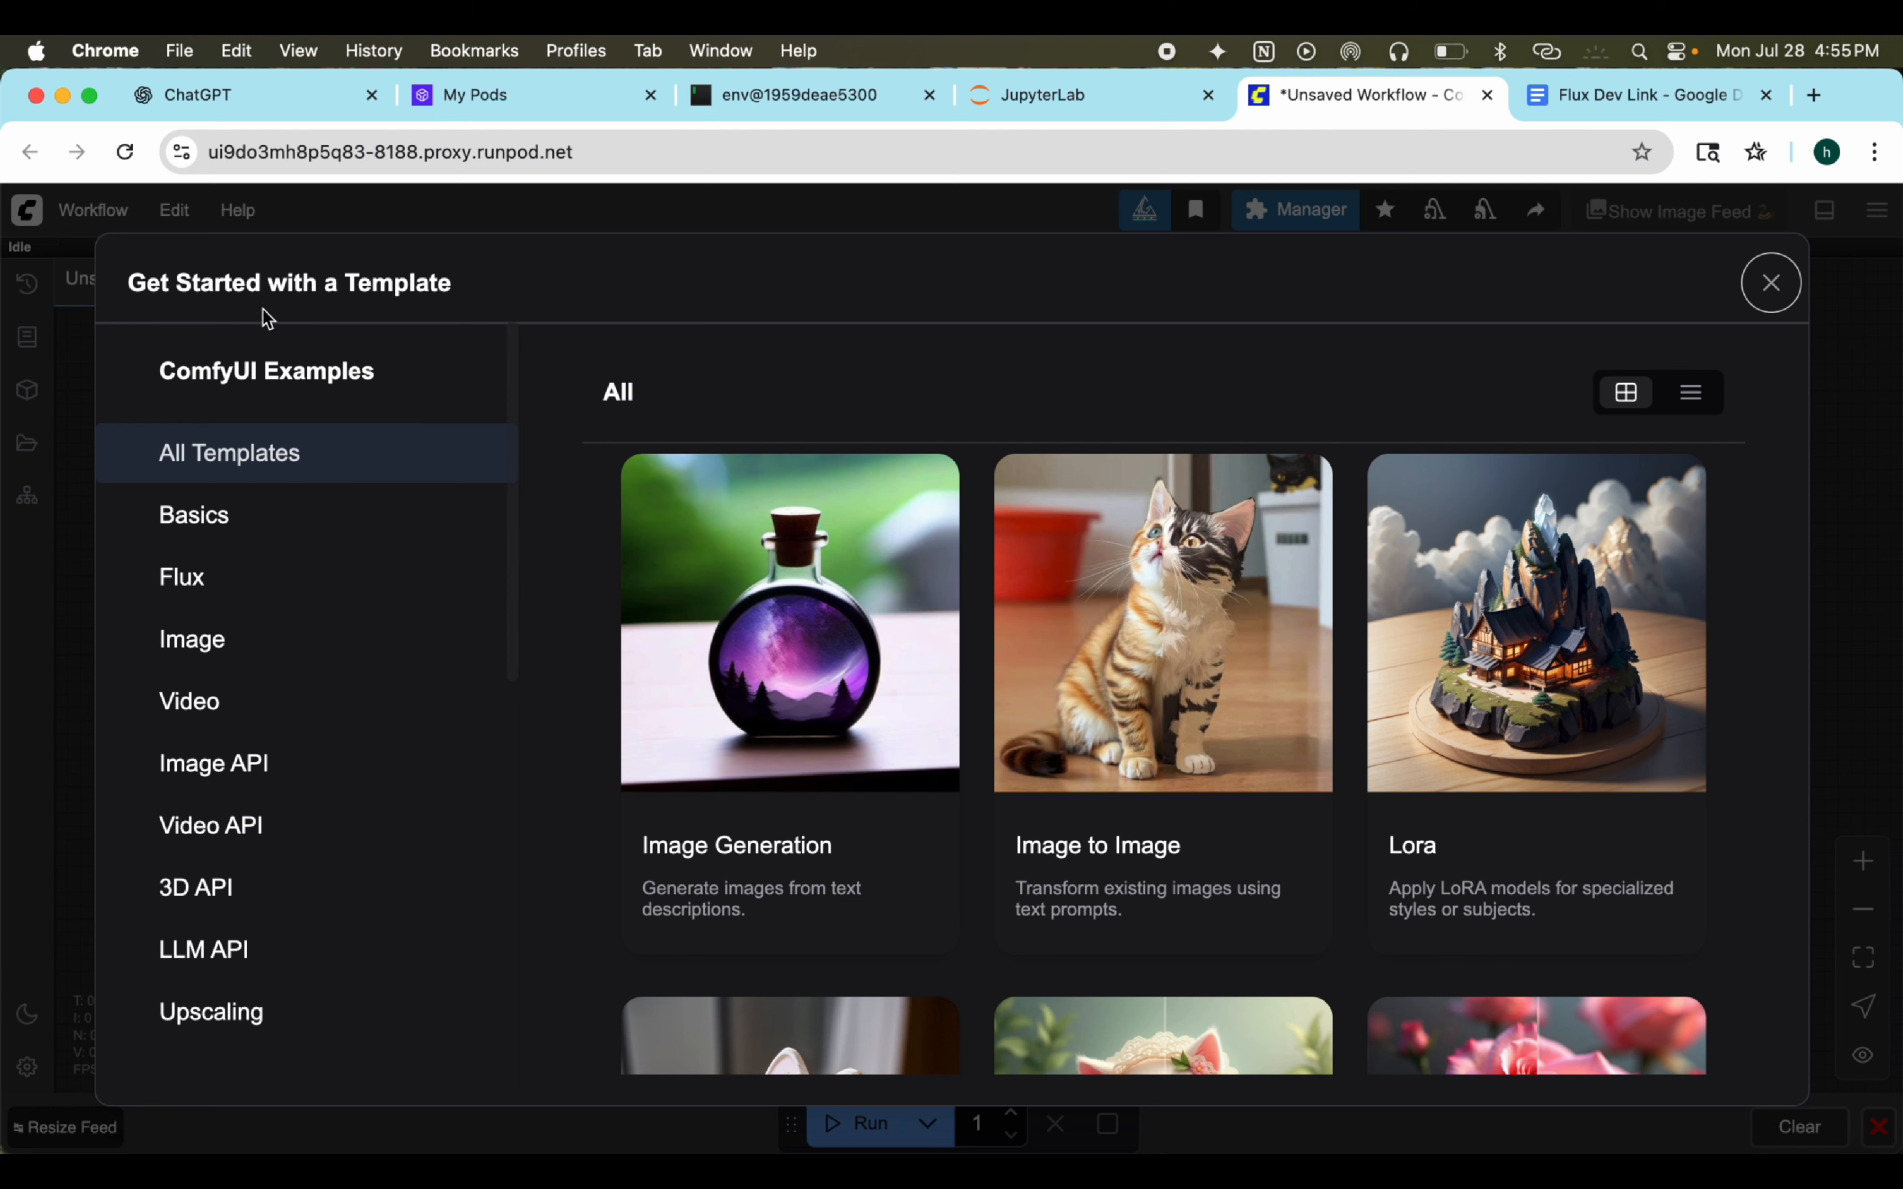
pyautogui.click(228, 601)
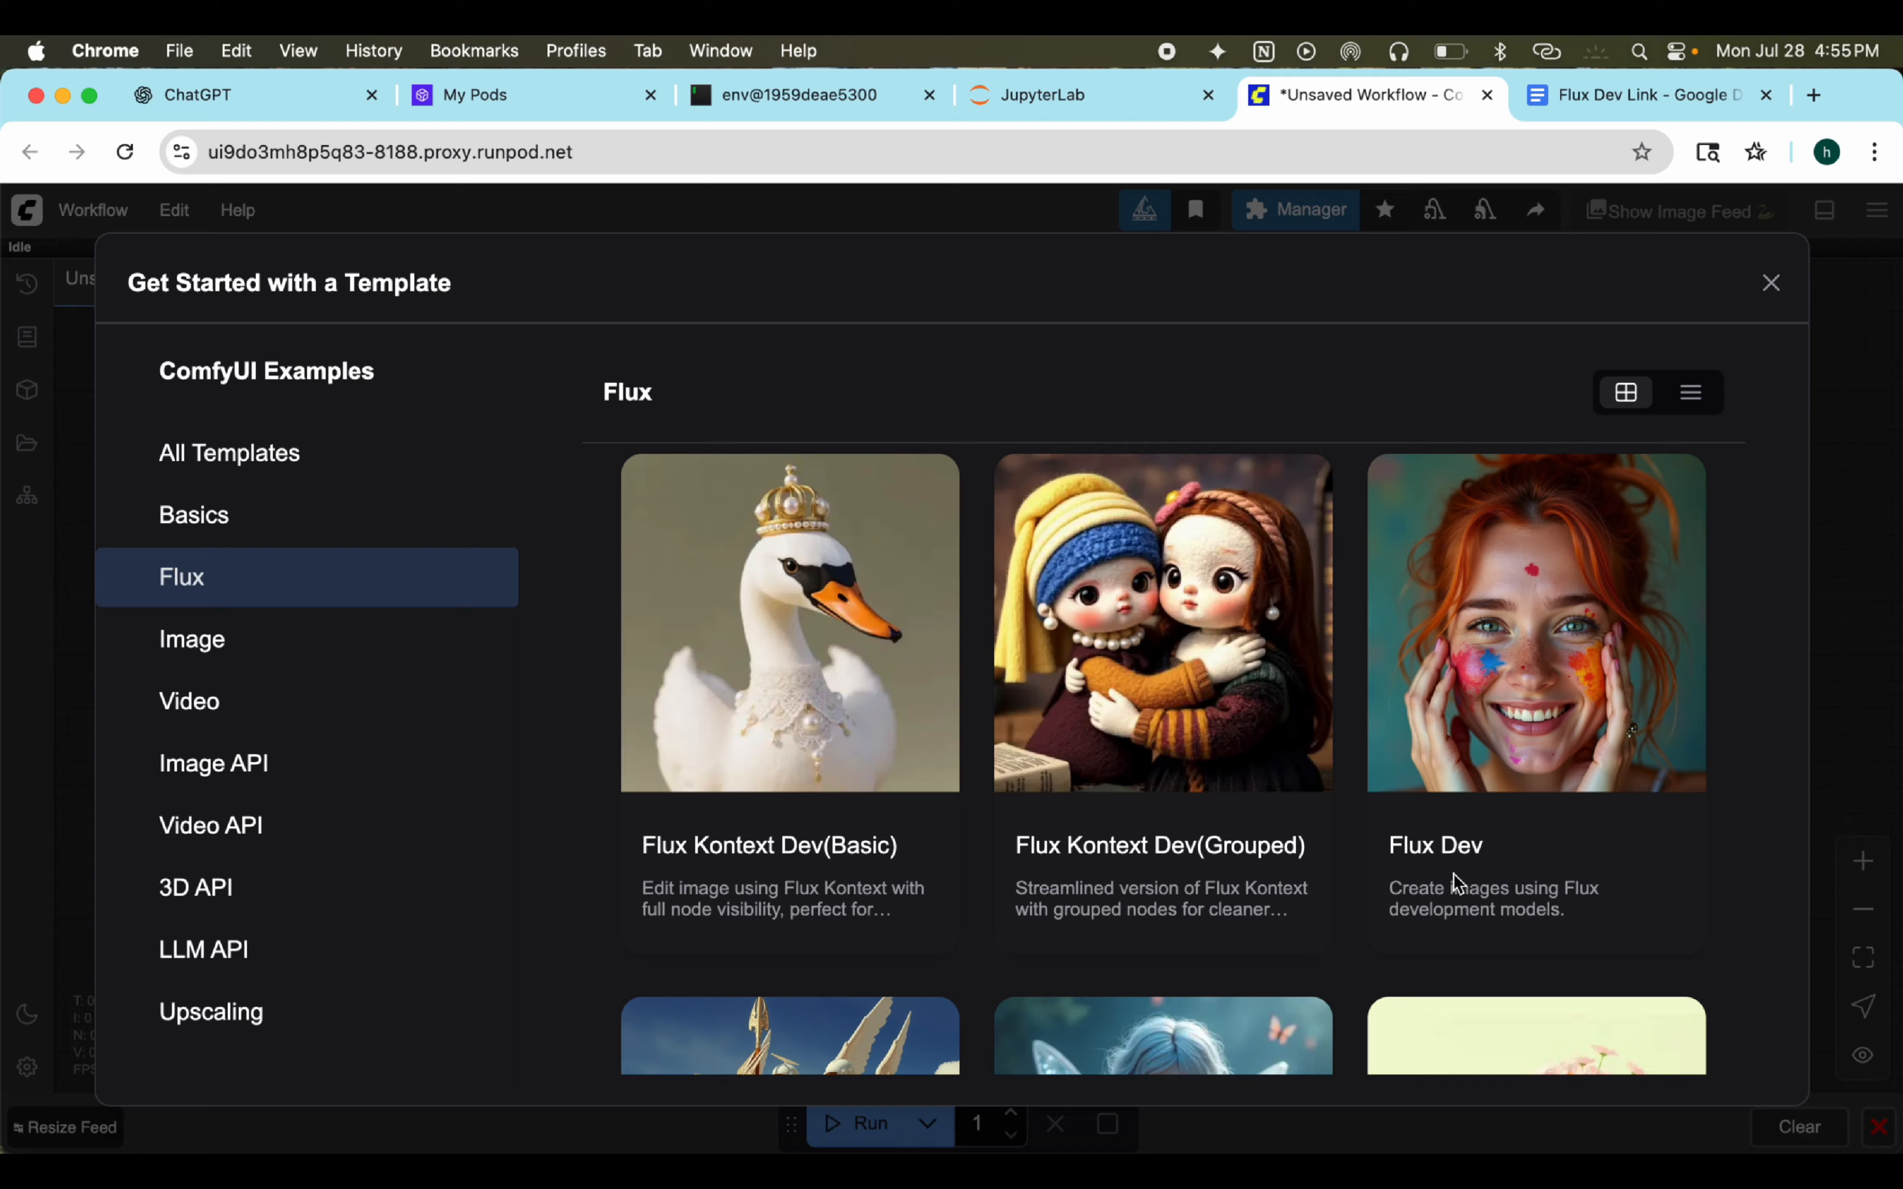
pyautogui.click(1562, 667)
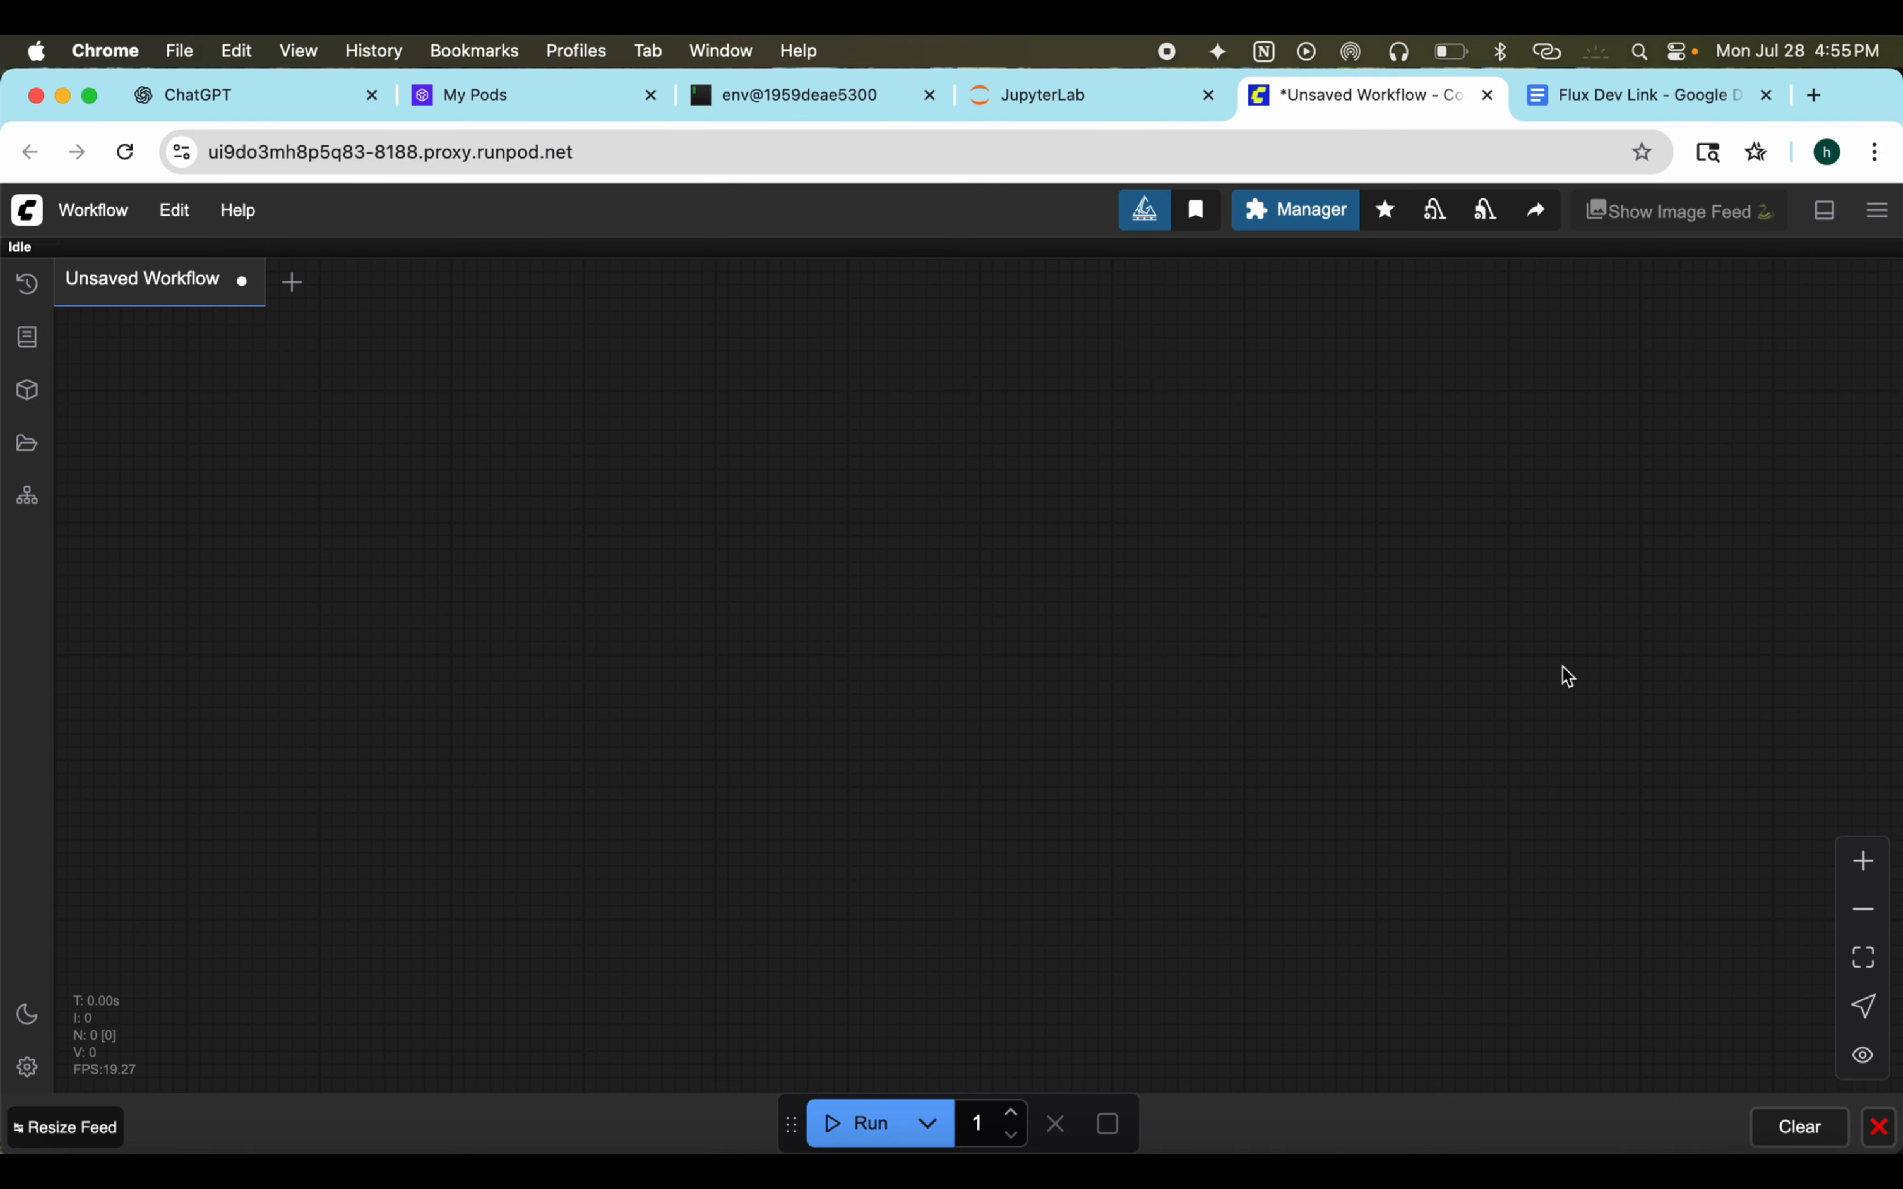
pyautogui.scroll(10, 1042, 749)
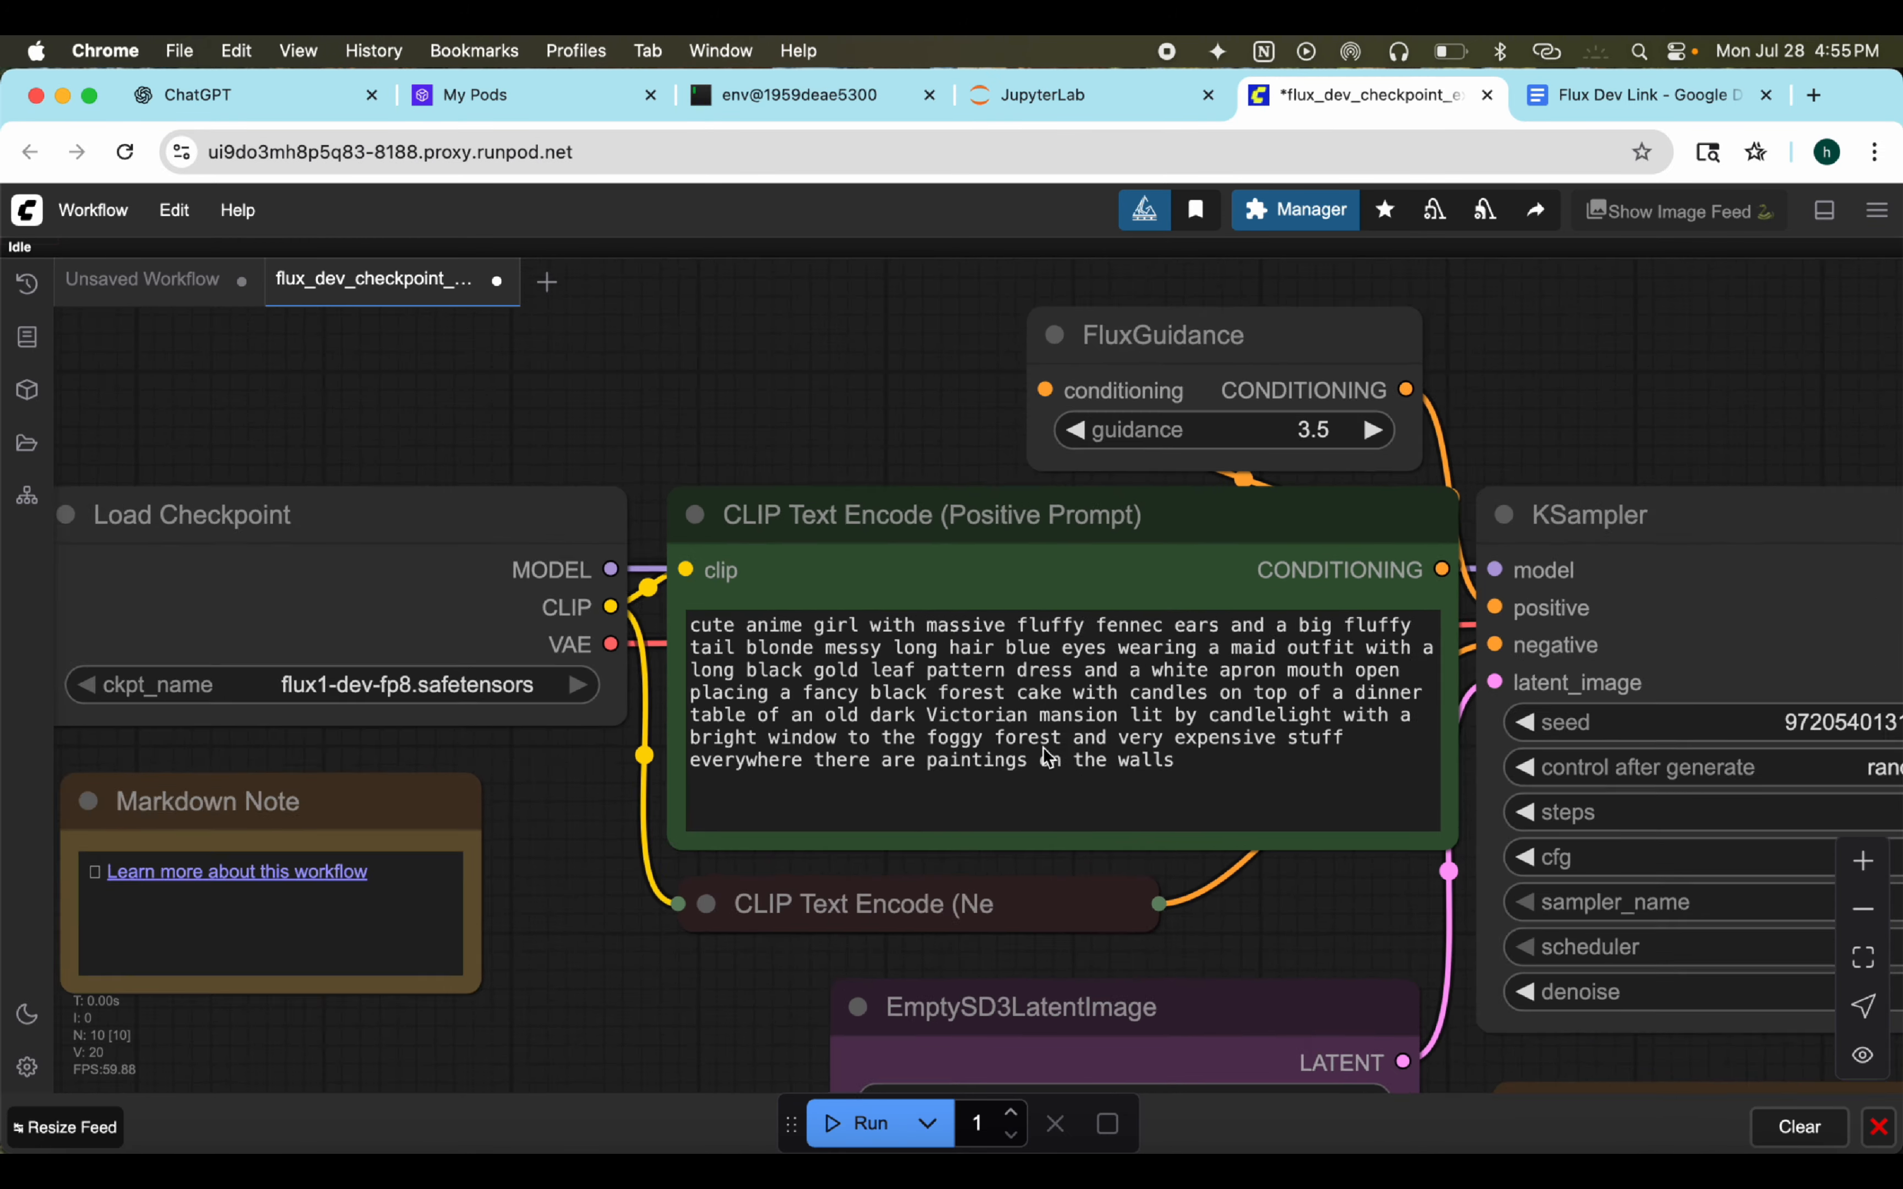
pyautogui.moveTo(1608, 408); pyautogui.dragTo(1302, 385)
pyautogui.scroll(-10, 1297, 389)
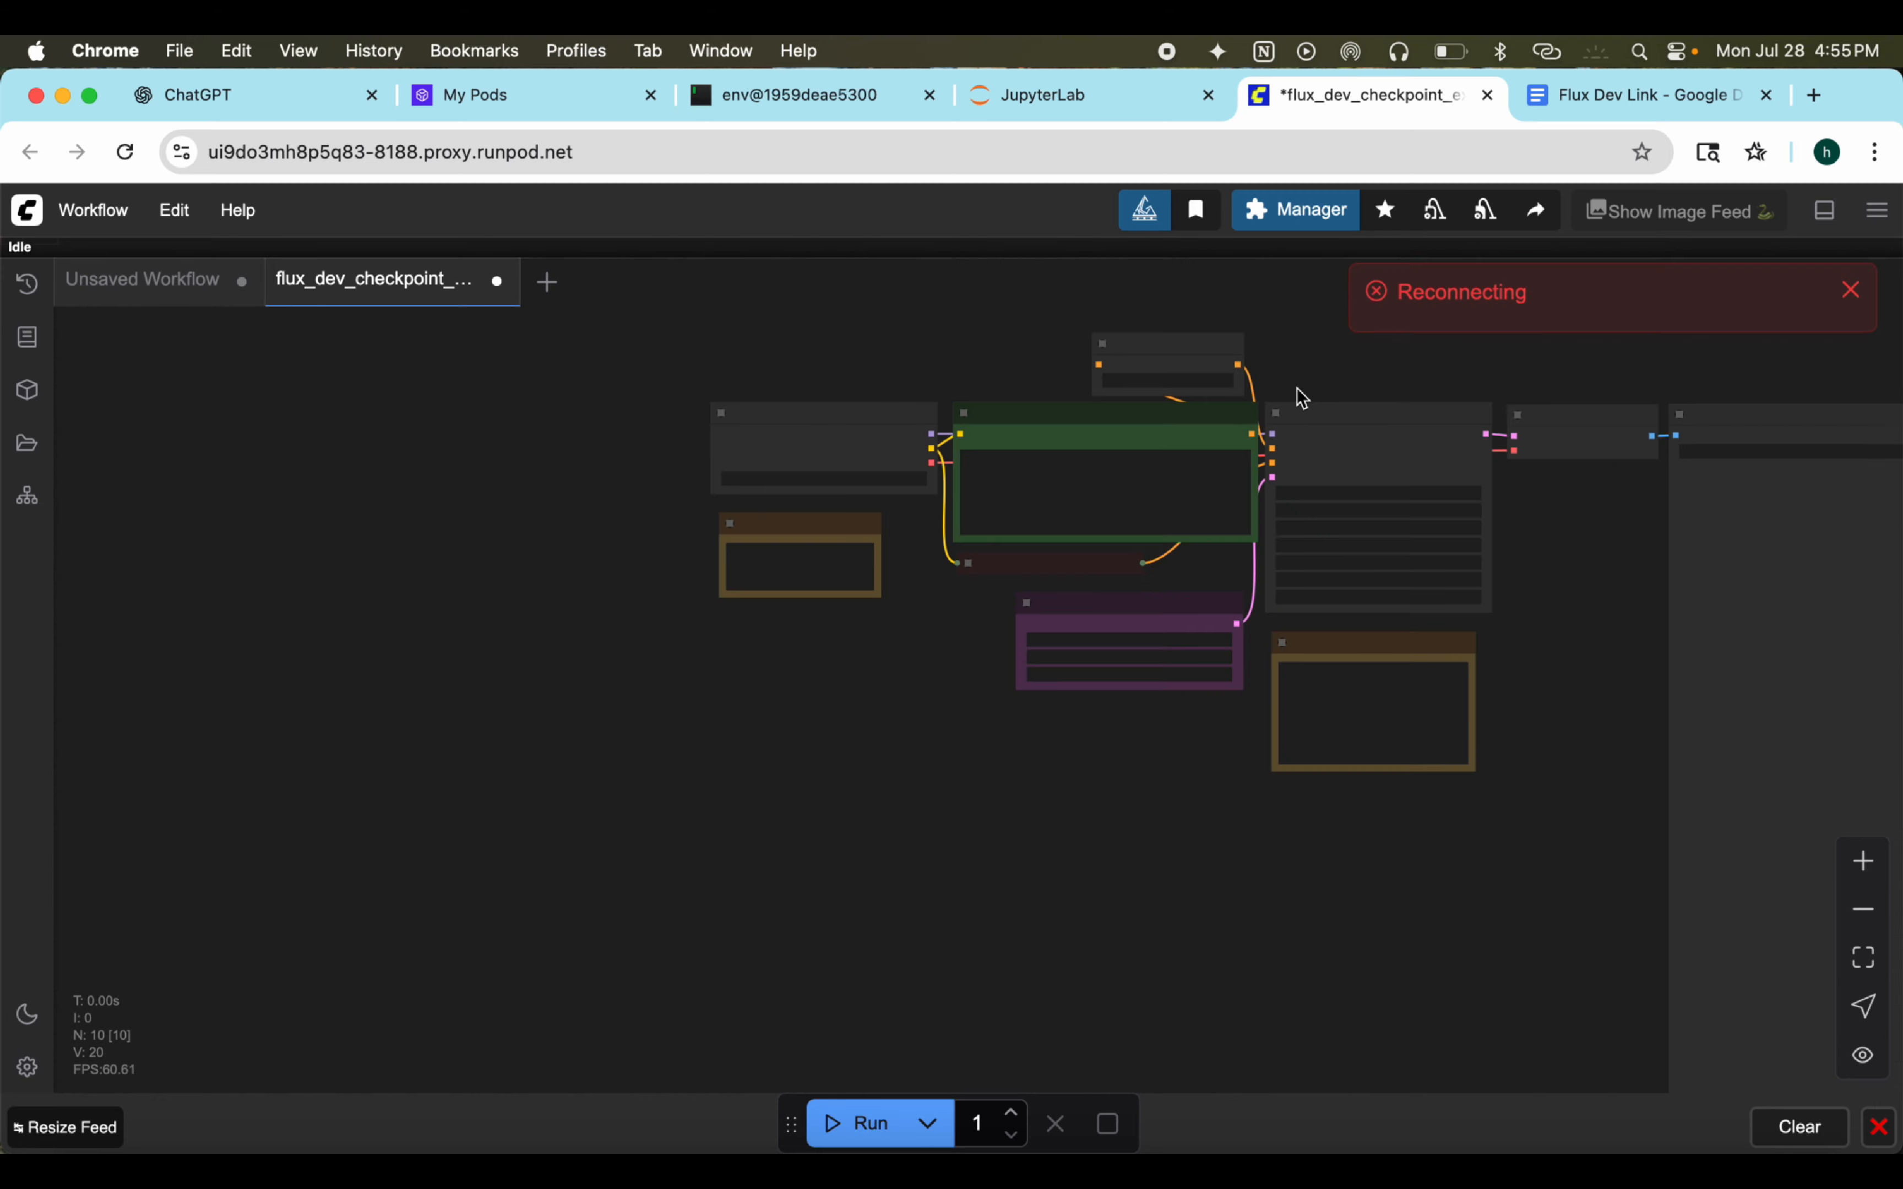
pyautogui.scroll(12, 1088, 592)
pyautogui.scroll(-6, 1206, 756)
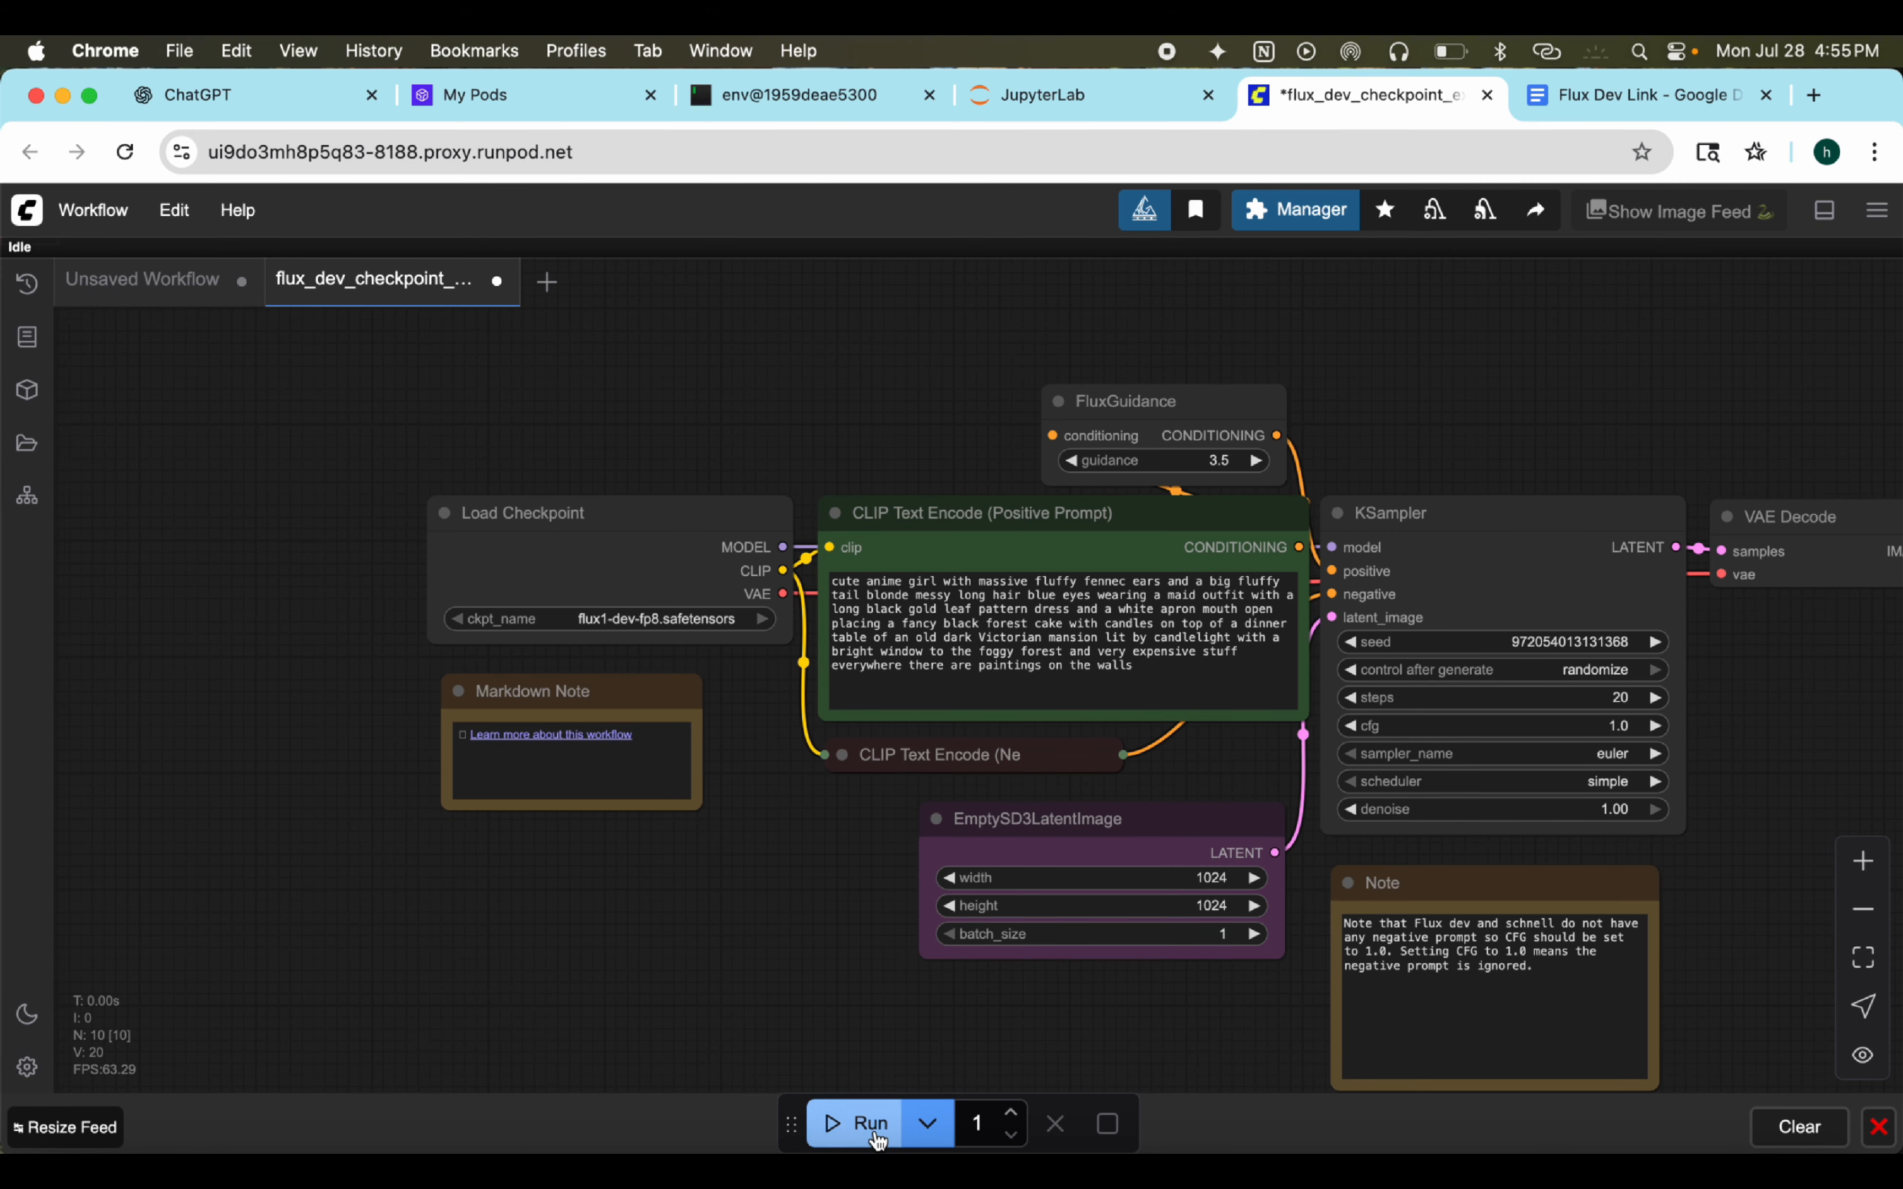
# Step: Try to run the Flux Dev workflow and check the checkpoint download in the JupyterLab terminal
pyautogui.click(876, 1133)
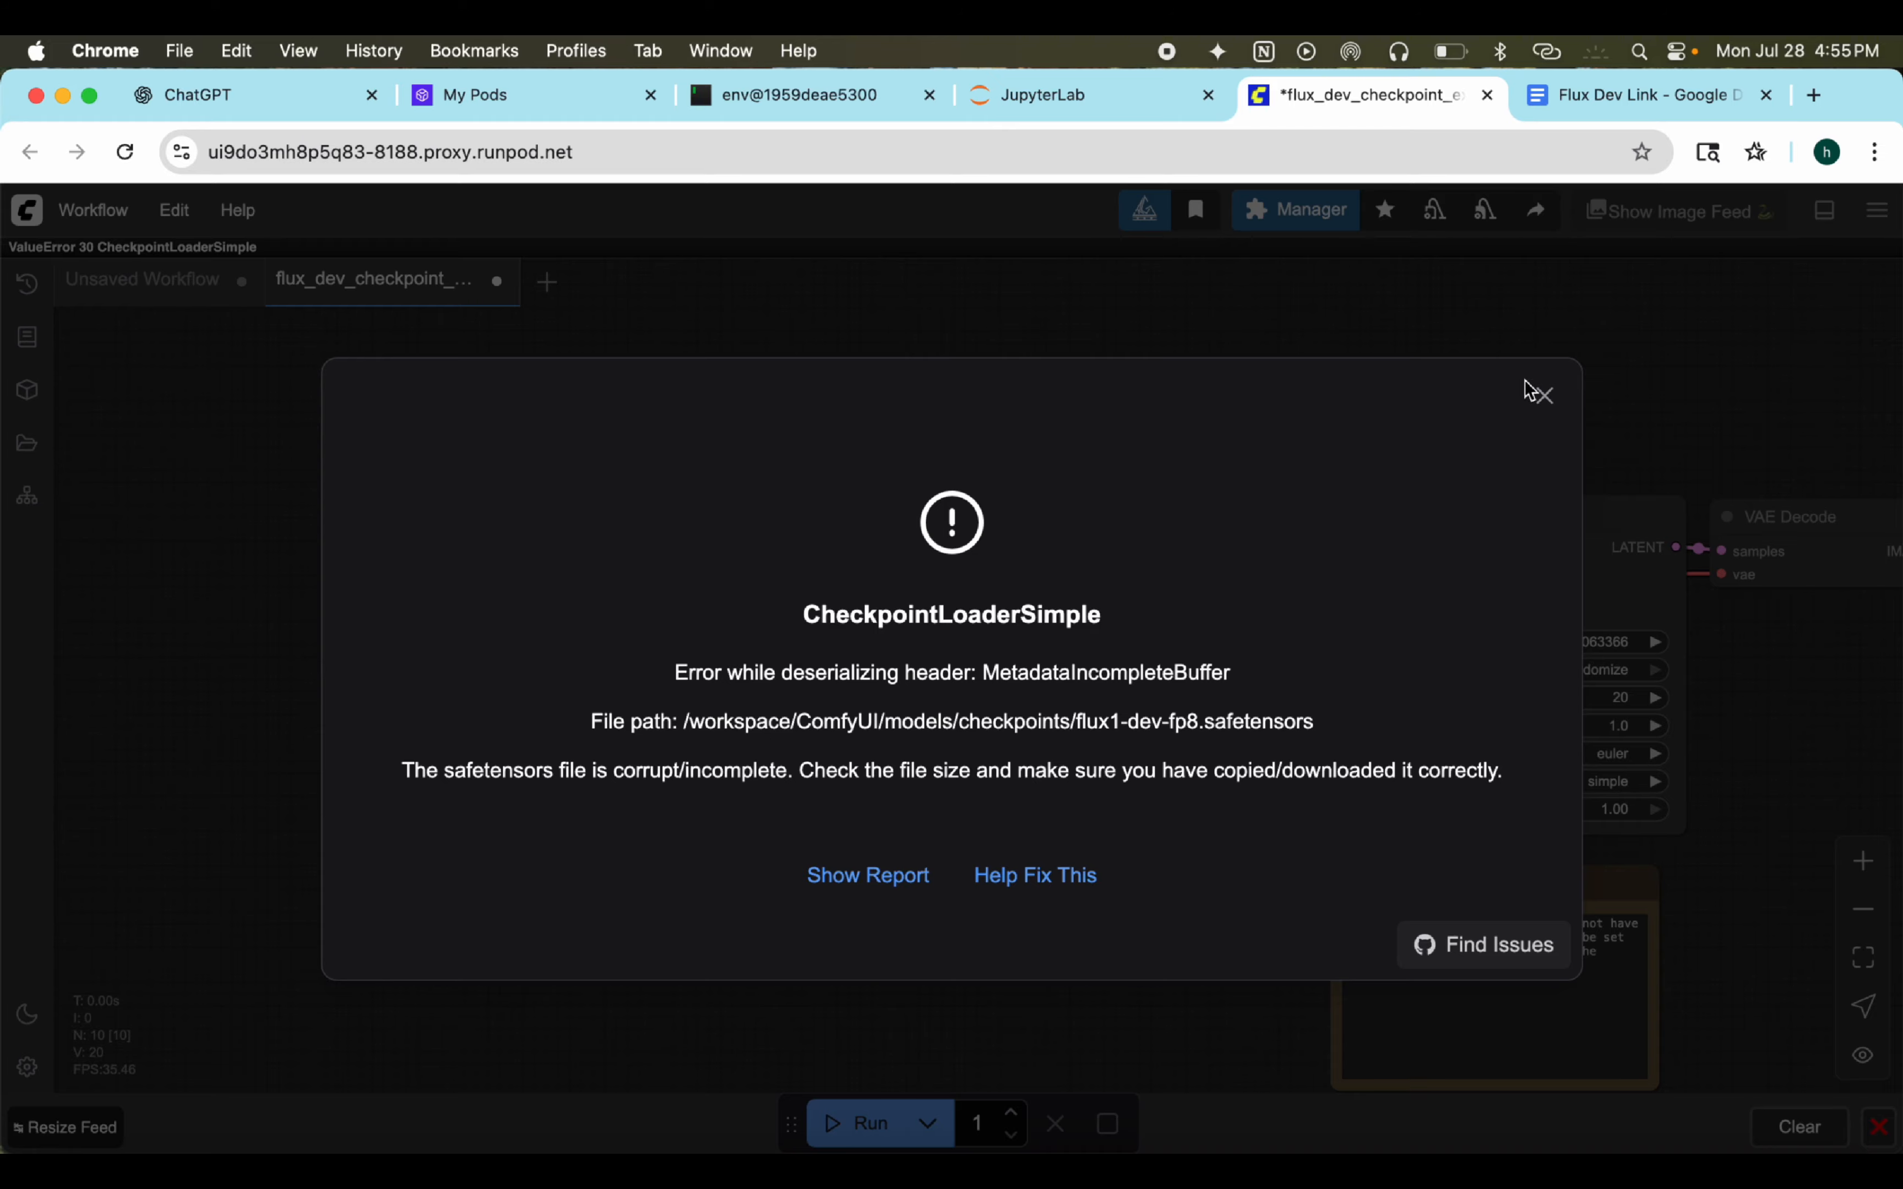
pyautogui.click(1540, 393)
pyautogui.click(1074, 90)
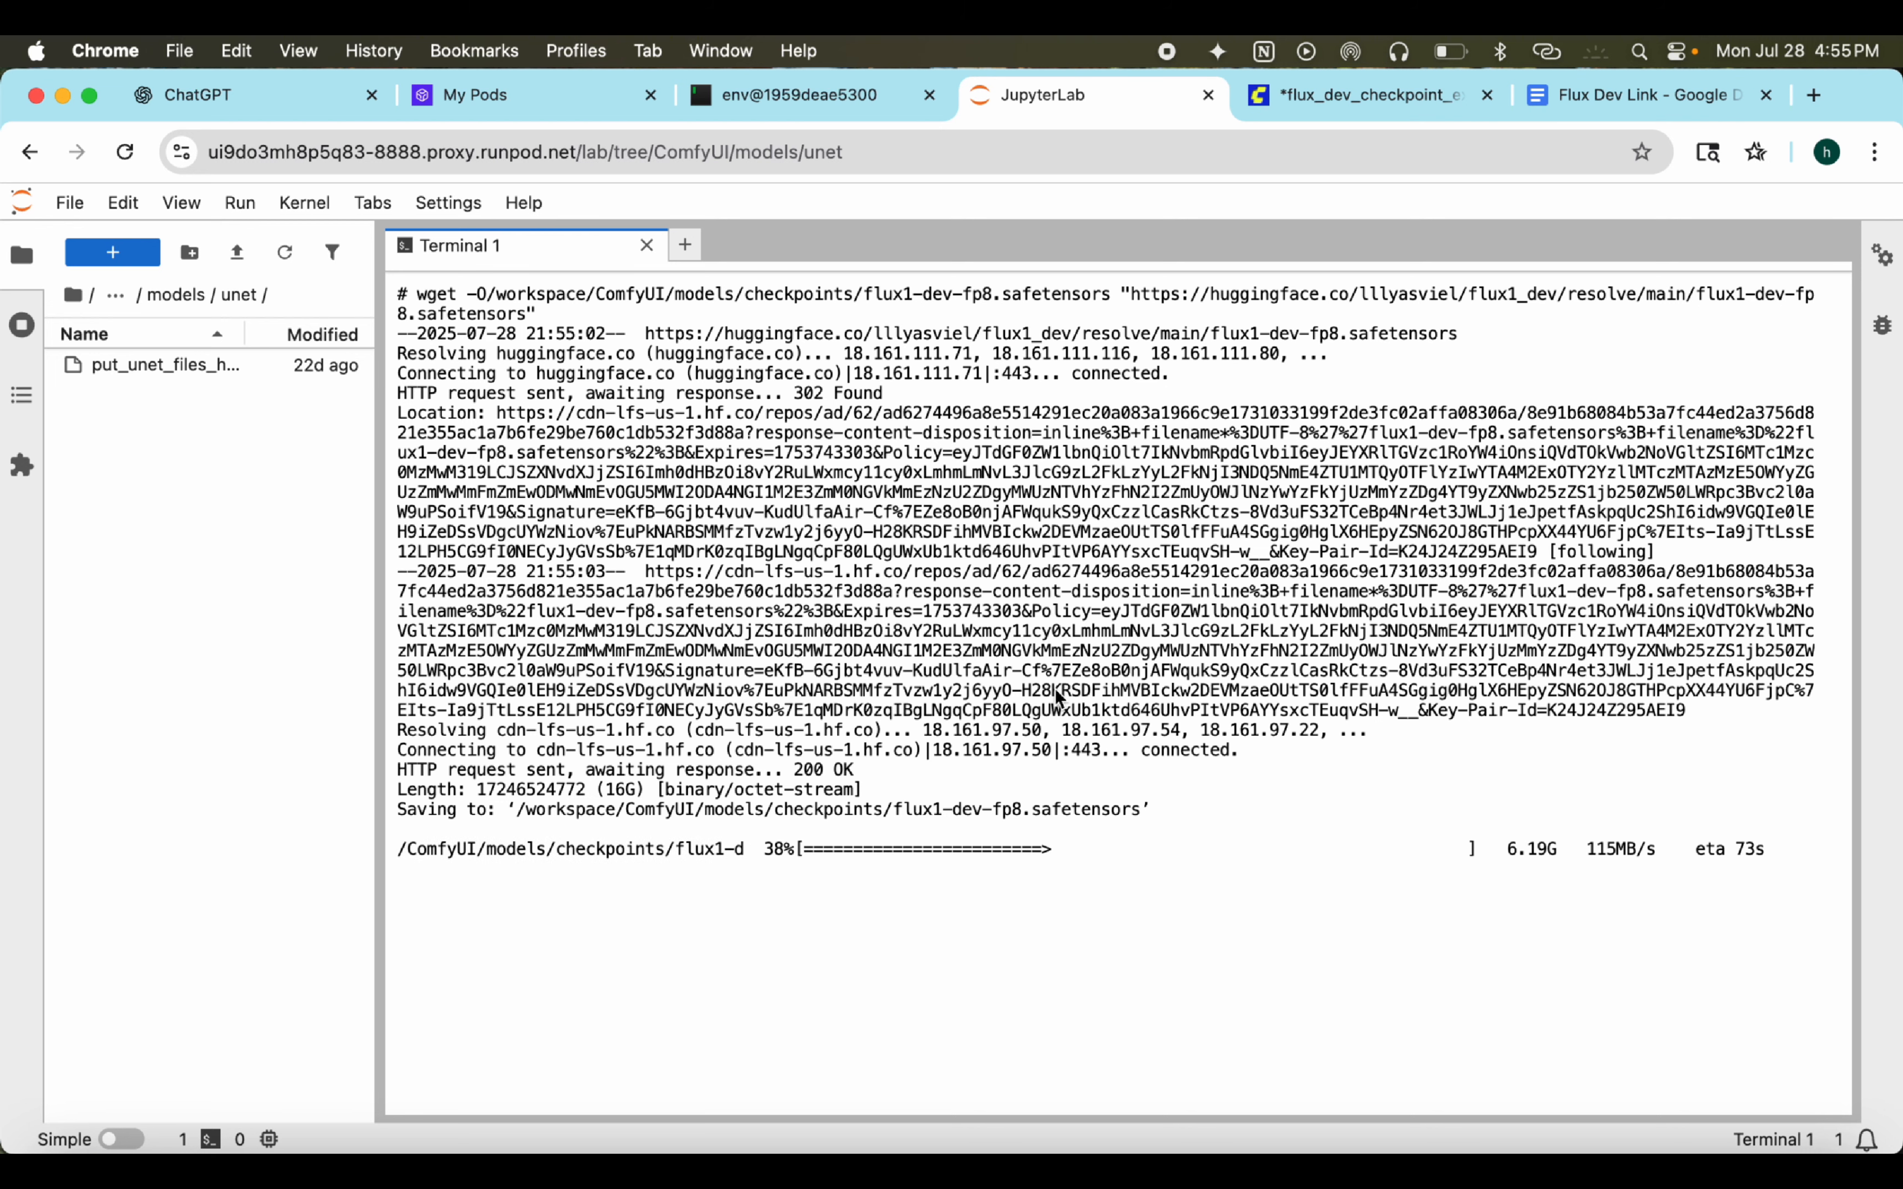
# Step: Switch to ChatGPT and submit the request "create a flux script for a model on the beach"
pyautogui.click(285, 105)
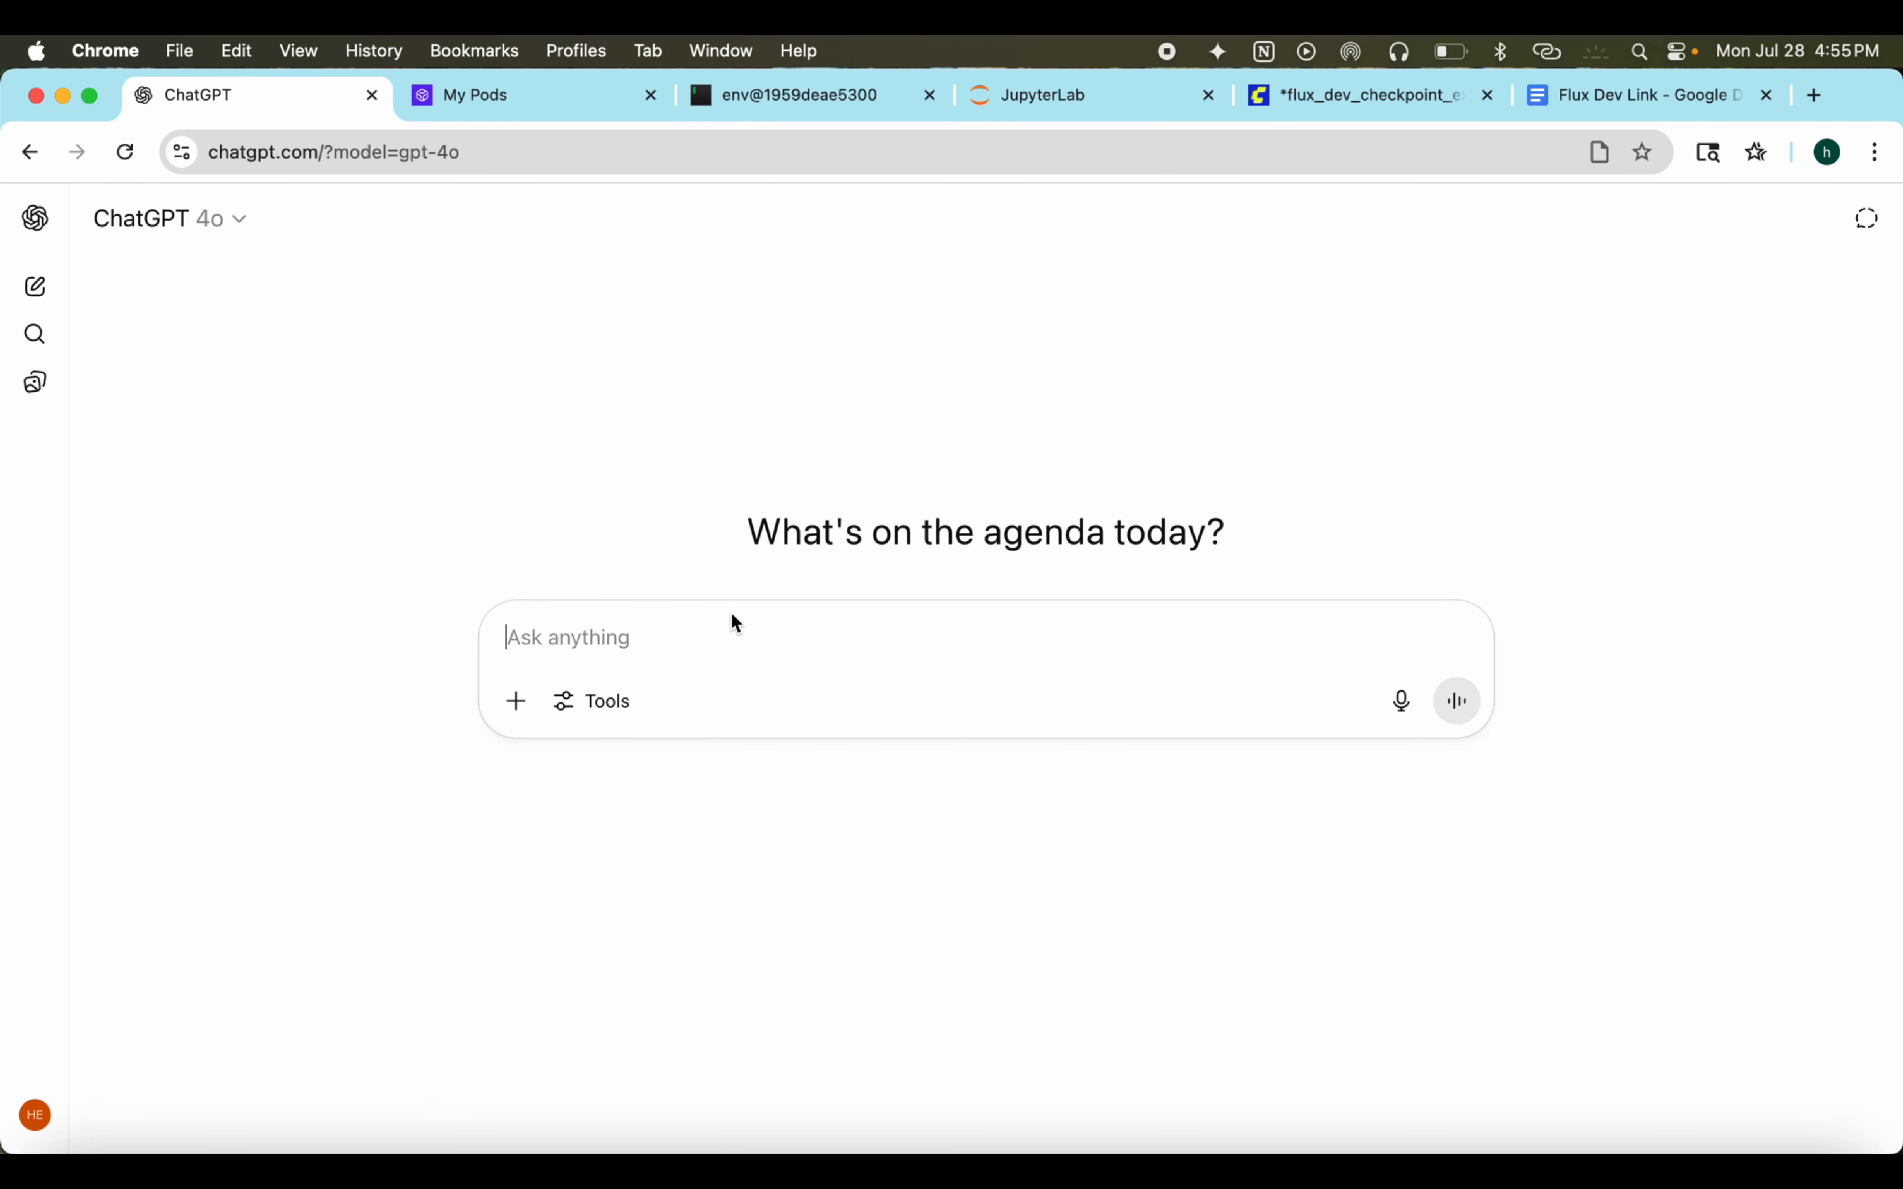
pyautogui.write('create a flu')
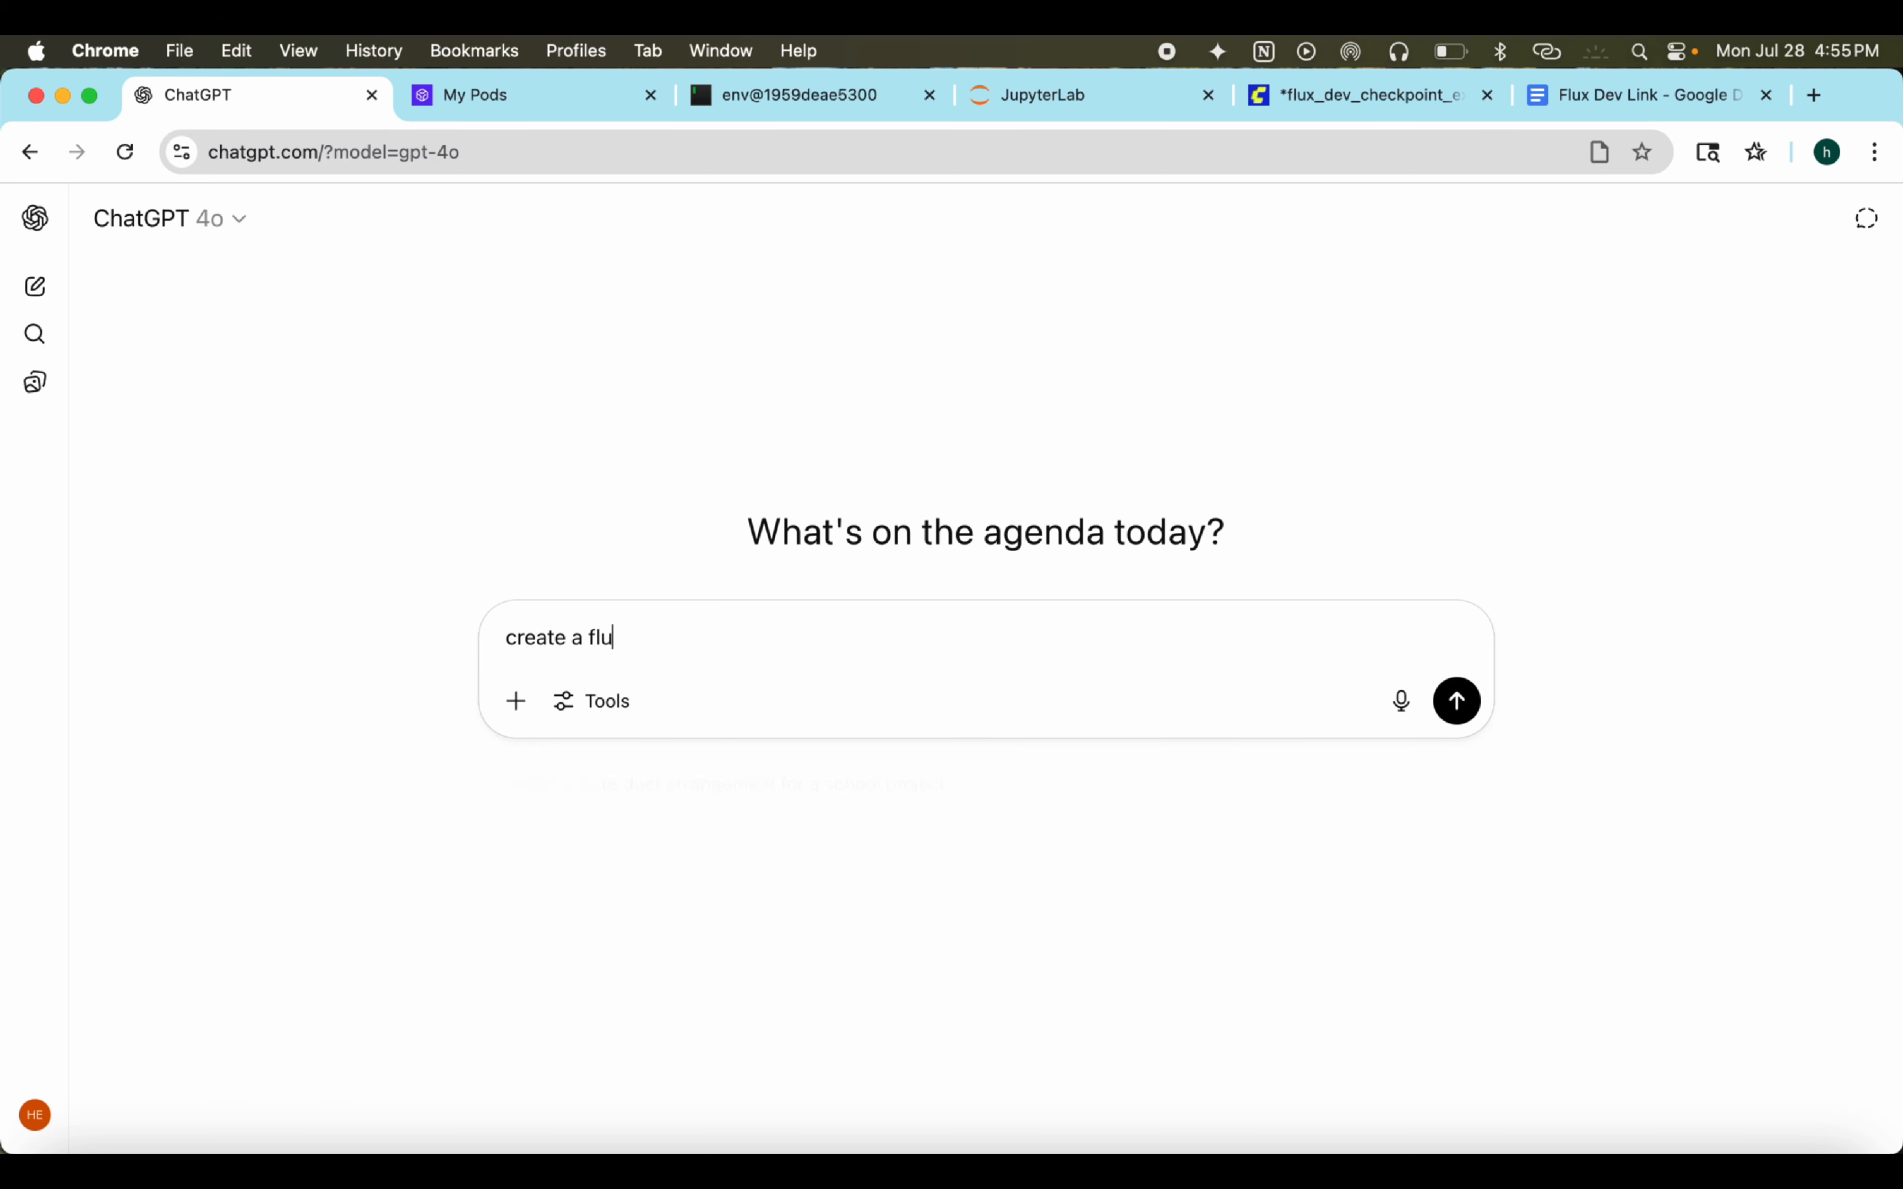
pyautogui.write('x script for a model o')
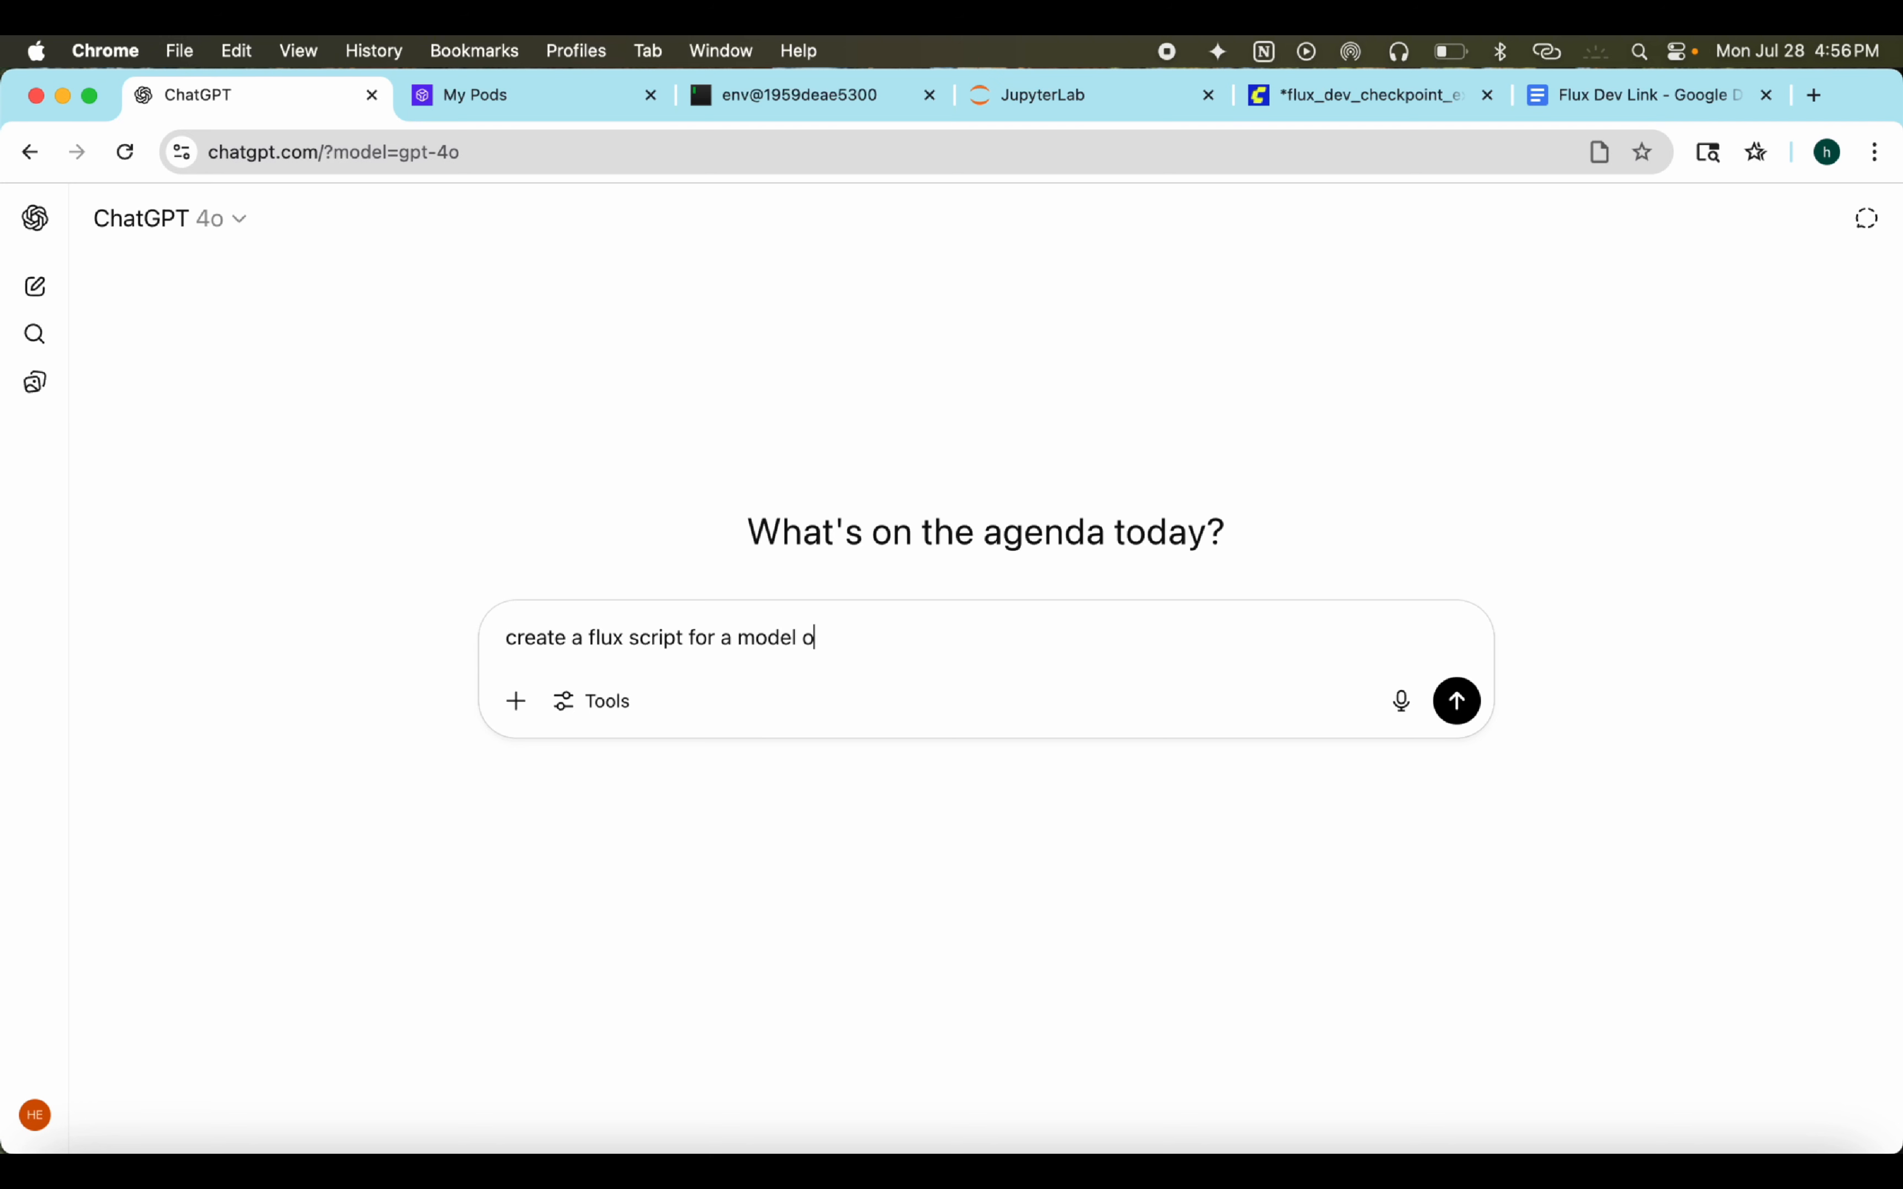
pyautogui.write('n the beach')
pyautogui.press('Return')
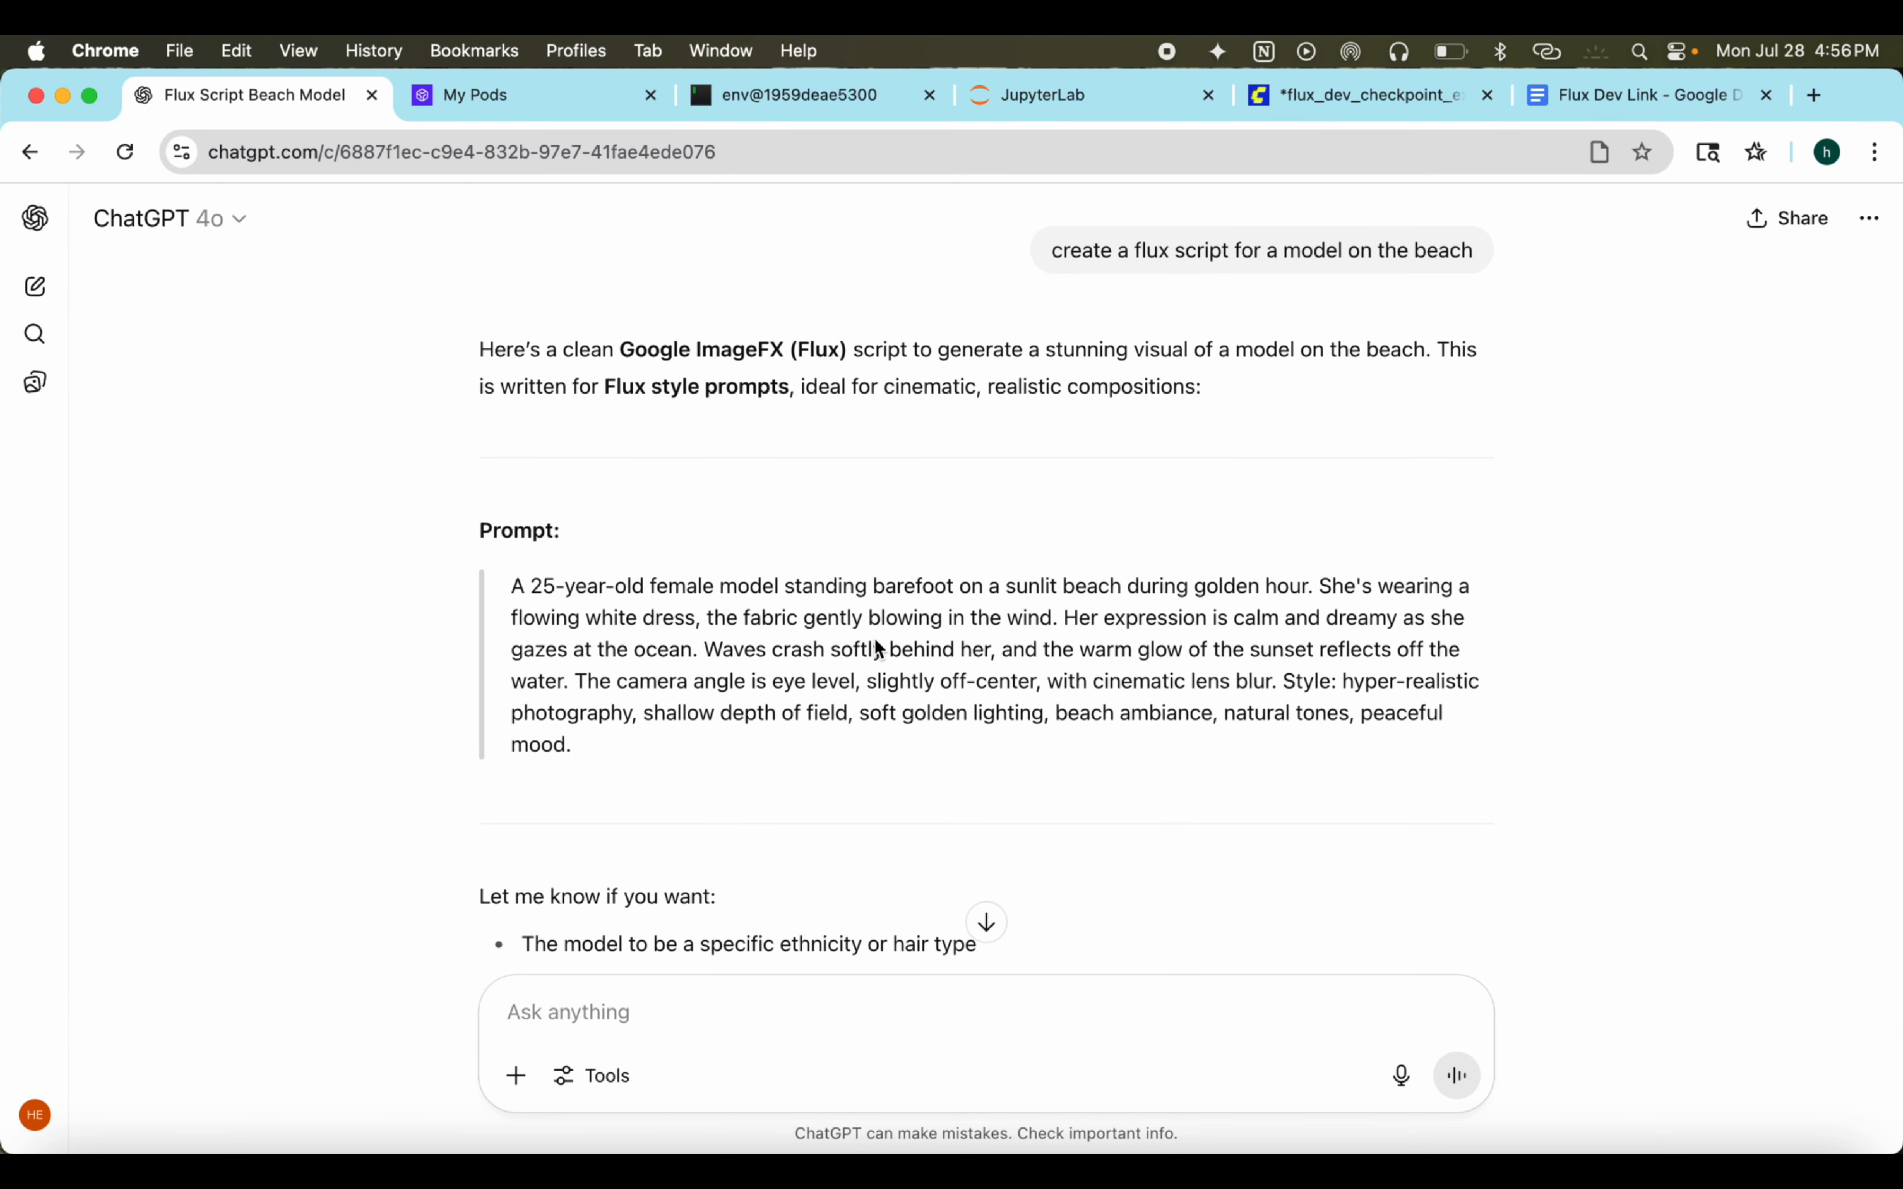
# Step: Try to replace the positive prompt in ComfyUI with the beach model prompt copied from ChatGPT's reply
pyautogui.tripleClick(875, 638)
pyautogui.press('super+c')
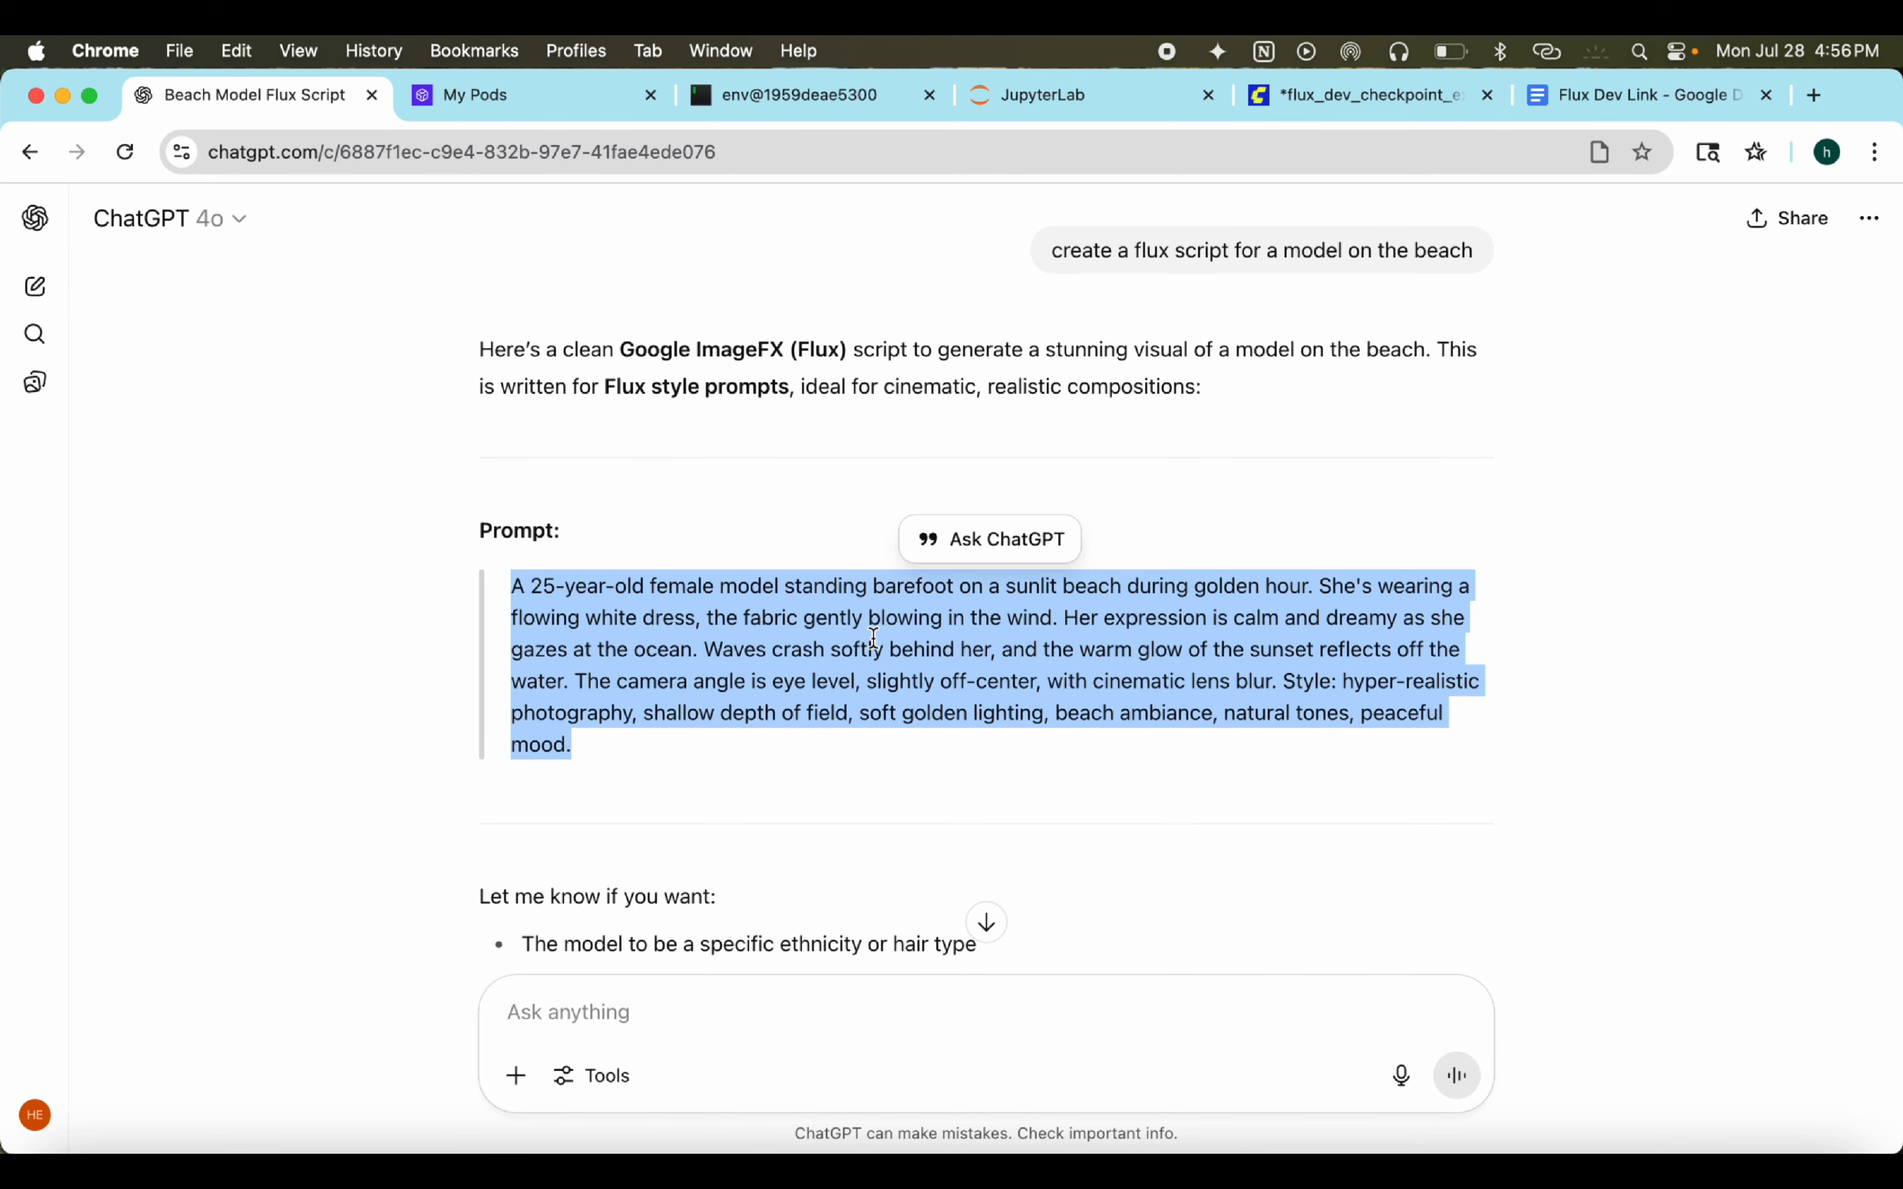
pyautogui.click(1165, 110)
pyautogui.click(1292, 103)
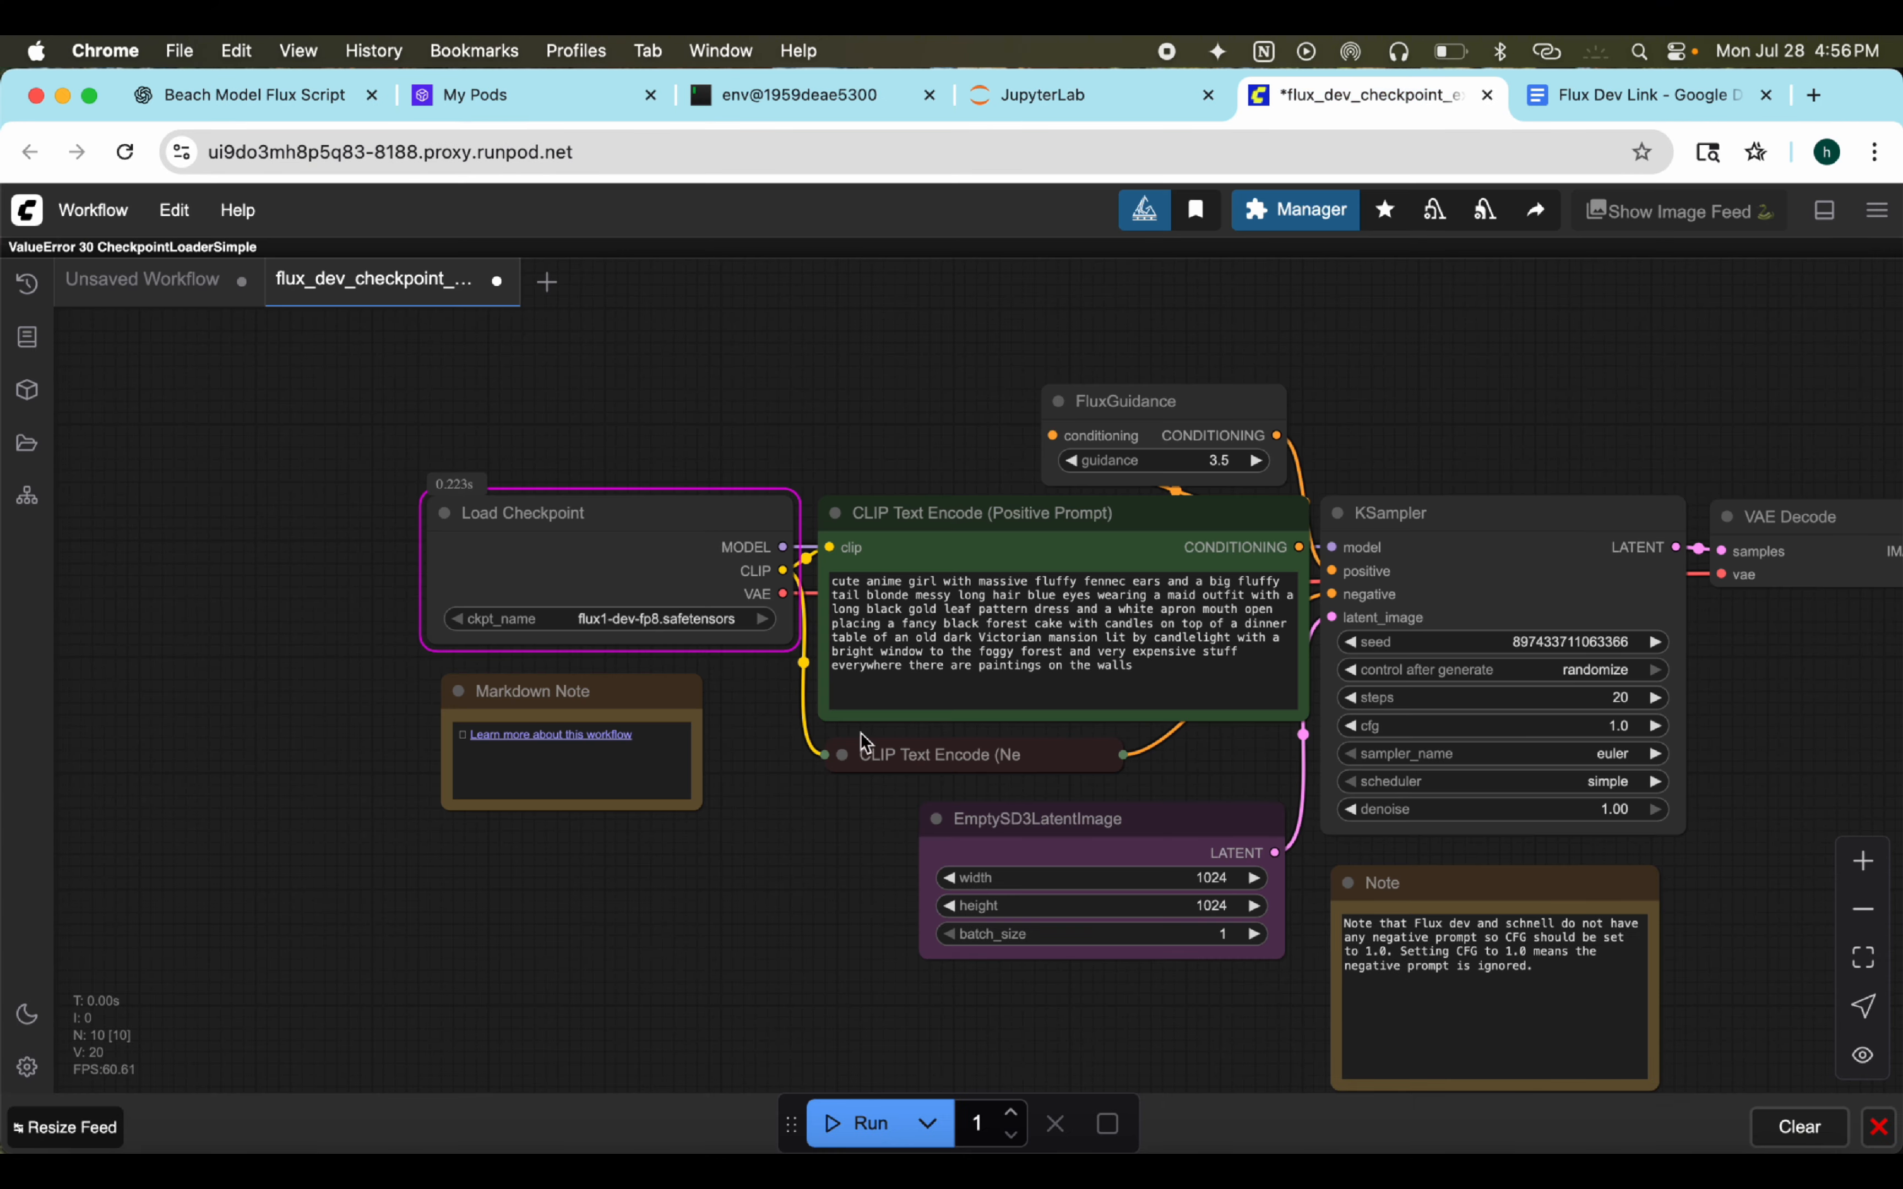
pyautogui.tripleClick(1000, 651)
pyautogui.press('super+v')
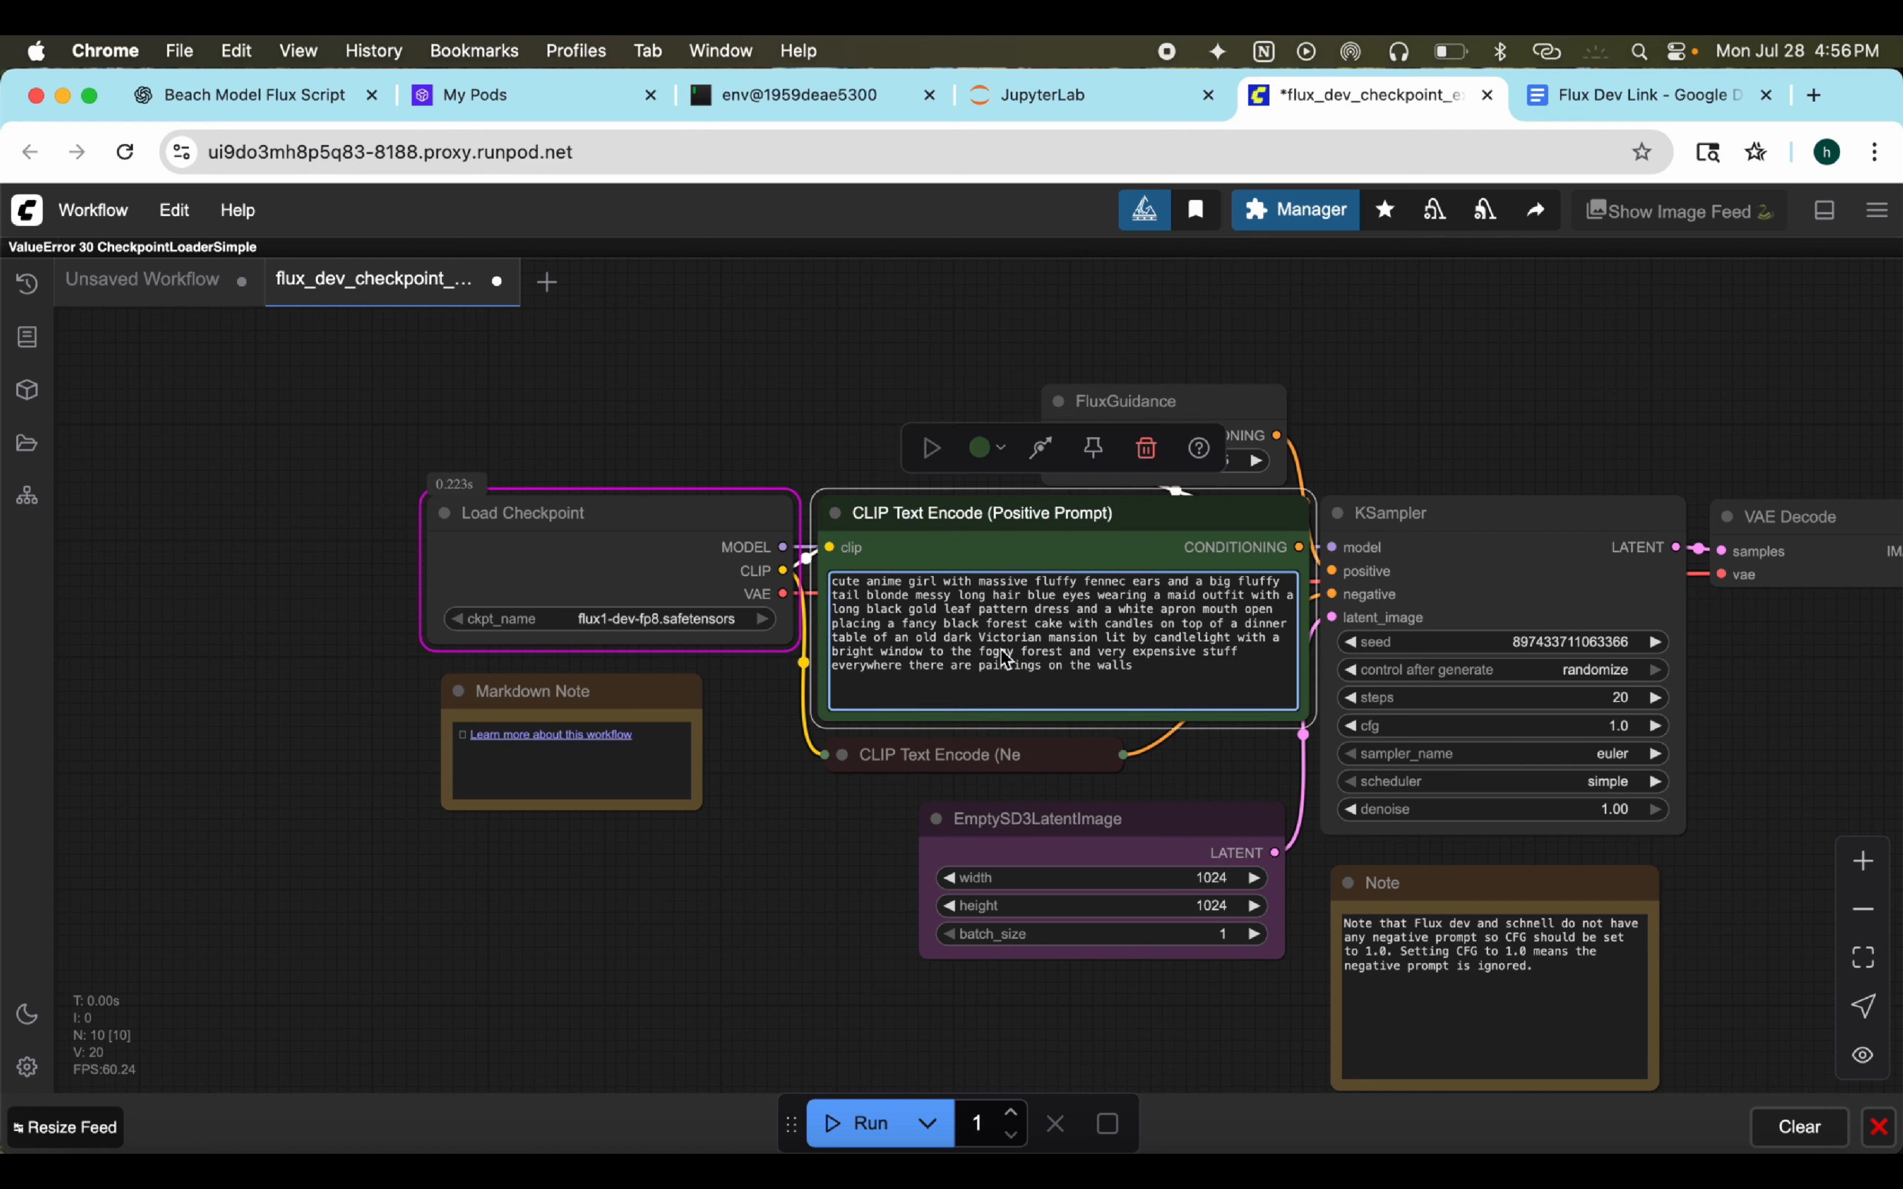
pyautogui.tripleClick(1013, 642)
pyautogui.press('super+v')
pyautogui.doubleClick(1014, 643)
pyautogui.press('BackSpace')
pyautogui.click(1014, 643)
pyautogui.press('BackSpace')
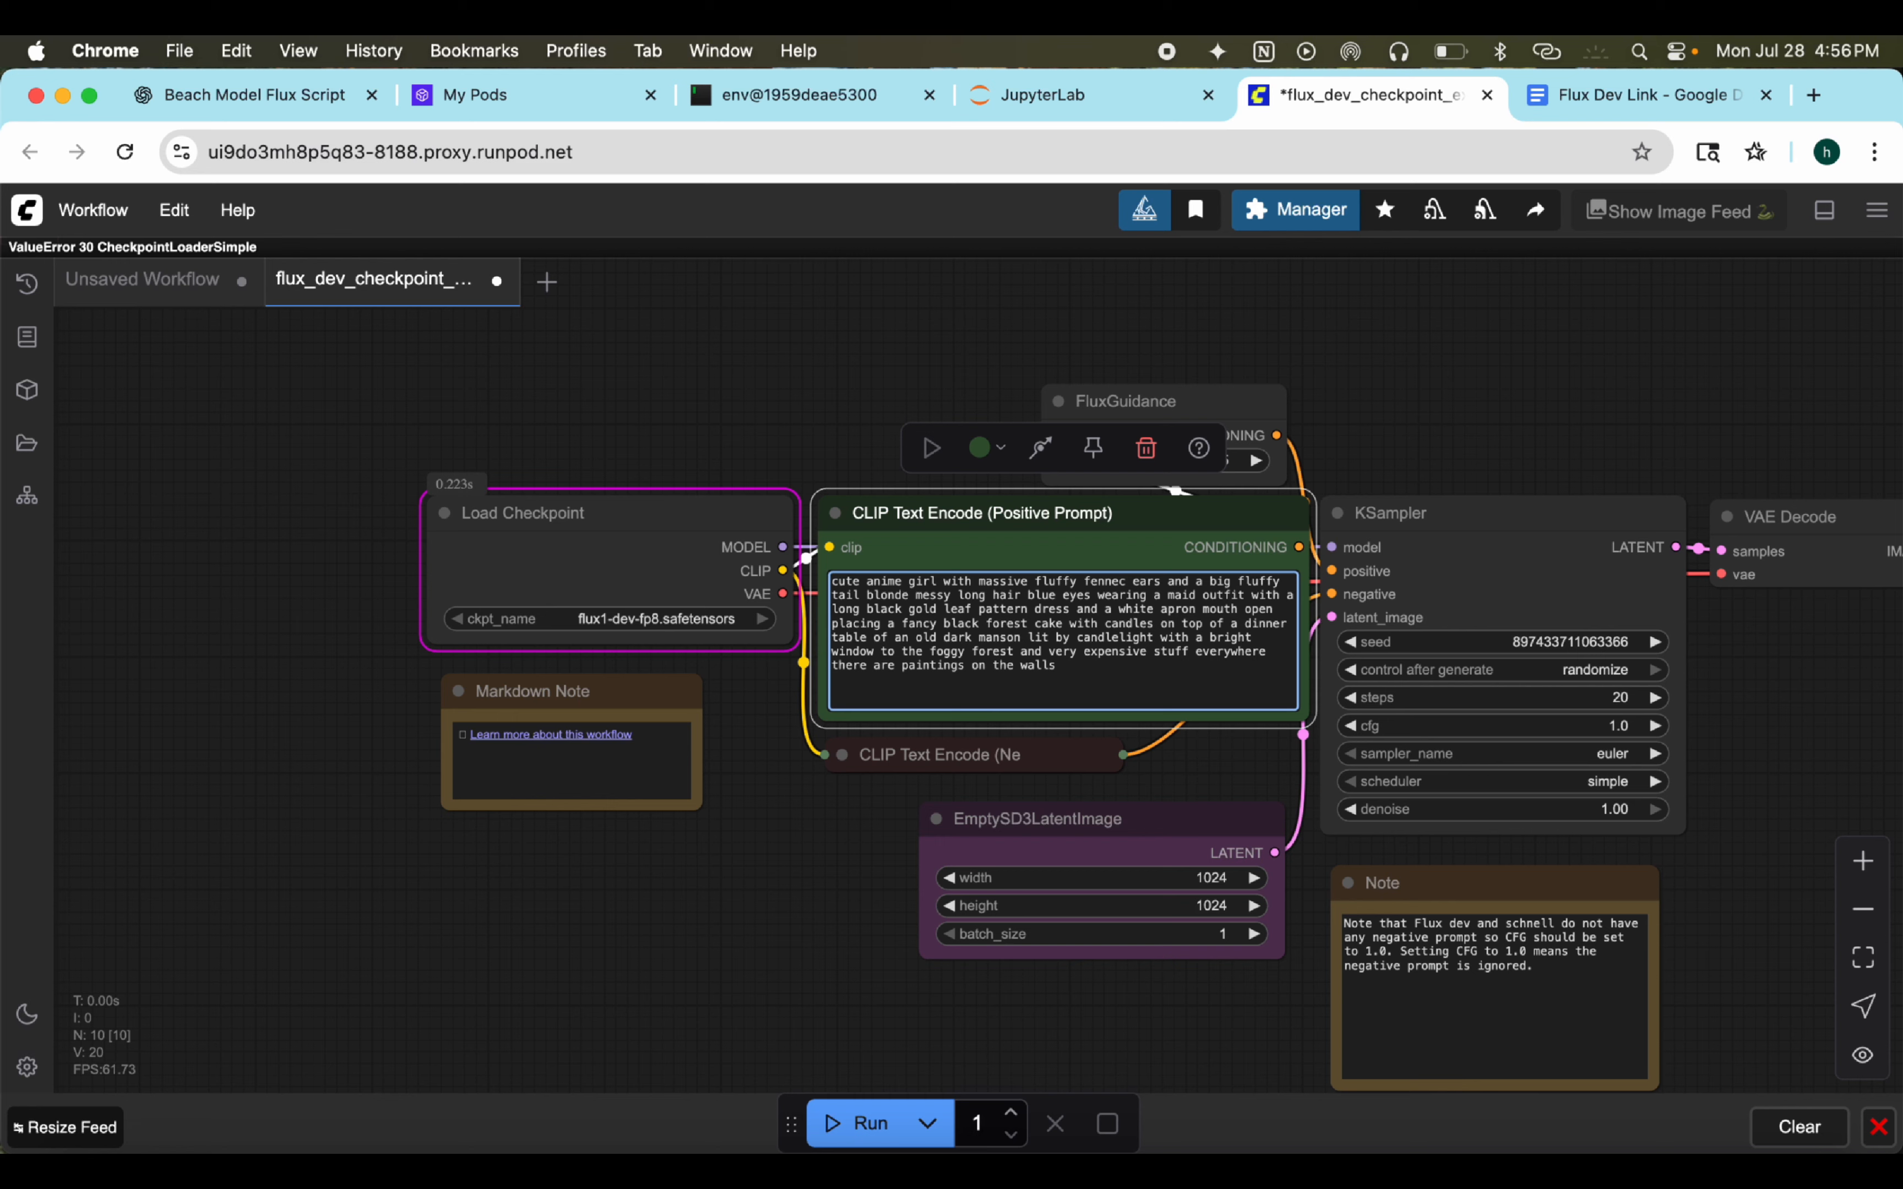
pyautogui.tripleClick(1013, 643)
pyautogui.press('BackSpace')
pyautogui.press('super+v')
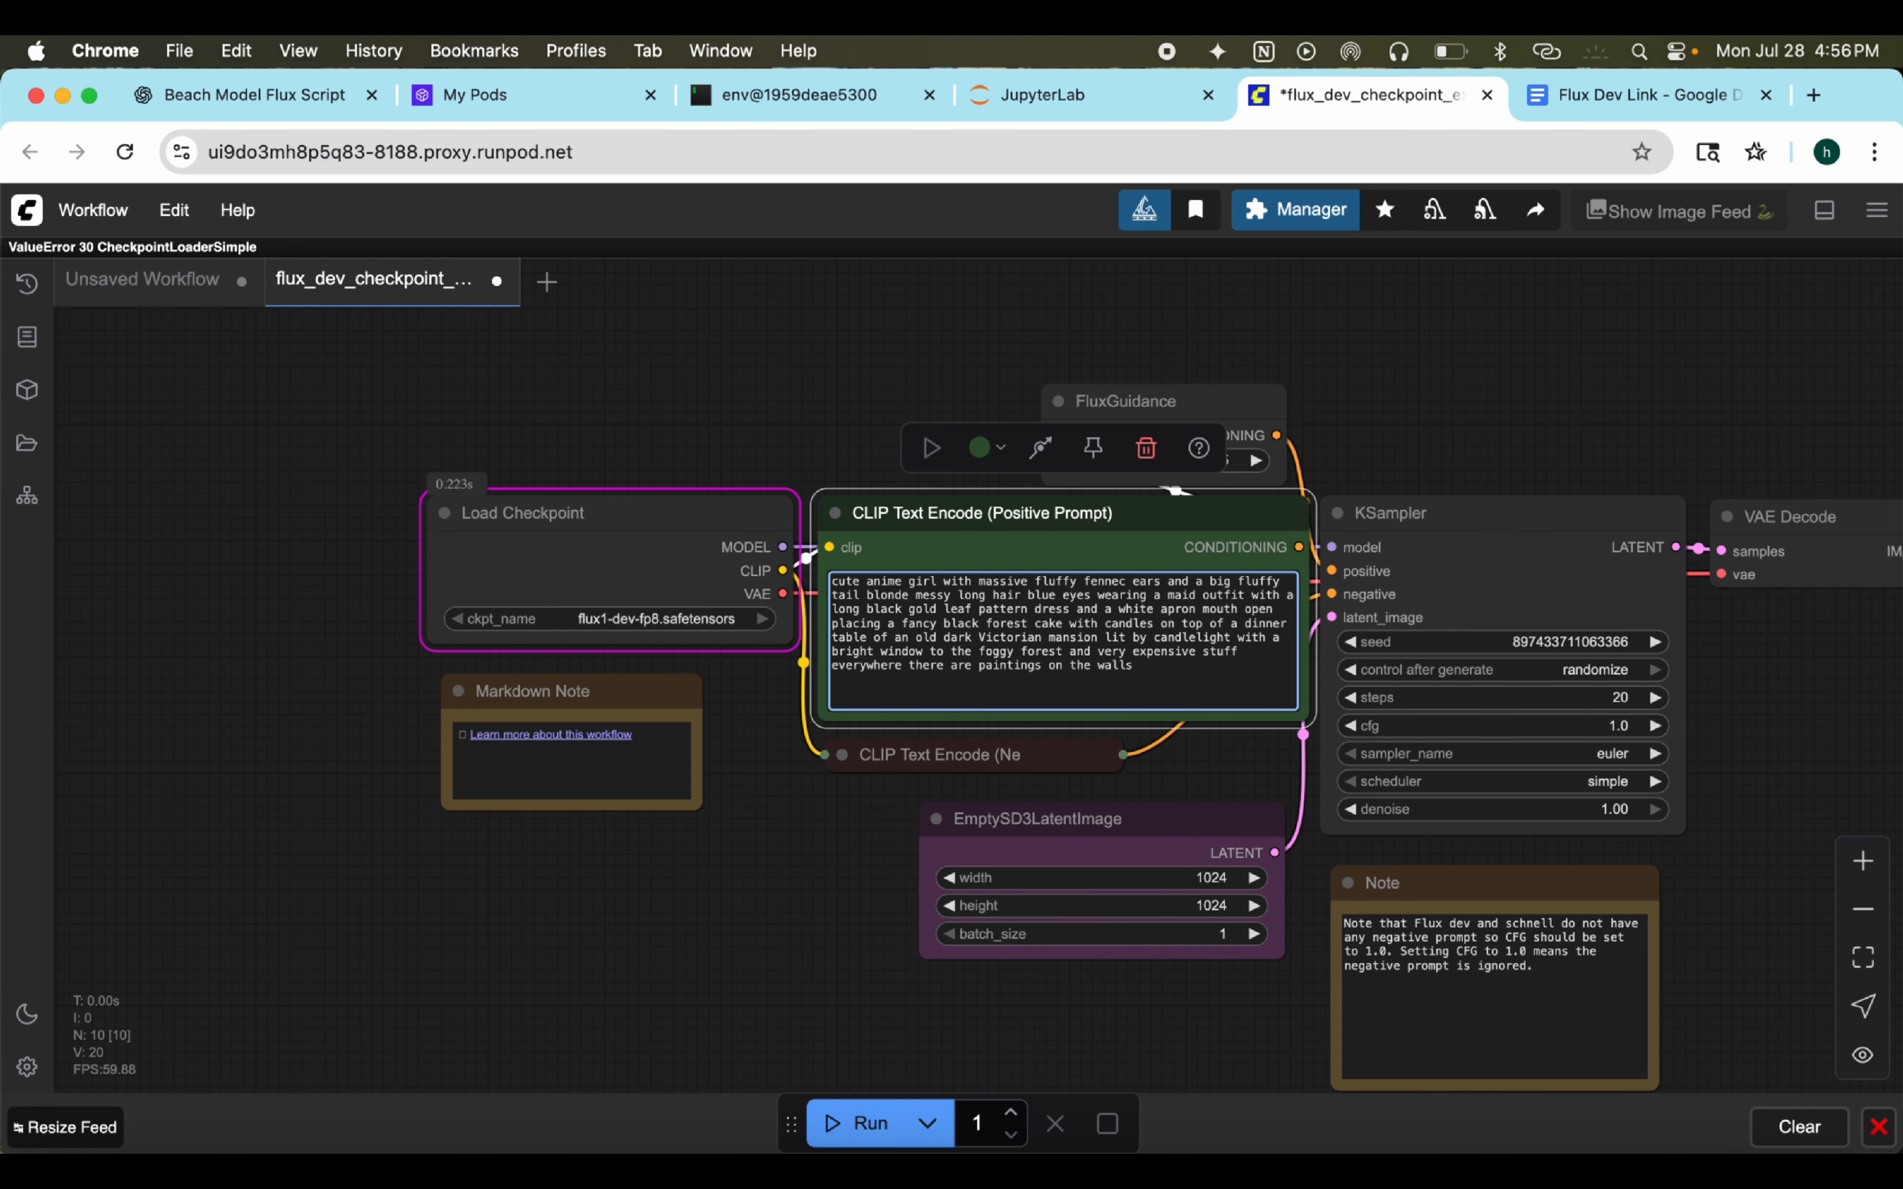
# Step: Copy the beach model prompt from ChatGPT again and replace the entire positive prompt text in ComfyUI with it
pyautogui.click(566, 97)
pyautogui.click(267, 101)
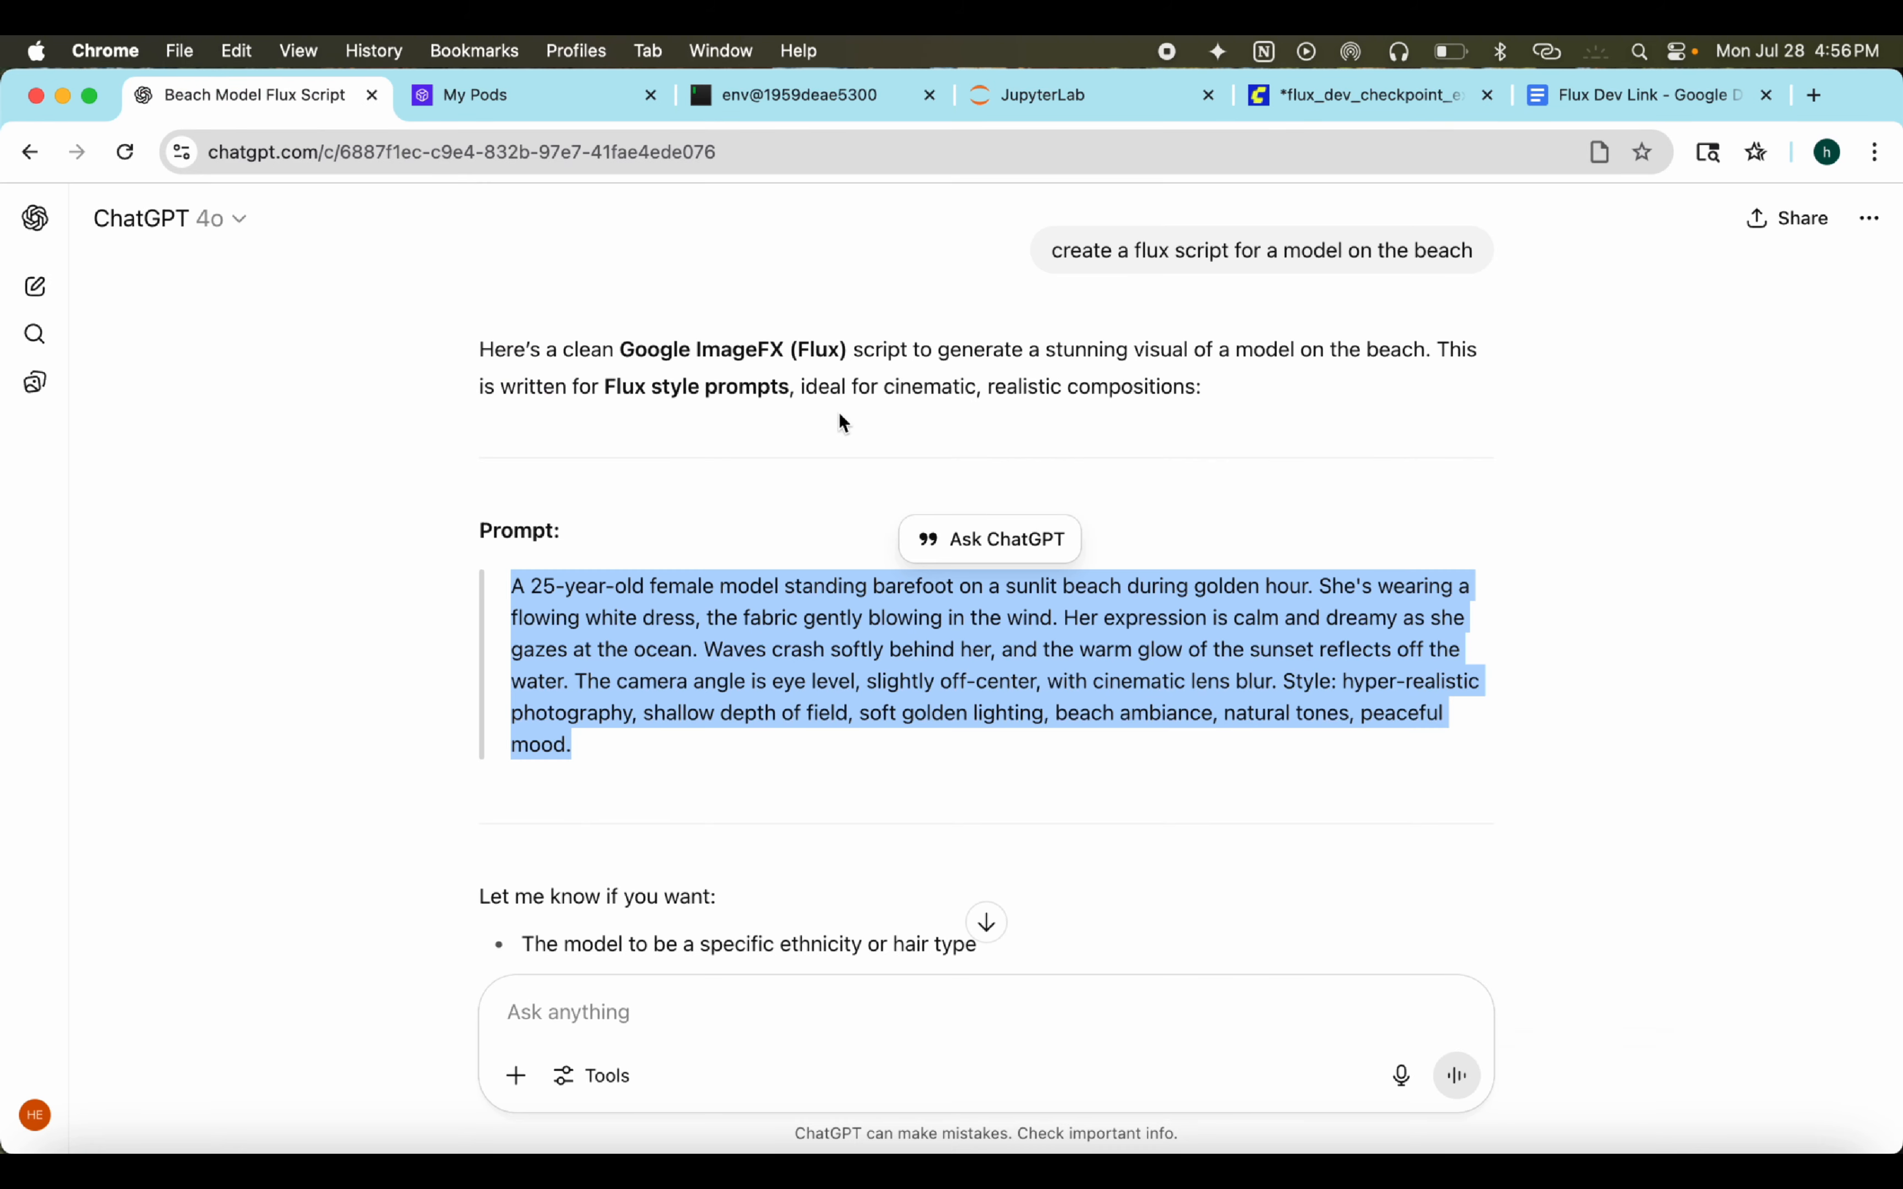
pyautogui.rightClick(688, 598)
pyautogui.click(778, 663)
pyautogui.click(1368, 95)
pyautogui.hotkey('ctrl', 'a')
pyautogui.press('BackSpace')
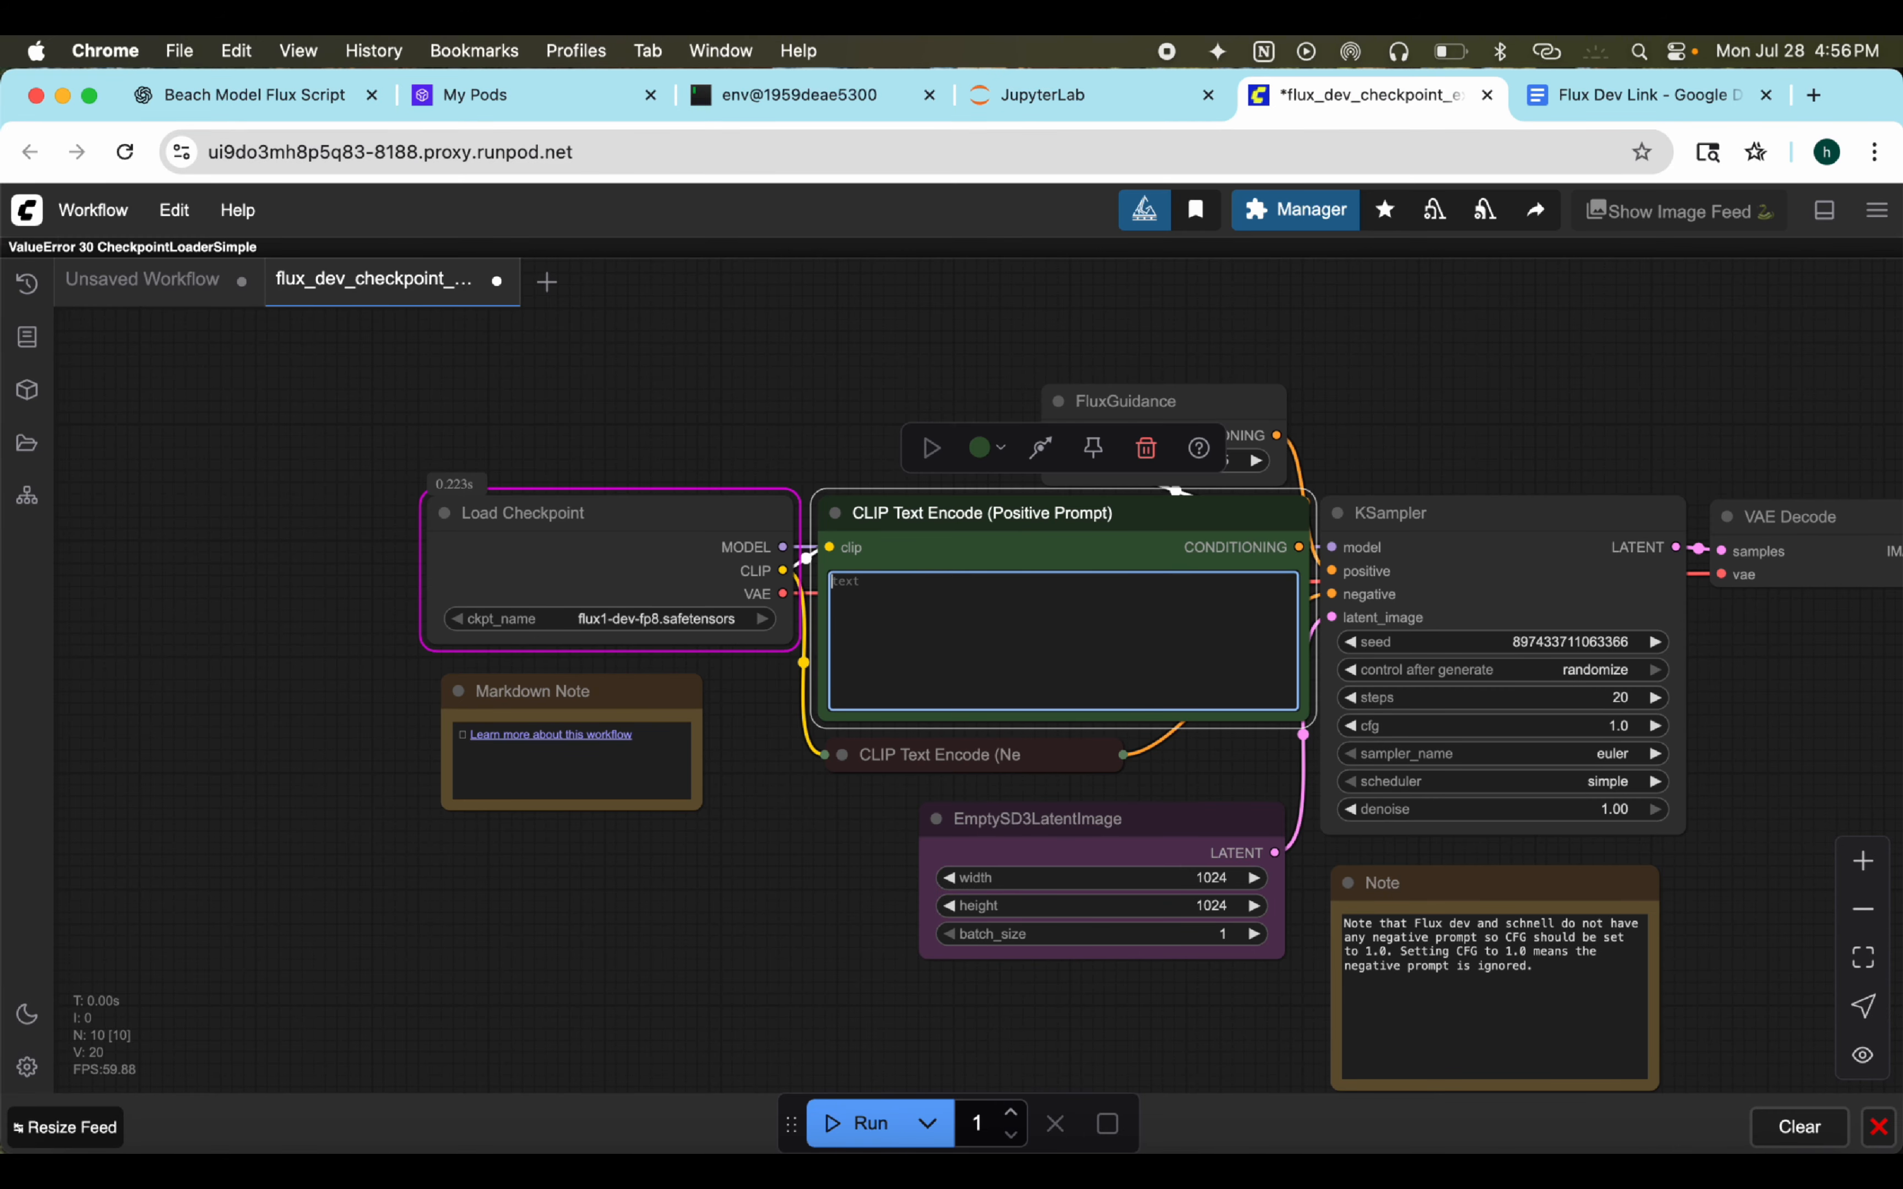
pyautogui.press('super+v')
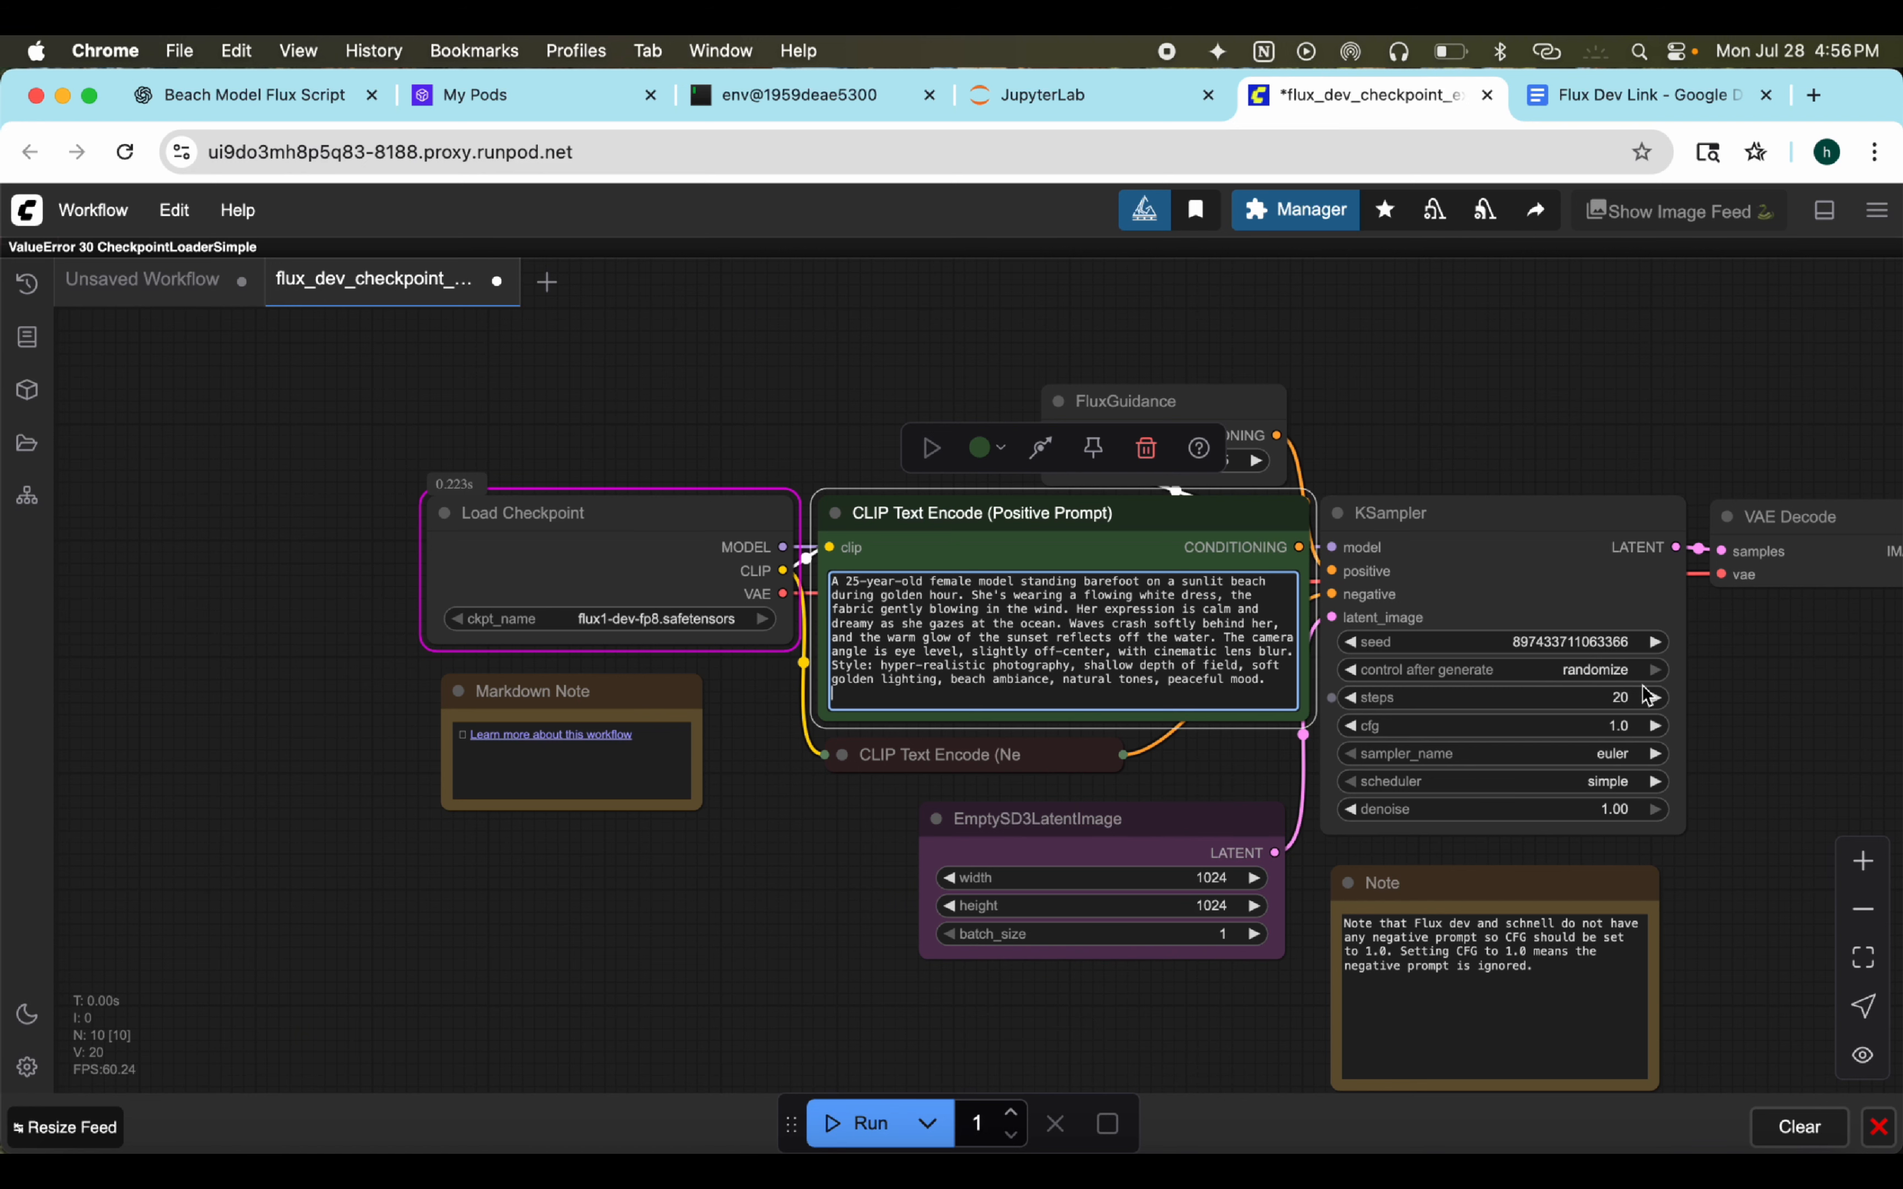
# Step: Set the KSampler steps to 28
pyautogui.click(1628, 702)
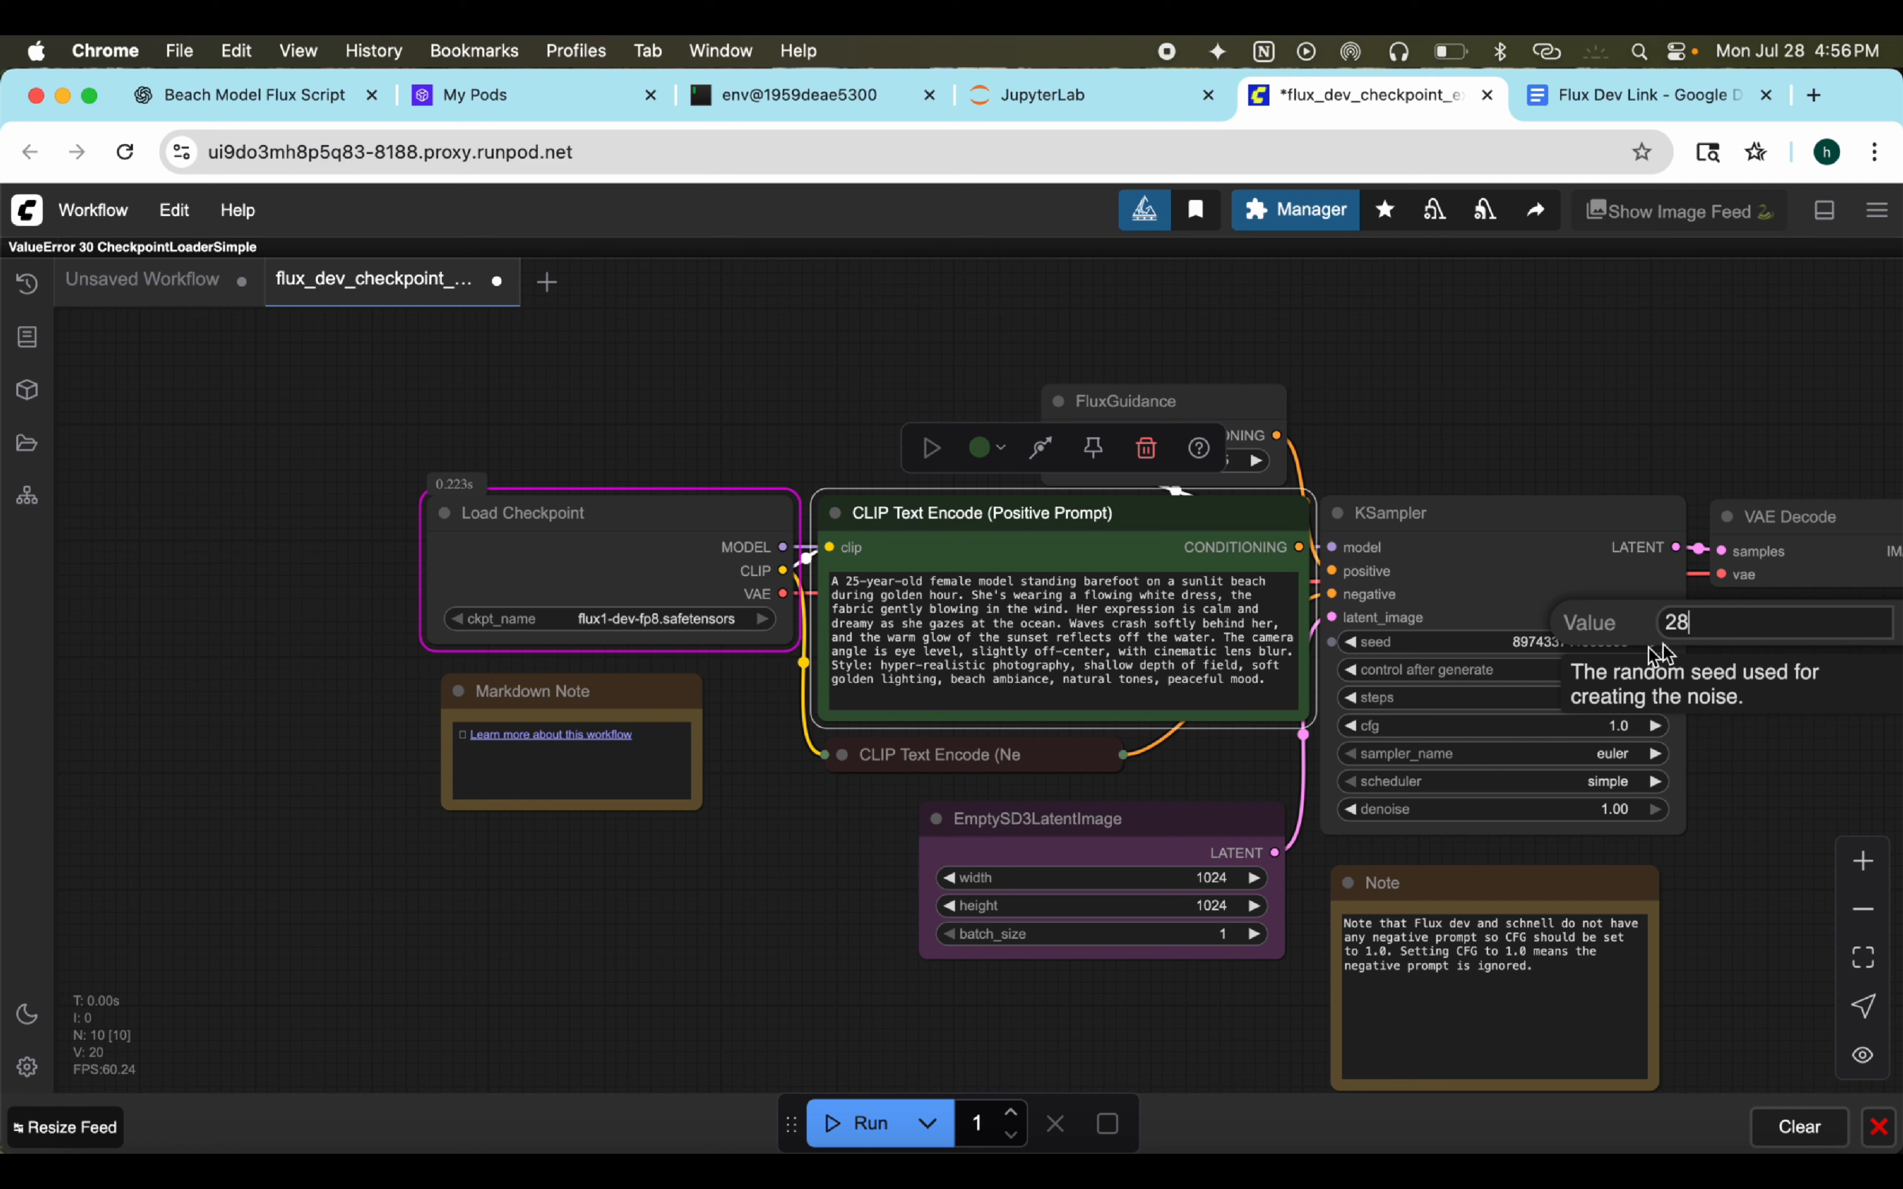
pyautogui.click(1457, 595)
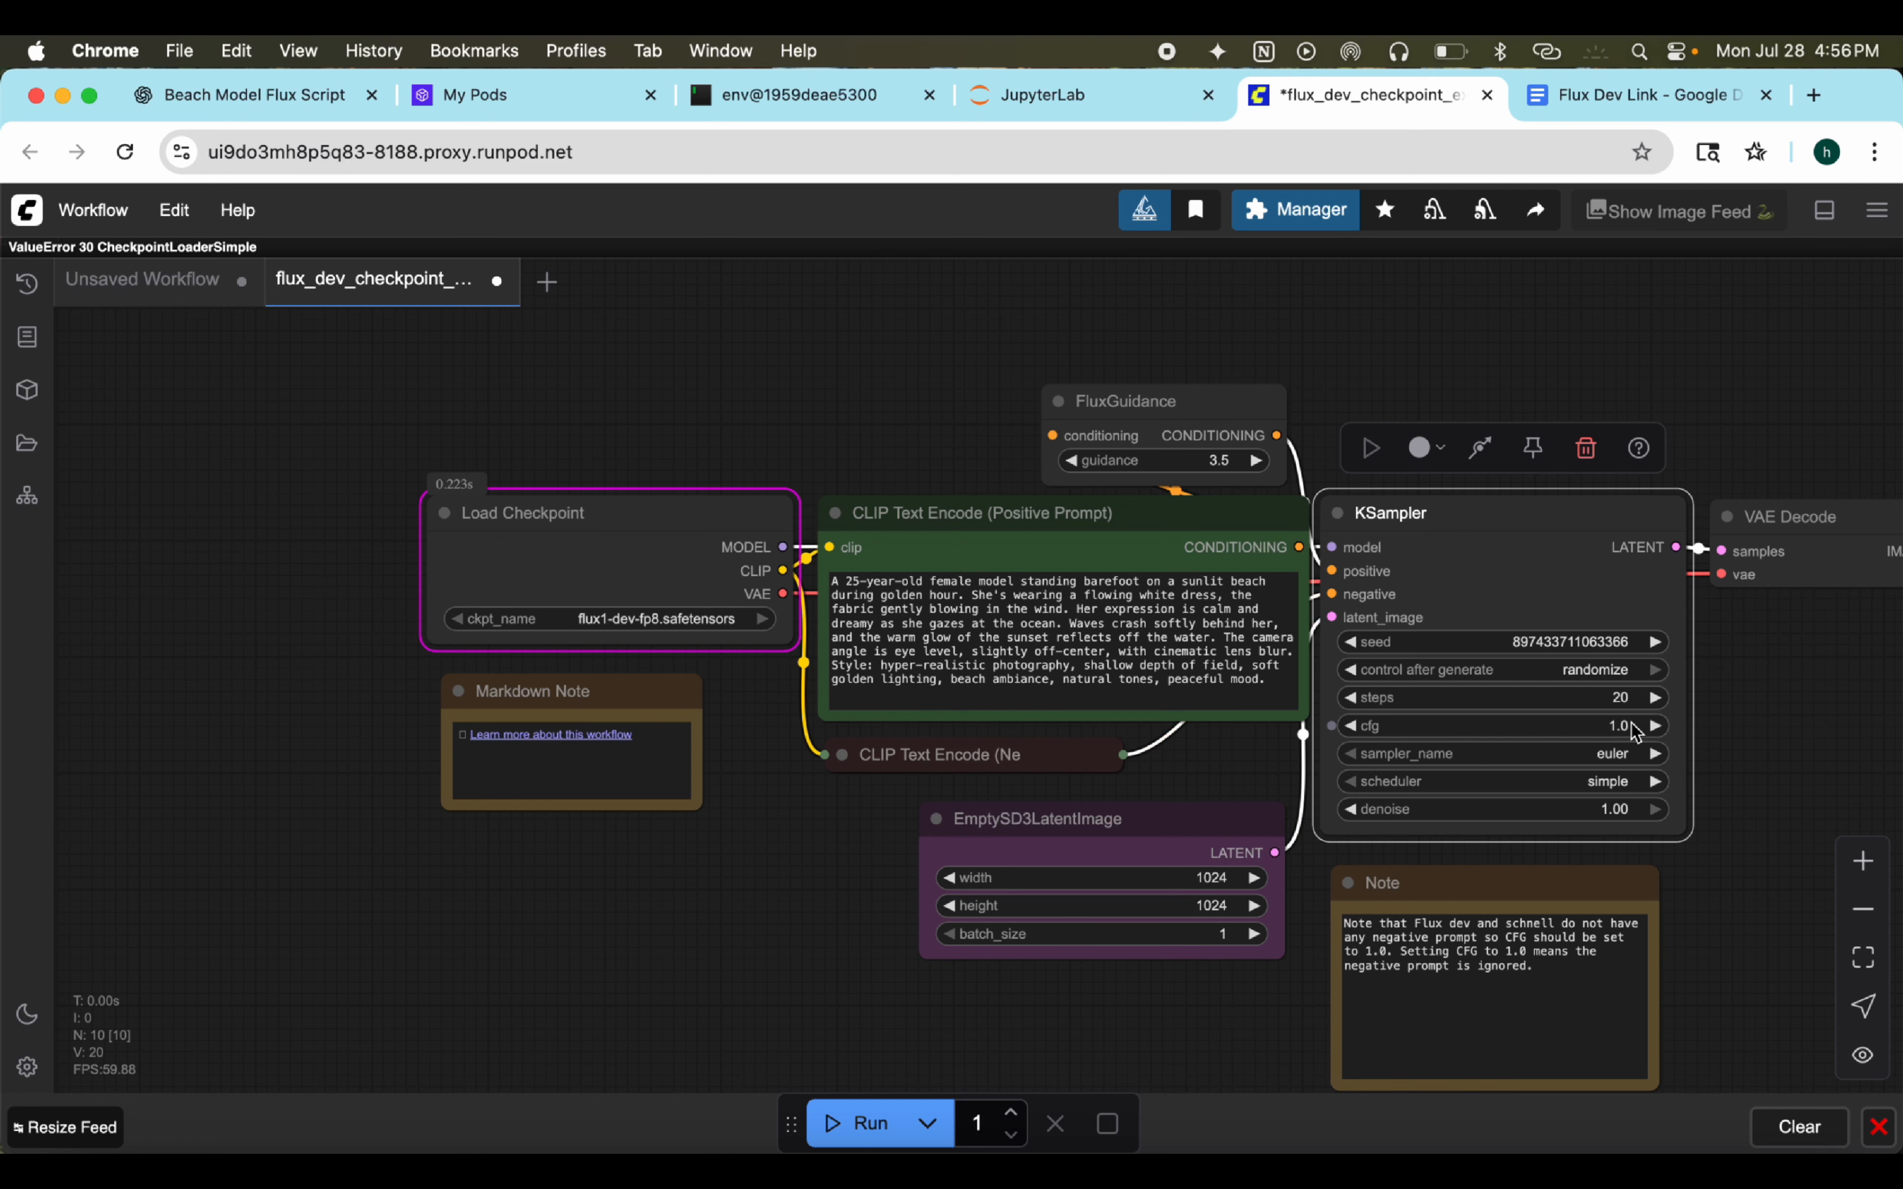
pyautogui.click(1657, 697)
pyautogui.click(1658, 697)
pyautogui.click(1658, 698)
pyautogui.click(1657, 698)
pyautogui.click(1658, 698)
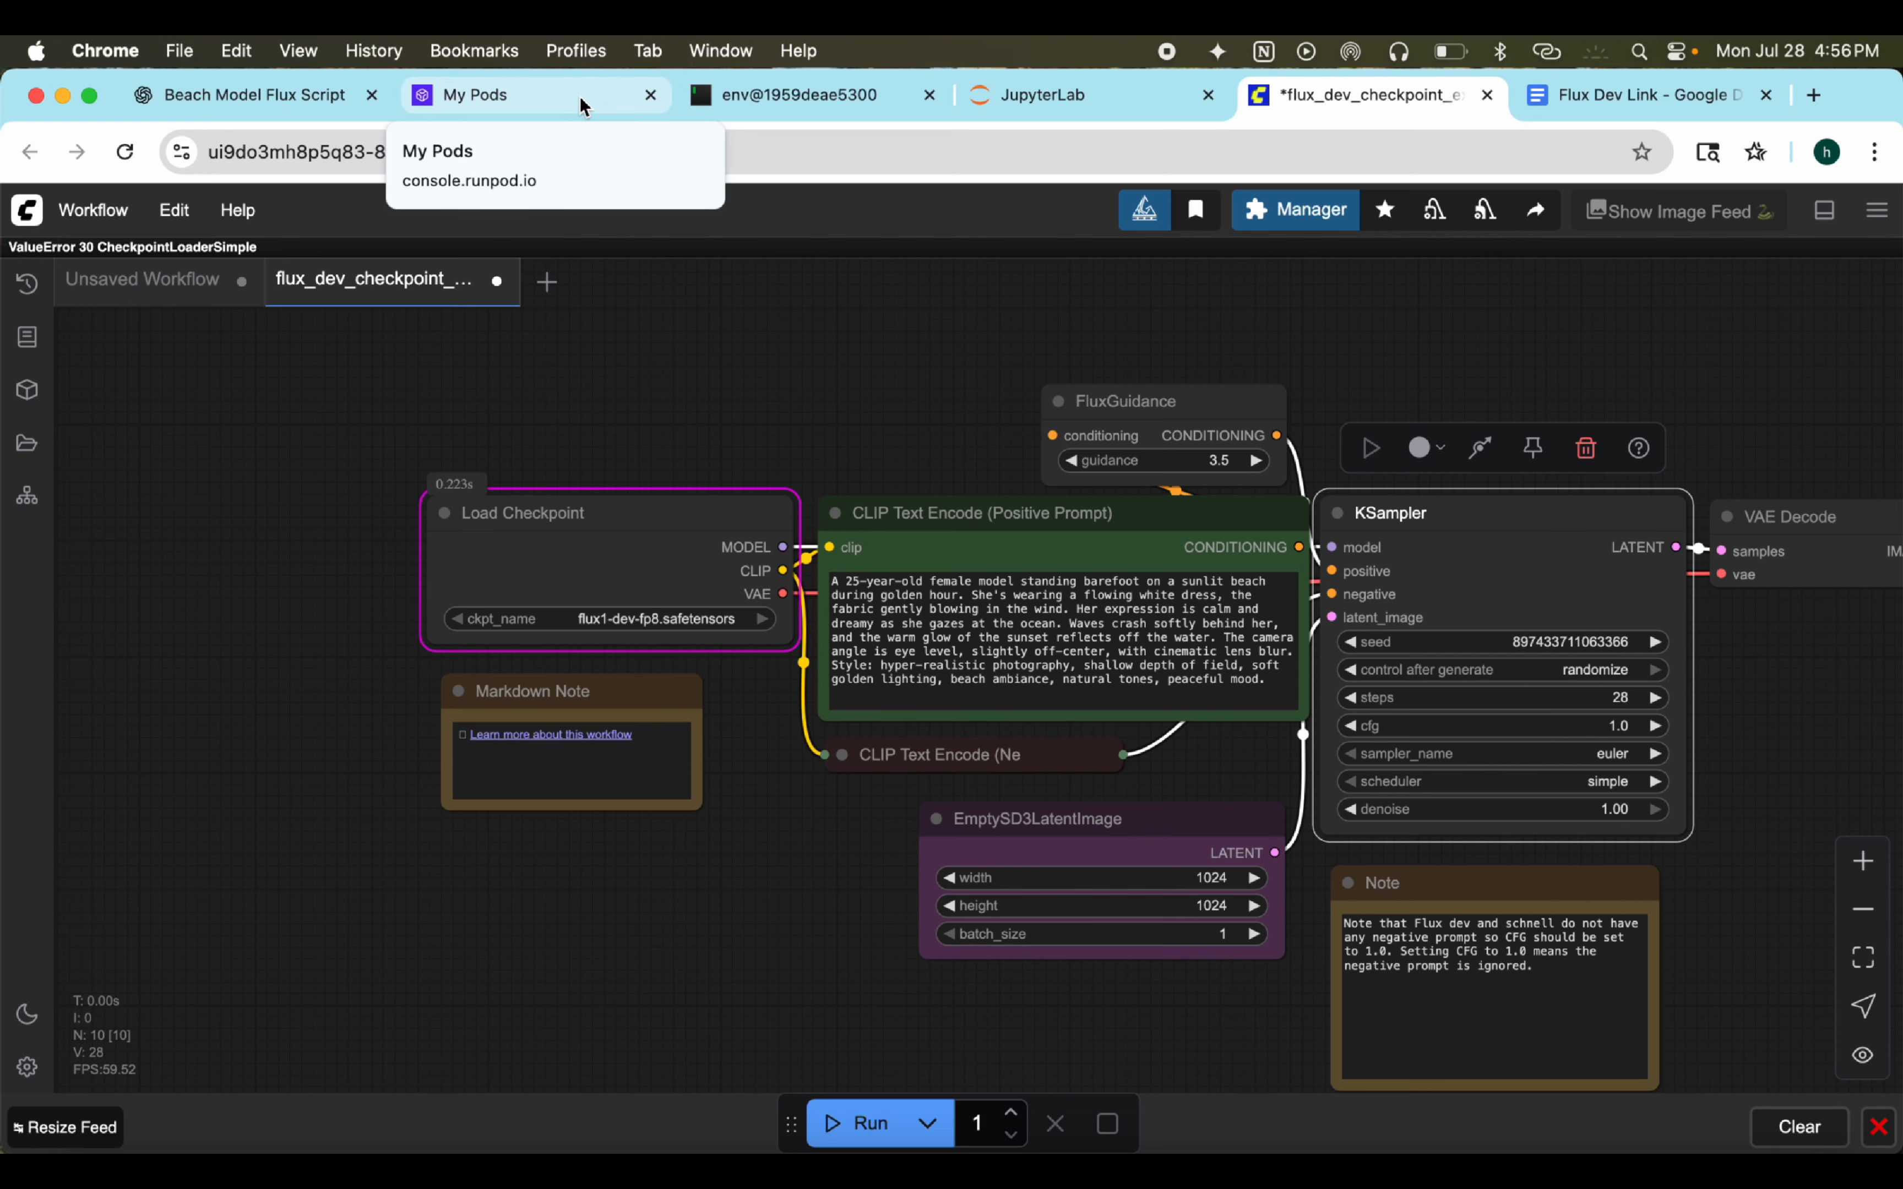
# Step: Check the progress of the flux1-dev-fp8.safetensors download in the JupyterLab terminal
pyautogui.click(564, 105)
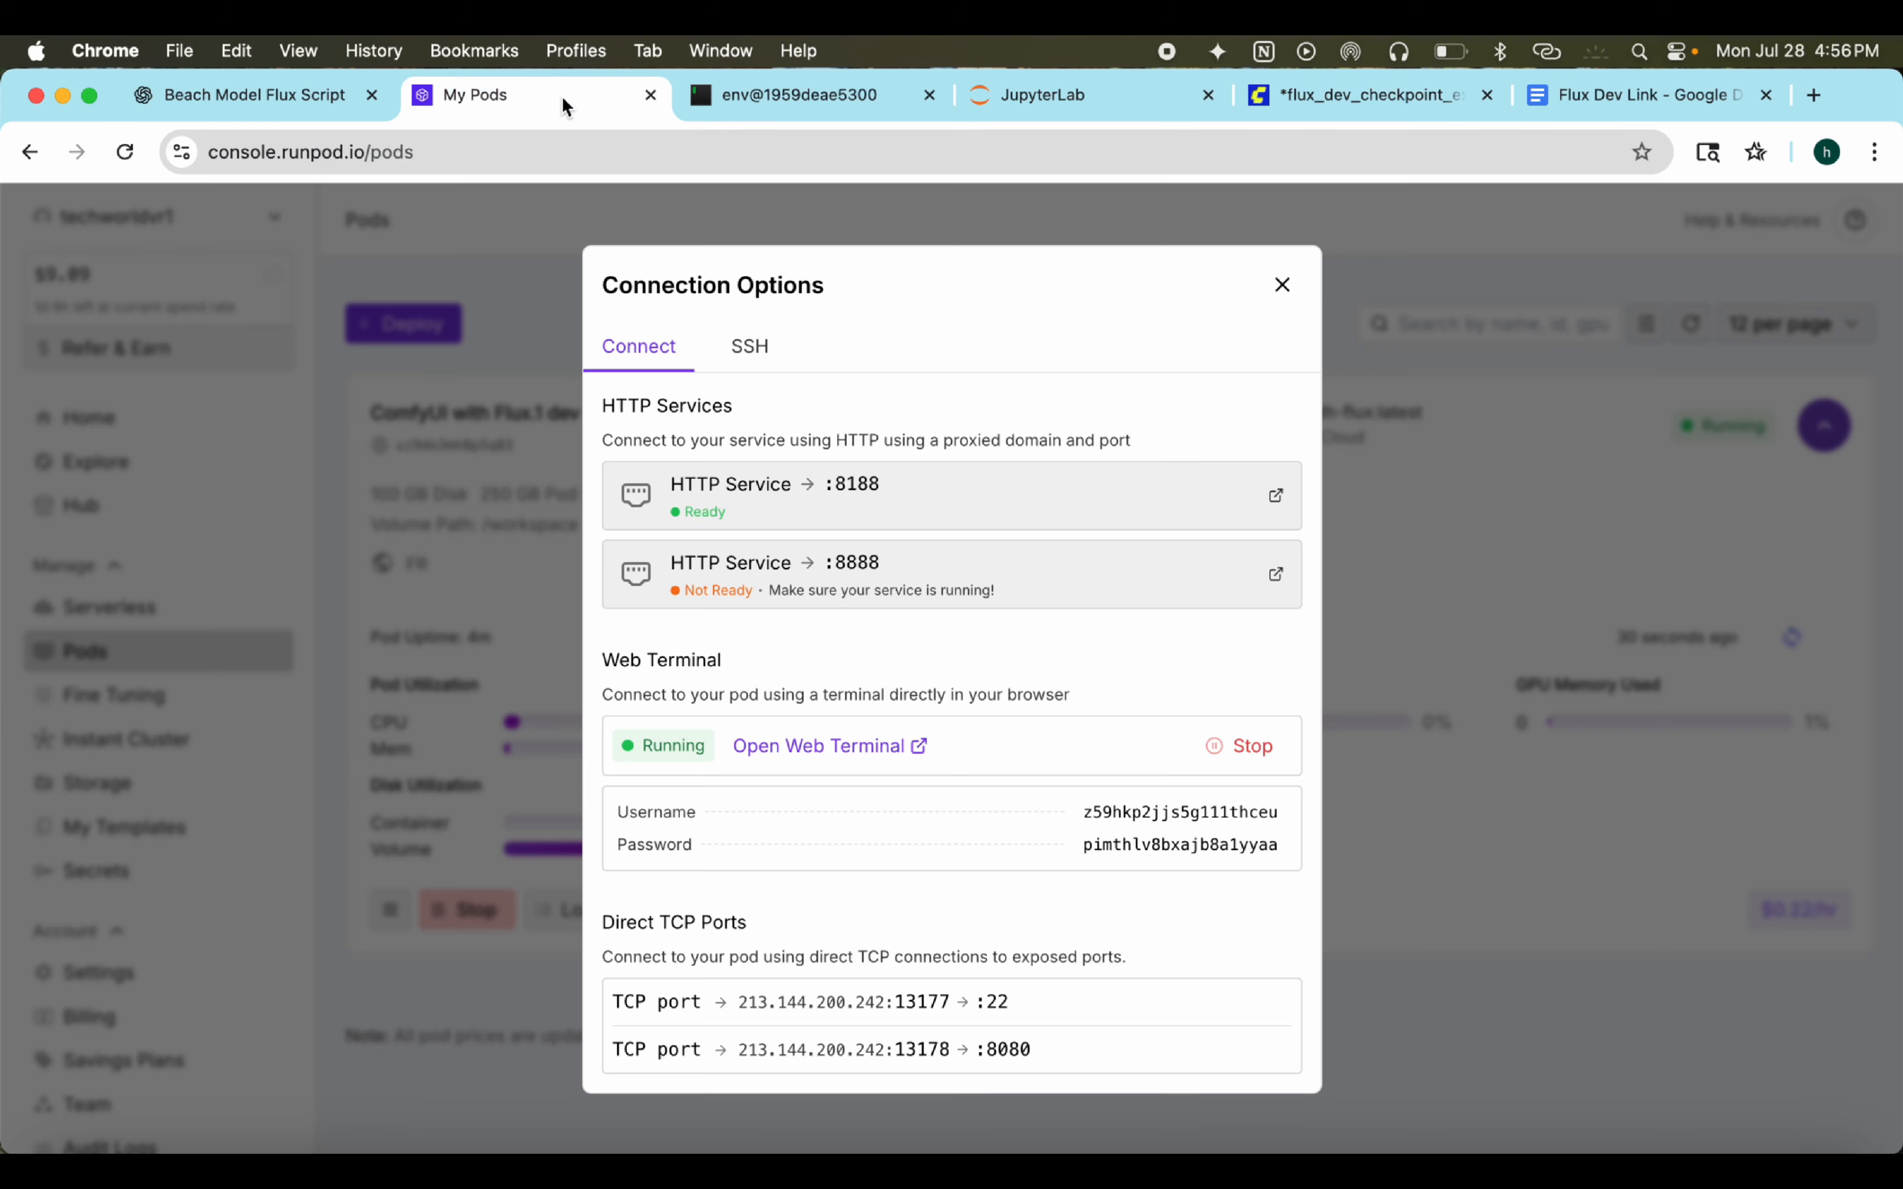
pyautogui.click(380, 95)
pyautogui.click(774, 81)
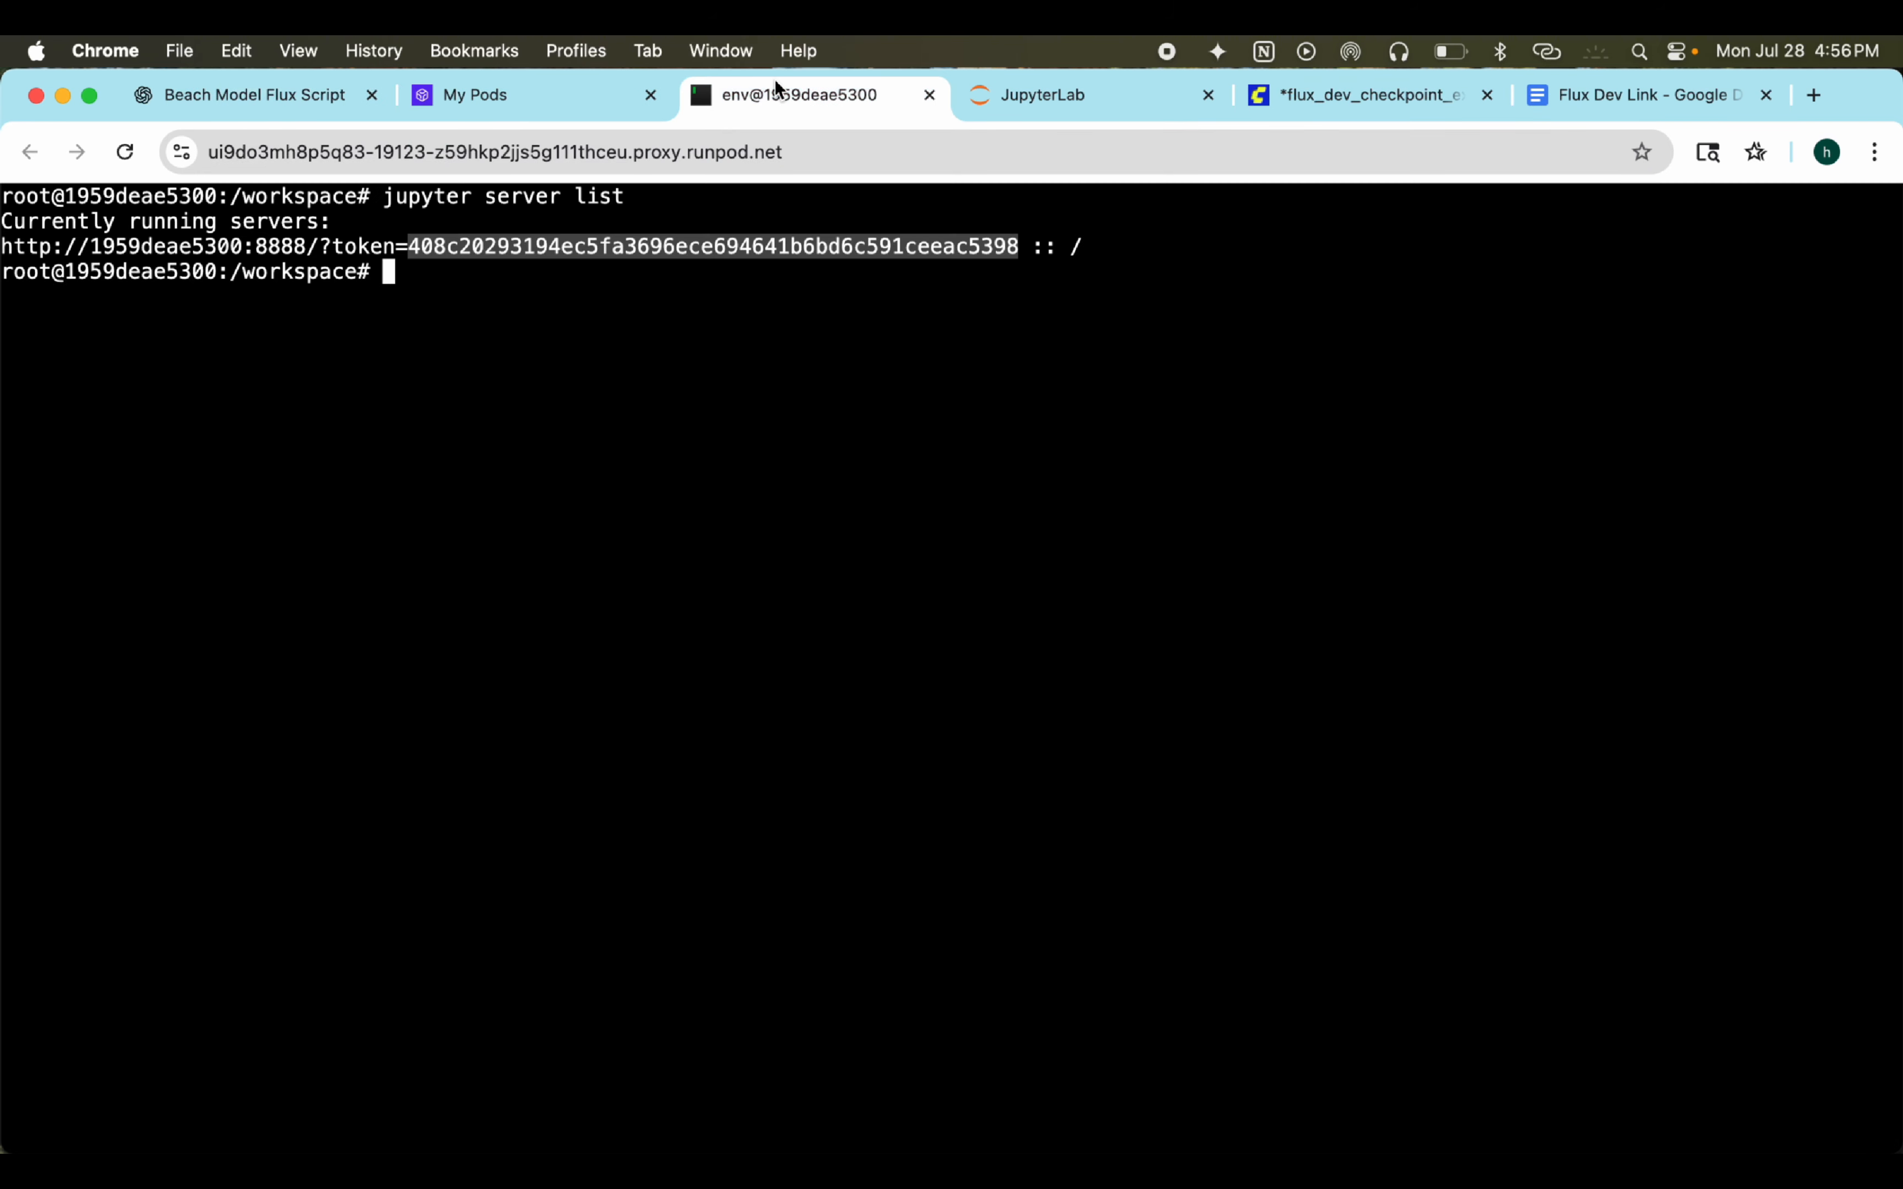
pyautogui.click(1104, 112)
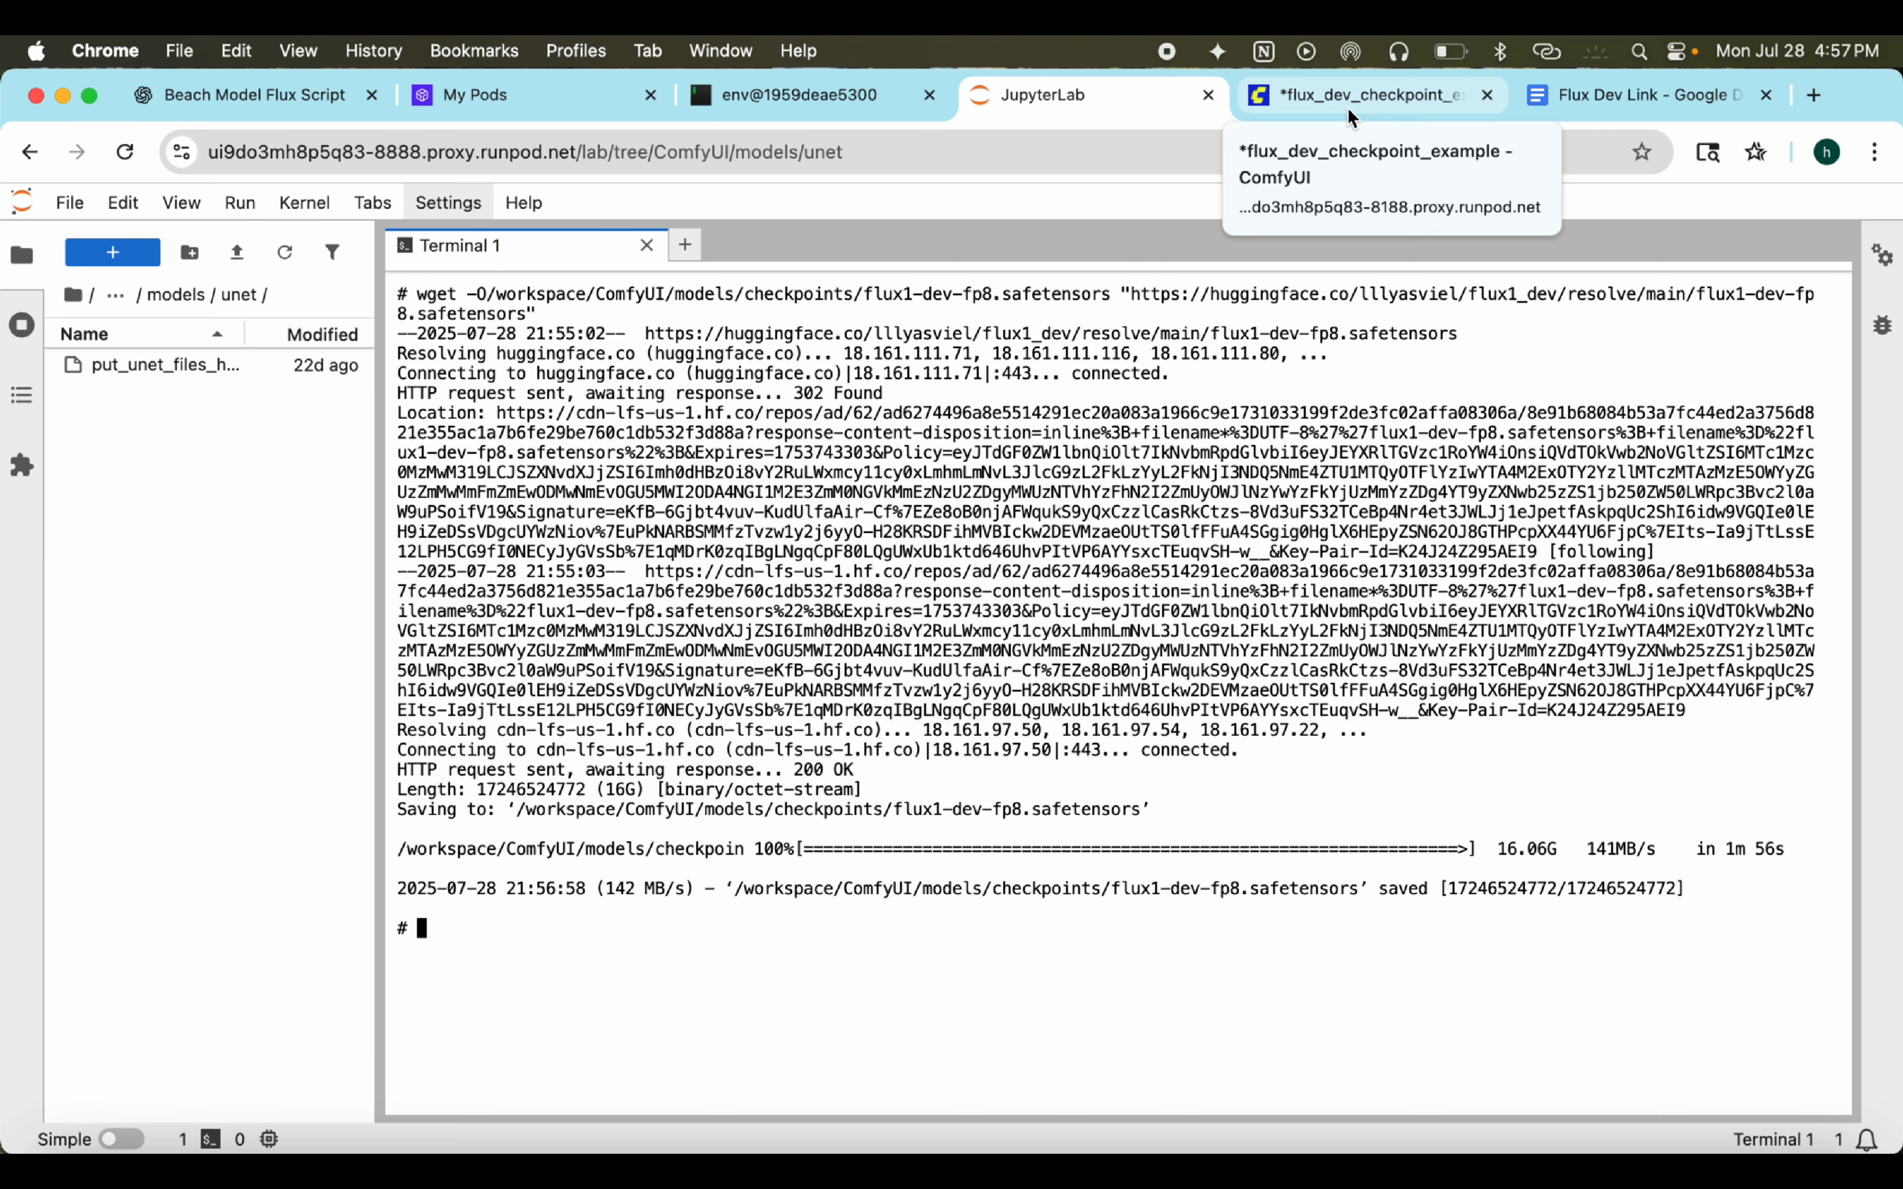
# Step: Return to the flux_dev_checkpoint_example workflow in ComfyUI and run it once to generate the beach model image
pyautogui.click(1333, 112)
pyautogui.click(1114, 652)
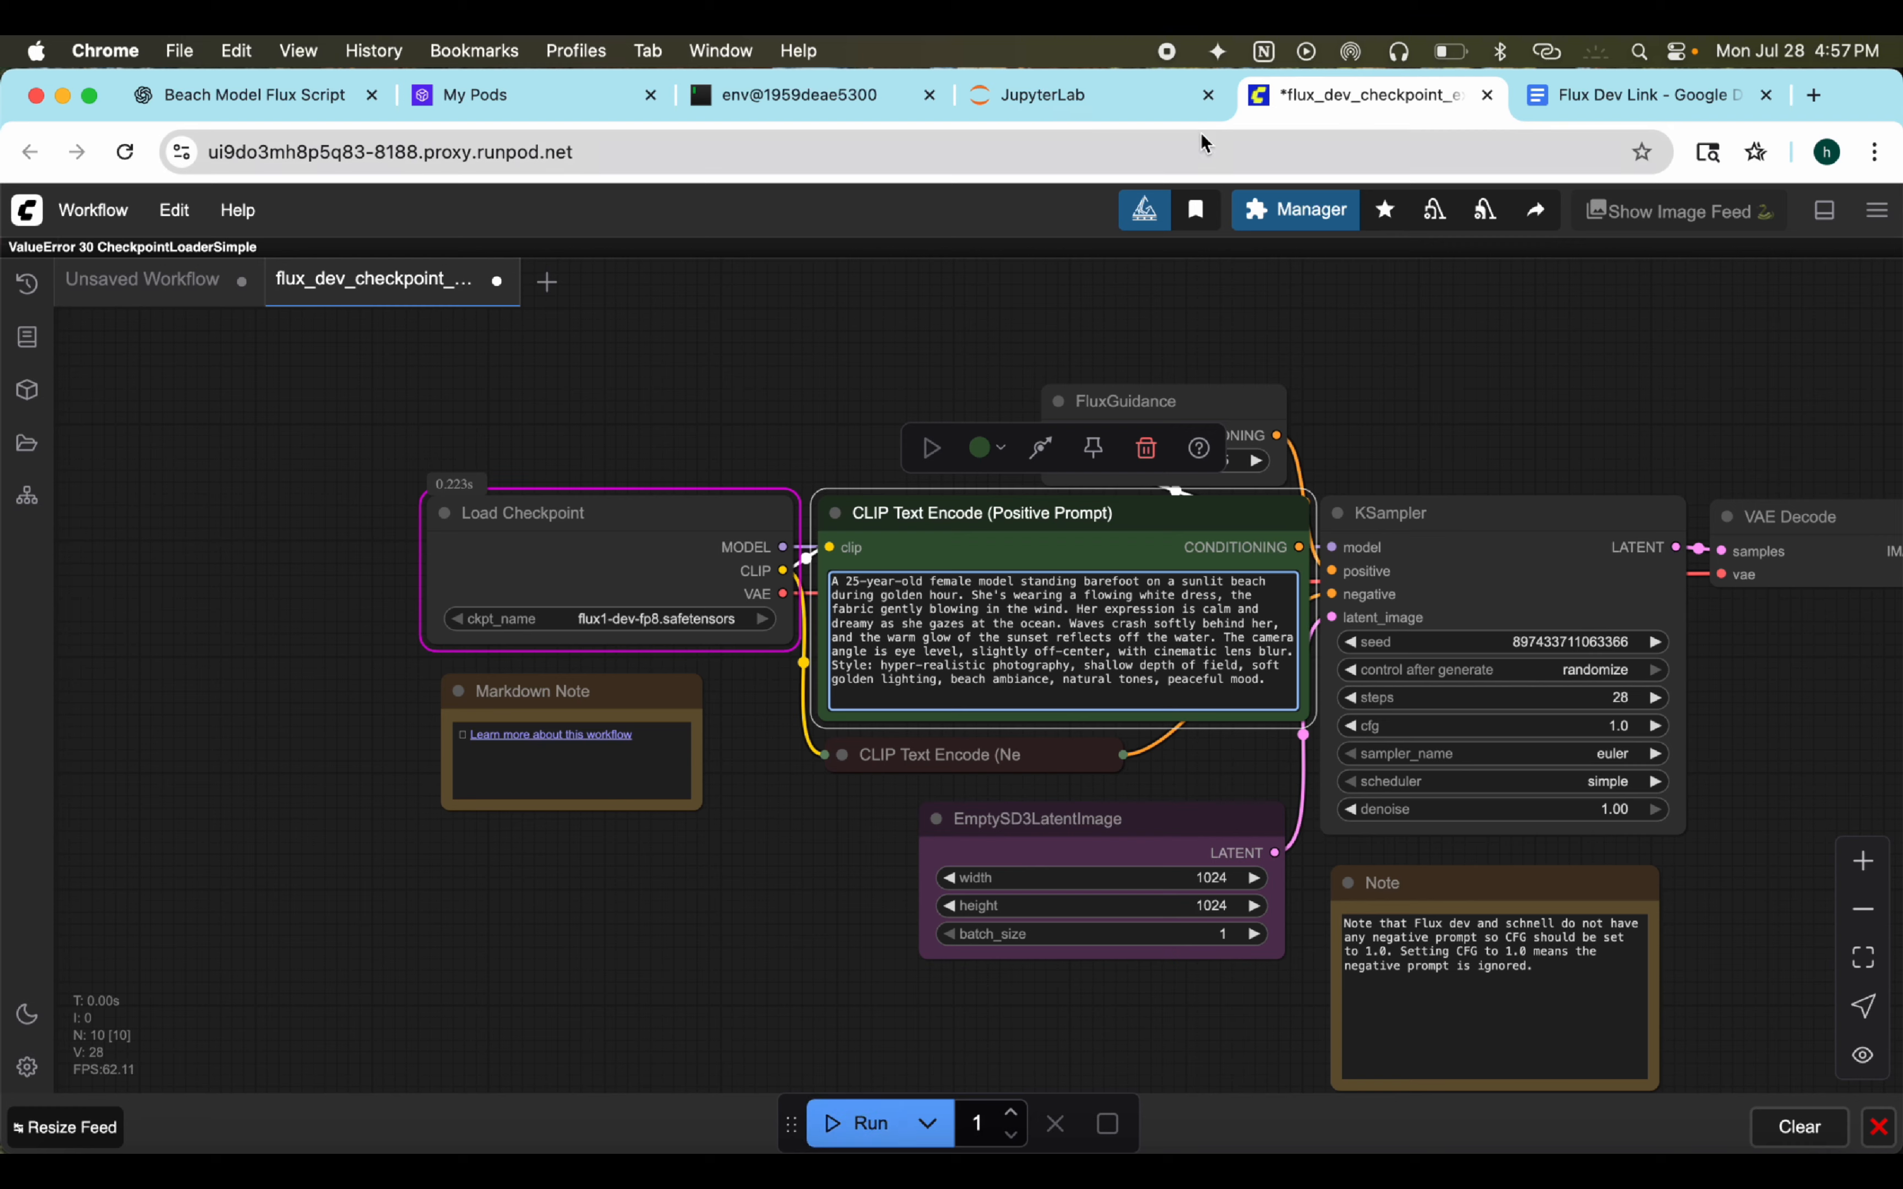
pyautogui.click(1145, 112)
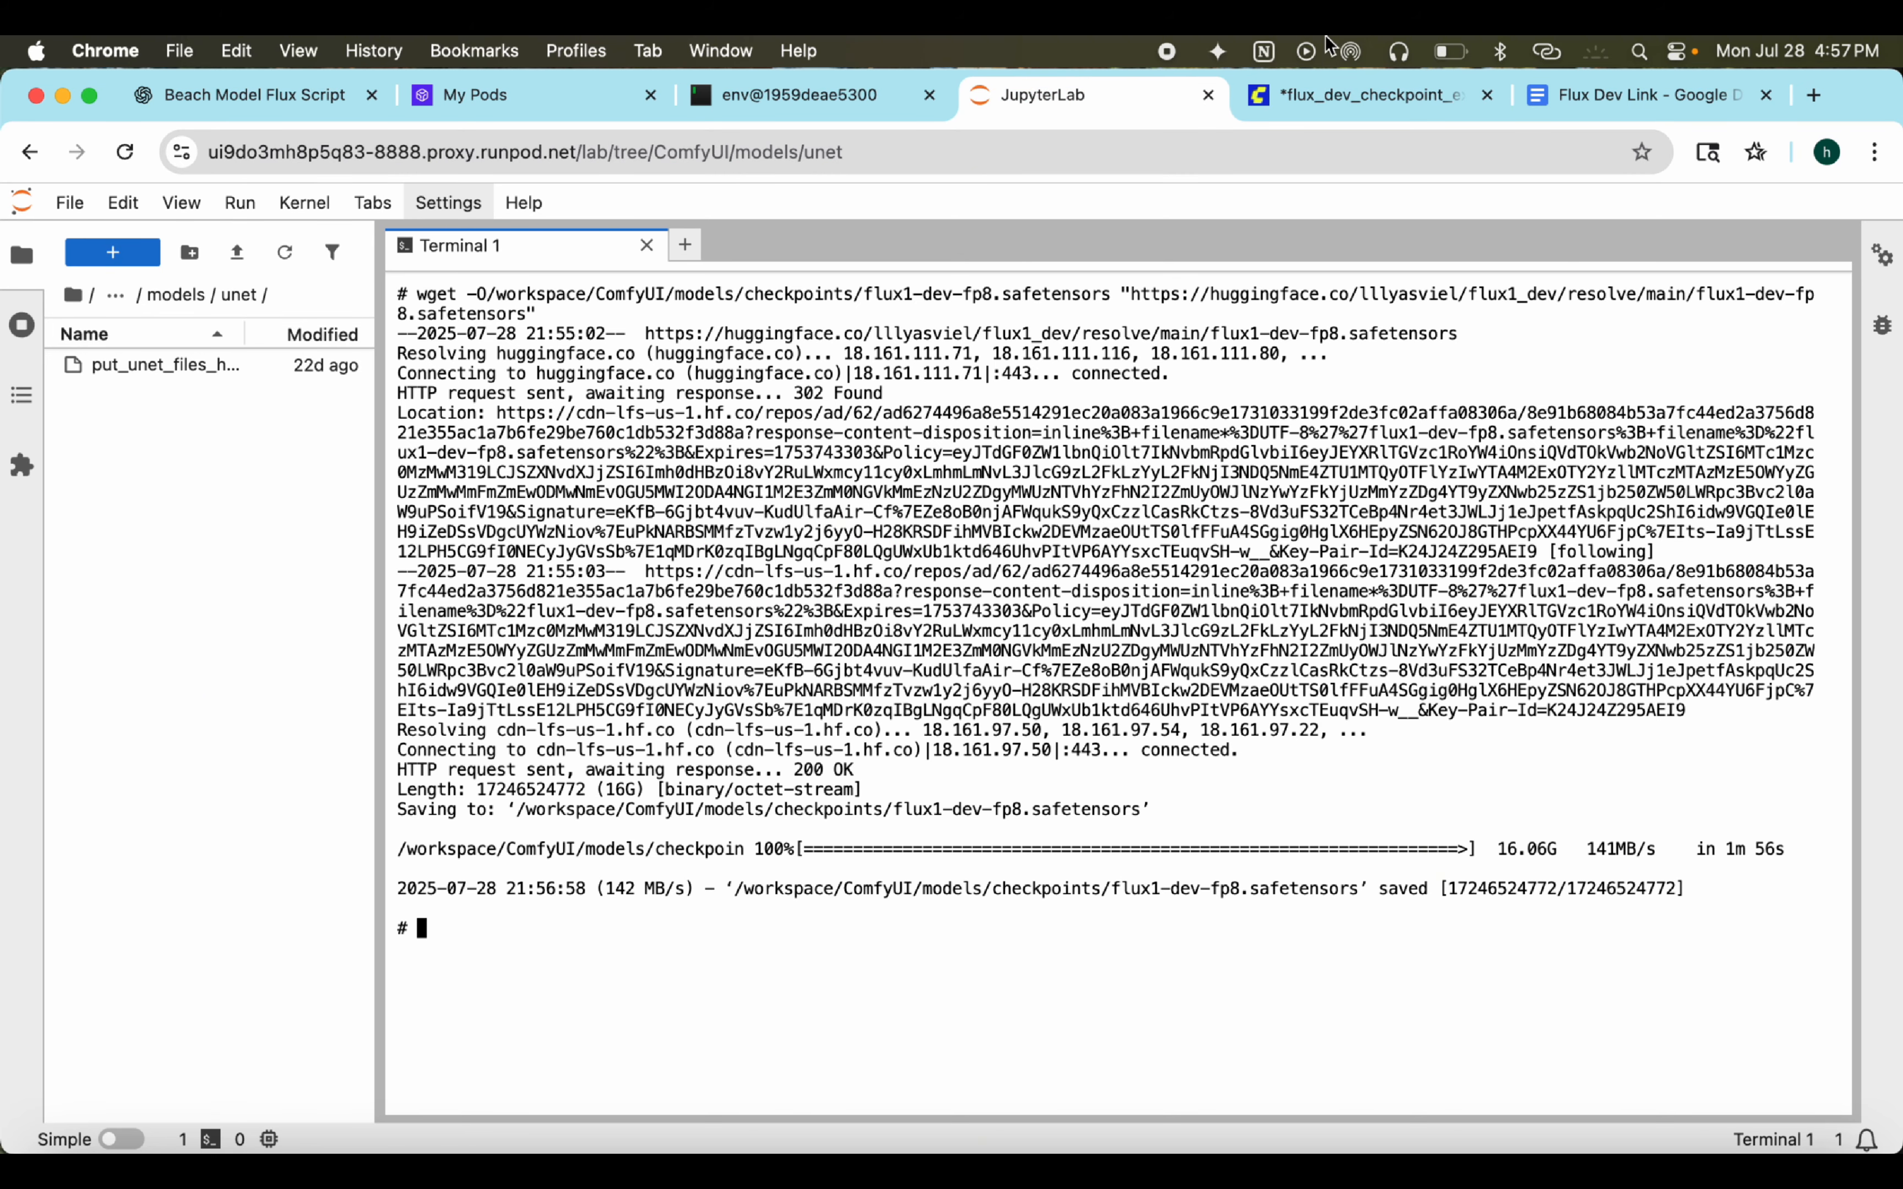
pyautogui.click(1325, 104)
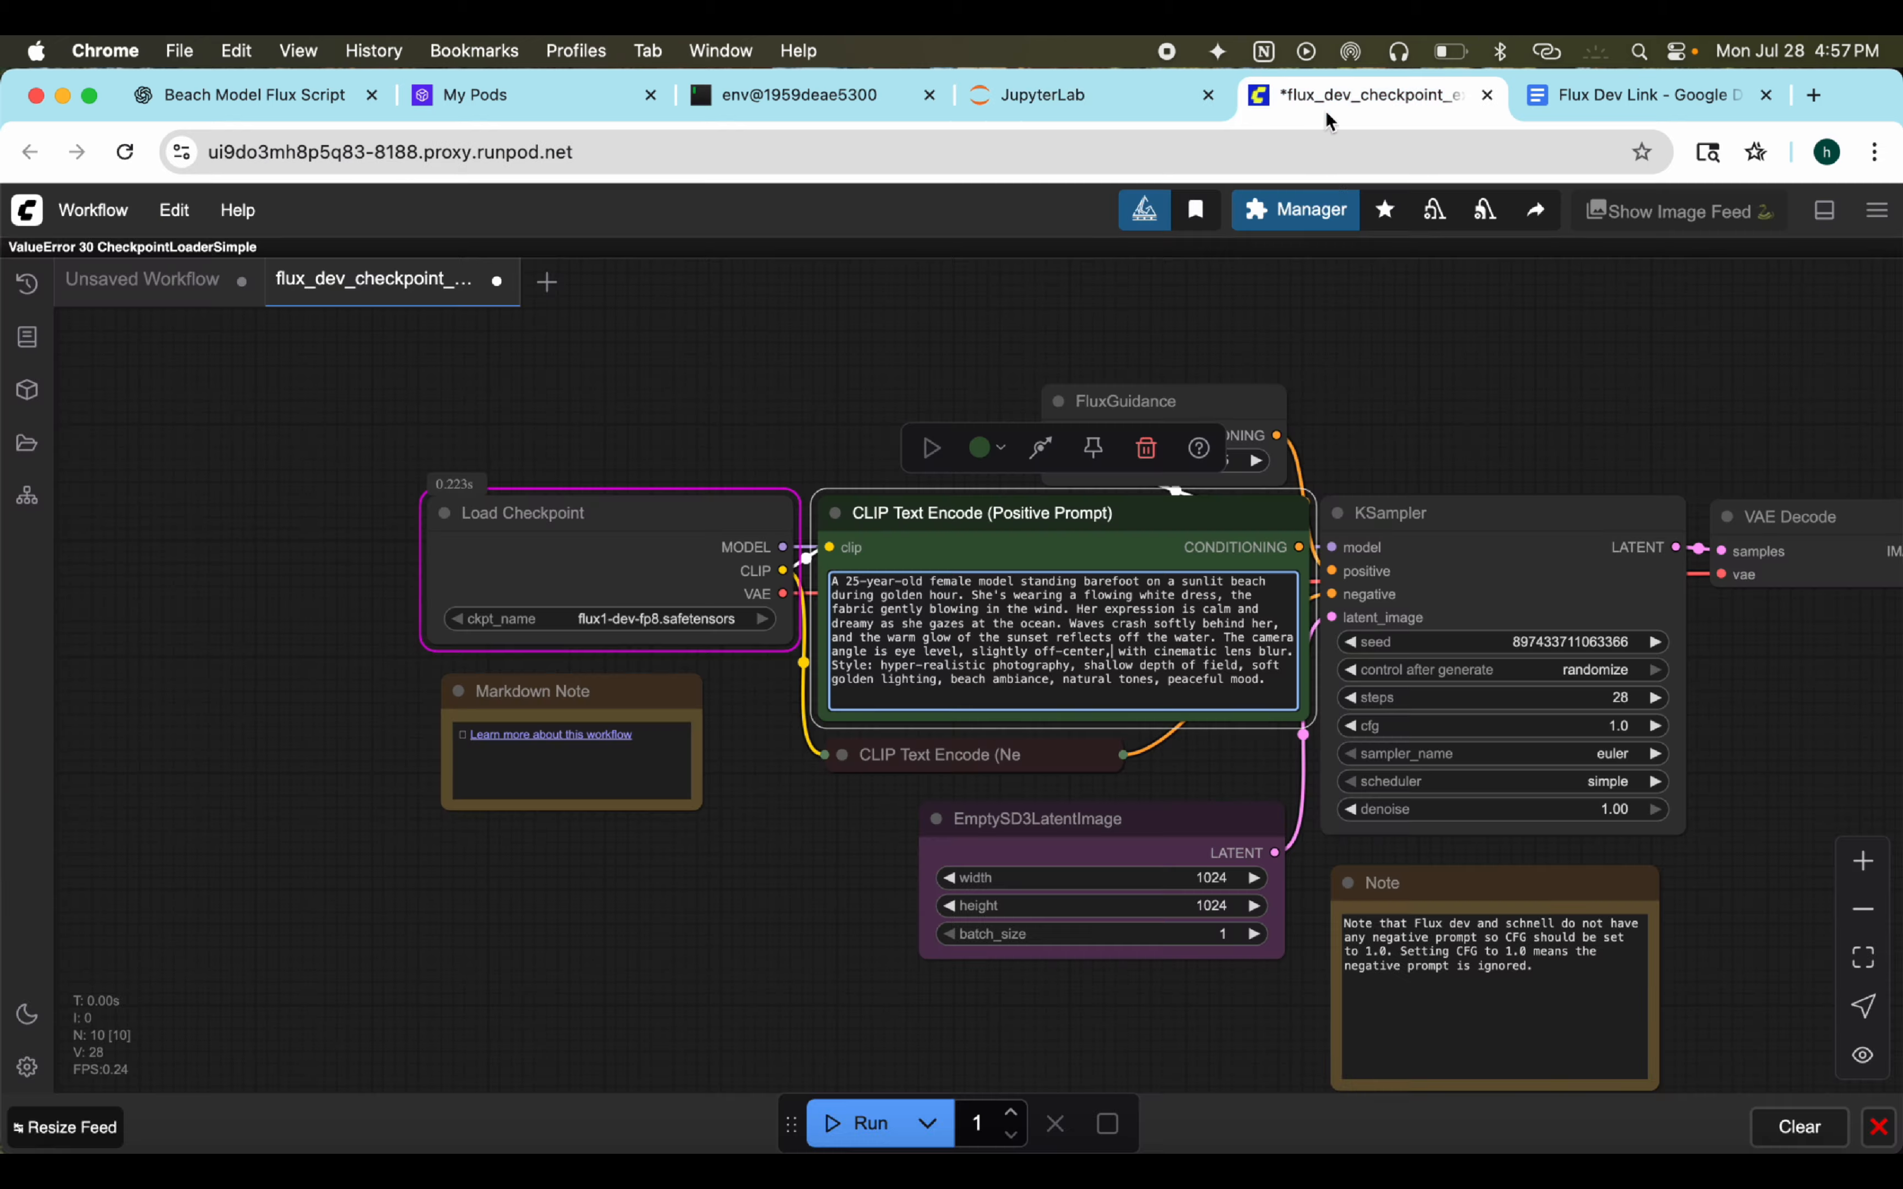
pyautogui.click(863, 1127)
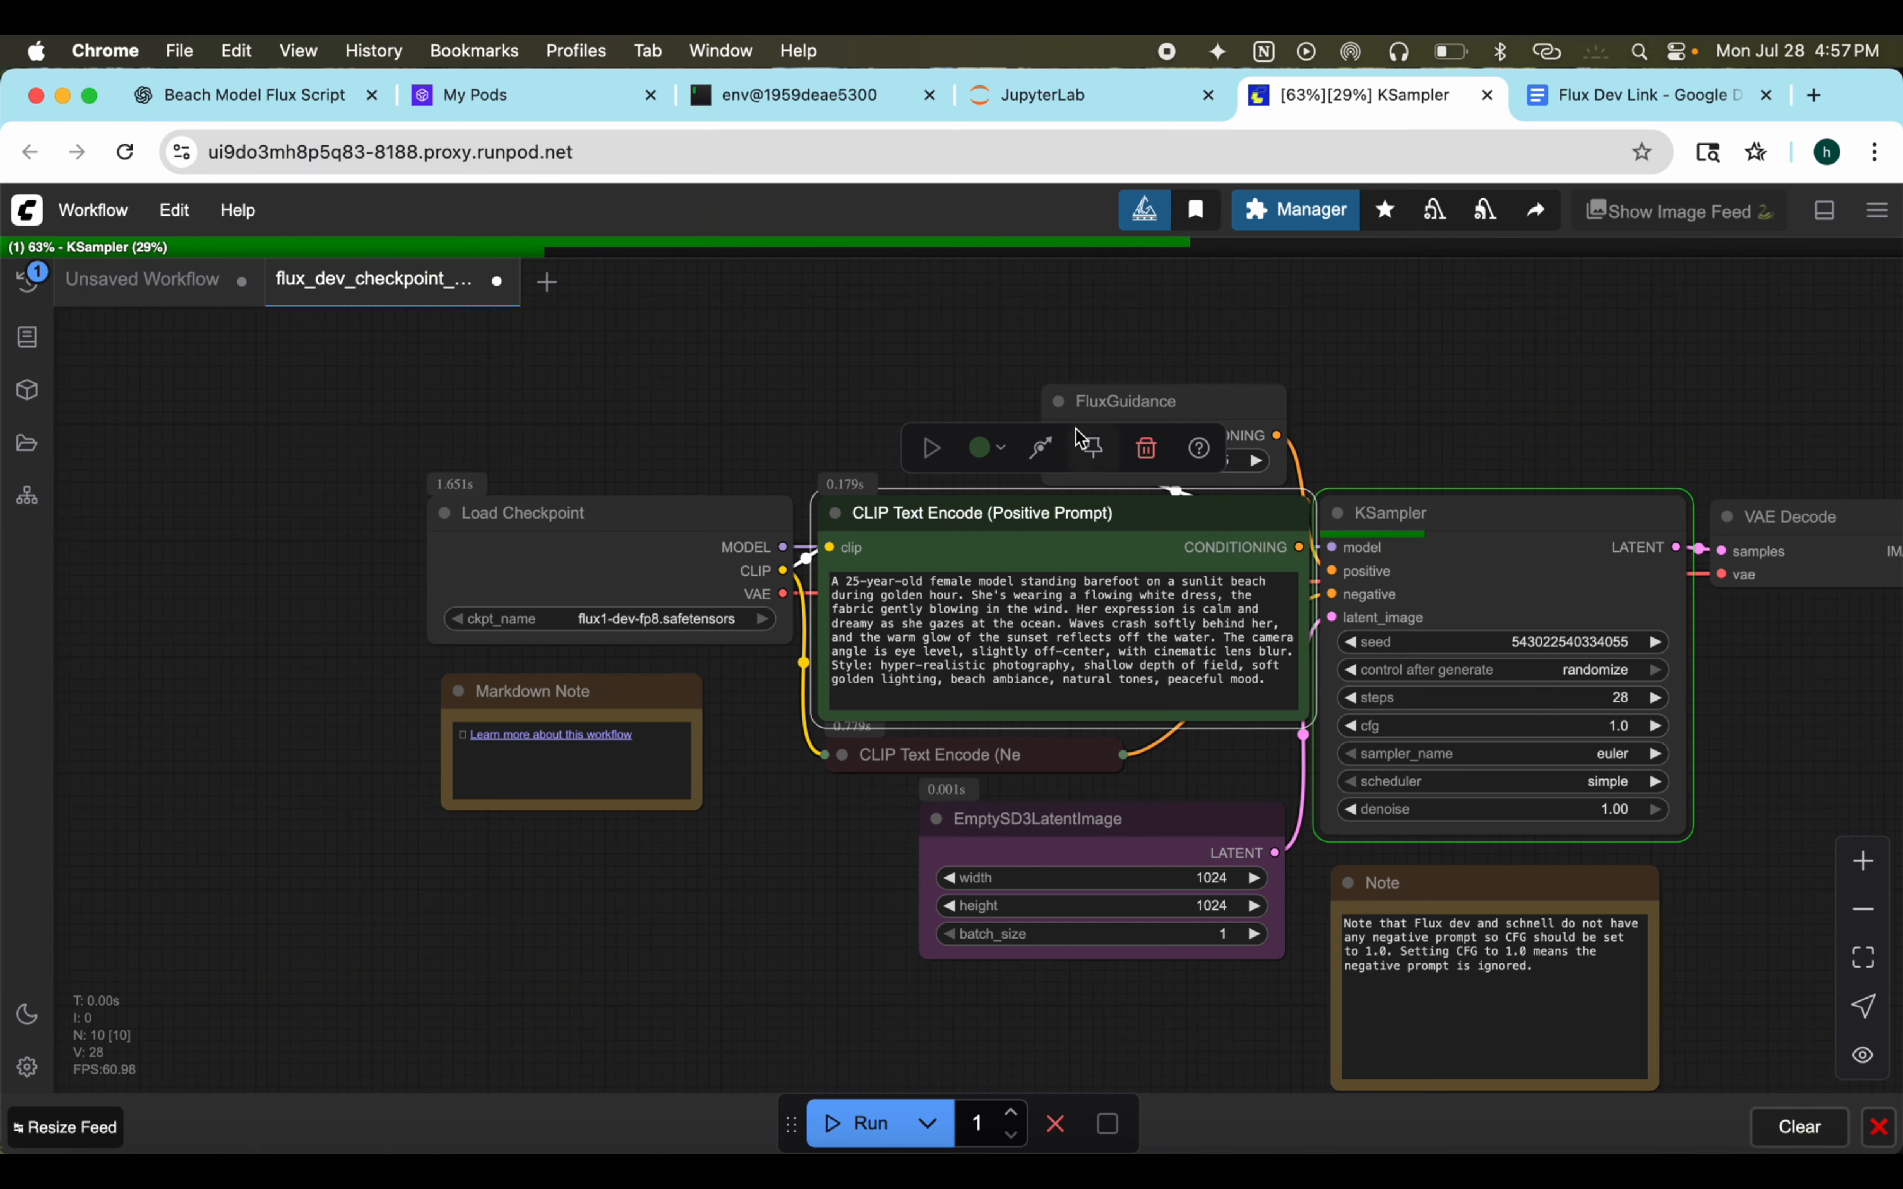
# Step: Follow the KSampler progress and examine the Save Image node while the beach model image is being generated
pyautogui.moveTo(1519, 371); pyautogui.dragTo(775, 288)
pyautogui.moveTo(1147, 370); pyautogui.dragTo(761, 352)
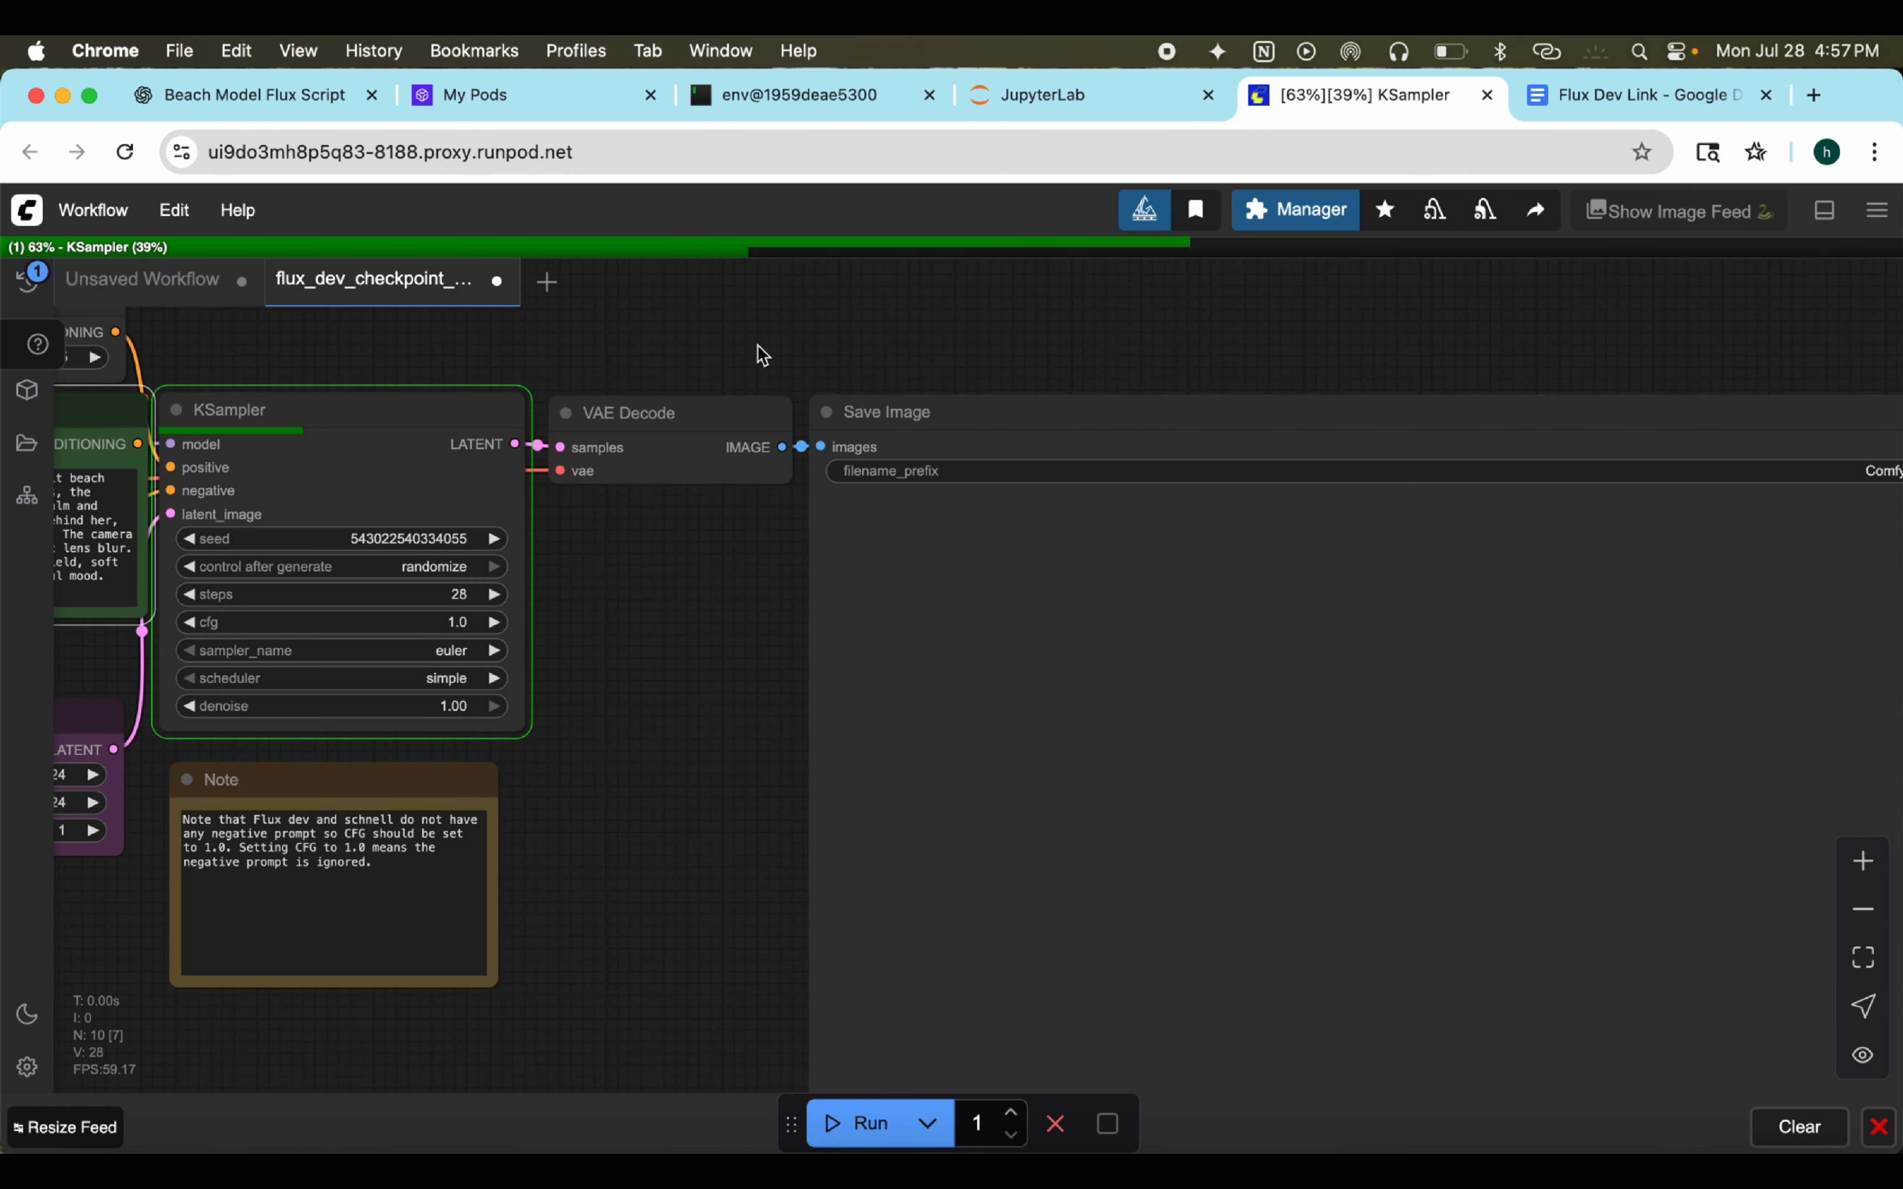
pyautogui.scroll(-5, 757, 368)
pyautogui.scroll(8, 689, 604)
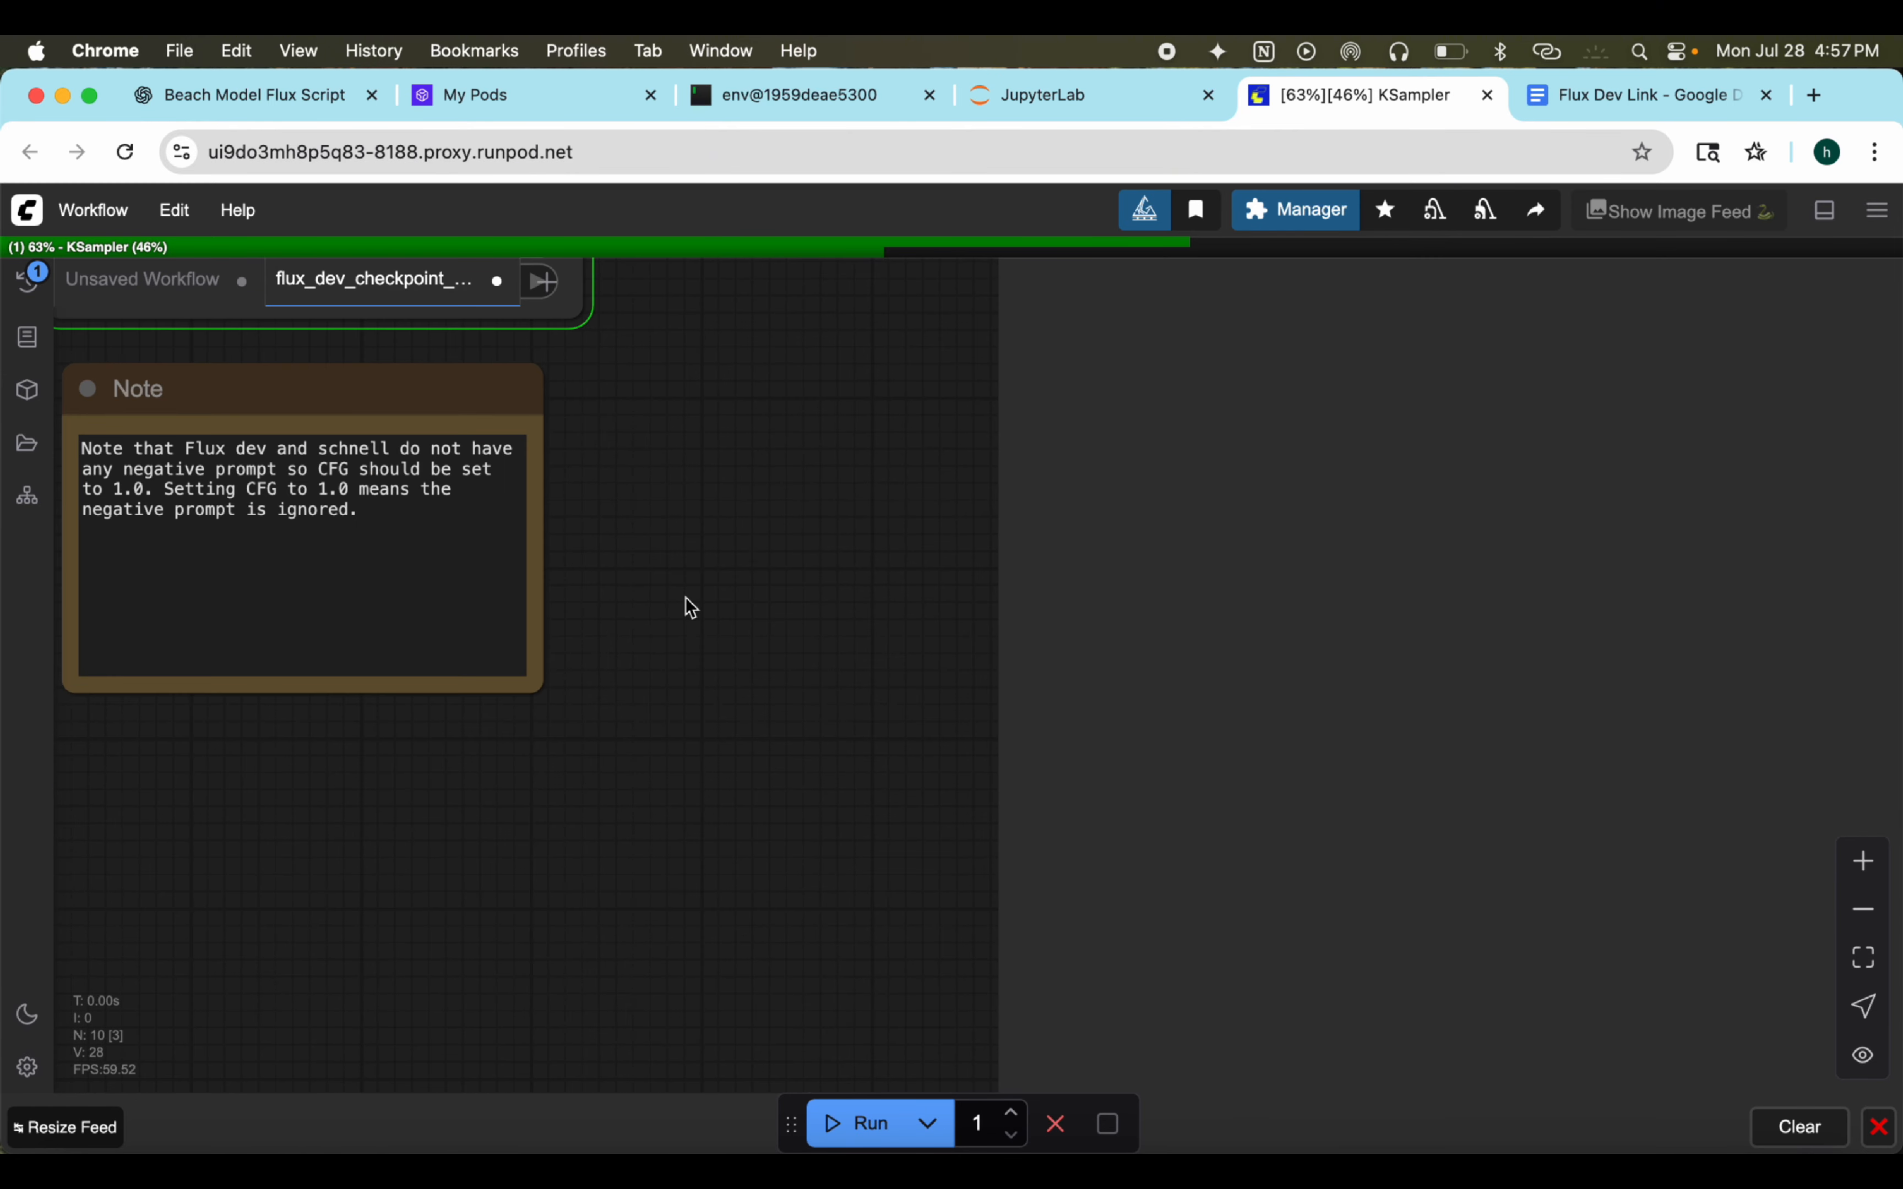
pyautogui.moveTo(689, 603); pyautogui.dragTo(315, 749)
pyautogui.scroll(-6, 391, 688)
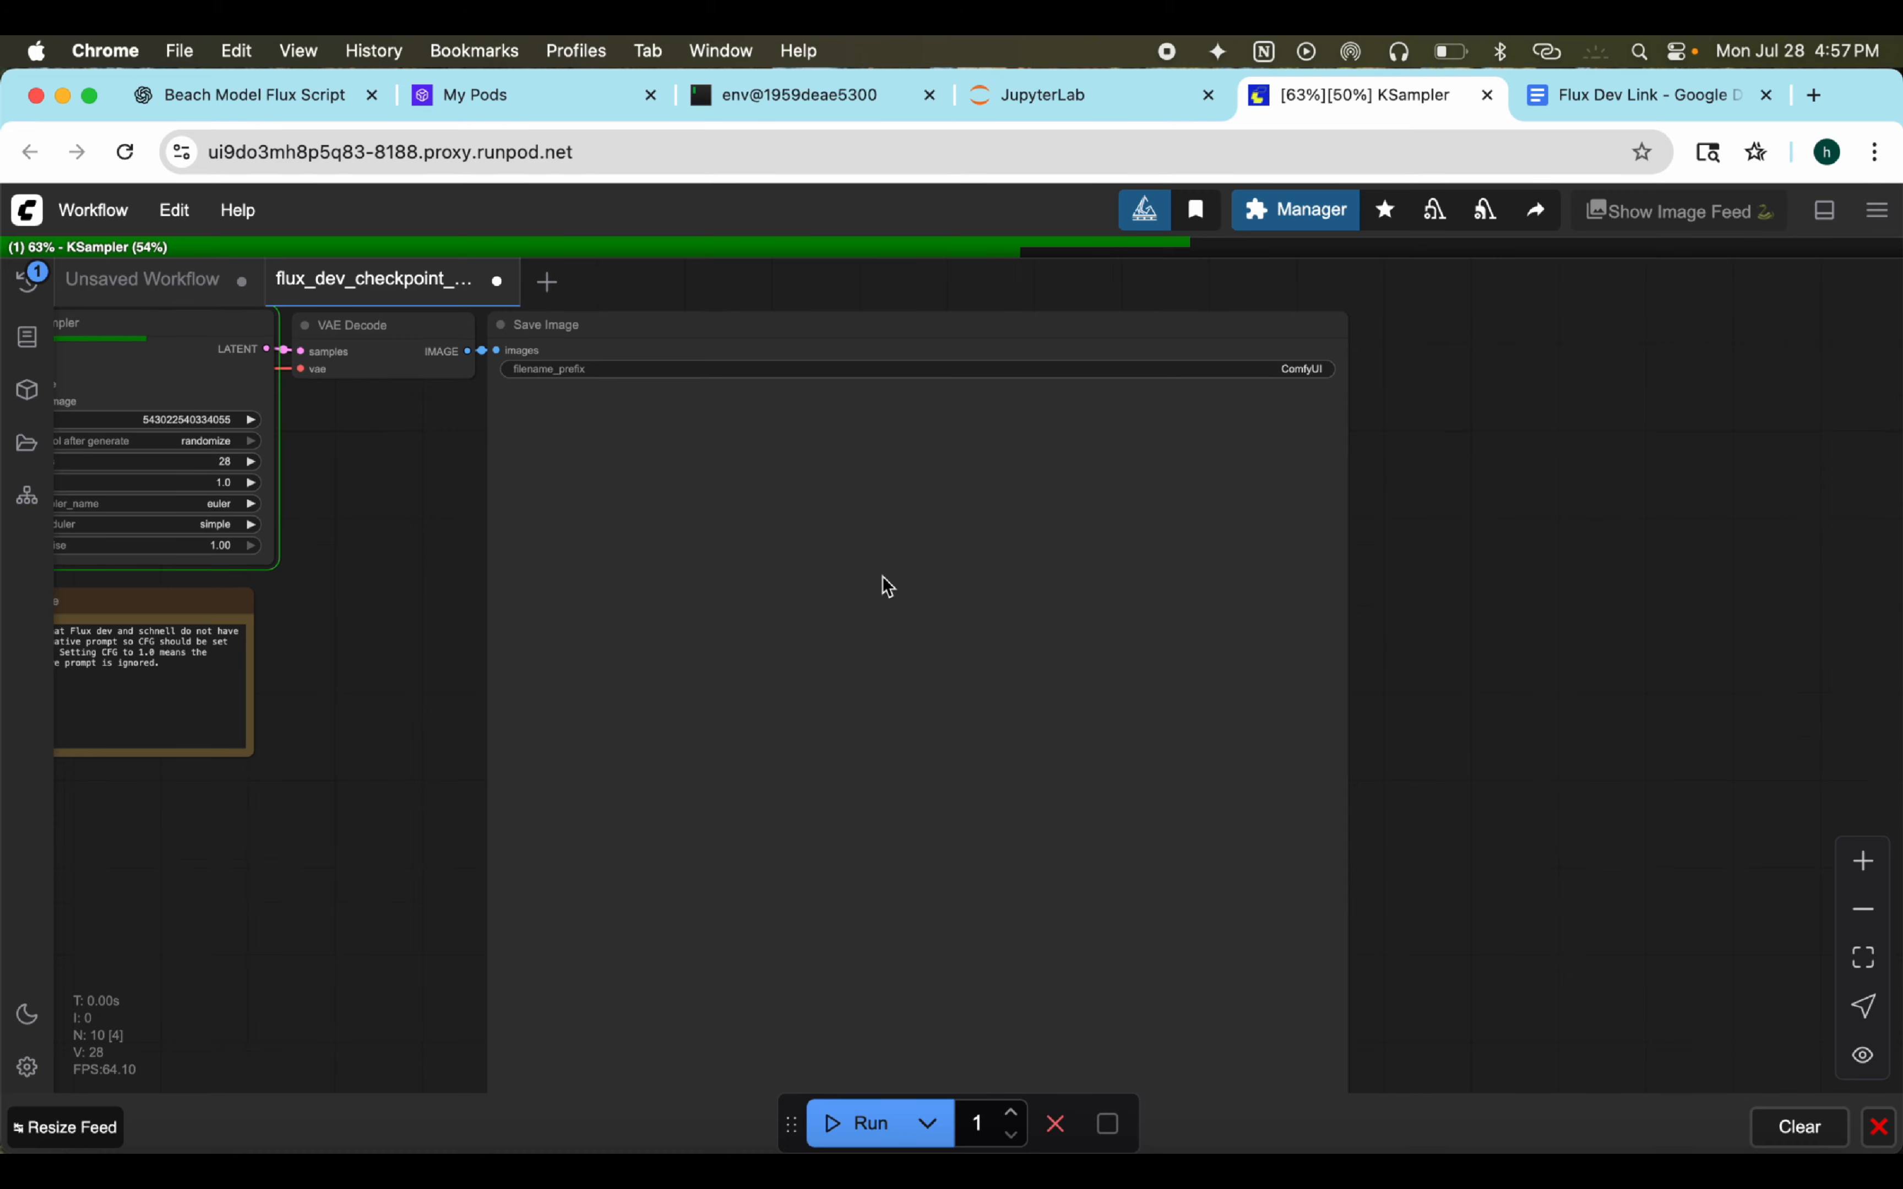
pyautogui.moveTo(1476, 575); pyautogui.dragTo(1583, 660)
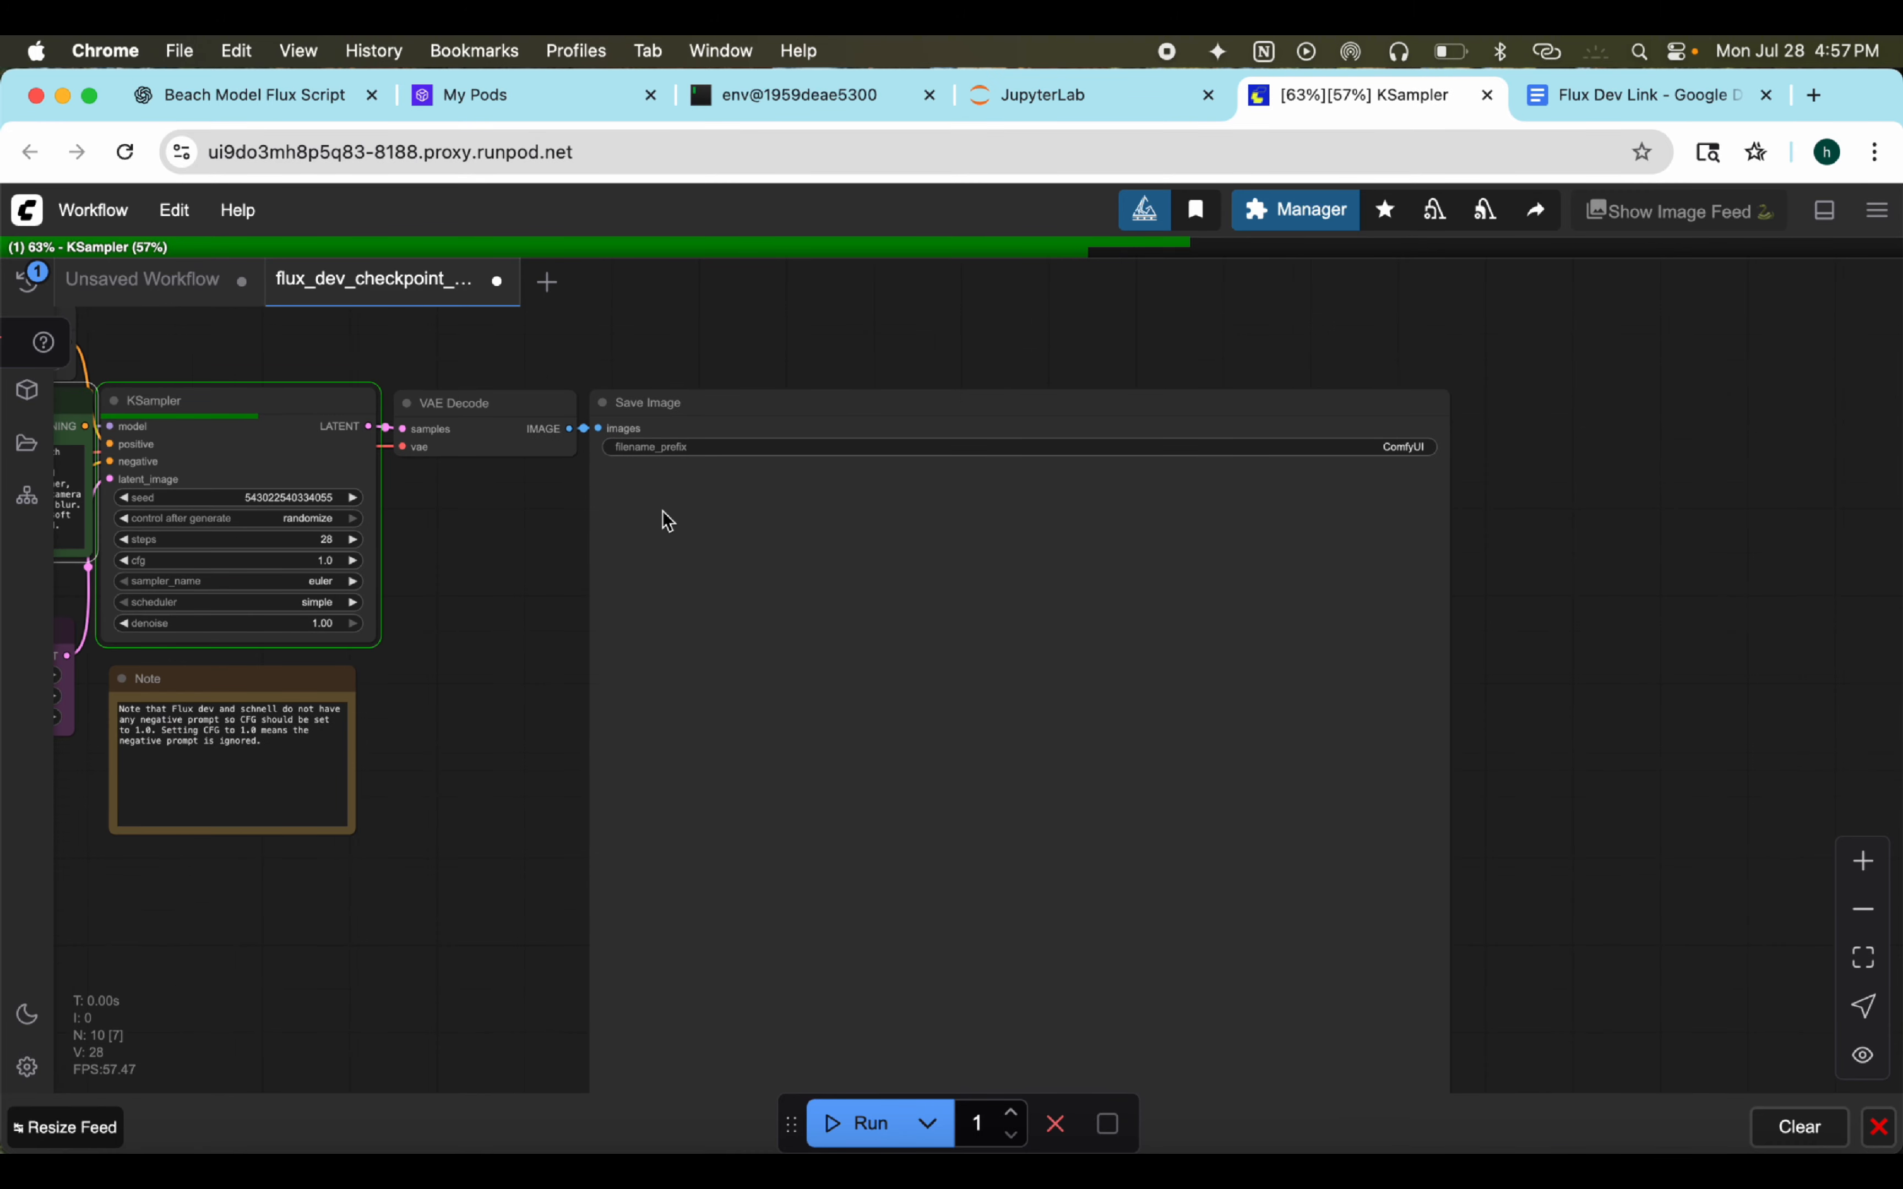
pyautogui.scroll(-10, 667, 522)
pyautogui.scroll(15, 663, 518)
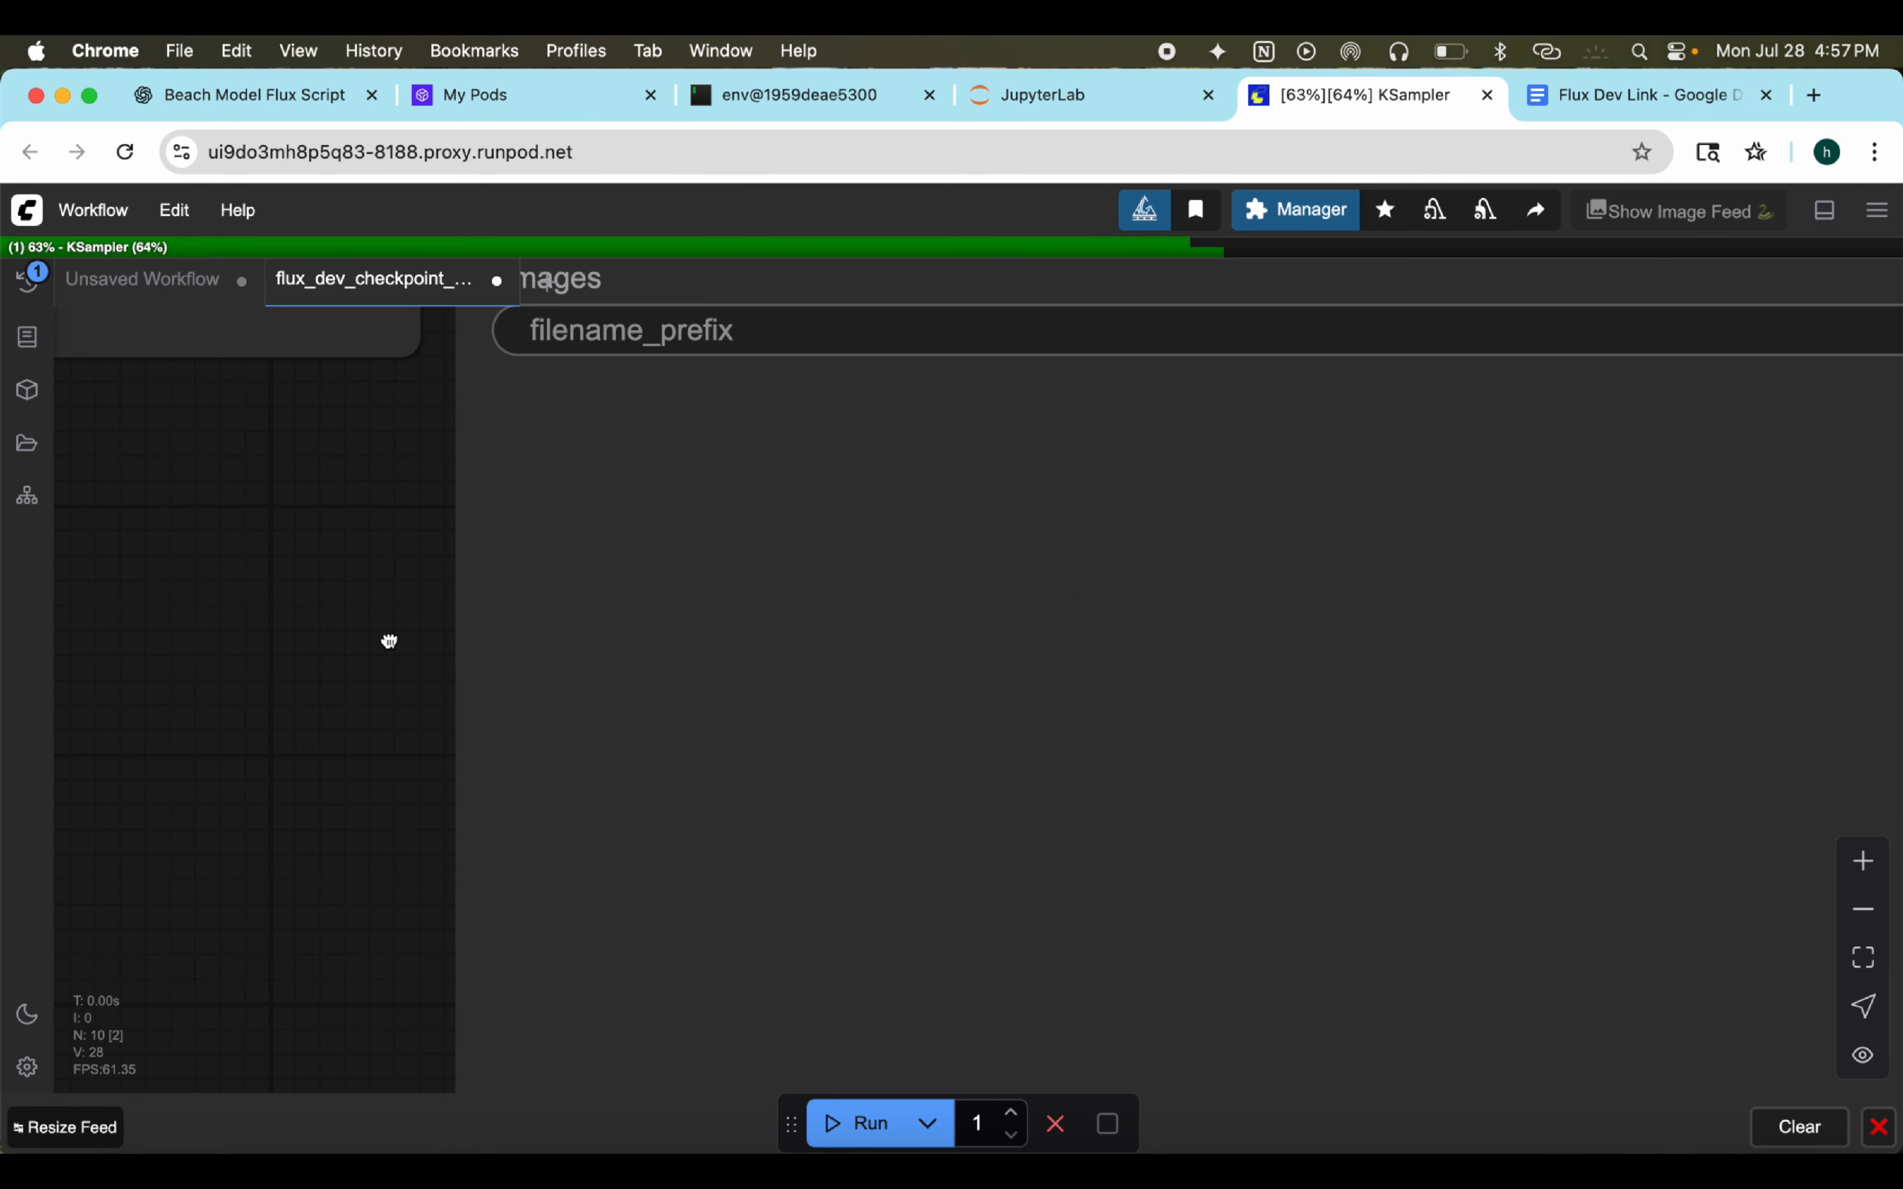
pyautogui.moveTo(390, 641); pyautogui.dragTo(1152, 633)
pyautogui.moveTo(977, 633); pyautogui.dragTo(1897, 337)
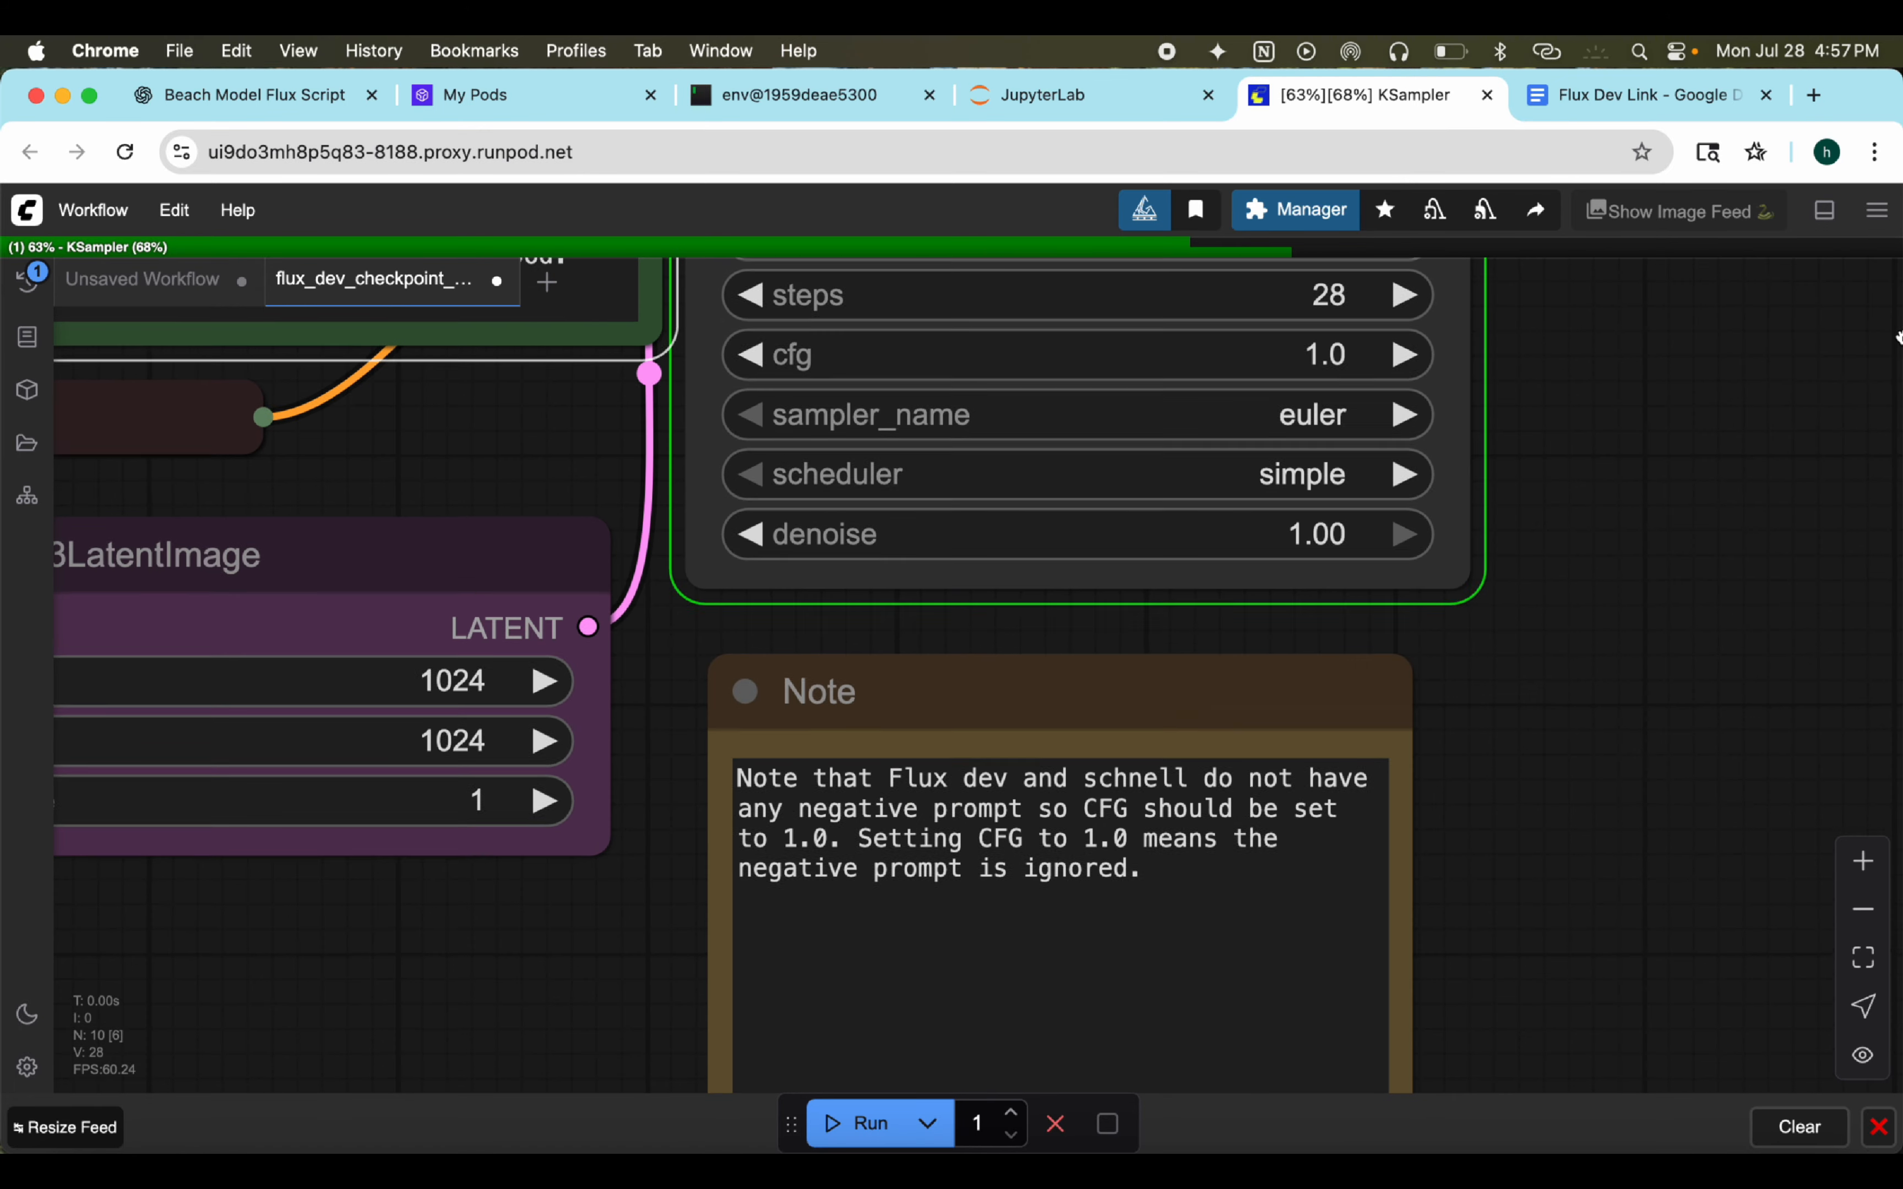
pyautogui.scroll(-5, 1674, 486)
pyautogui.moveTo(1674, 486); pyautogui.dragTo(632, 748)
pyautogui.moveTo(1251, 336); pyautogui.dragTo(912, 313)
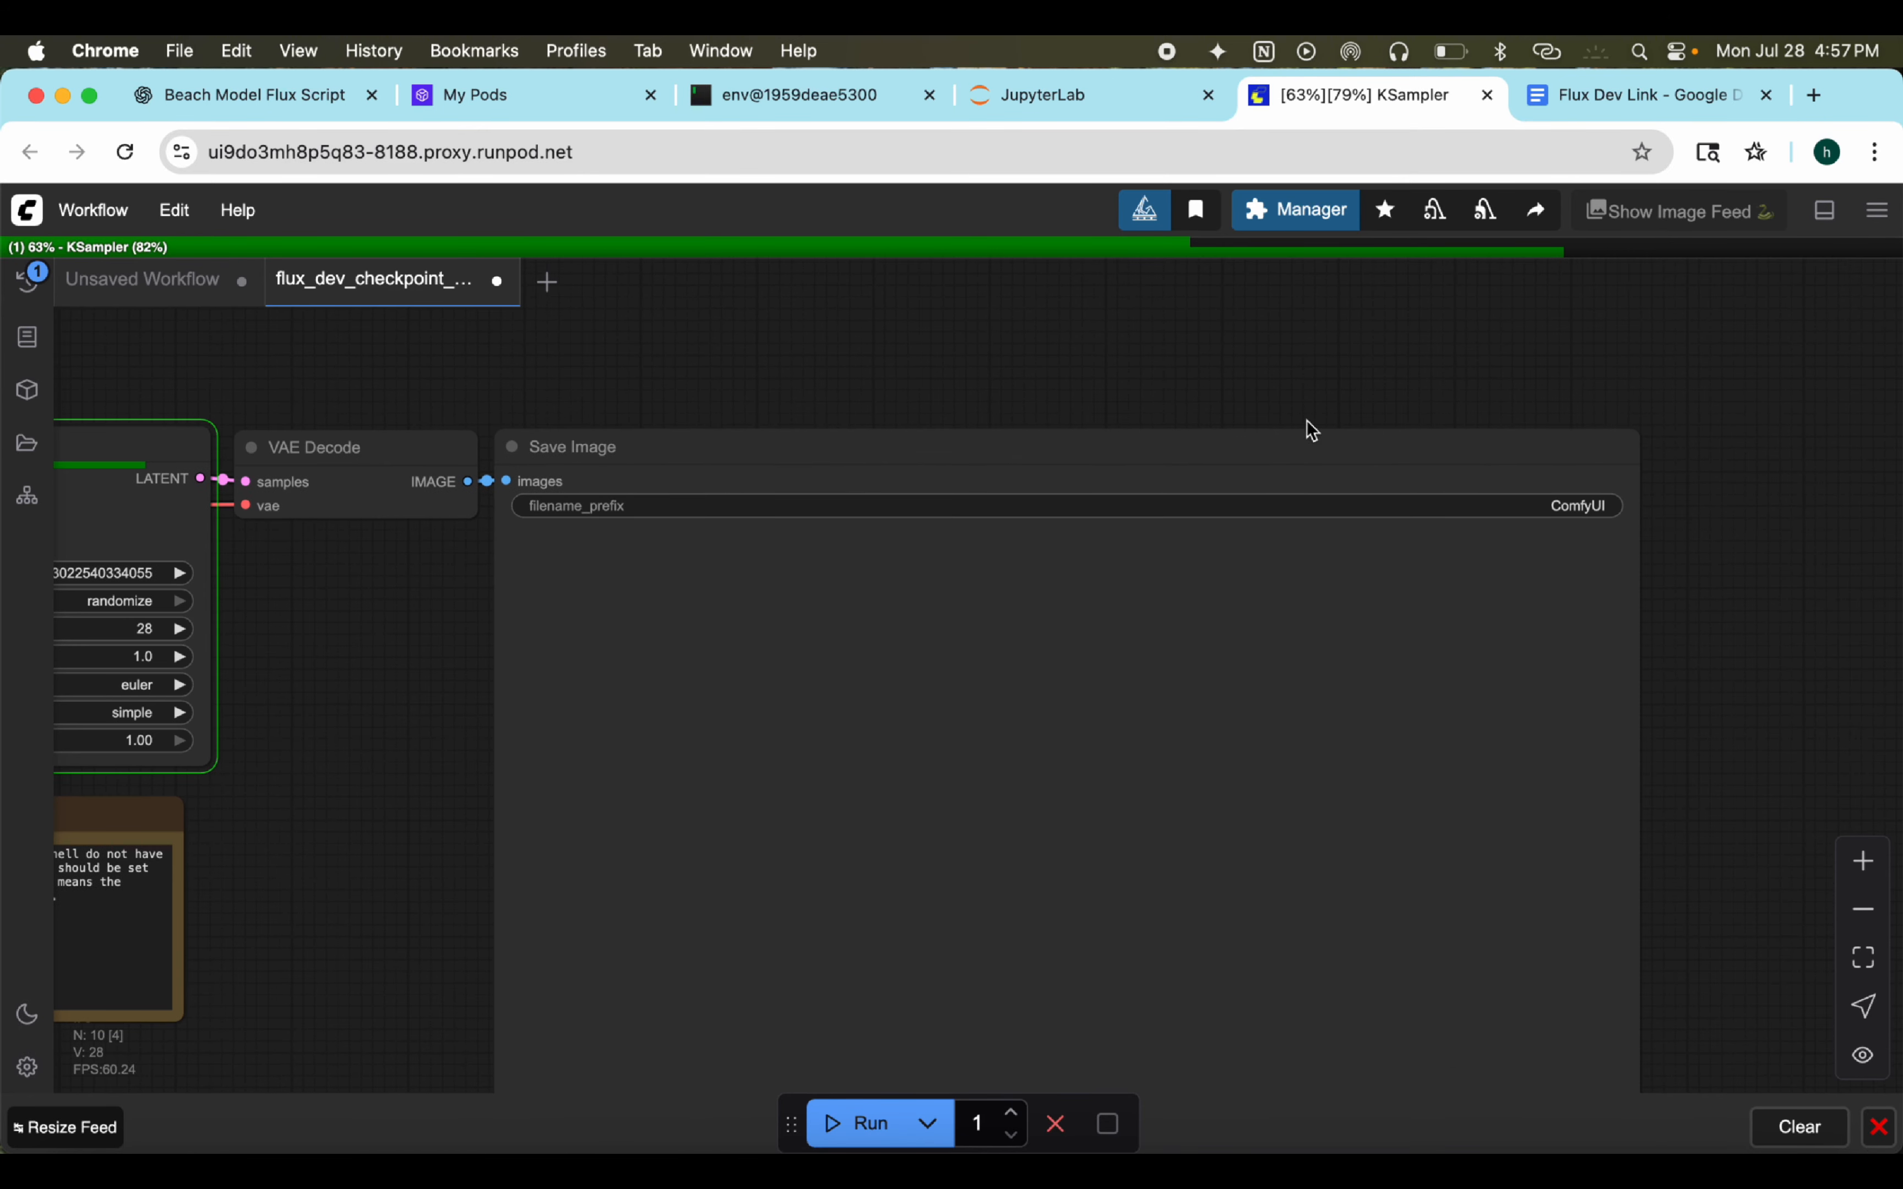
pyautogui.scroll(-5, 1714, 521)
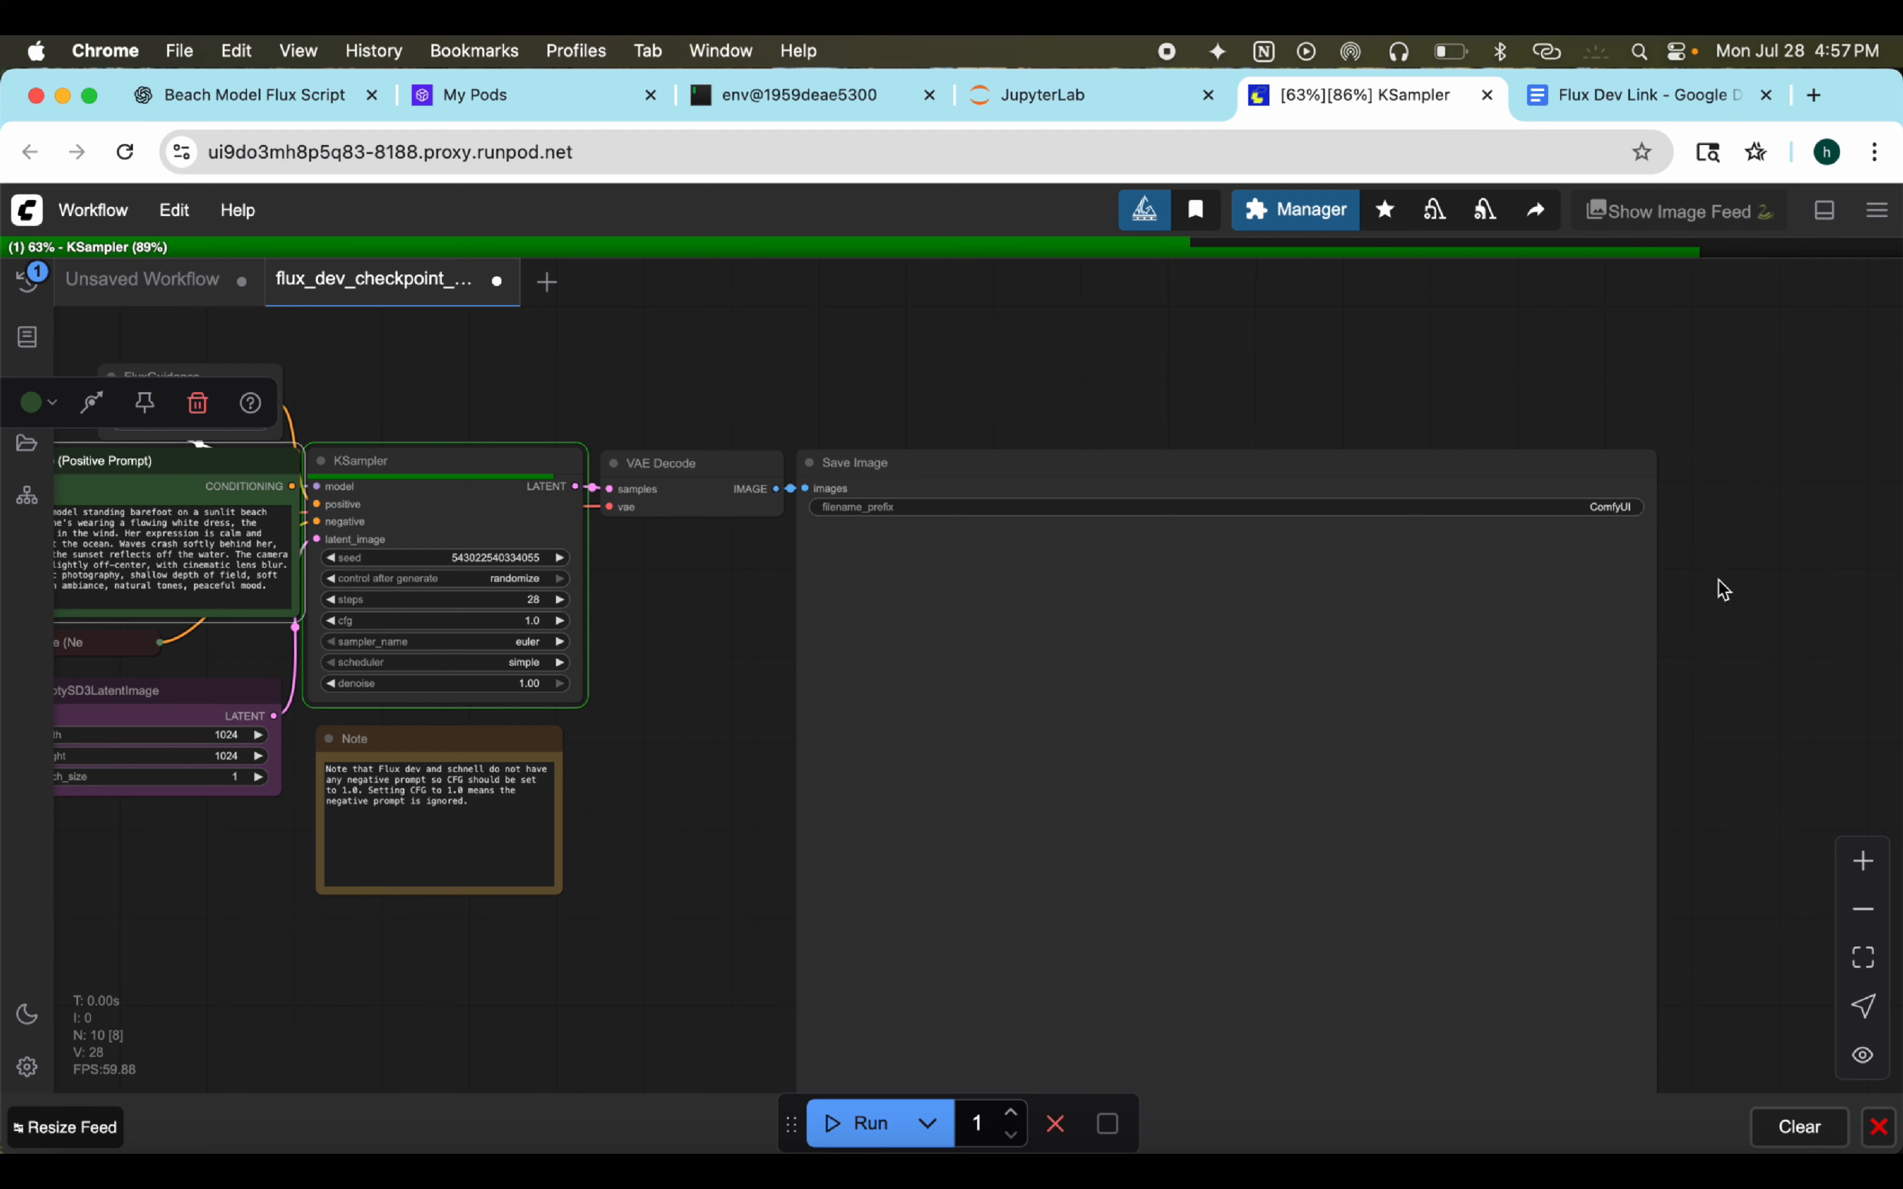
pyautogui.scroll(1, 1712, 655)
pyautogui.moveTo(1712, 655); pyautogui.dragTo(1683, 532)
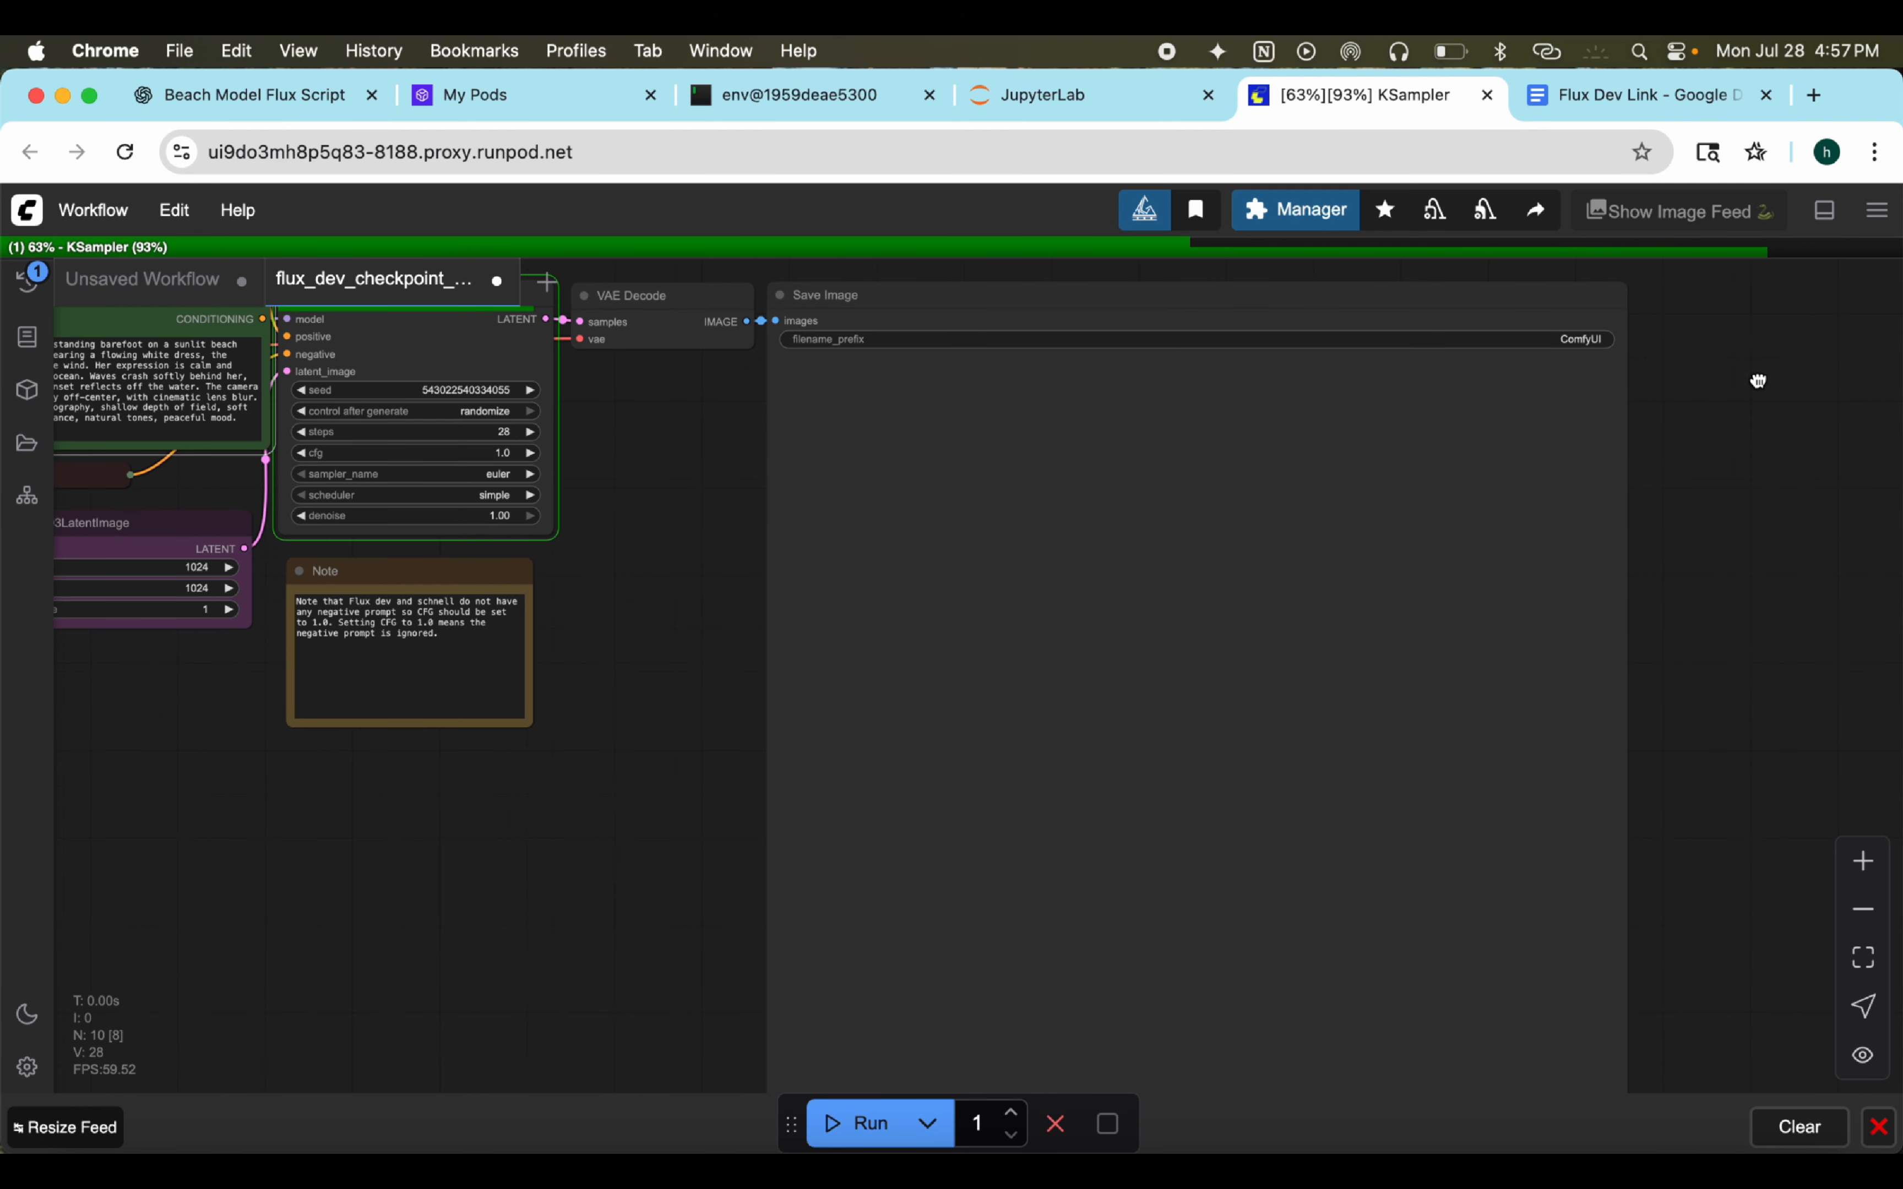
pyautogui.moveTo(1758, 380); pyautogui.dragTo(1724, 382)
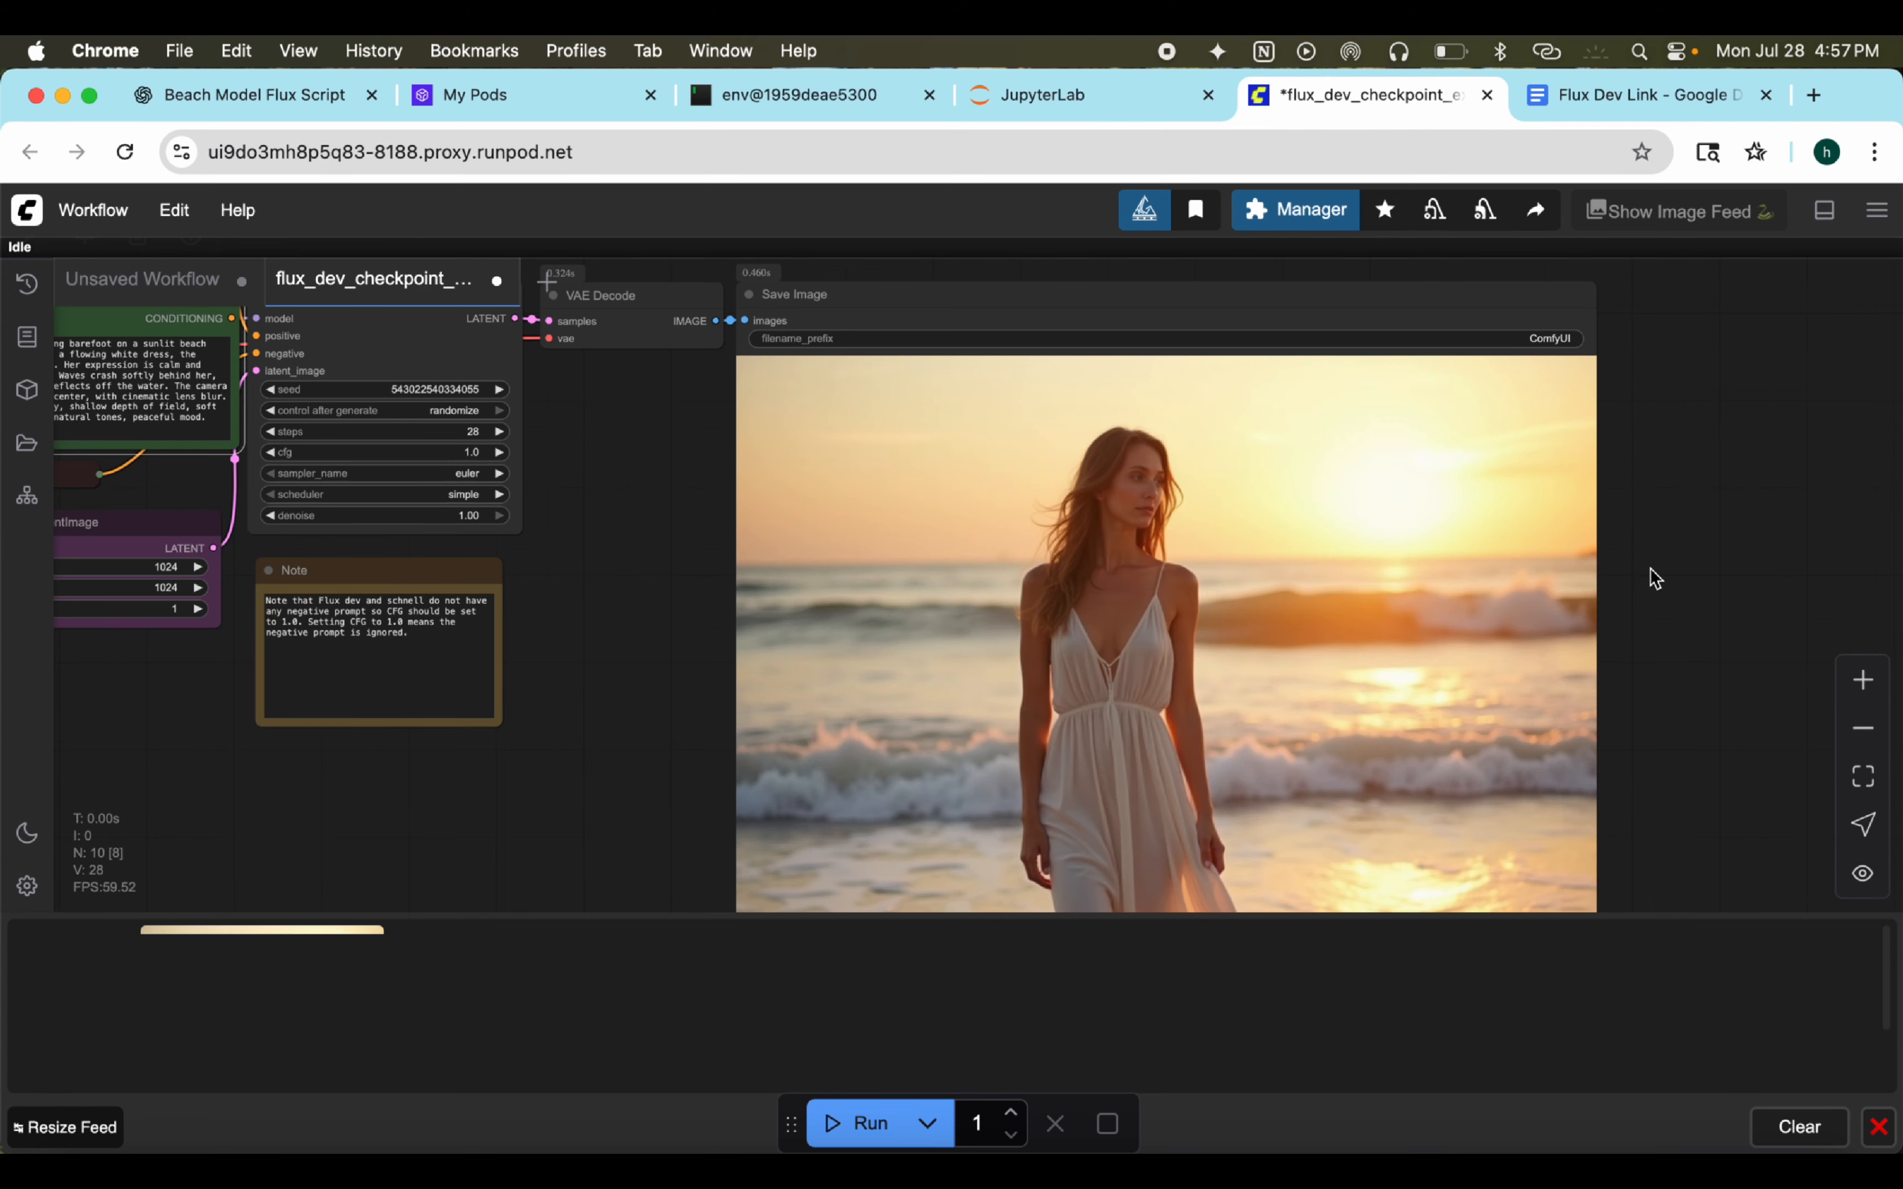
# Step: Examine the generated beach model image in the Save Image node, both as a whole and close up
pyautogui.moveTo(1706, 575); pyautogui.dragTo(1707, 488)
pyautogui.moveTo(1790, 462); pyautogui.dragTo(1839, 459)
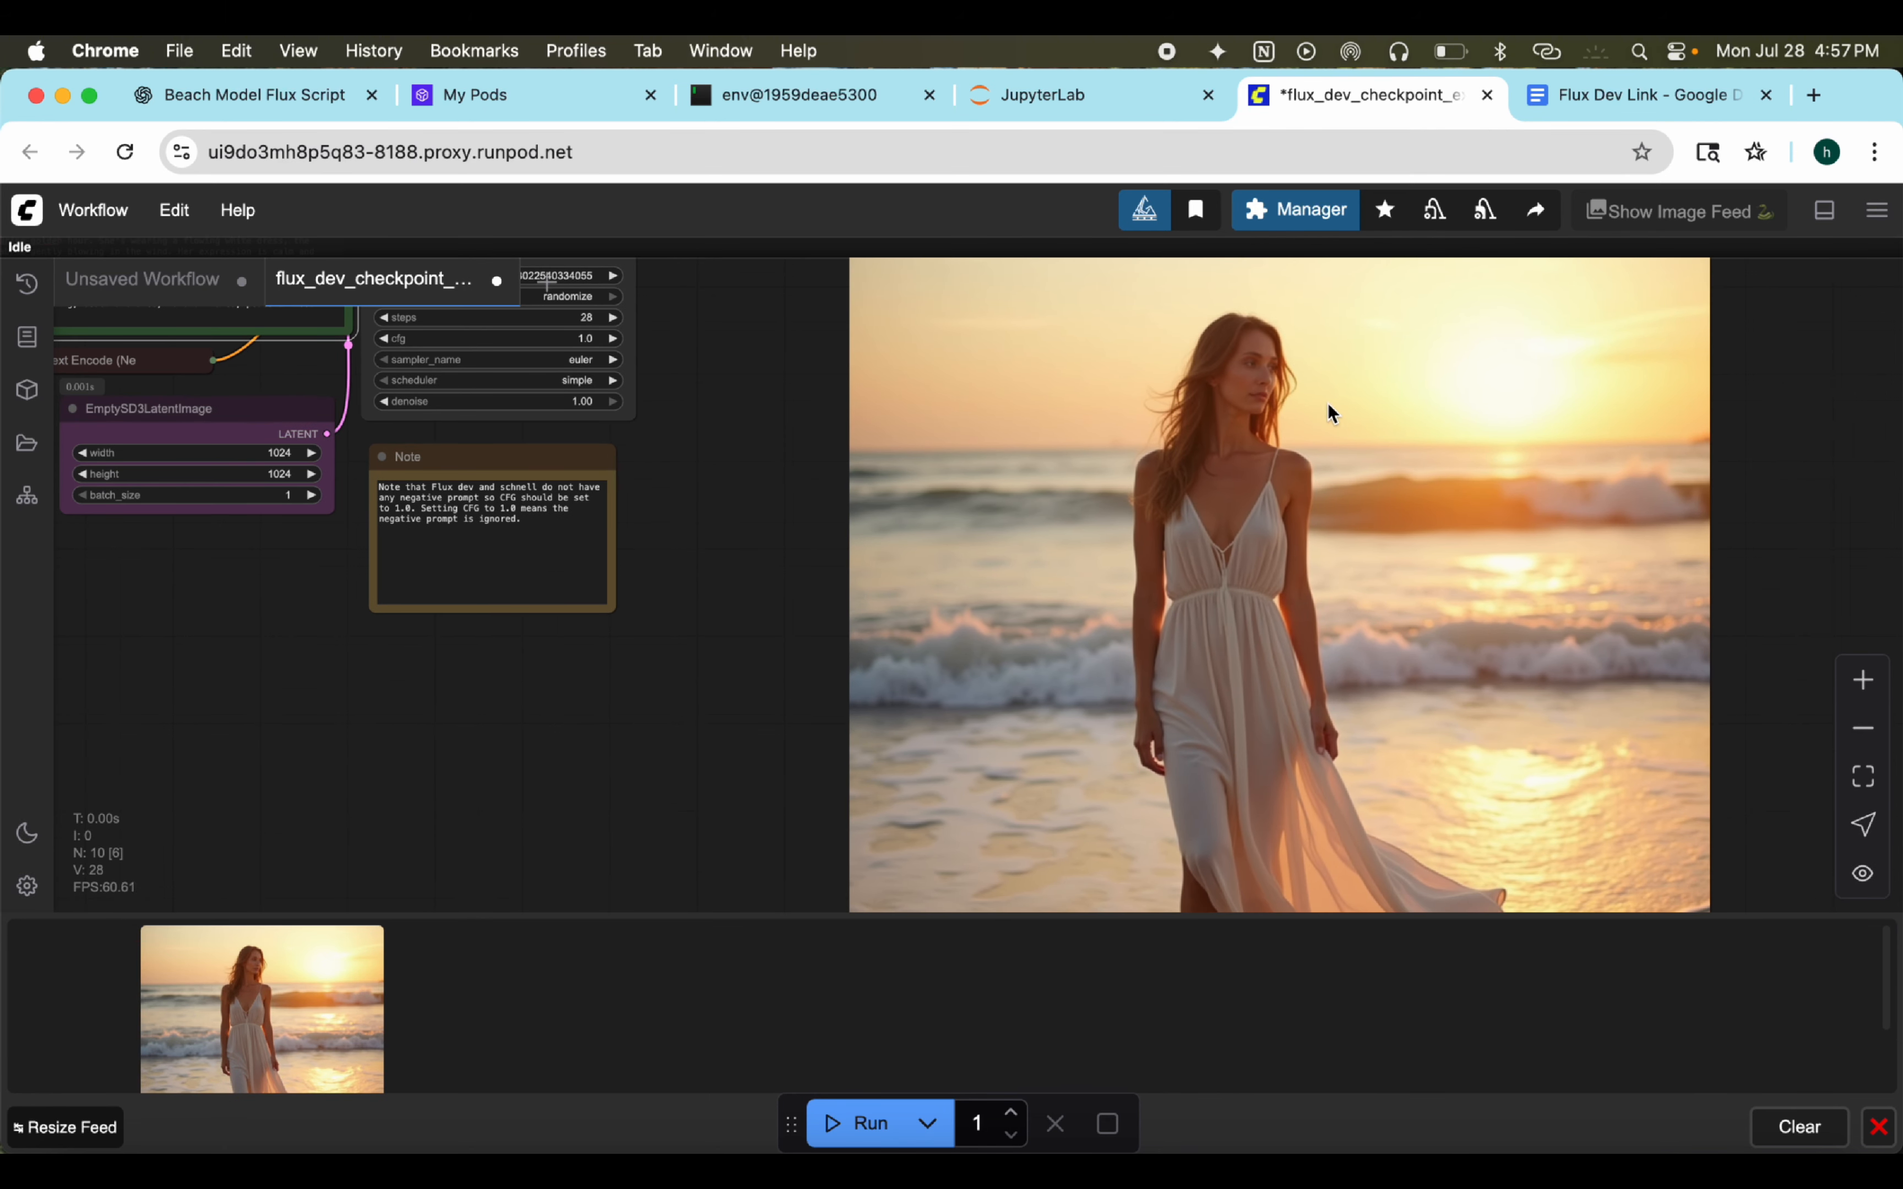
pyautogui.moveTo(1713, 472); pyautogui.dragTo(1361, 478)
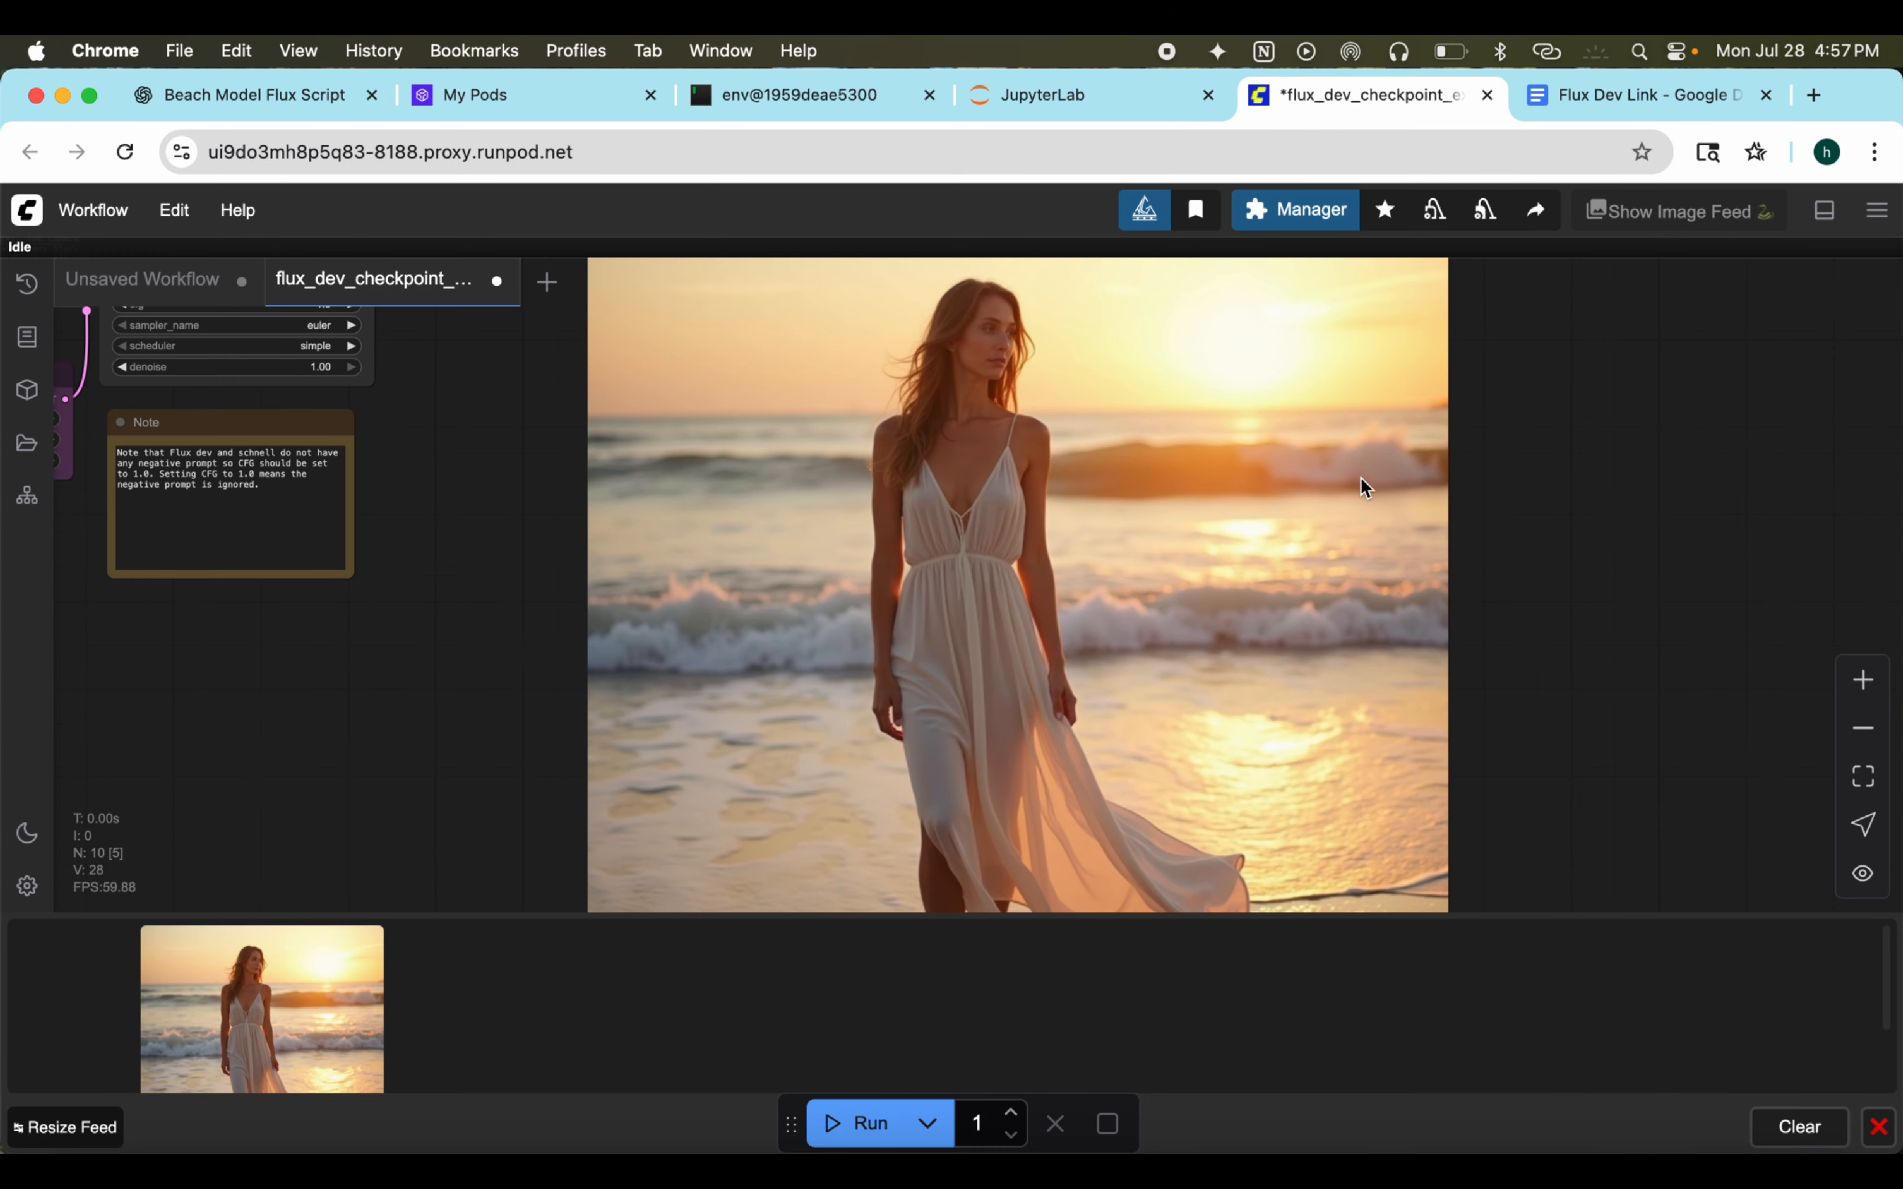
pyautogui.scroll(-10, 1346, 486)
pyautogui.scroll(7, 1393, 479)
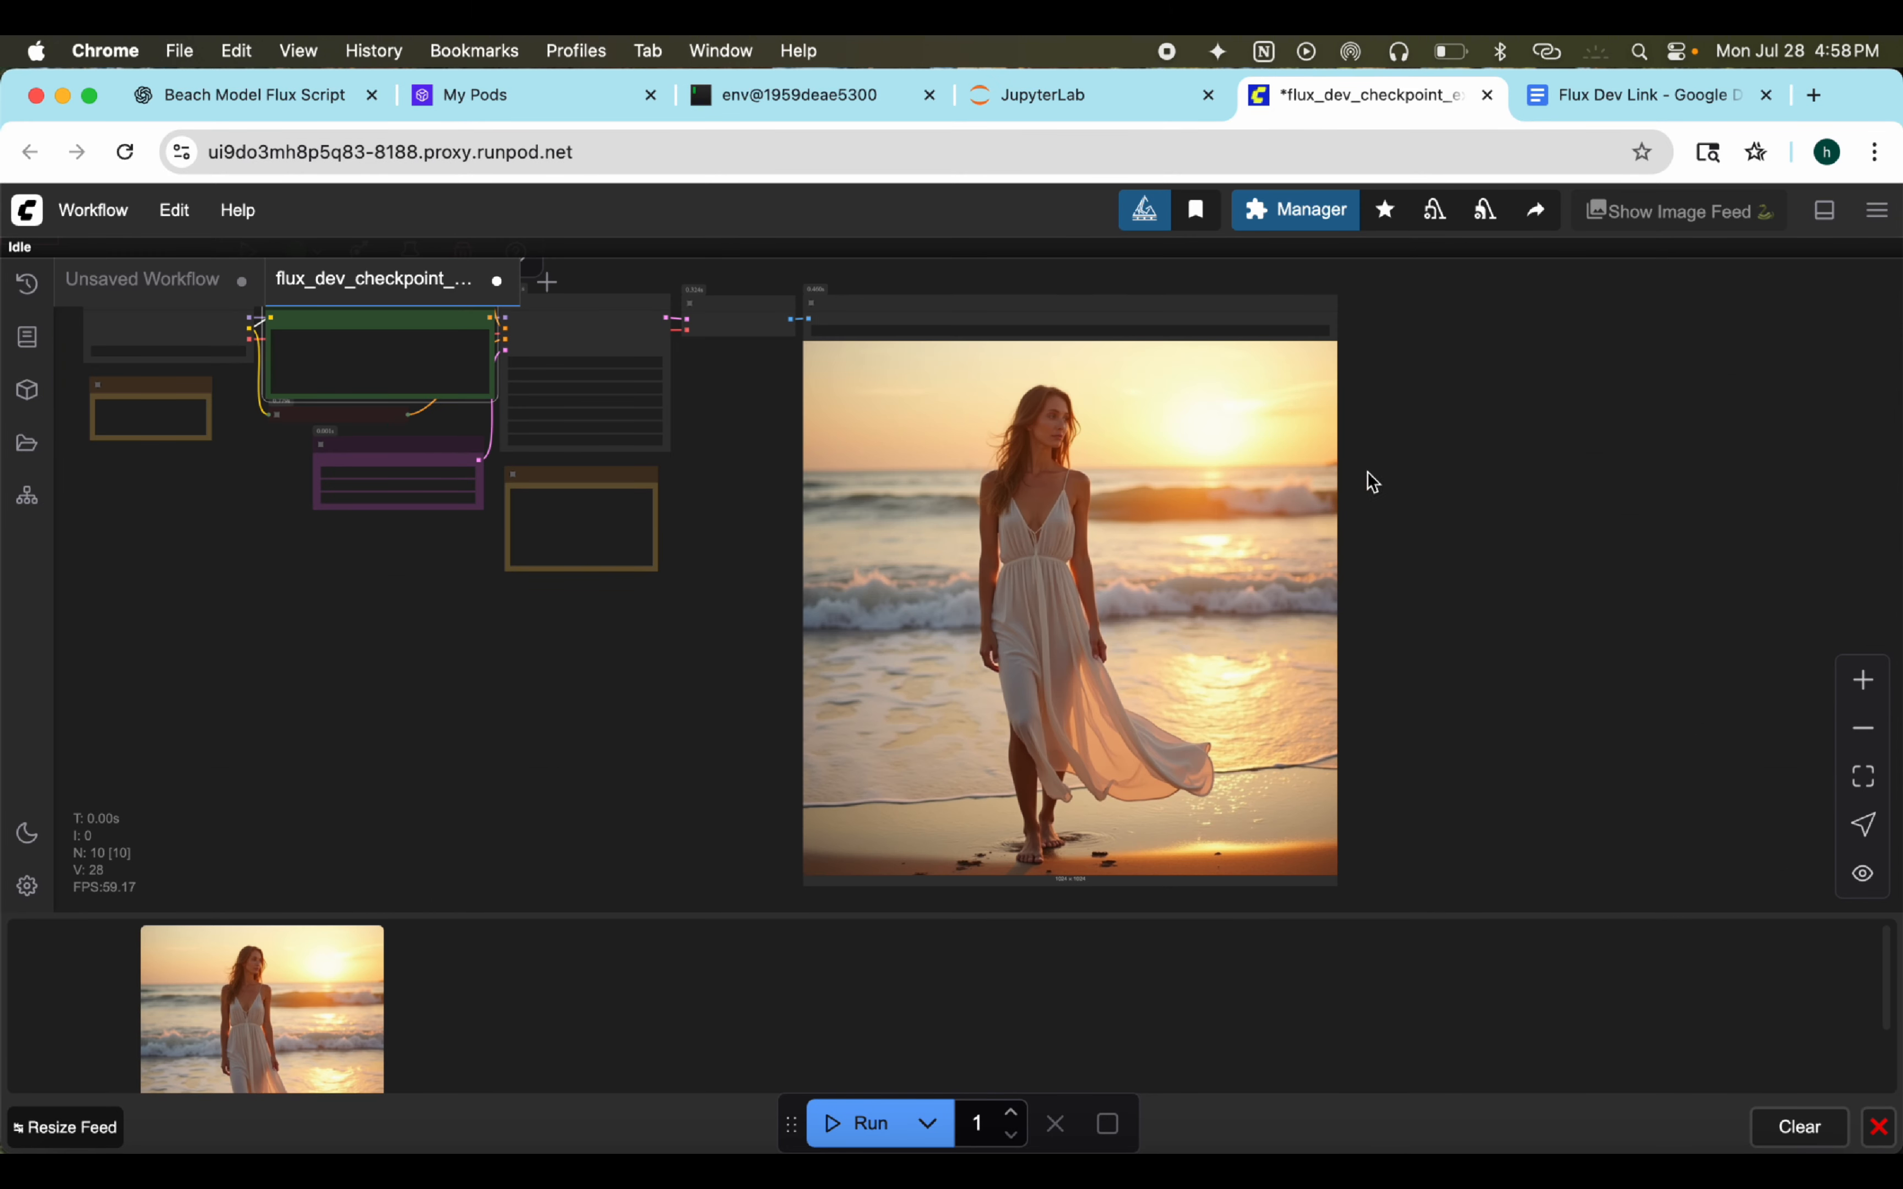
pyautogui.scroll(10, 1198, 549)
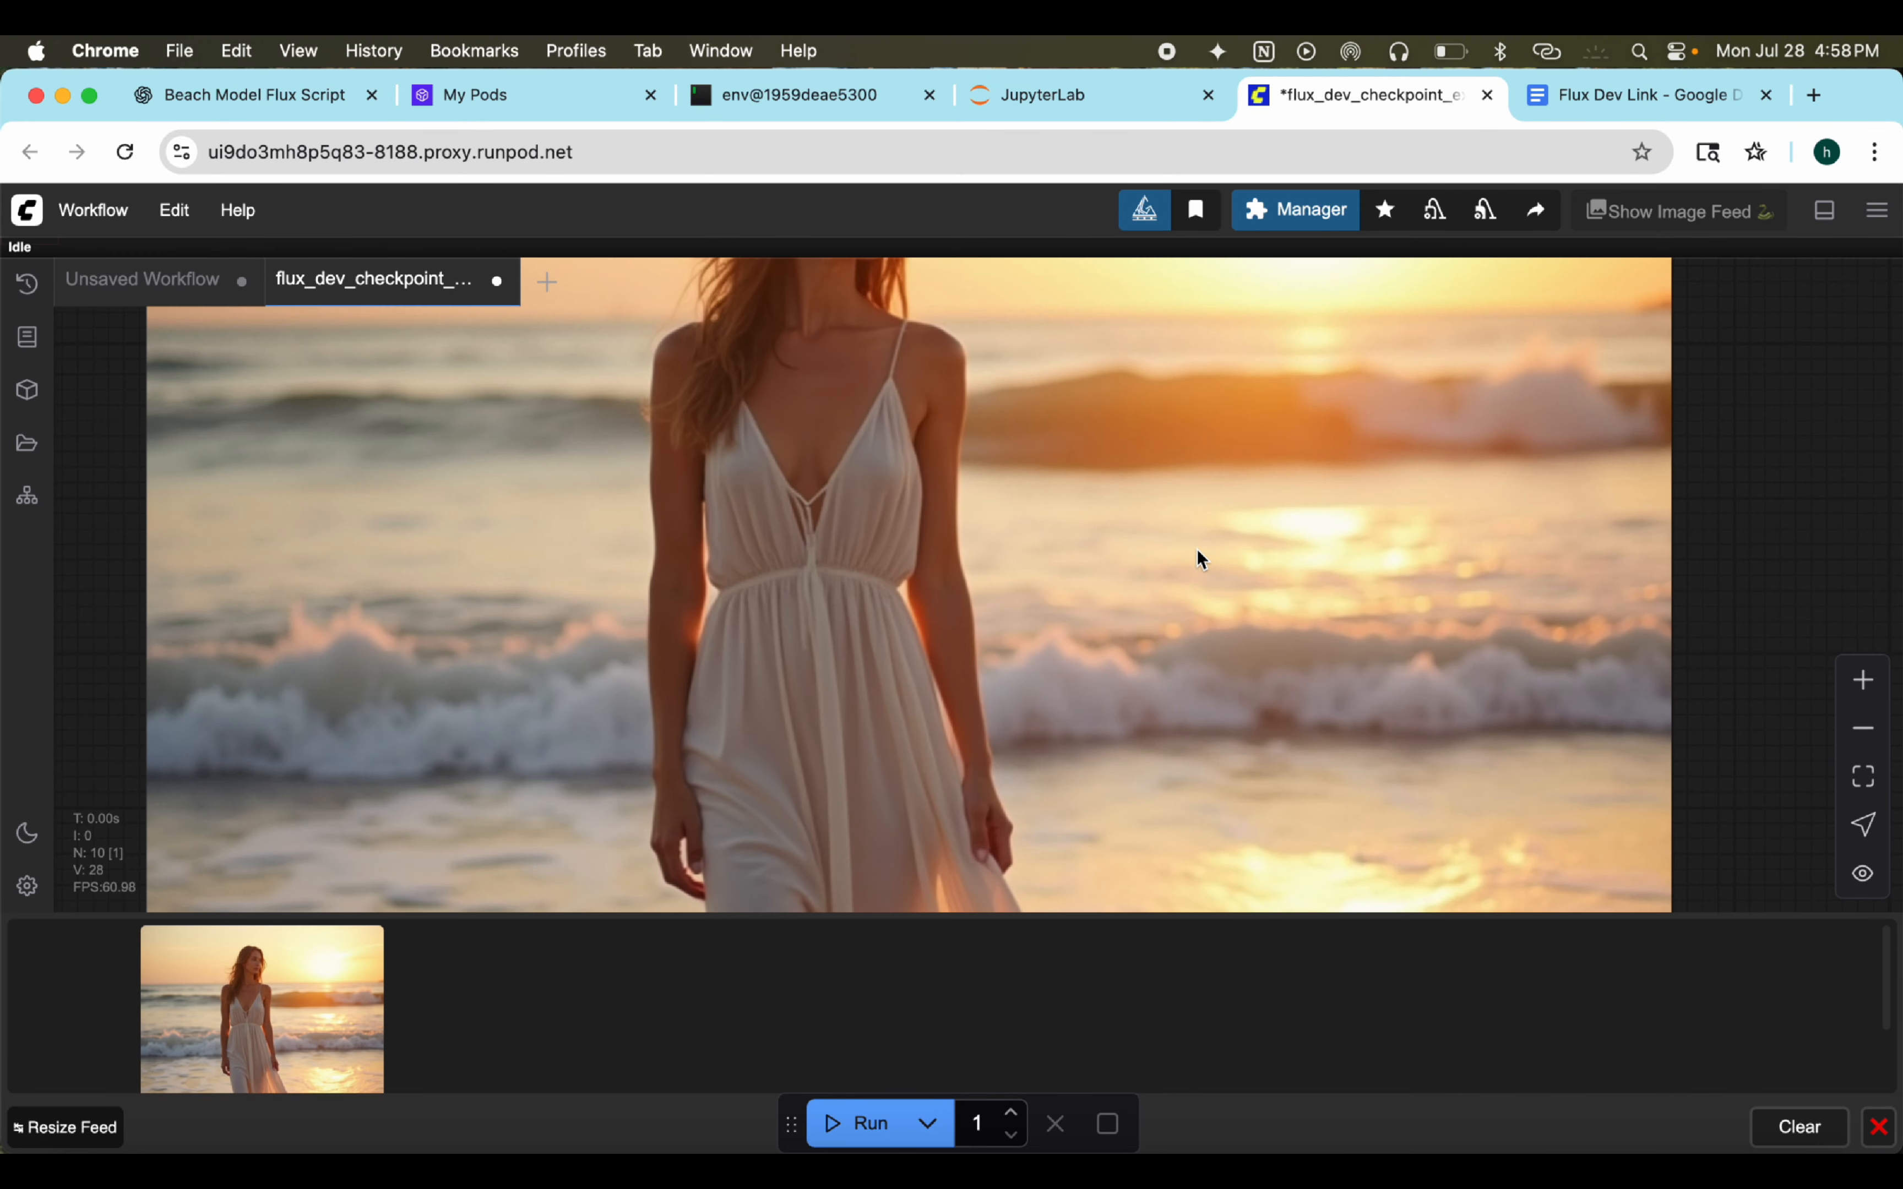
pyautogui.moveTo(1687, 469); pyautogui.dragTo(1734, 873)
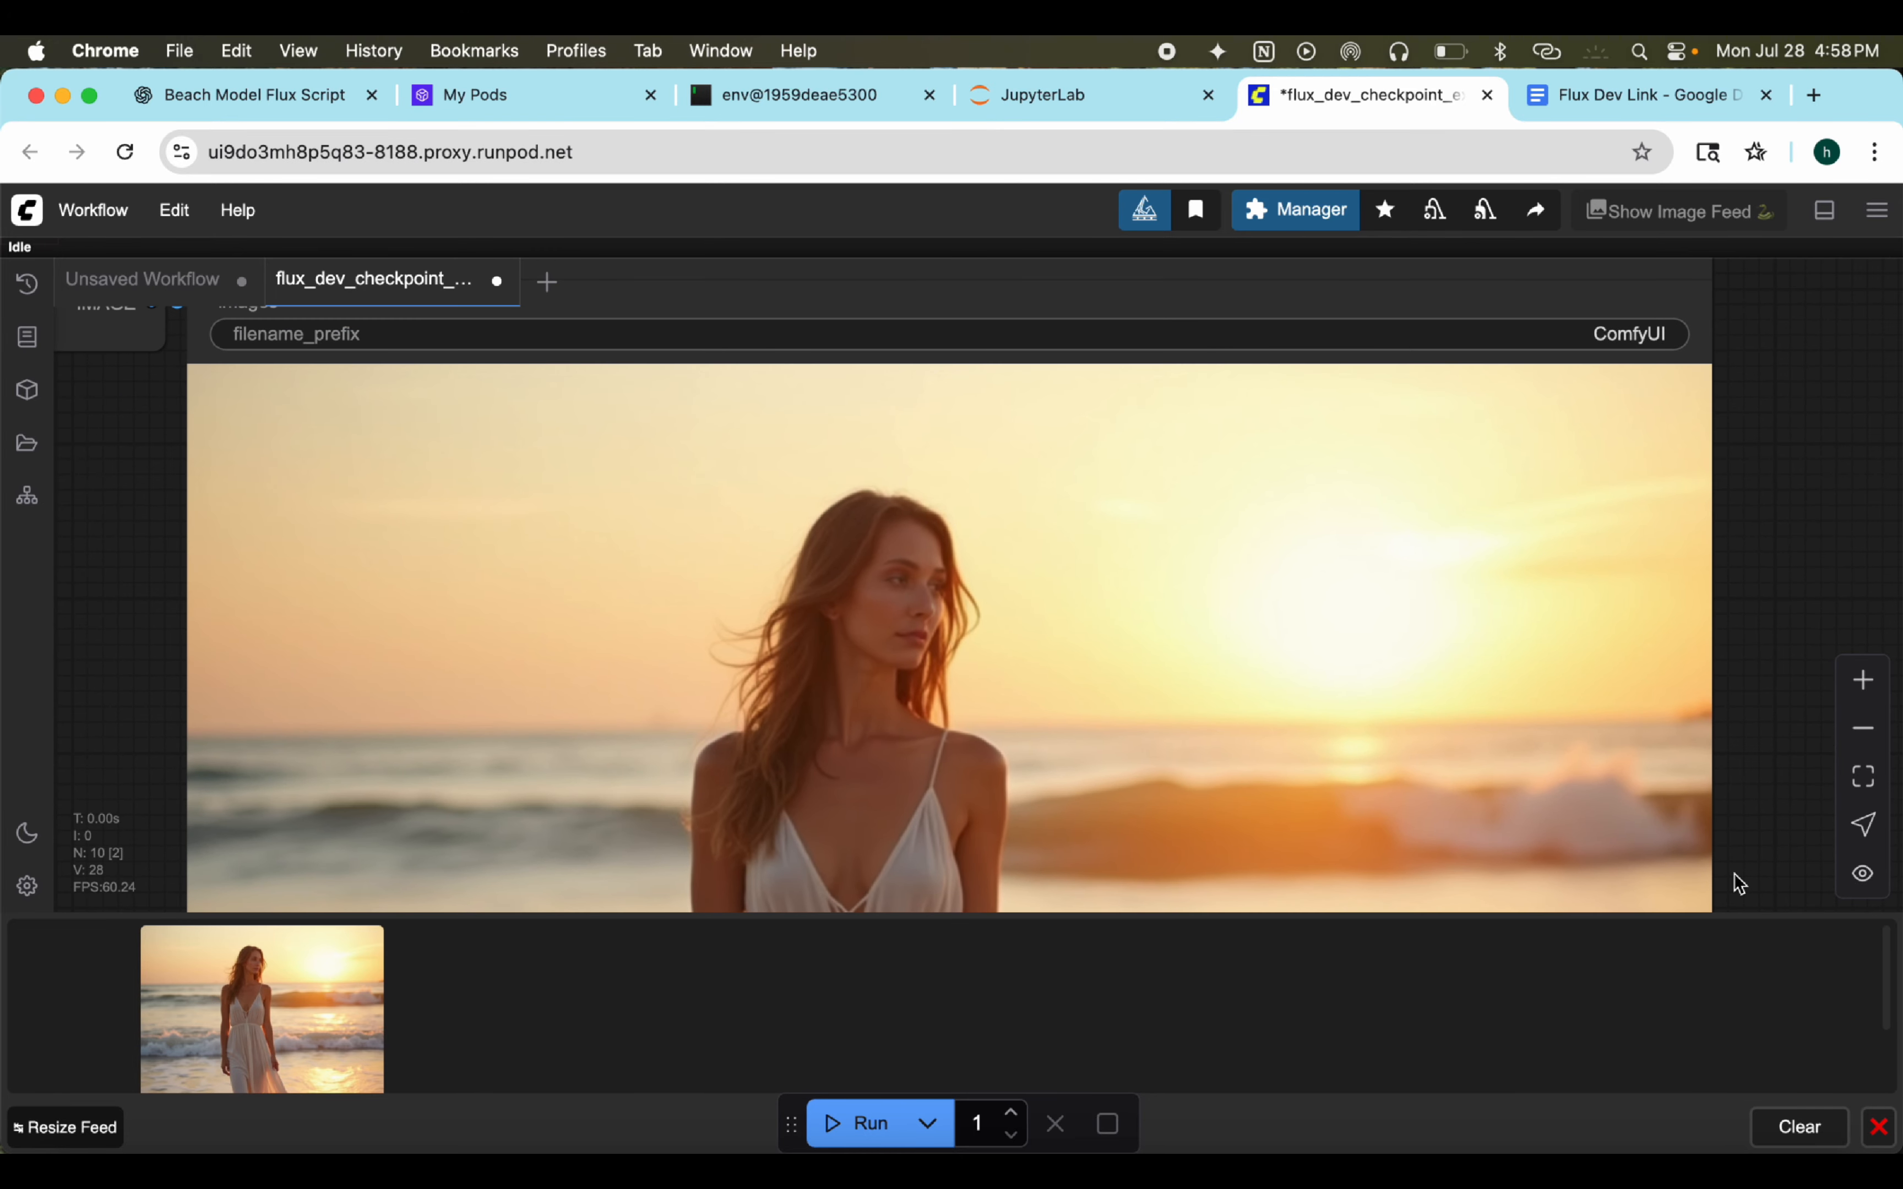
pyautogui.moveTo(1735, 518); pyautogui.dragTo(1868, 518)
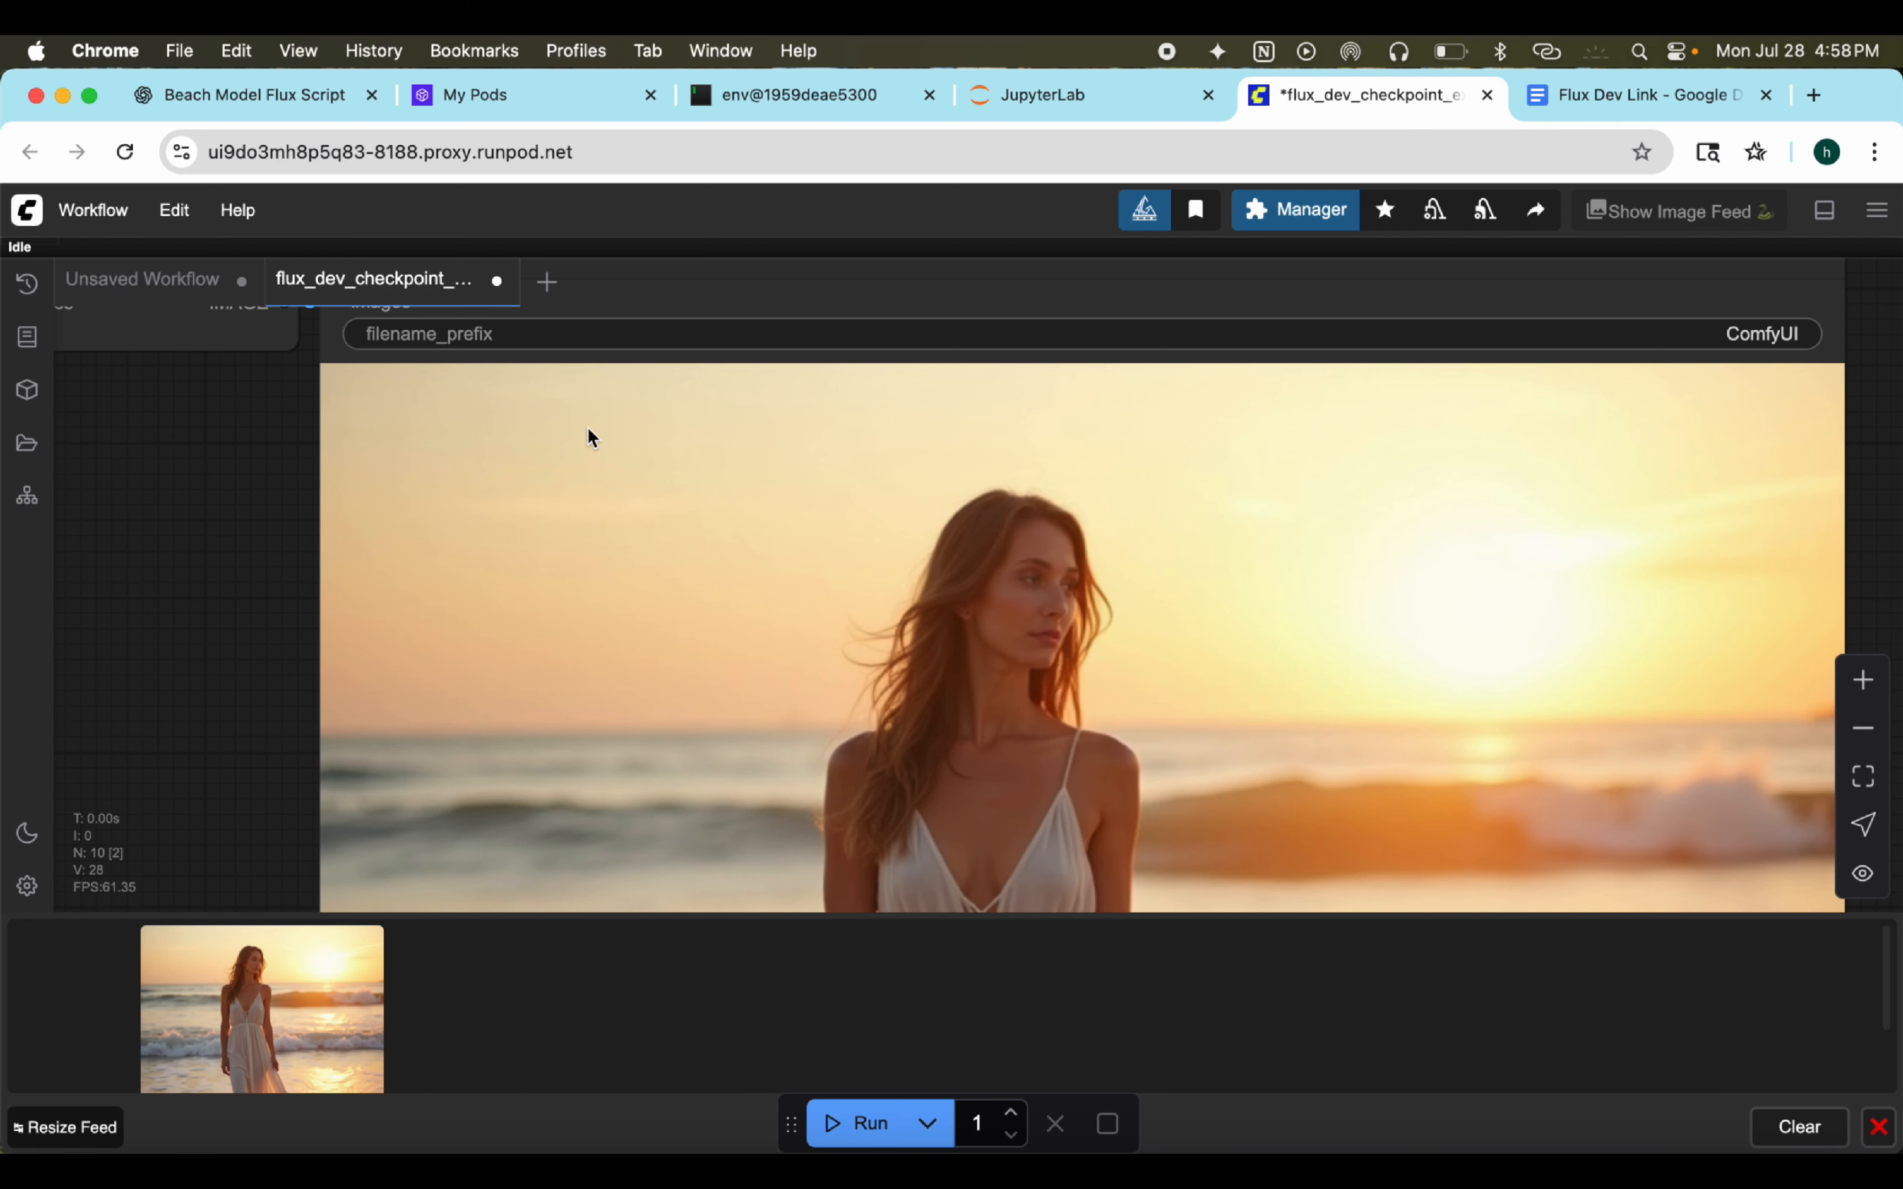
pyautogui.moveTo(269, 568); pyautogui.dragTo(1032, 561)
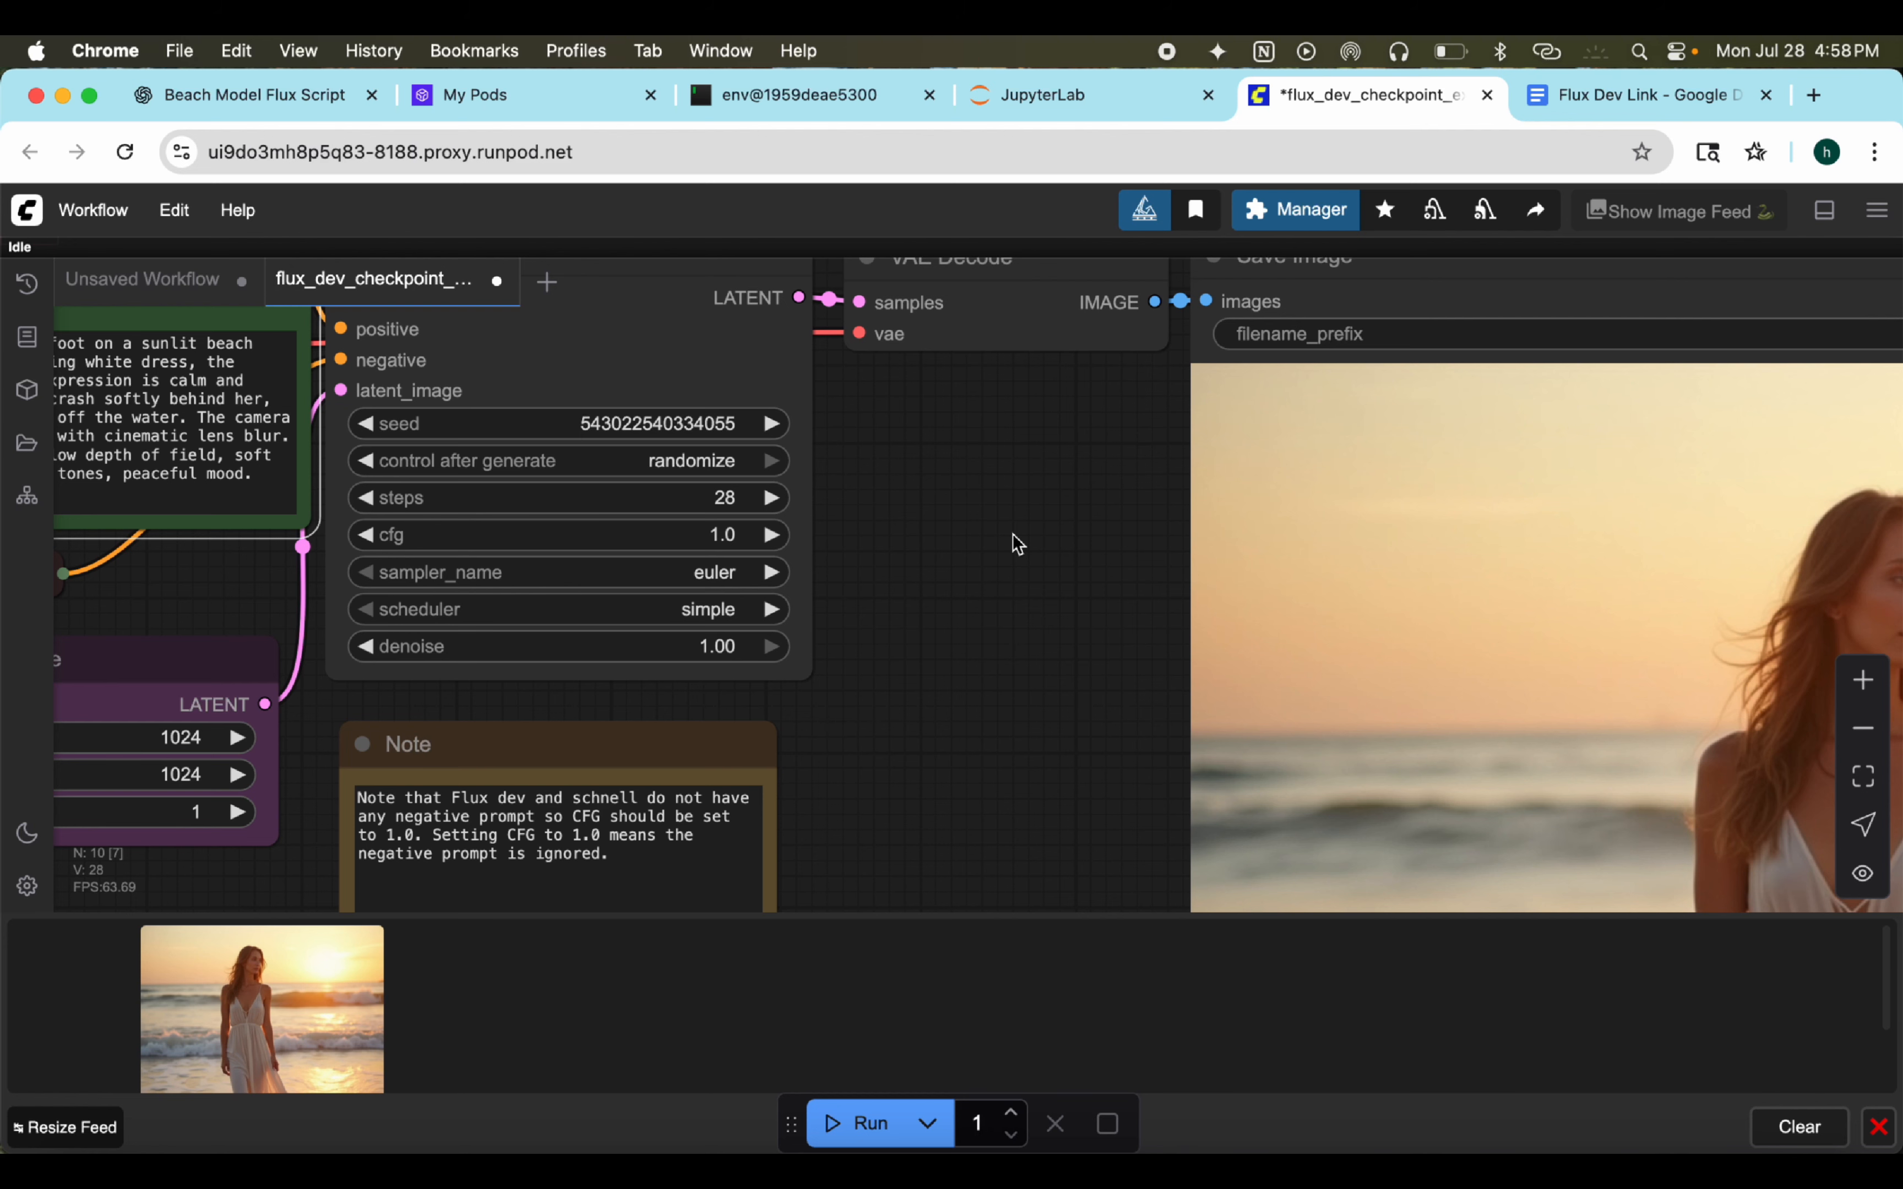
# Step: Switch to Runpod's pods page, close the connection options and collapse the ComfyUI with Flux.1 dev one-click pod's details
pyautogui.click(594, 93)
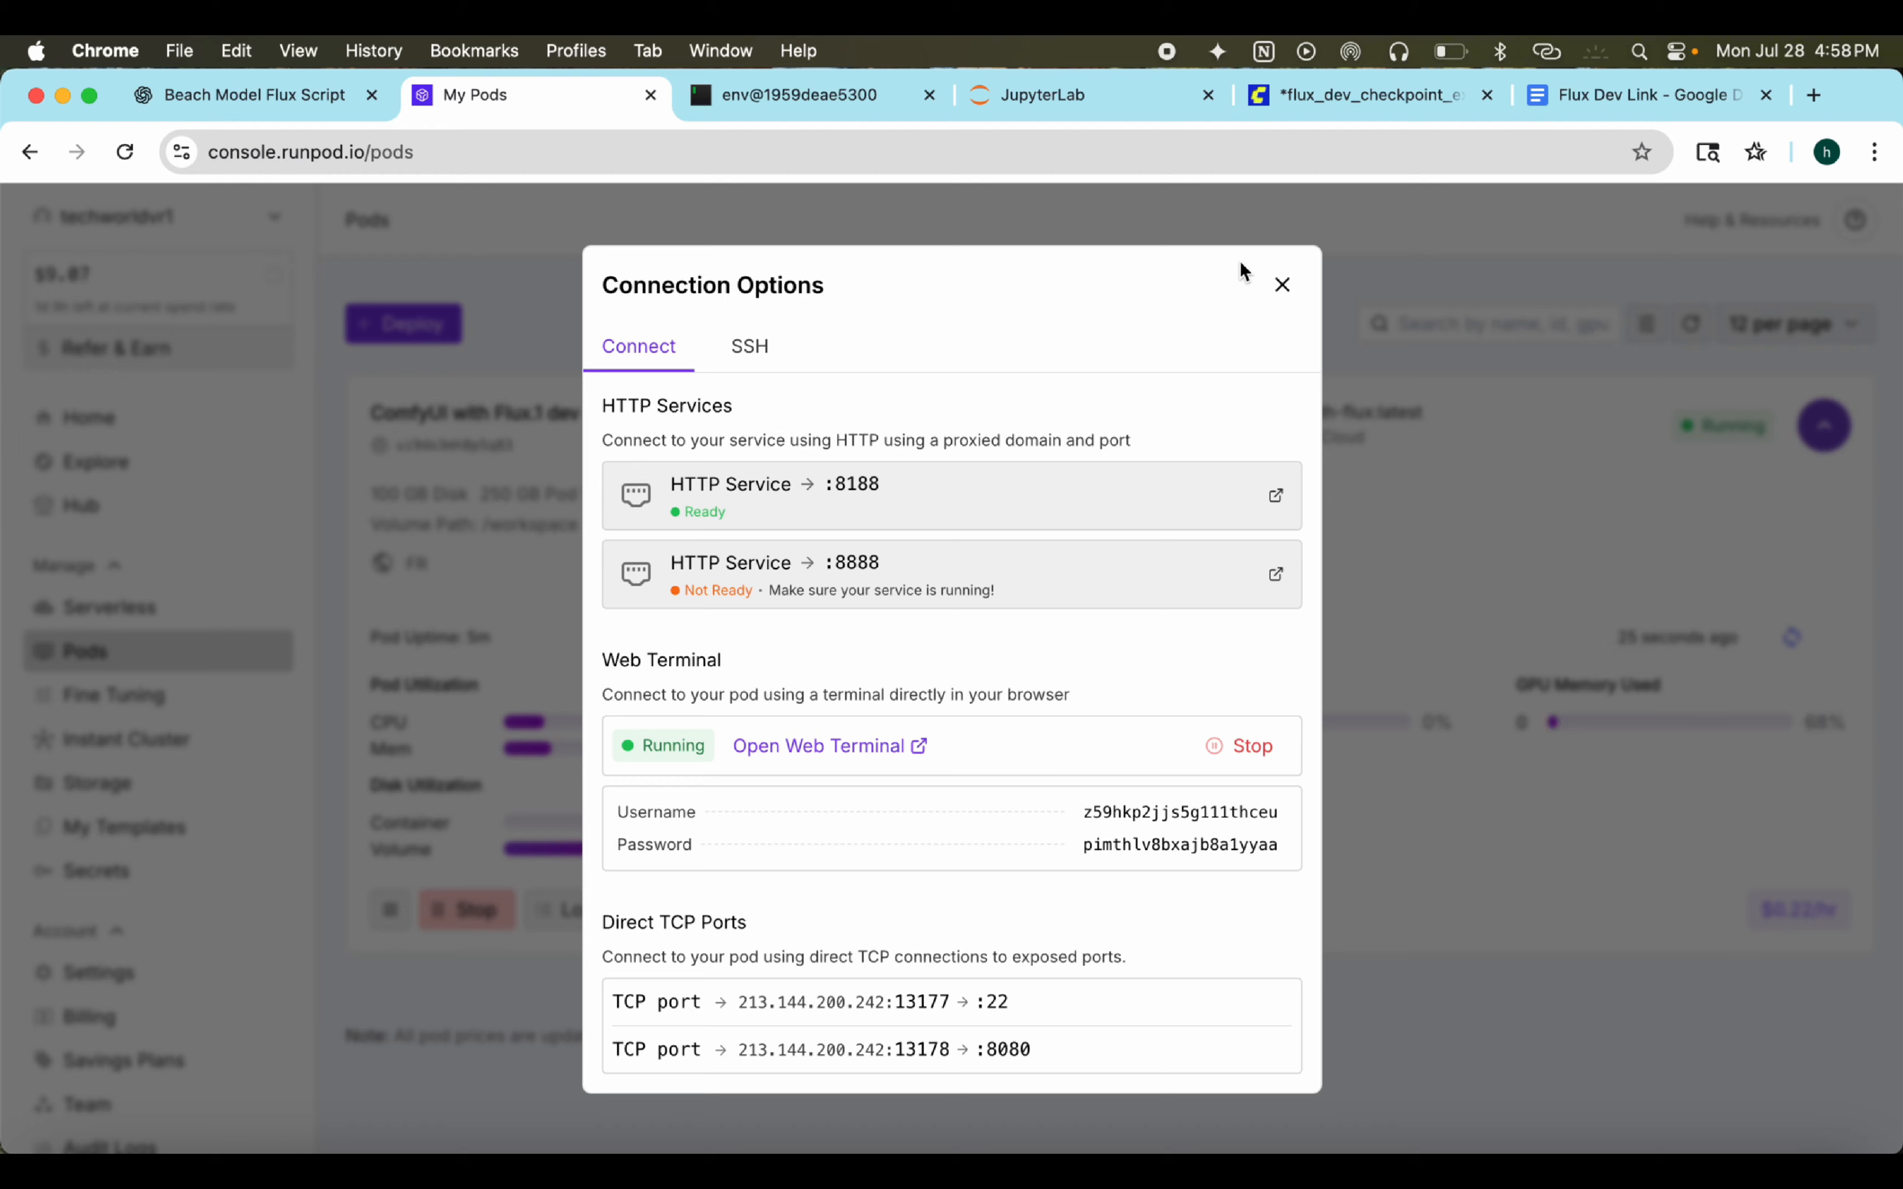
pyautogui.click(1280, 285)
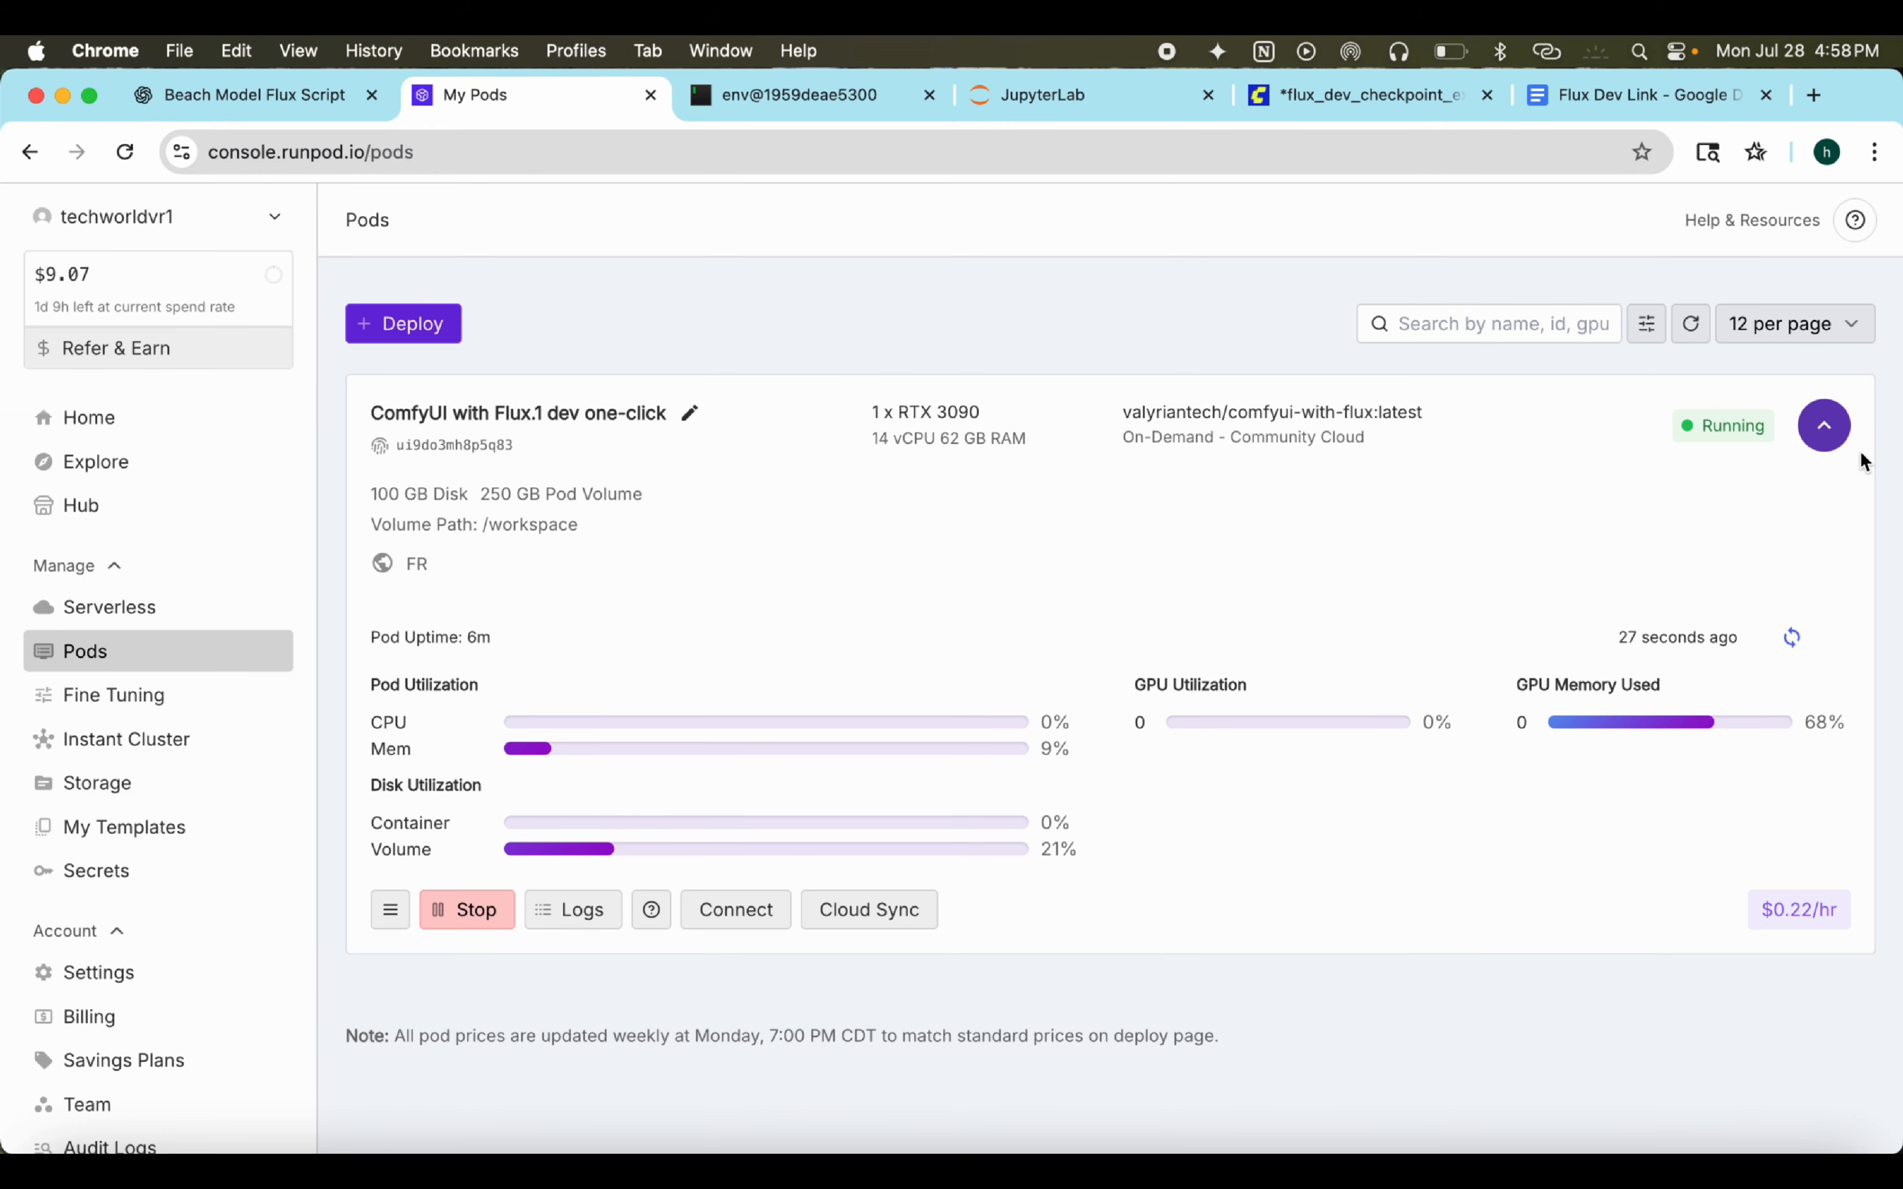
pyautogui.click(1824, 431)
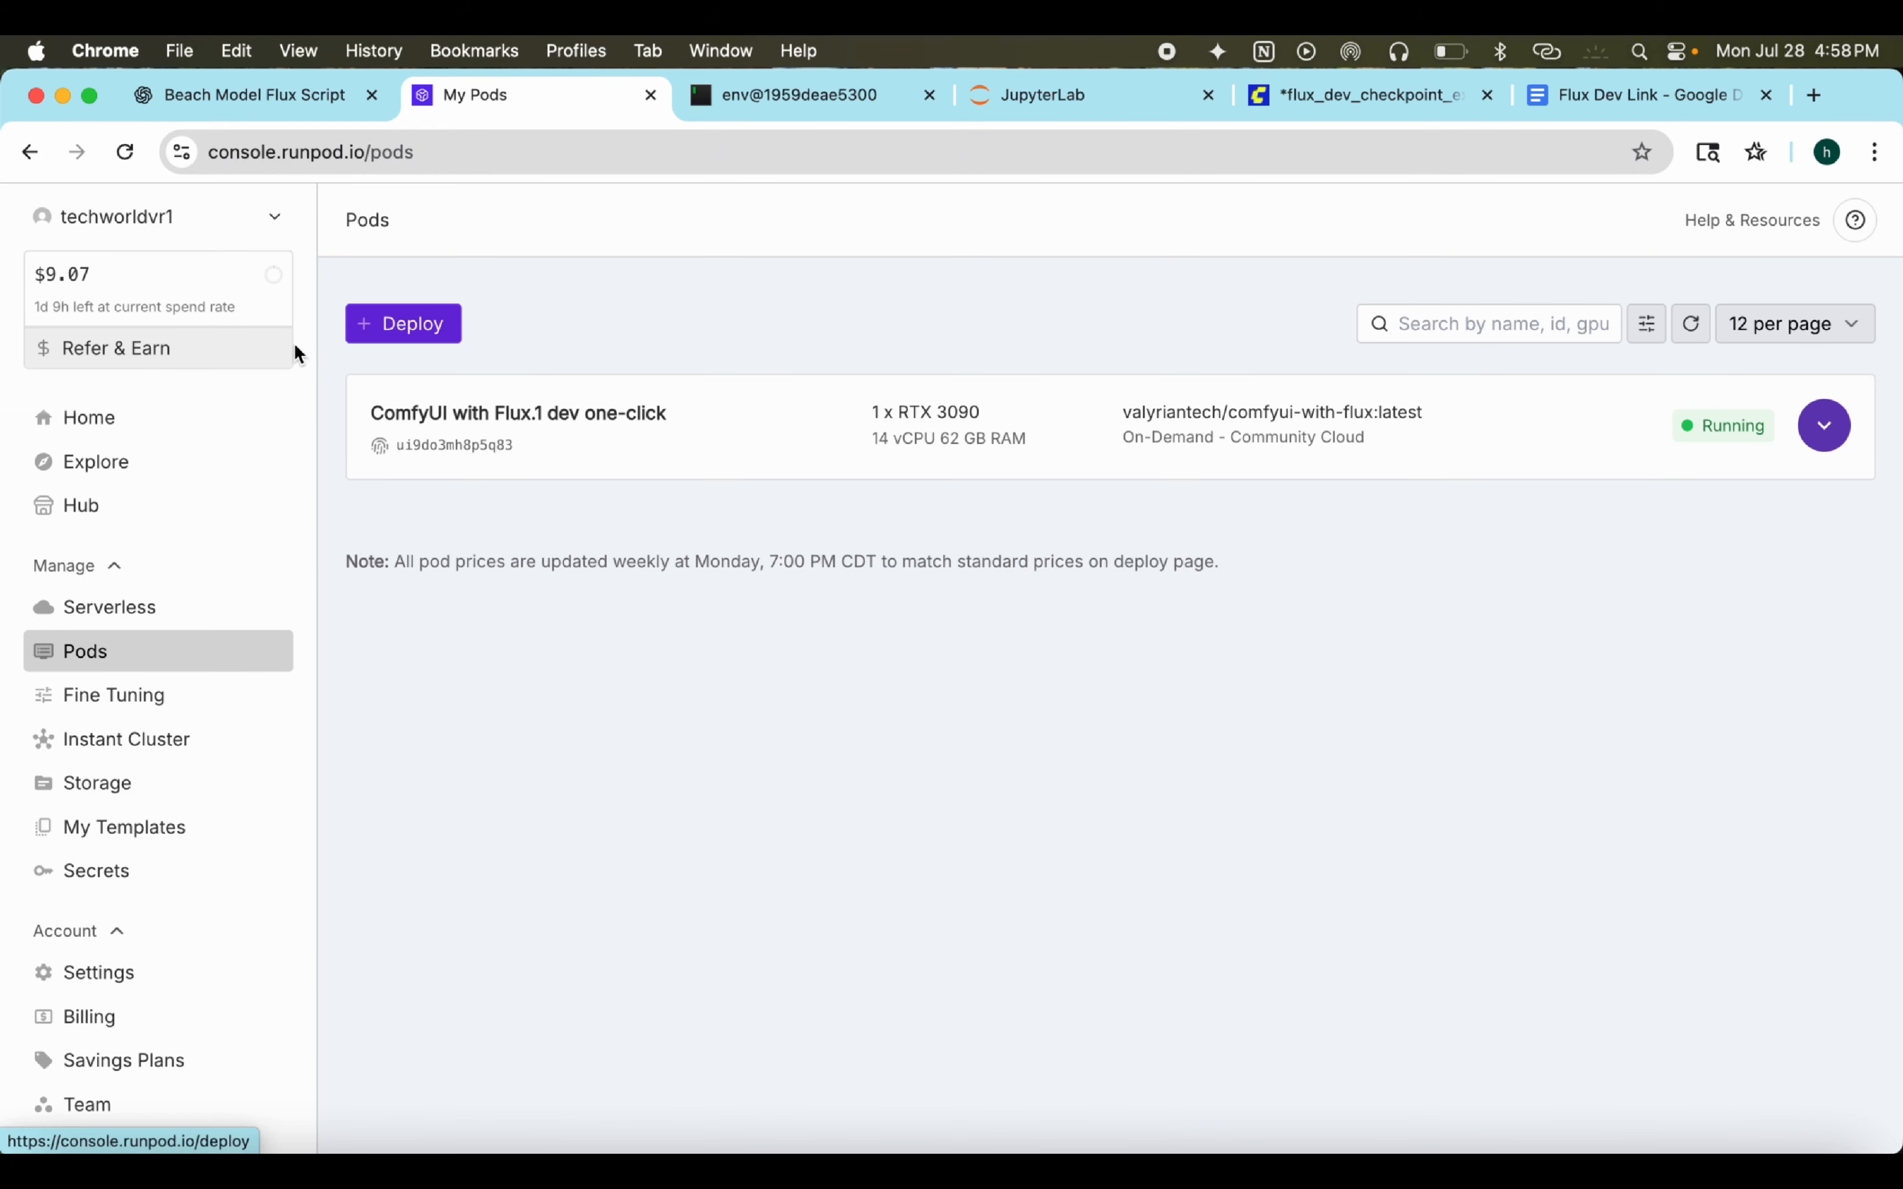